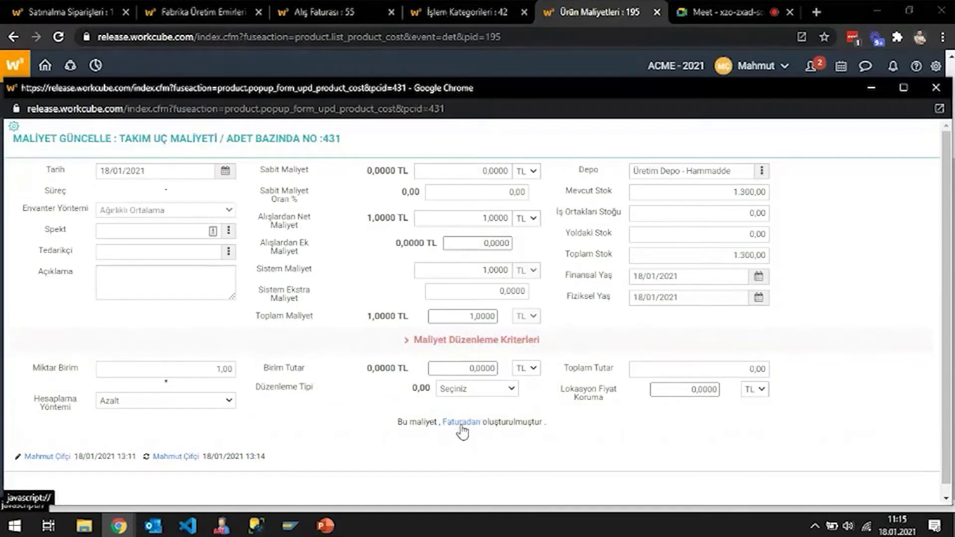
Trace the Takım Uç Maliyeti cost to its source, review the purchase invoice, and check the agenda slide in PowerPoint
left_click(462, 431)
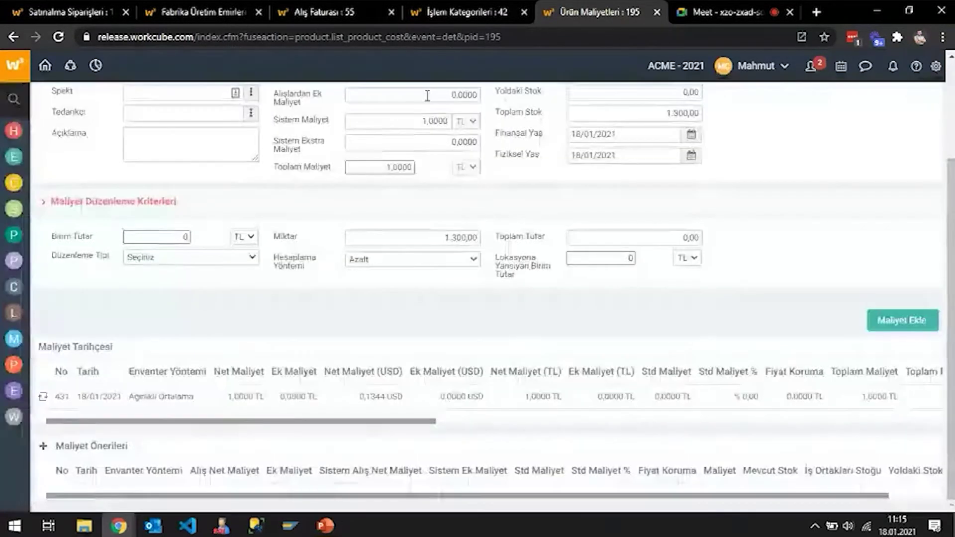
scroll(439, 174, "up", 3)
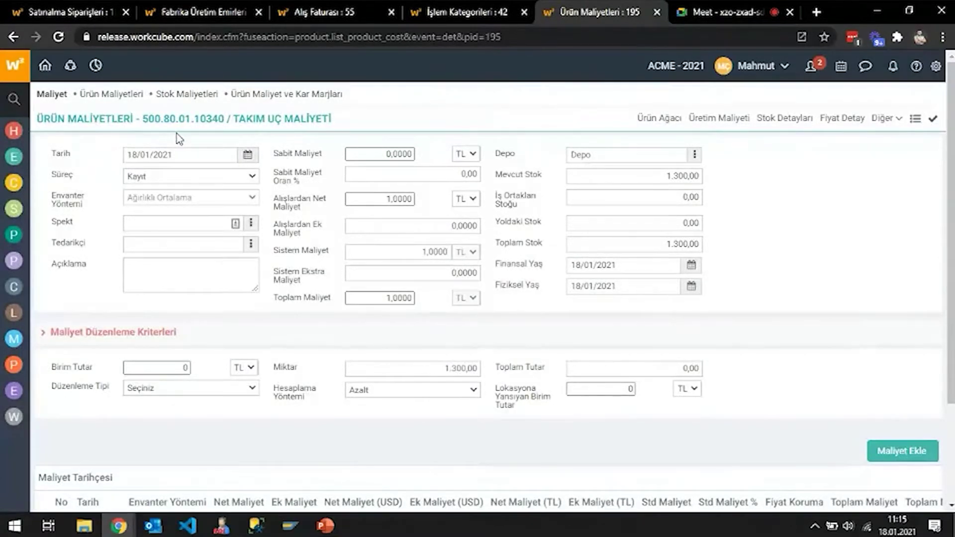
left_click(454, 10)
left_click(335, 10)
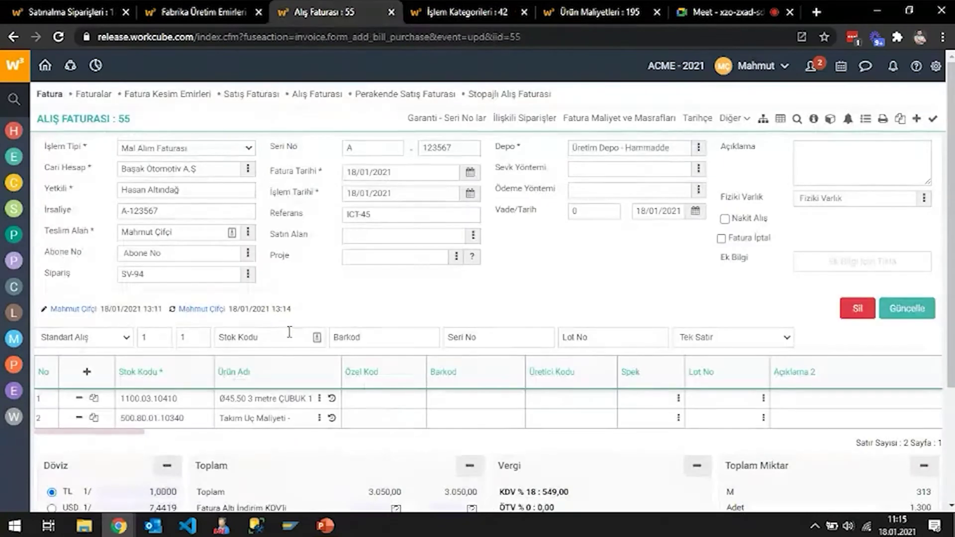
left_click(325, 525)
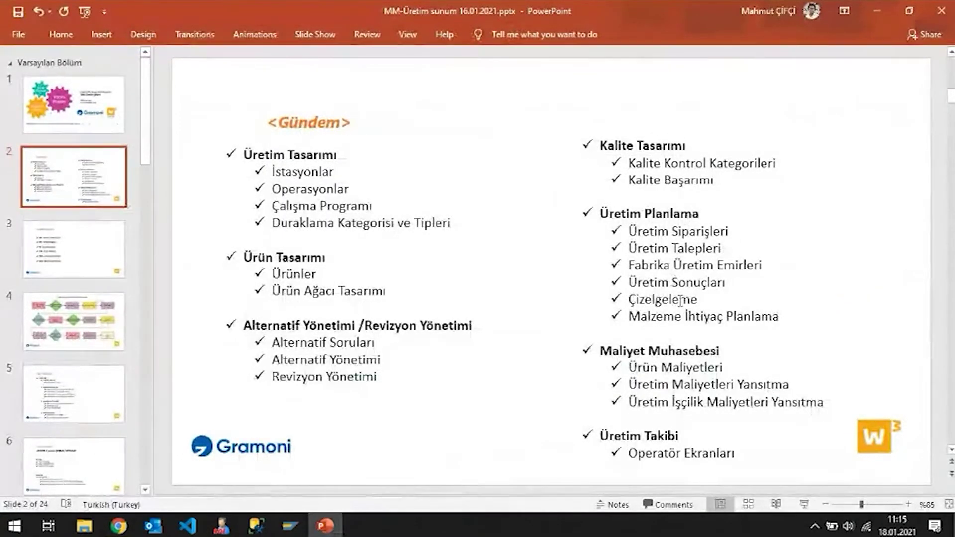
left_click(875, 7)
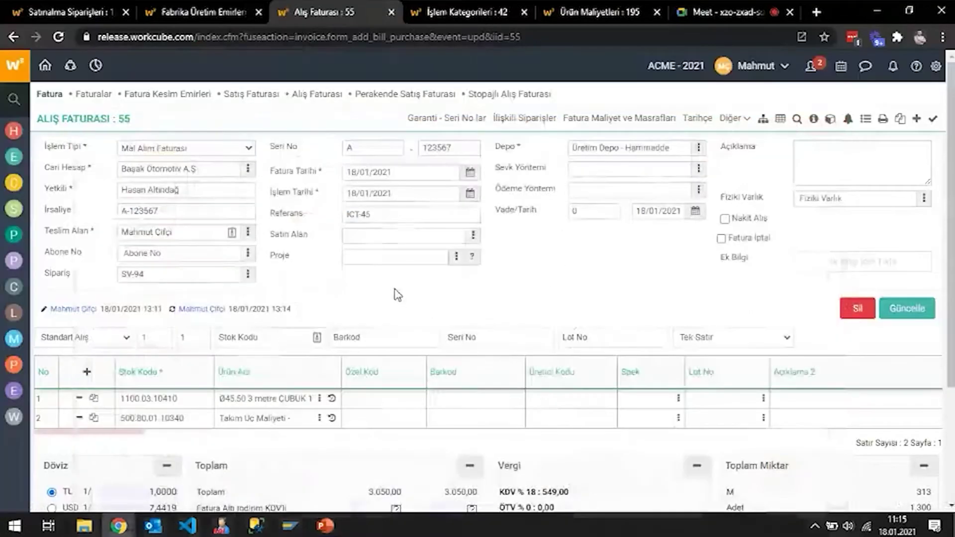
List the production material requirements for 18/01/2021 to 19/01/2021 and examine the needed quantities against stock
left_click(199, 11)
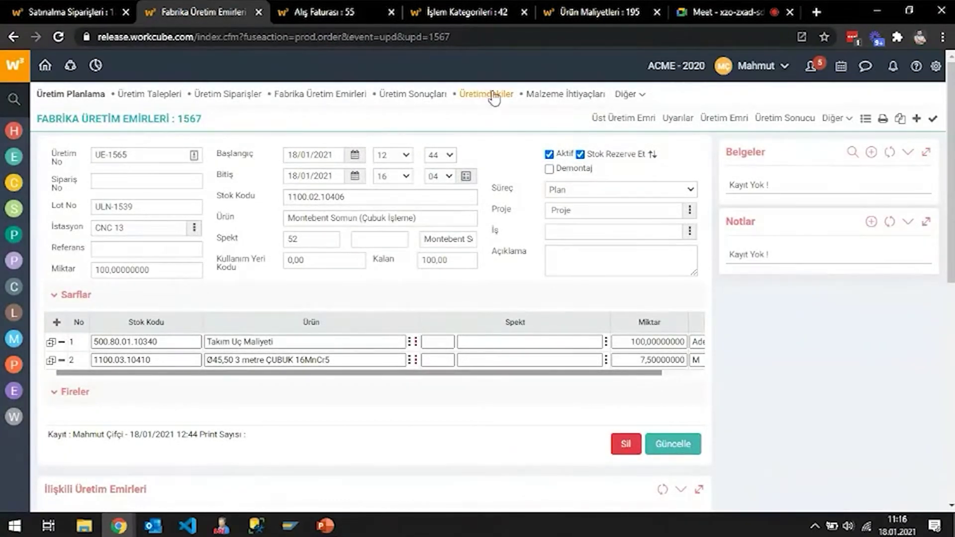
left_click(552, 94)
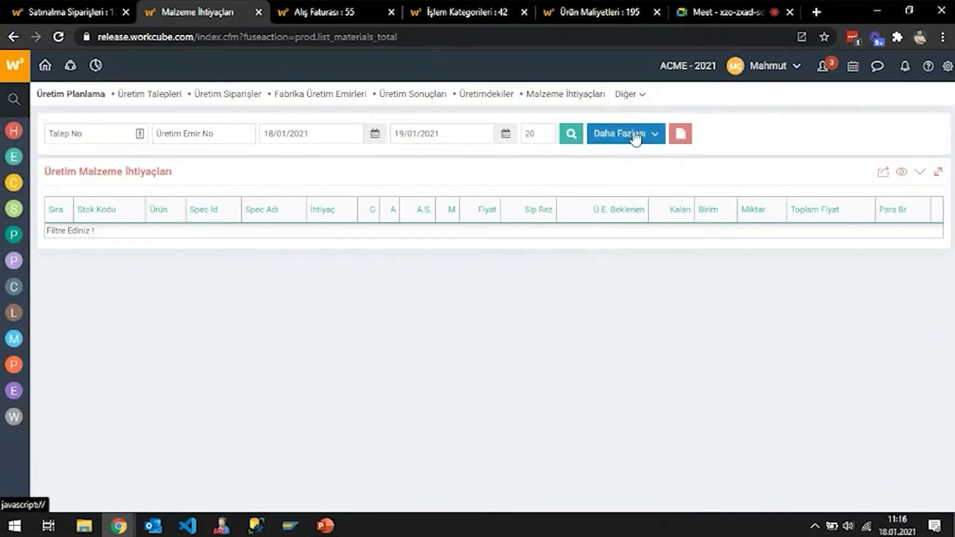
left_click(570, 132)
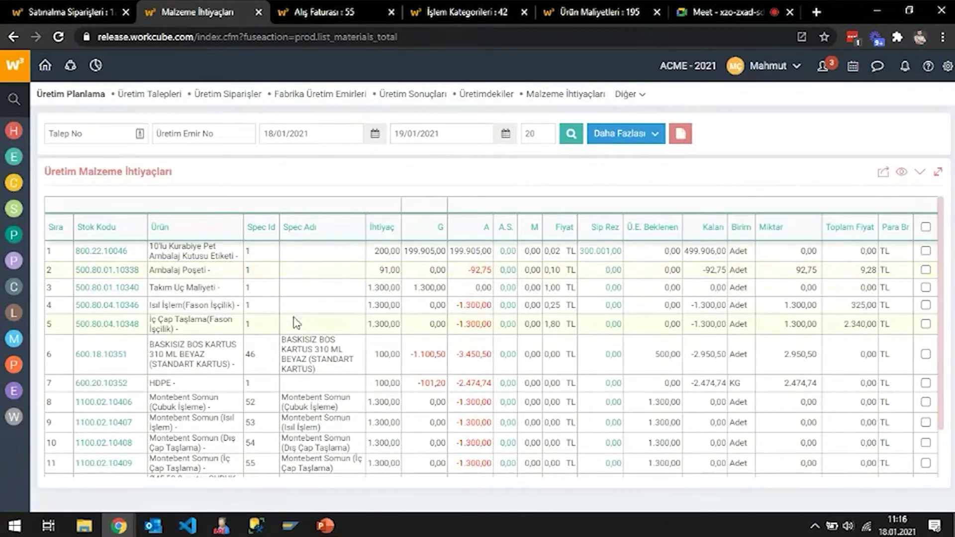
scroll(301, 320, "down", 1)
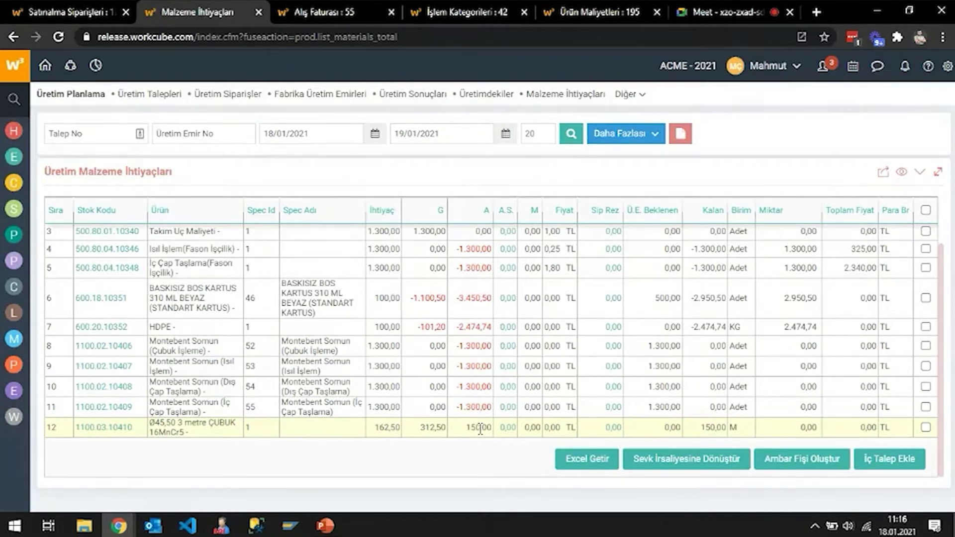
scroll(480, 428, "up", 2)
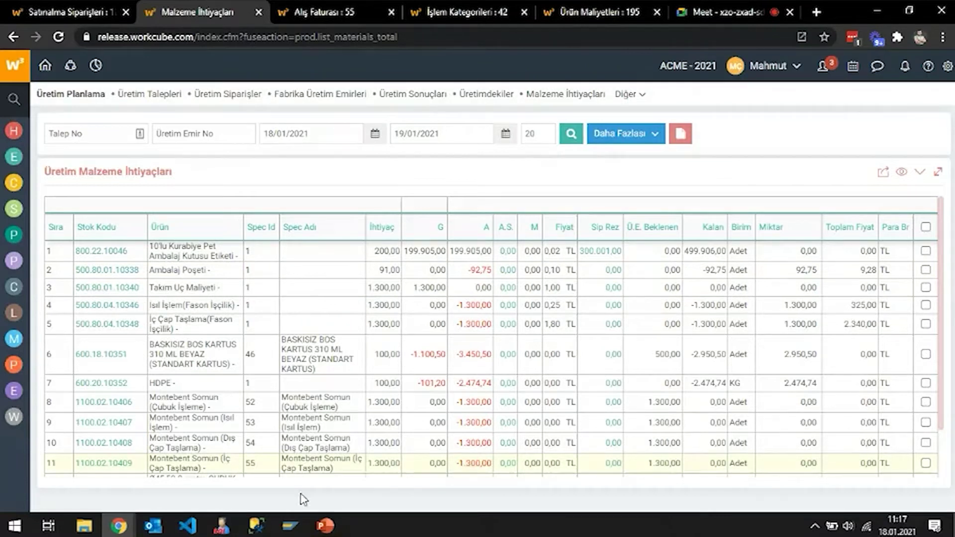
Check the production planning topics on the agenda slide in PowerPoint and return to the material requirements in Chrome
left_click(328, 532)
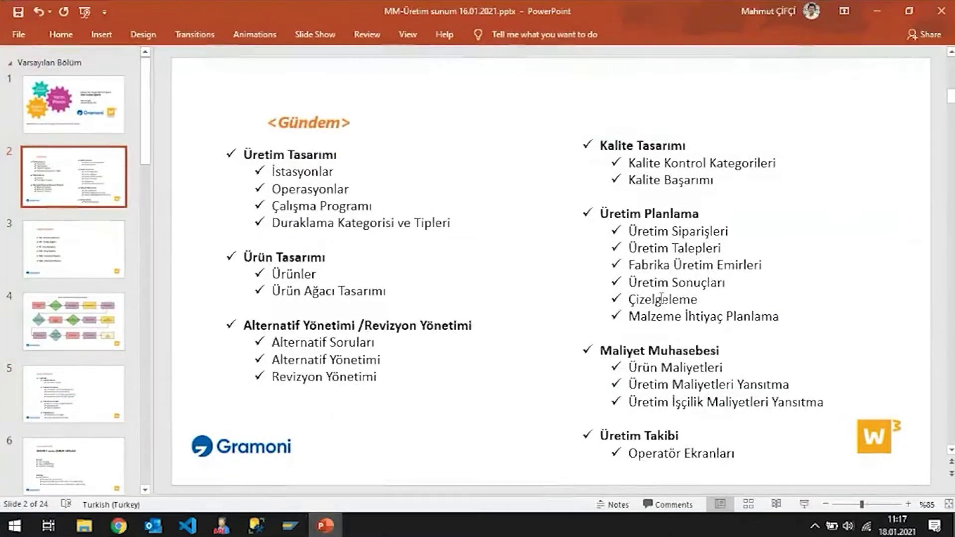
mouse_move(122, 526)
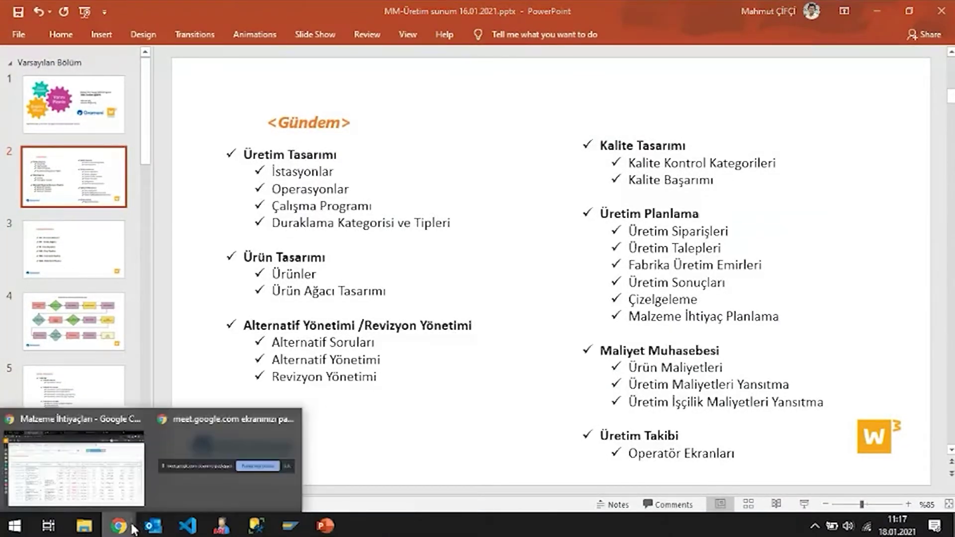
left_click(92, 477)
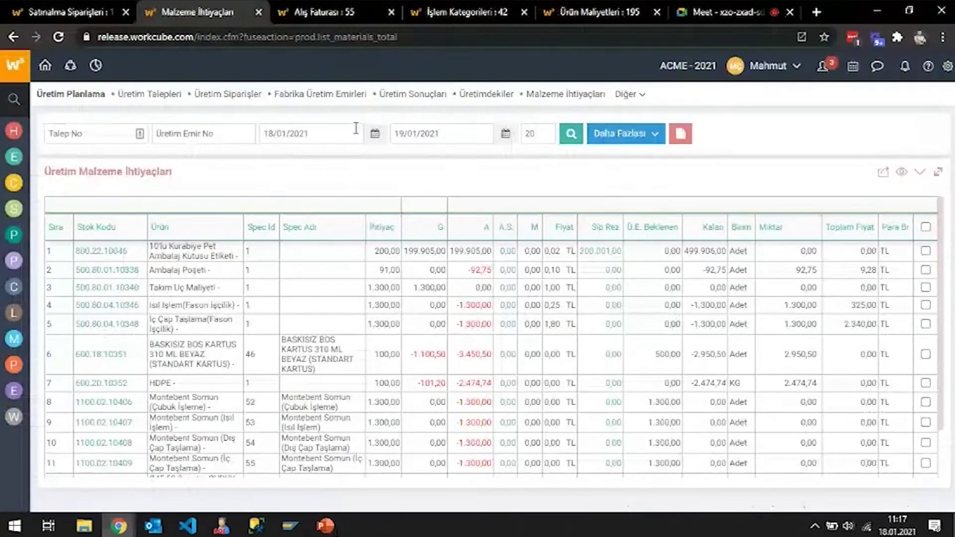
Close the browser pages for material requirements, the purchase invoice and transaction categories
left_click(259, 11)
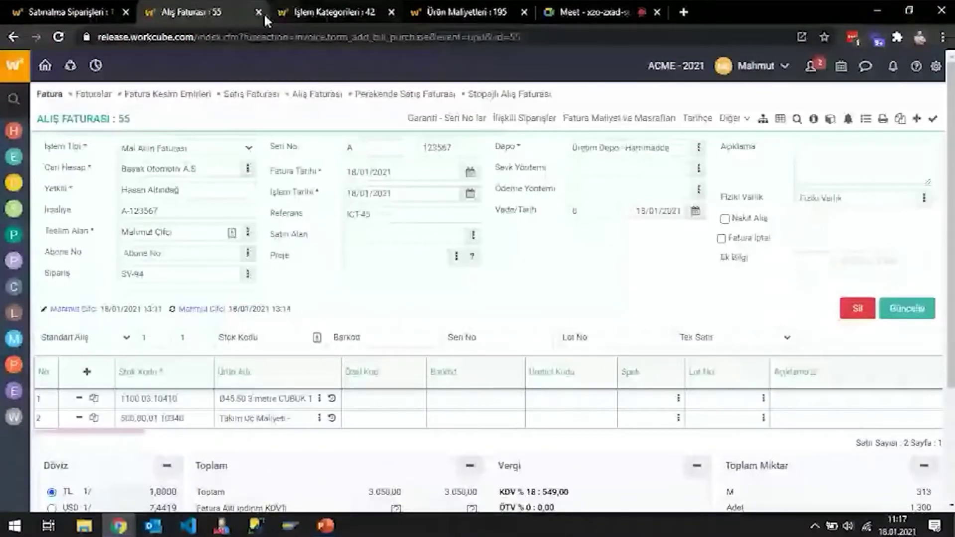
left_click(259, 12)
left_click(258, 11)
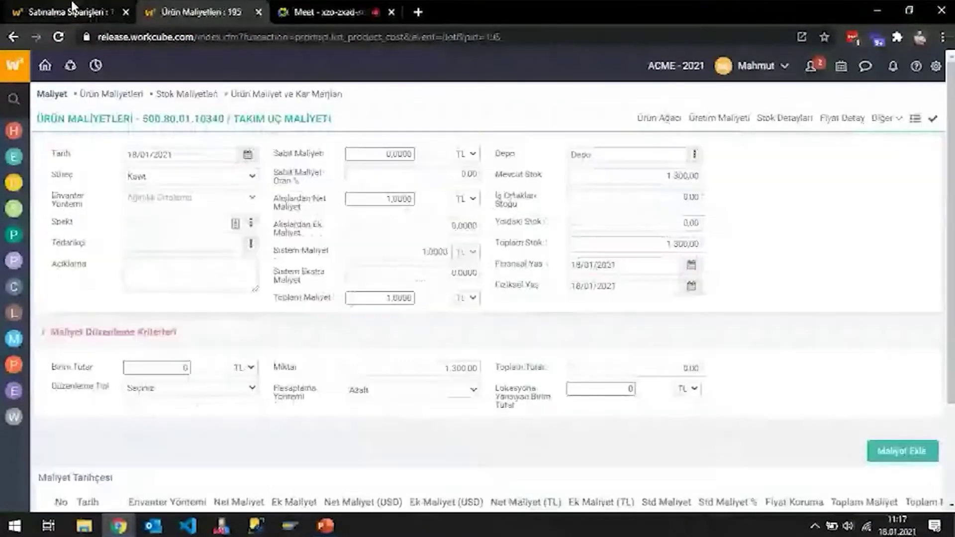
Open the Üretim Sonuçları list under Üretim Planlama in place of the purchase order page
left_click(72, 8)
left_click(14, 157)
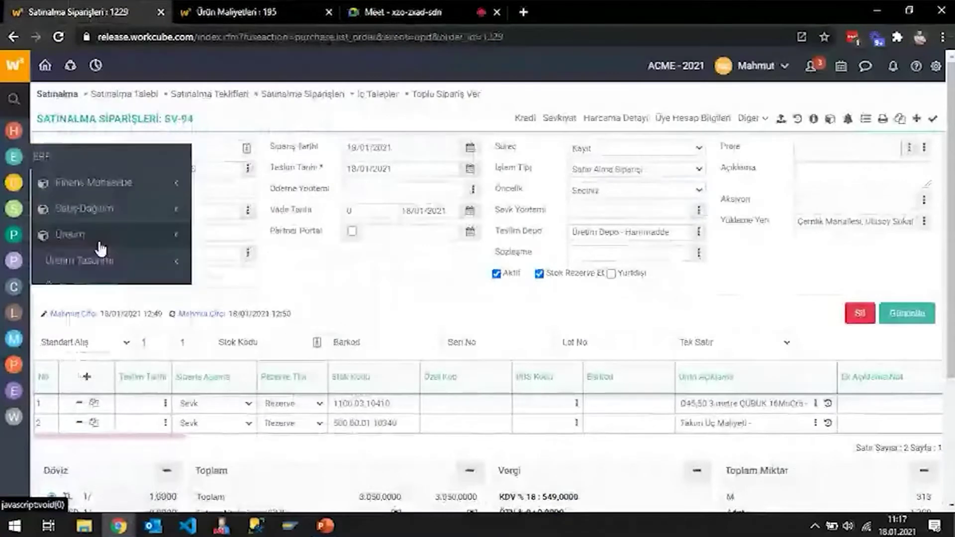
left_click(100, 243)
left_click(91, 291)
scroll(114, 357, "down", 2)
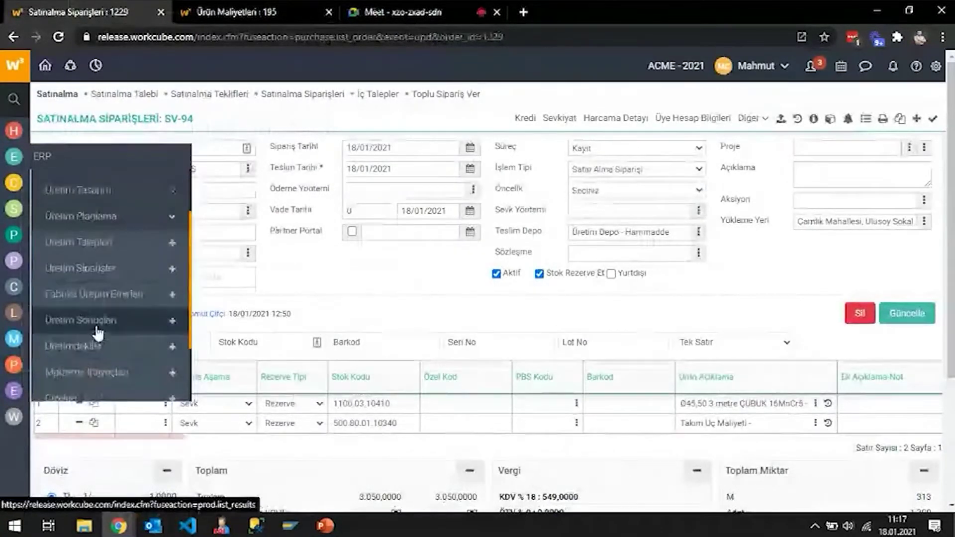
left_click(98, 328)
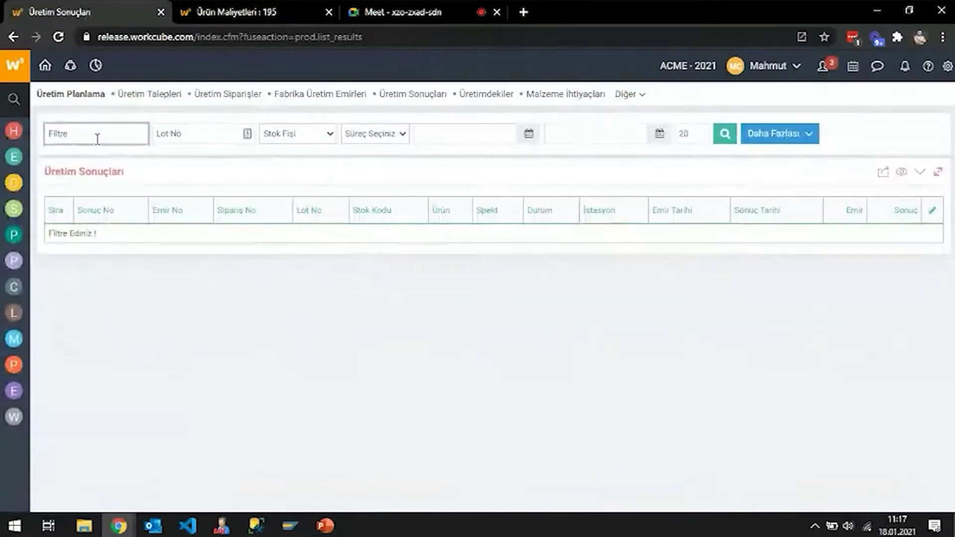
Search the production results by the sales order number and check the additional filter options
left_click(97, 139)
type("sa-135")
left_click(726, 138)
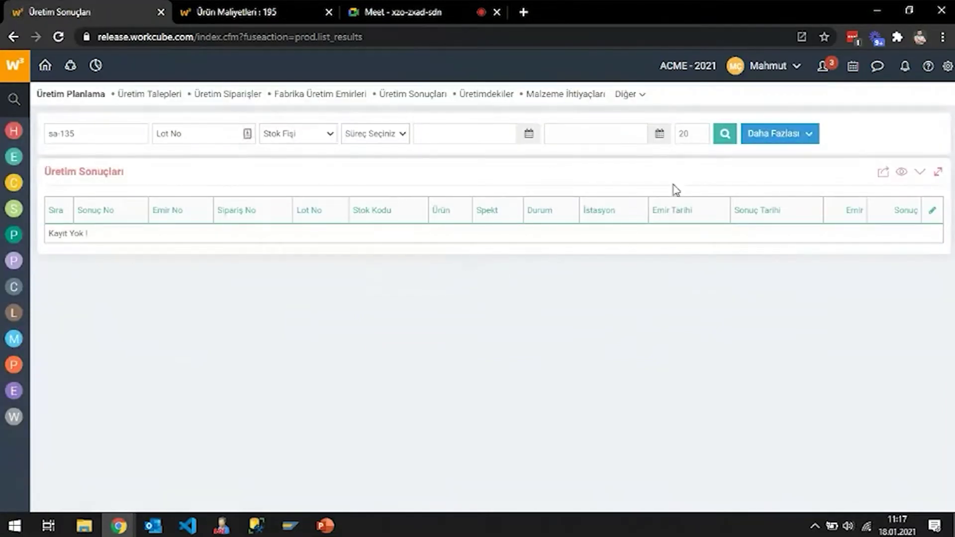
left_click(784, 134)
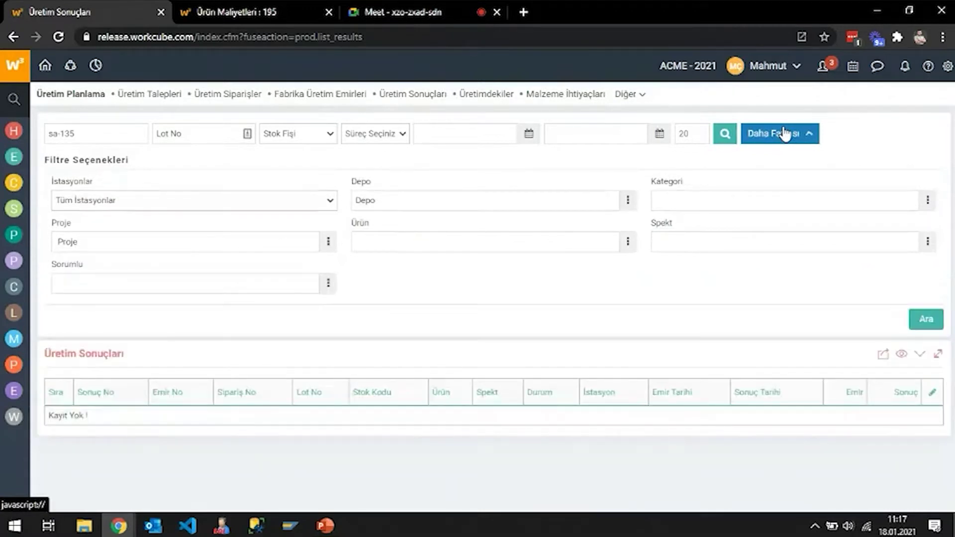
left_click(785, 133)
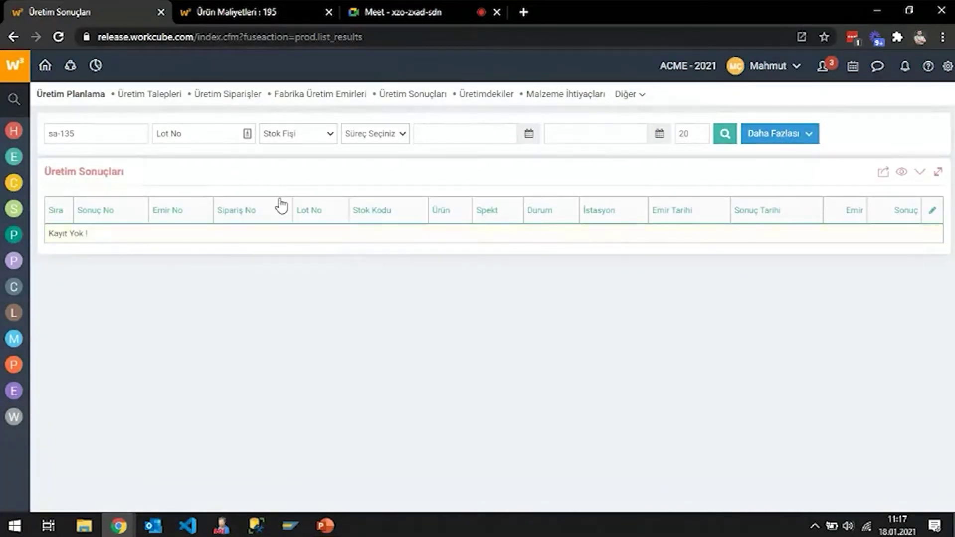
Open the Fabrika Üretim Emirleri list and filter it by the sales order number
left_click(310, 96)
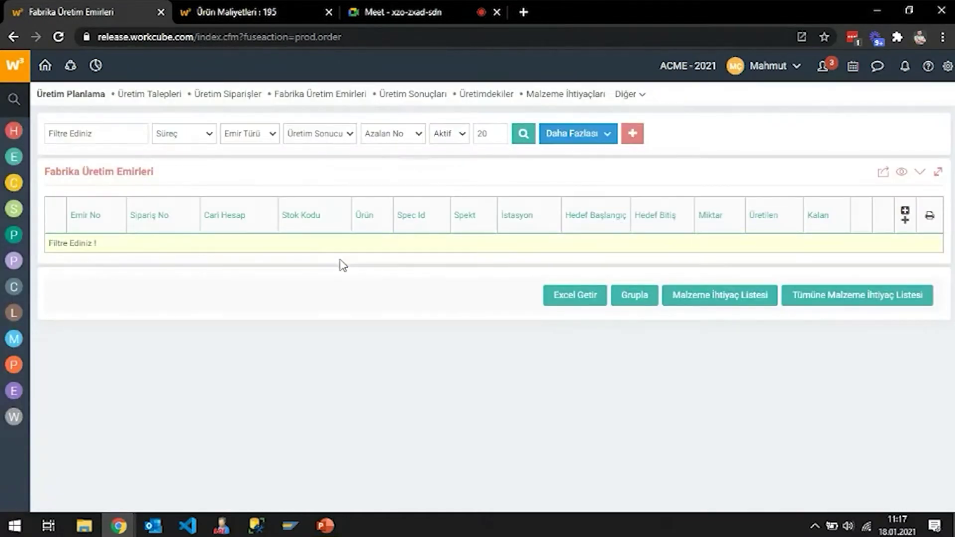
left_click(117, 134)
type("sa-13")
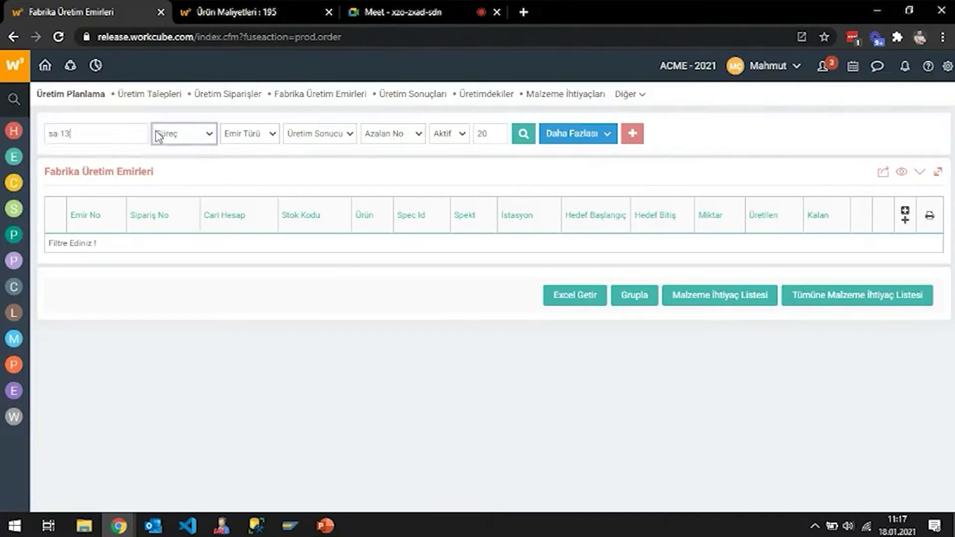
key("Return")
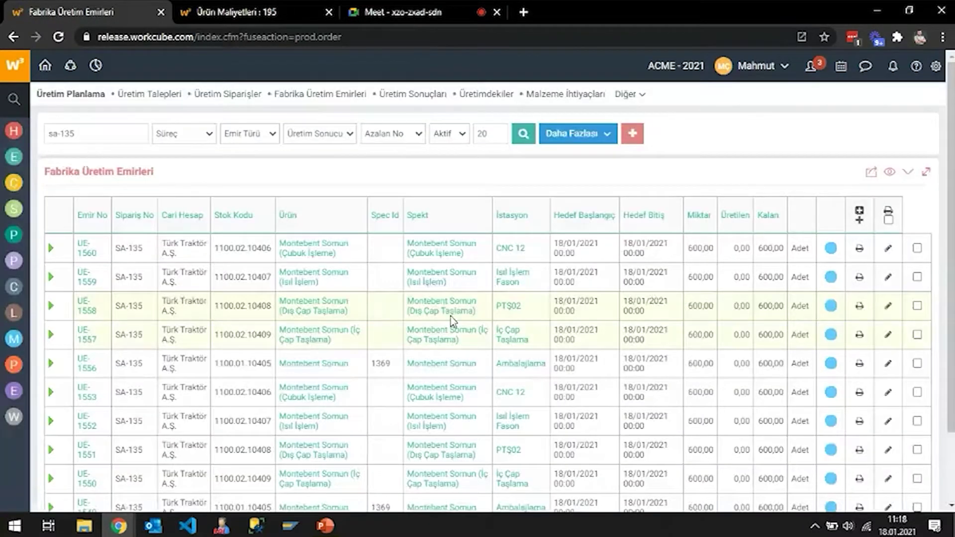
Look through the filtered production orders and open the first CNC 12 order for Montebent Somun (Çubuk İşleme)
scroll(438, 293, "down", 2)
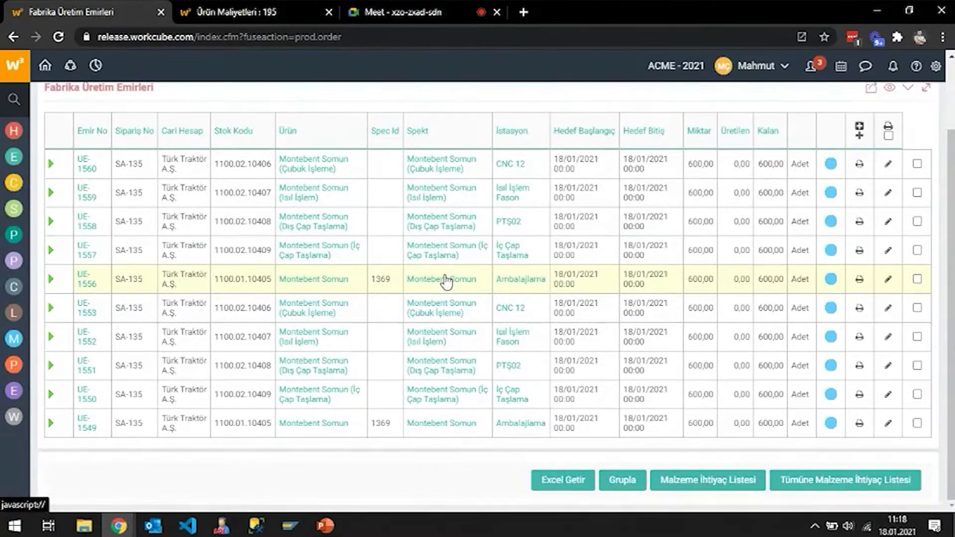
scroll(448, 281, "up", 3)
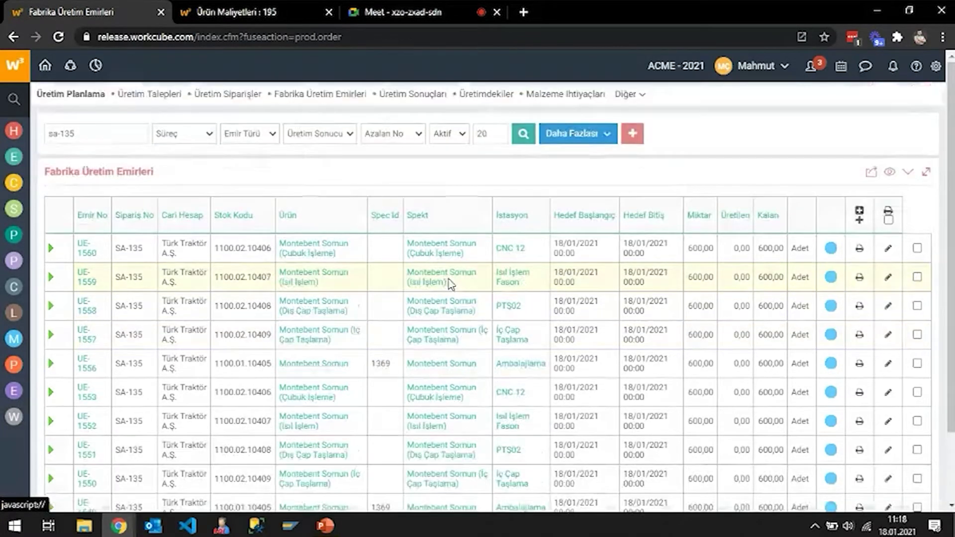
scroll(462, 284, "down", 3)
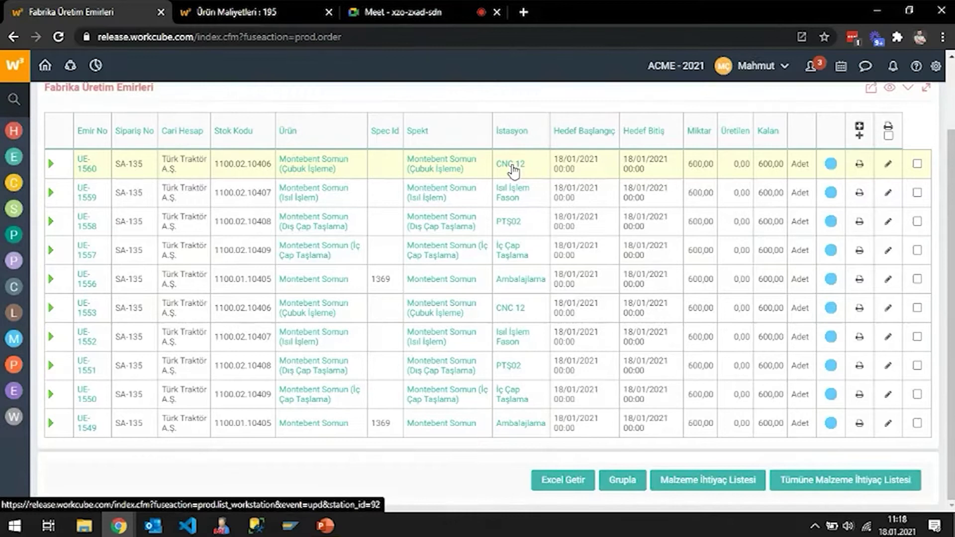
left_click(86, 171)
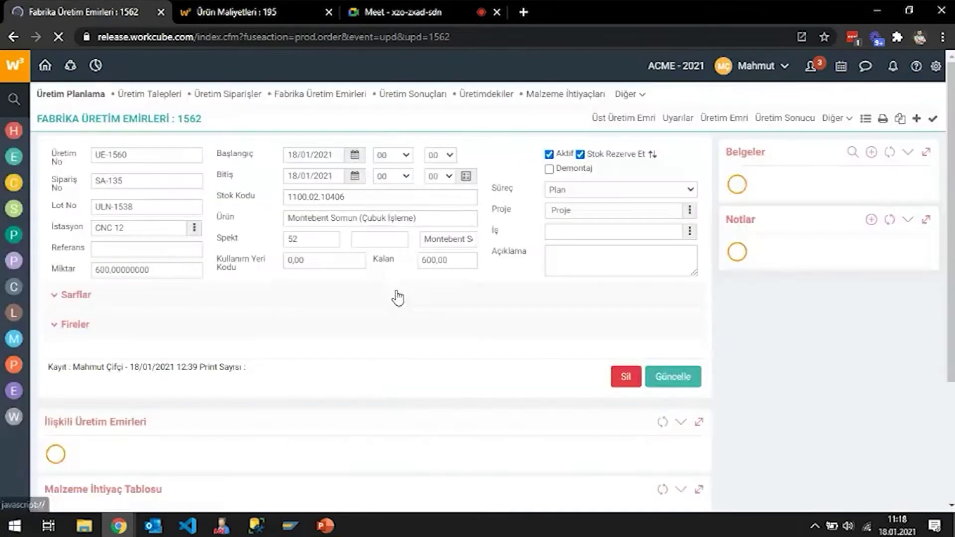
Review the production order's material requirements table and start a new production result for the order
scroll(465, 274, "down", 4)
scroll(478, 257, "down", 2)
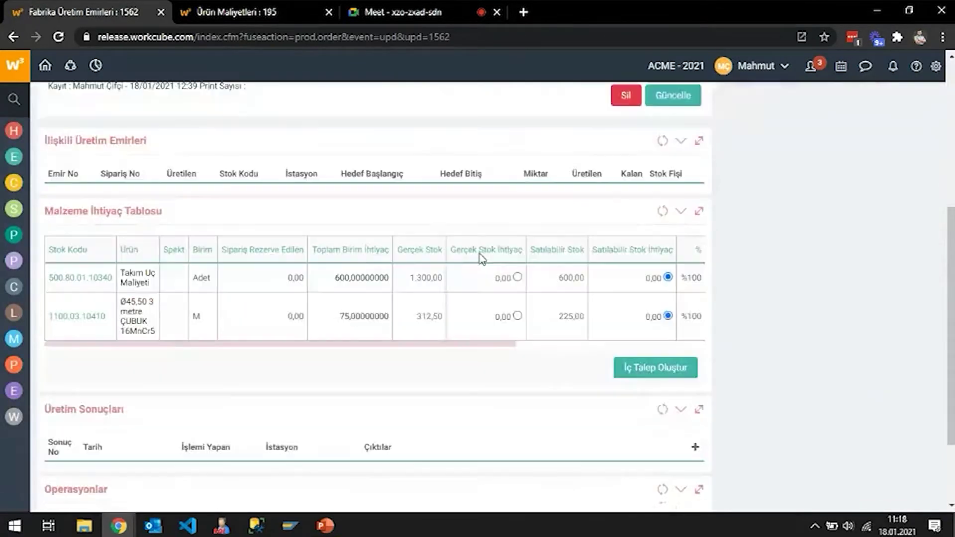
scroll(480, 256, "down", 2)
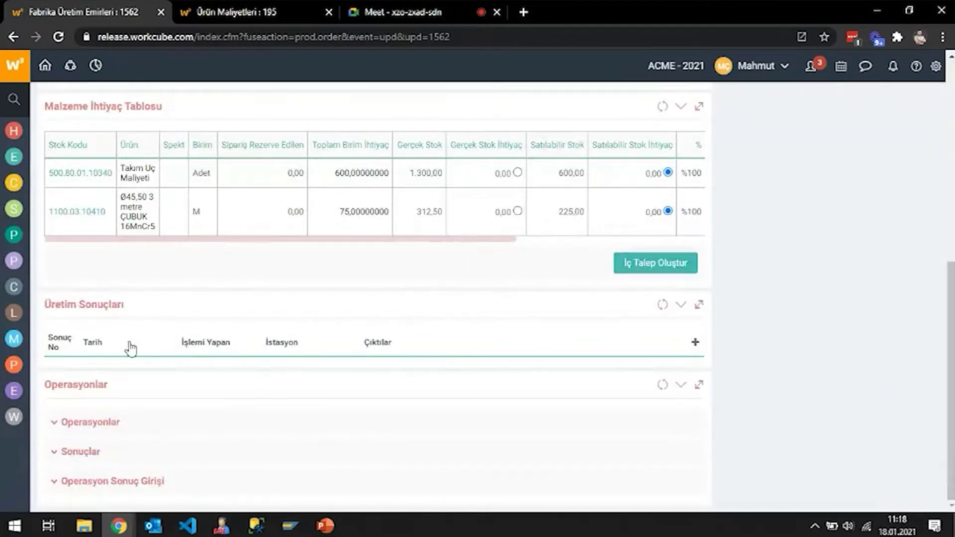
left_click(695, 343)
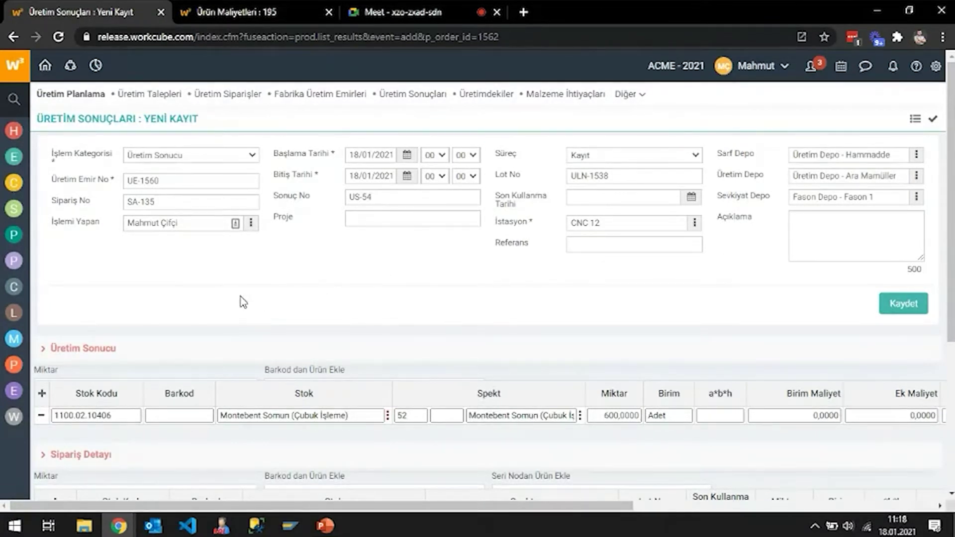
Examine the new production result's transaction category, available workstations, consumed materials and warehouse fields
left_click(245, 156)
left_click(244, 157)
left_click(694, 224)
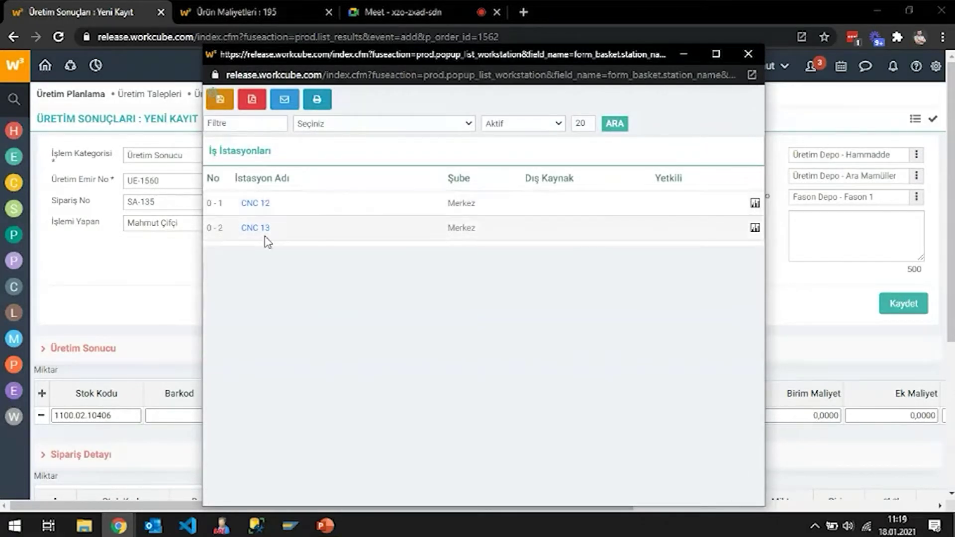
left_click(748, 51)
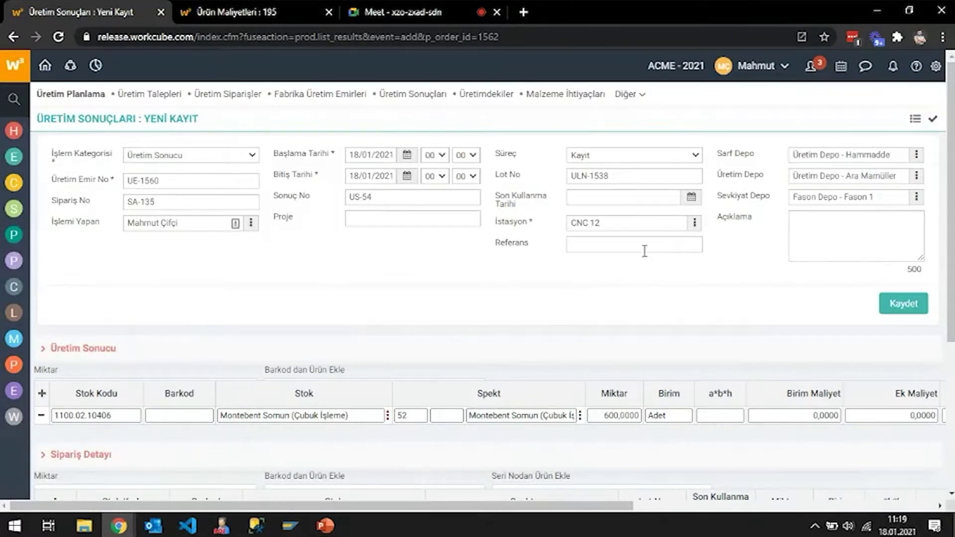
scroll(505, 234, "down", 3)
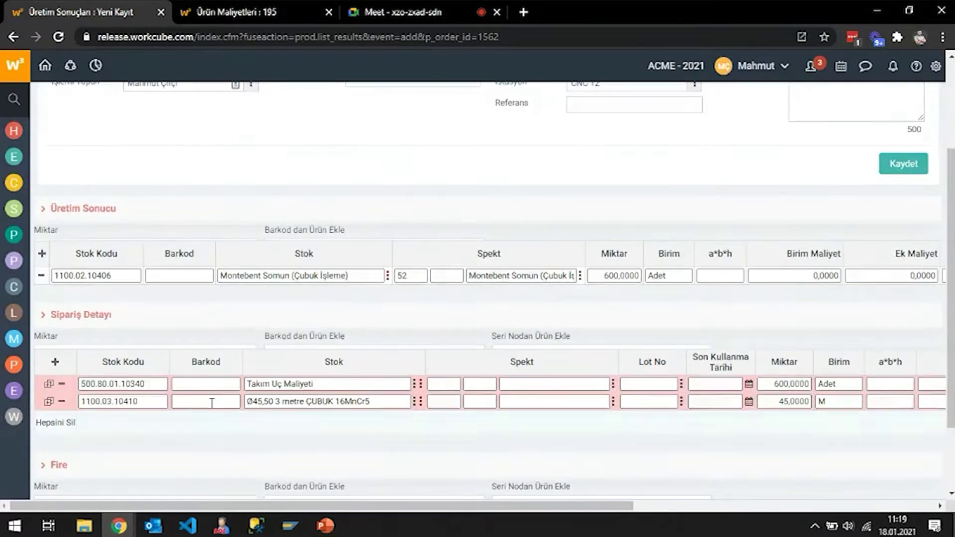
scroll(678, 228, "up", 3)
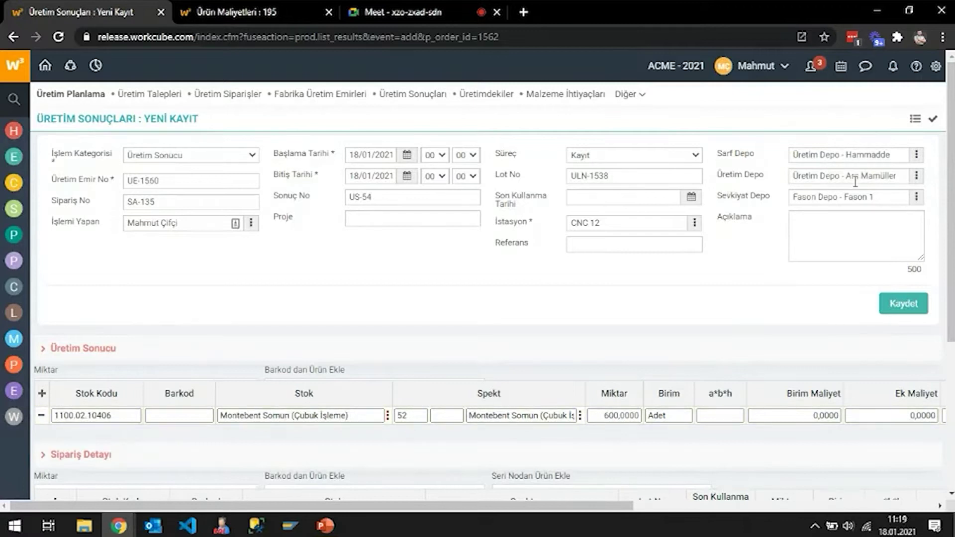
Switch to the PowerPoint presentation to review the workflow diagram on slide 4, and return to the production result form
left_click(904, 174)
left_click(325, 526)
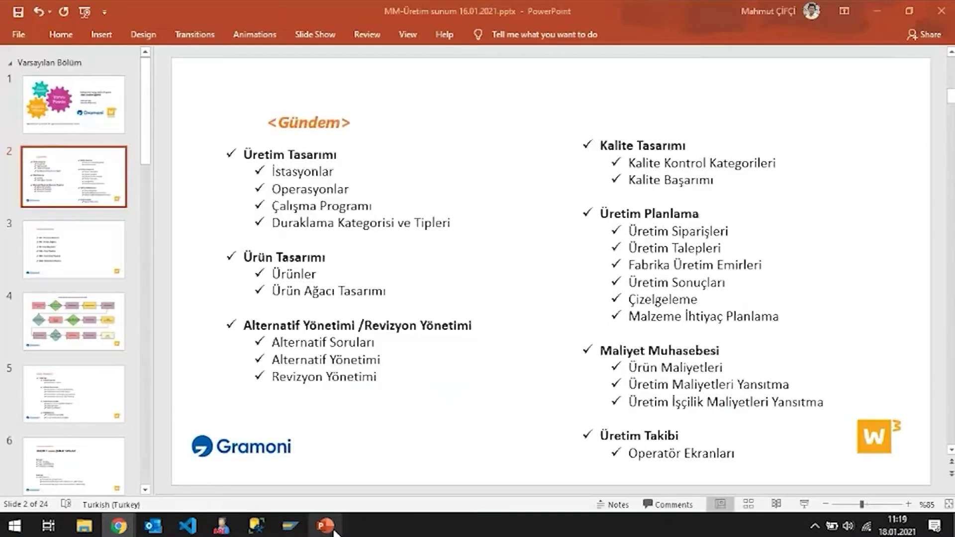
left_click(76, 323)
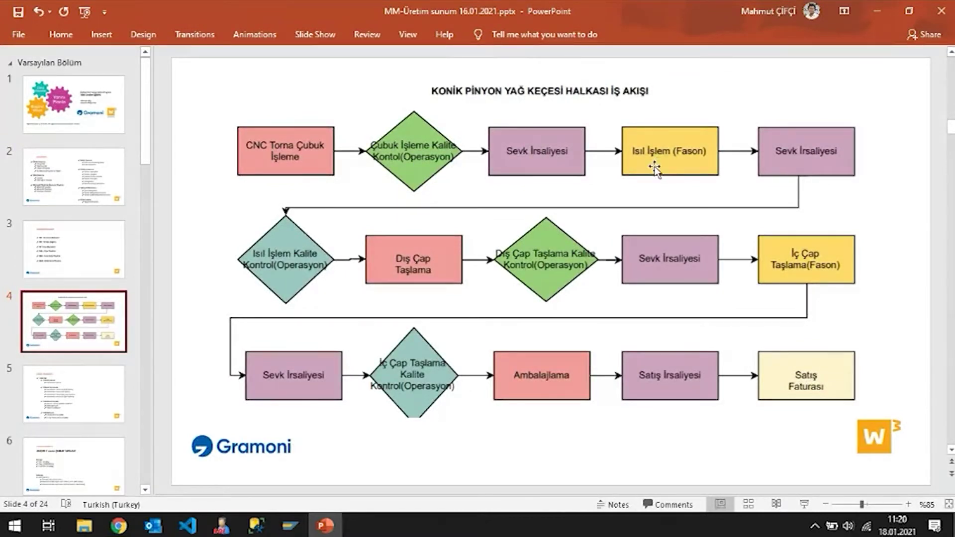
left_click(877, 10)
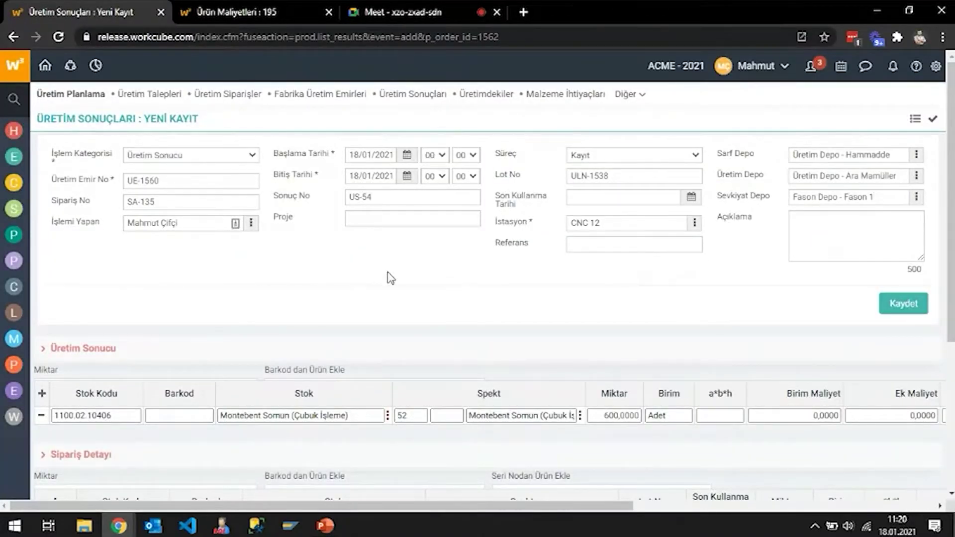
Examine the produced item row and the consumed material rows of the new production result
scroll(348, 294, "down", 1)
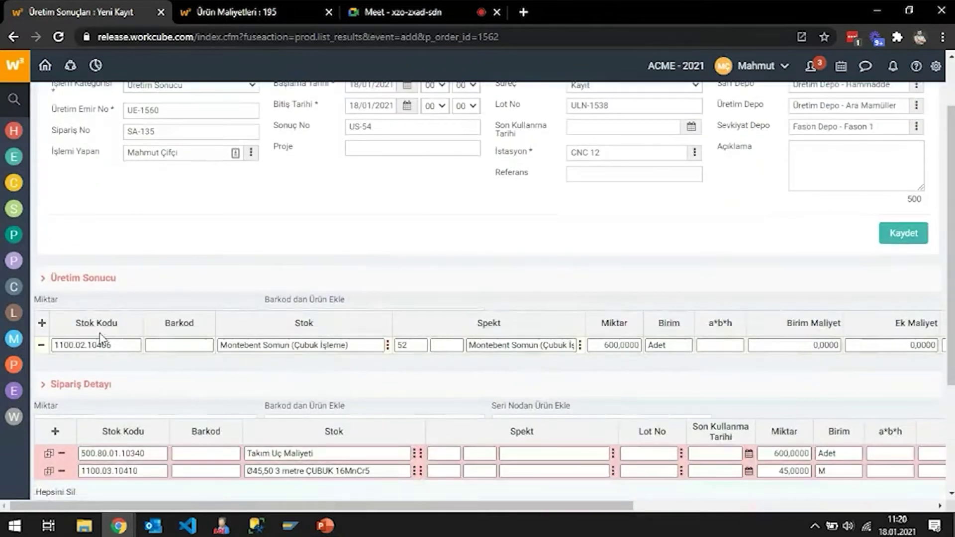
scroll(149, 305, "down", 1)
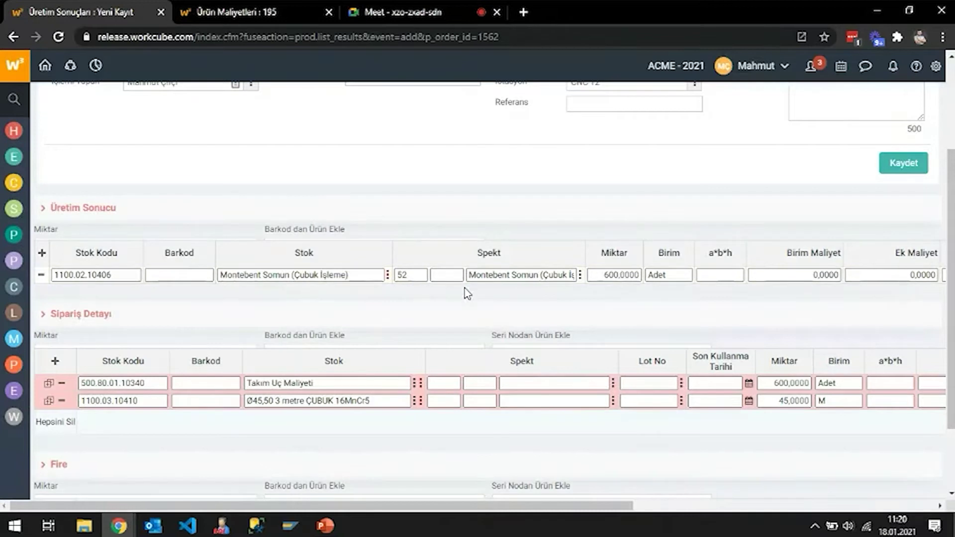
left_click_drag(333, 506, 268, 533)
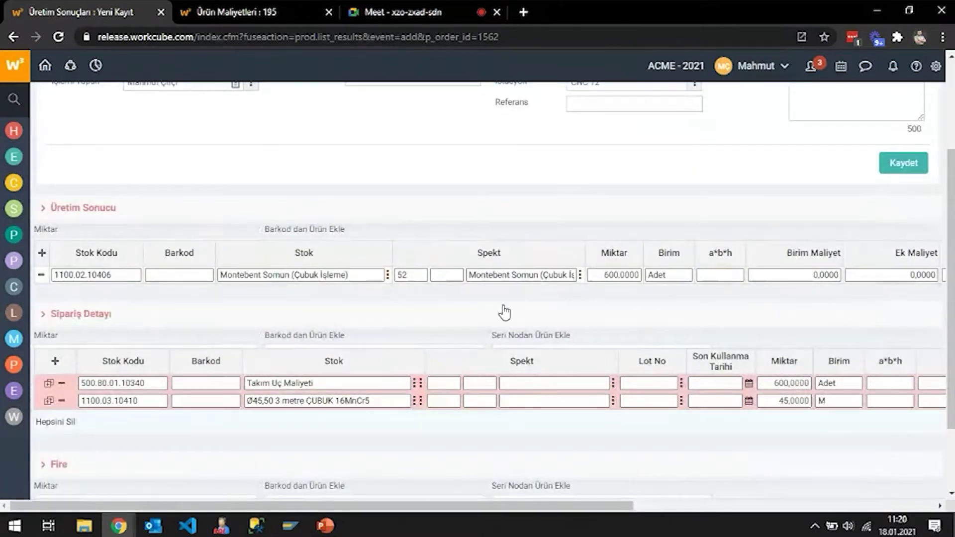
Open the page settings of the new production result form
scroll(505, 312, "up", 3)
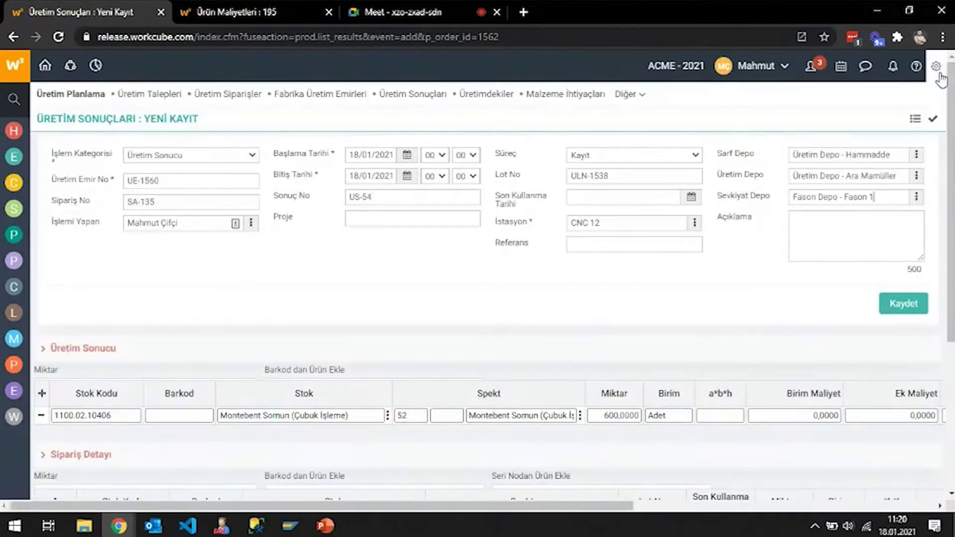
left_click(938, 70)
left_click(917, 100)
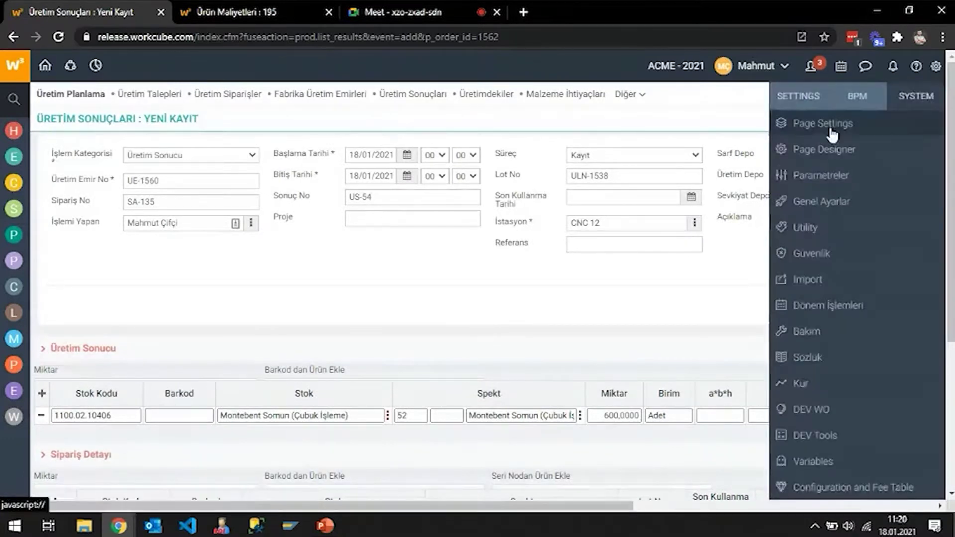
left_click(828, 130)
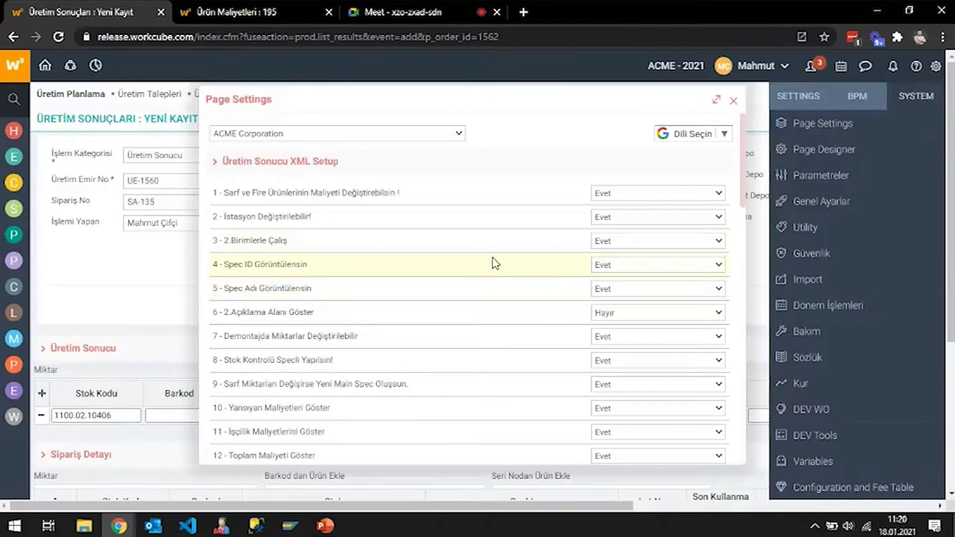
Review the Üretim Sonucu XML Setup options from consumable cost editing through stock control, cost display and results exceeding the order quantity
mouse_move(473, 207)
scroll(405, 252, "down", 2)
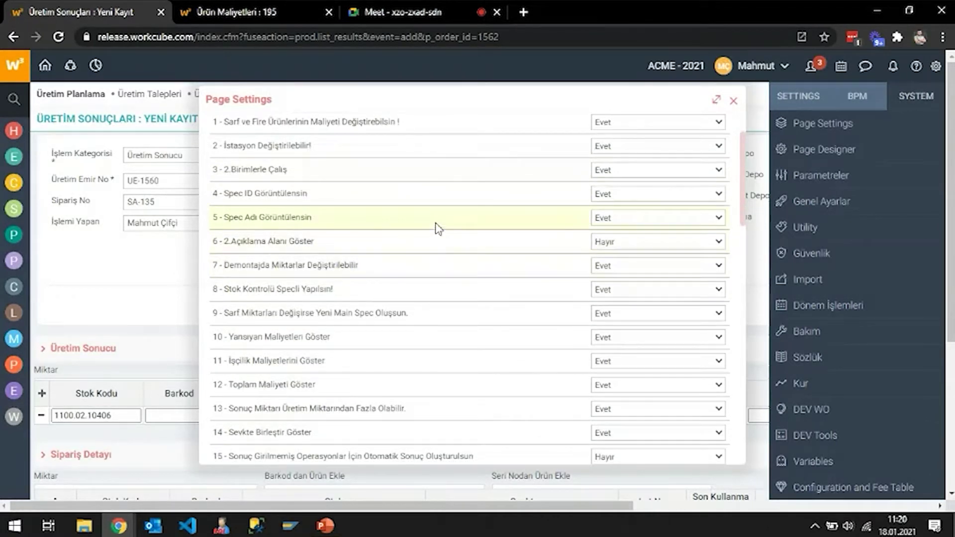
scroll(437, 246, "down", 2)
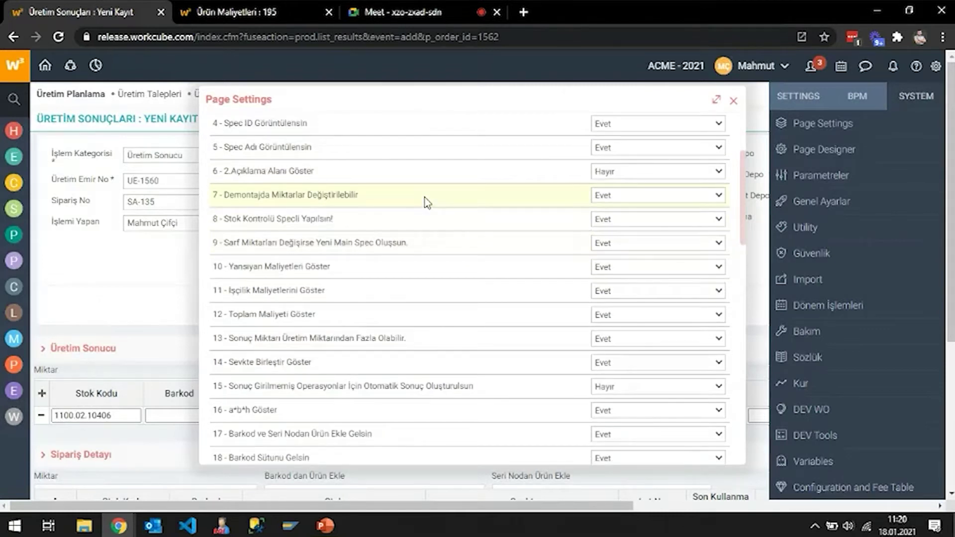
mouse_move(474, 225)
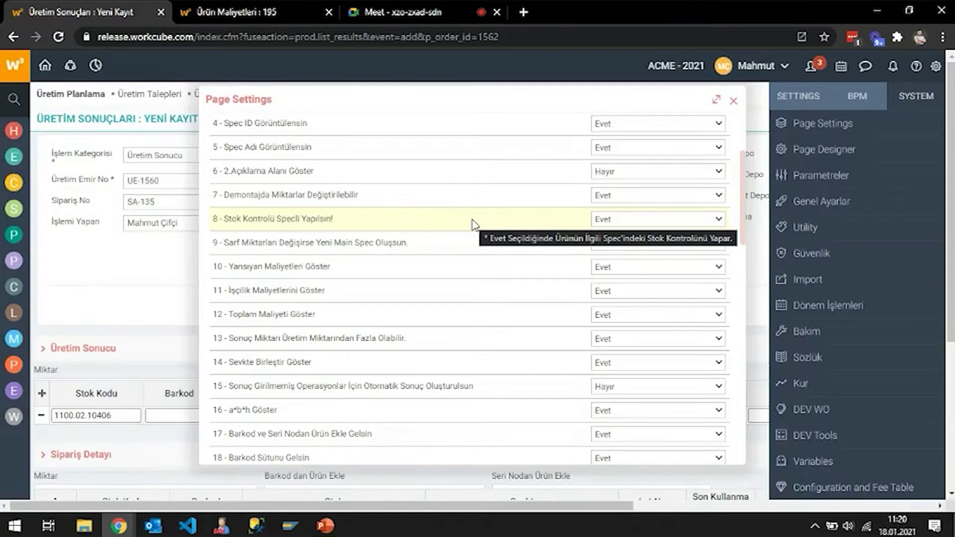
scroll(473, 224, "down", 2)
mouse_move(487, 179)
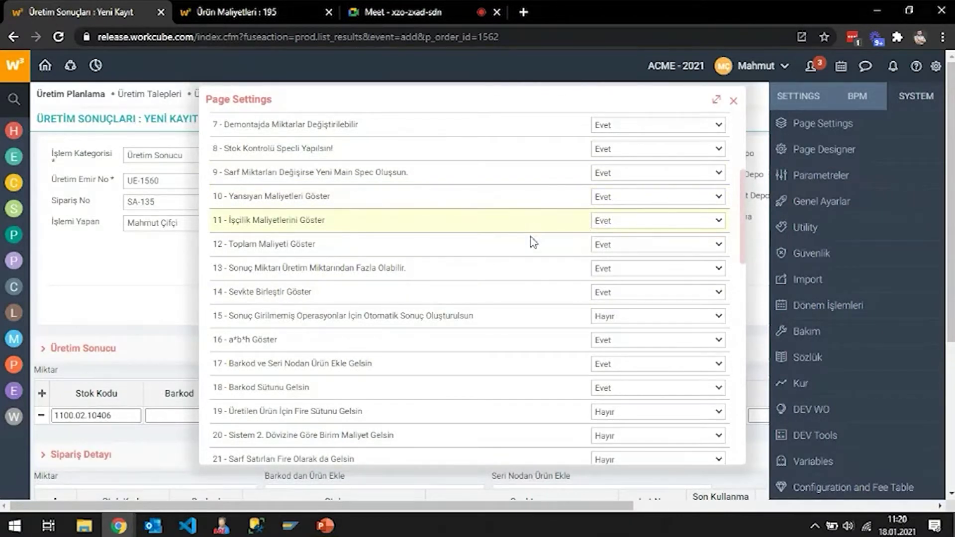
scroll(510, 221, "down", 3)
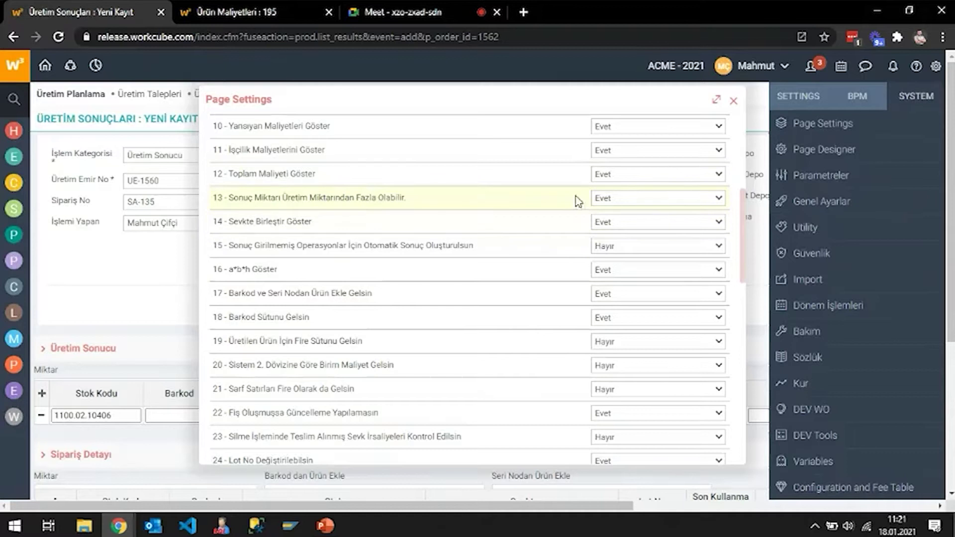
mouse_move(368, 198)
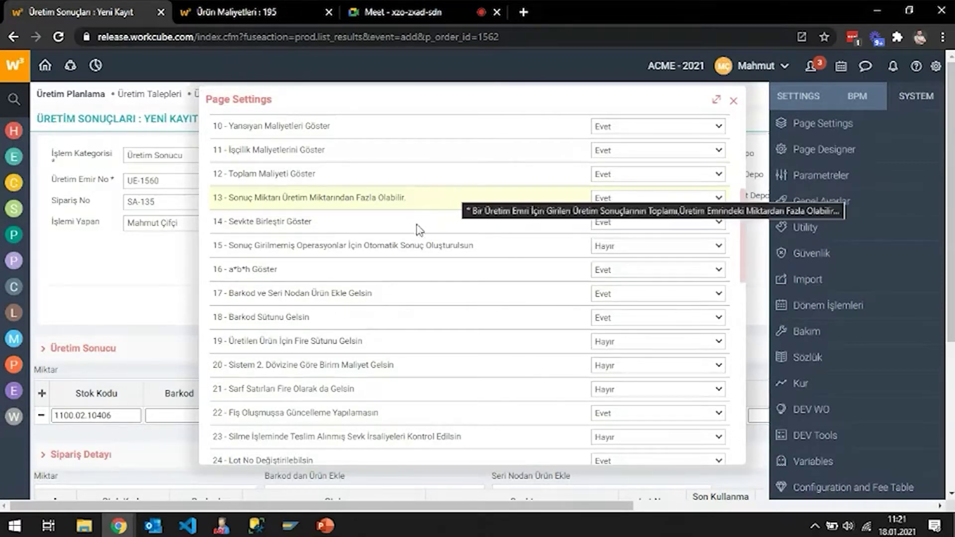
scroll(398, 219, "down", 2)
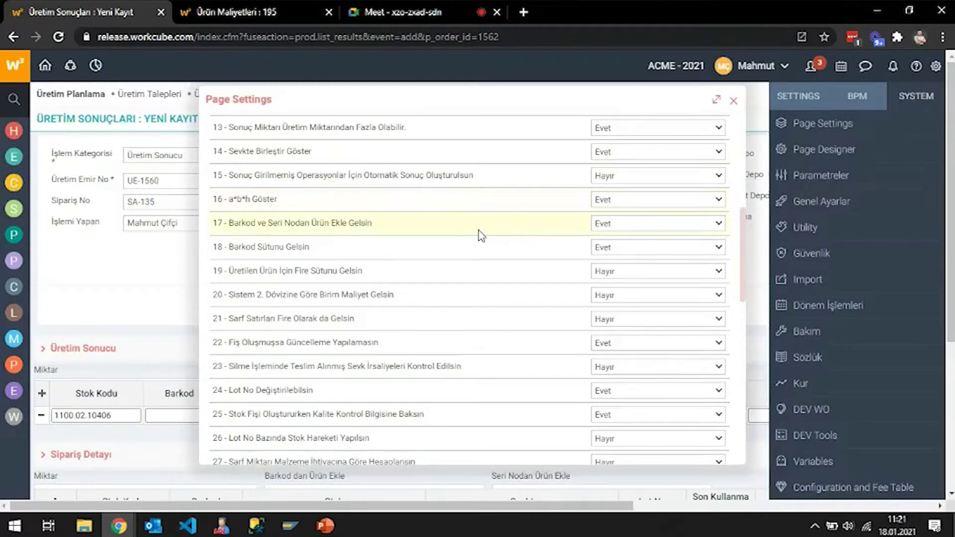
Set option 19, Üretilen Ürün İçin Fire Sütunu Gelsin, to Evet
scroll(479, 232, "down", 3)
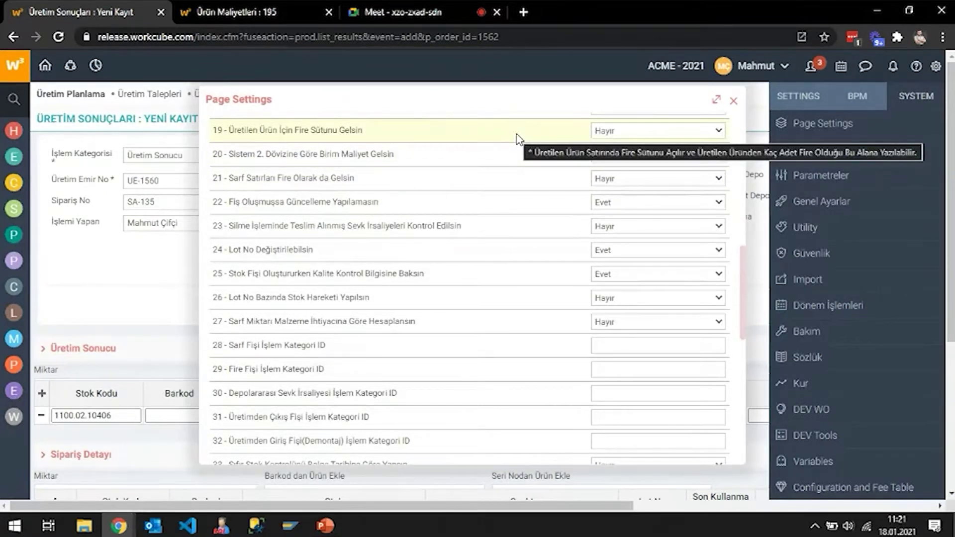
left_click(630, 131)
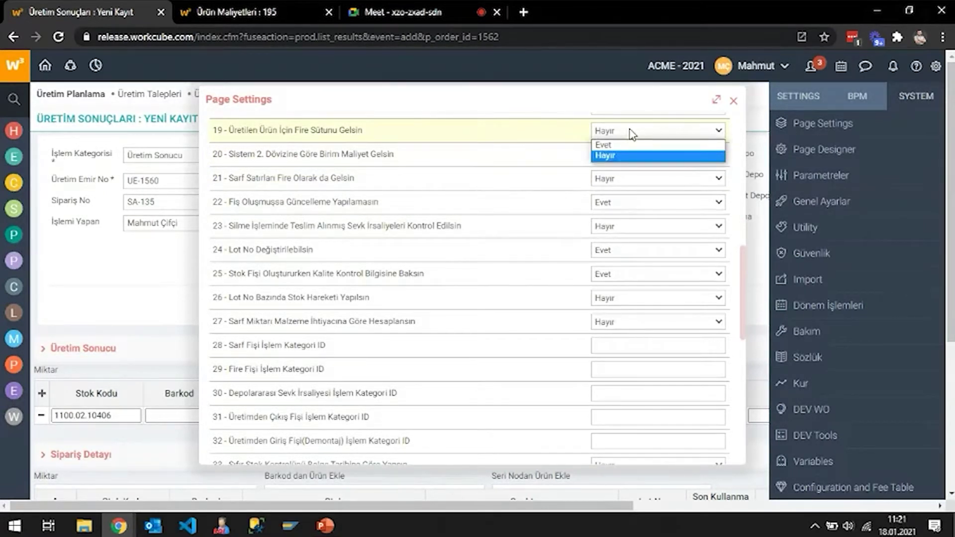
left_click(626, 145)
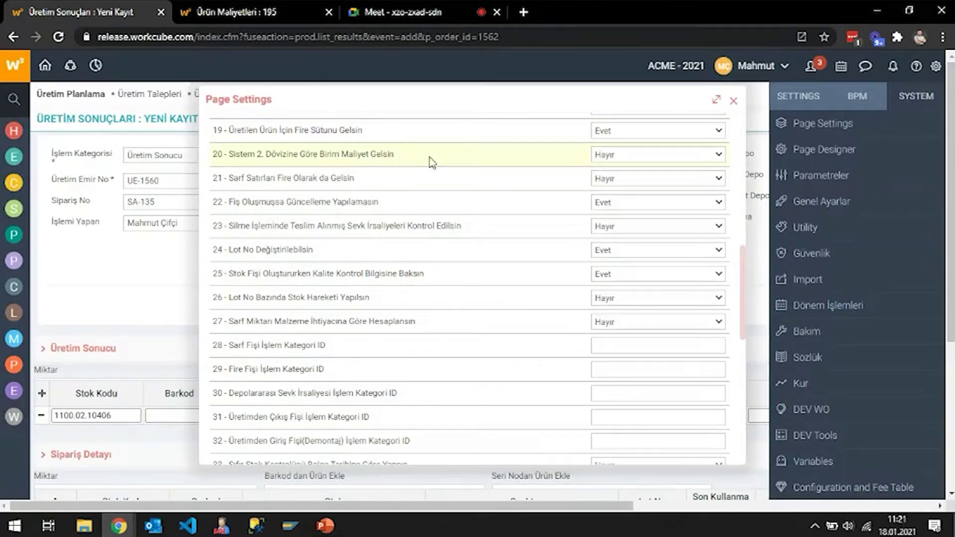
Examine options 19 to 25, covering scrap rows, update restrictions, delivery note checks on deletion, lot number editing and quality control
mouse_move(521, 139)
mouse_move(421, 178)
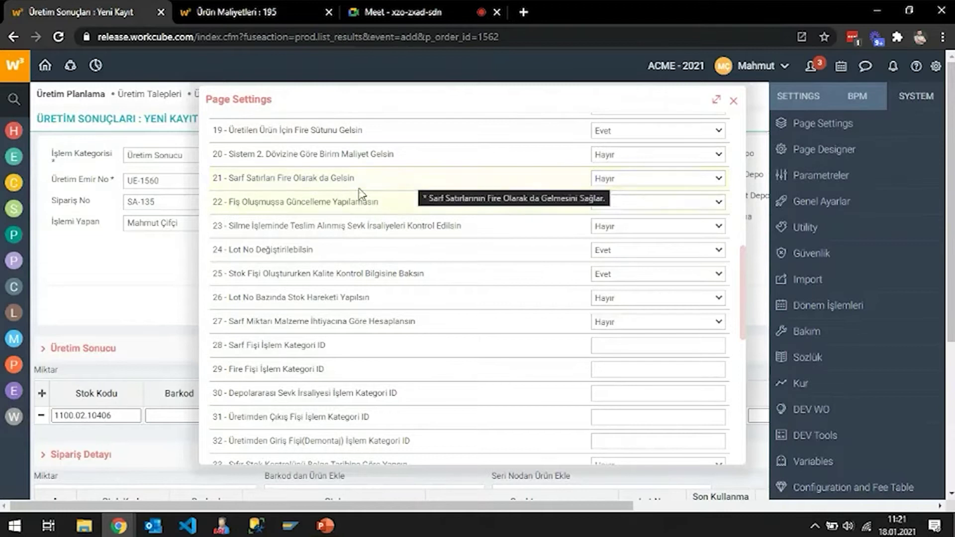
scroll(121, 319, "down", 4)
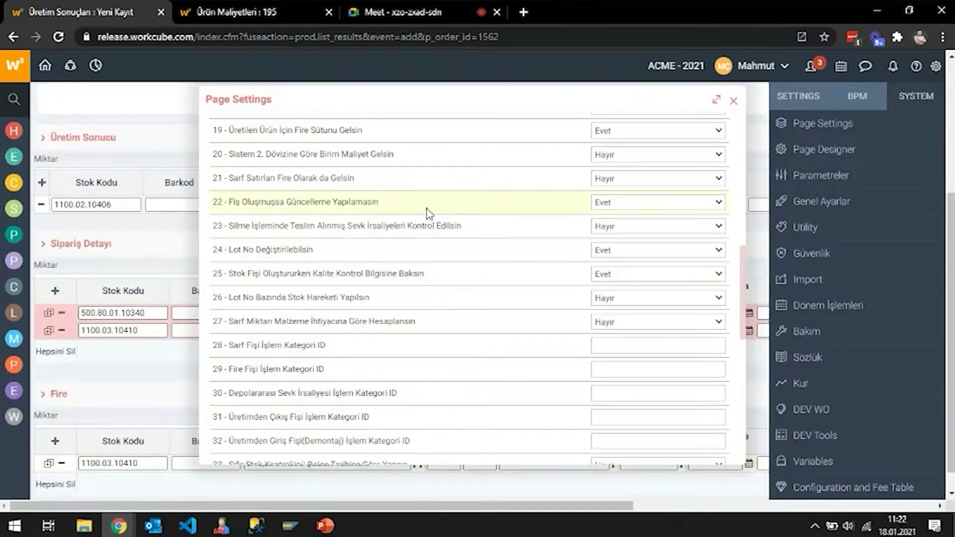
mouse_move(427, 212)
mouse_move(435, 236)
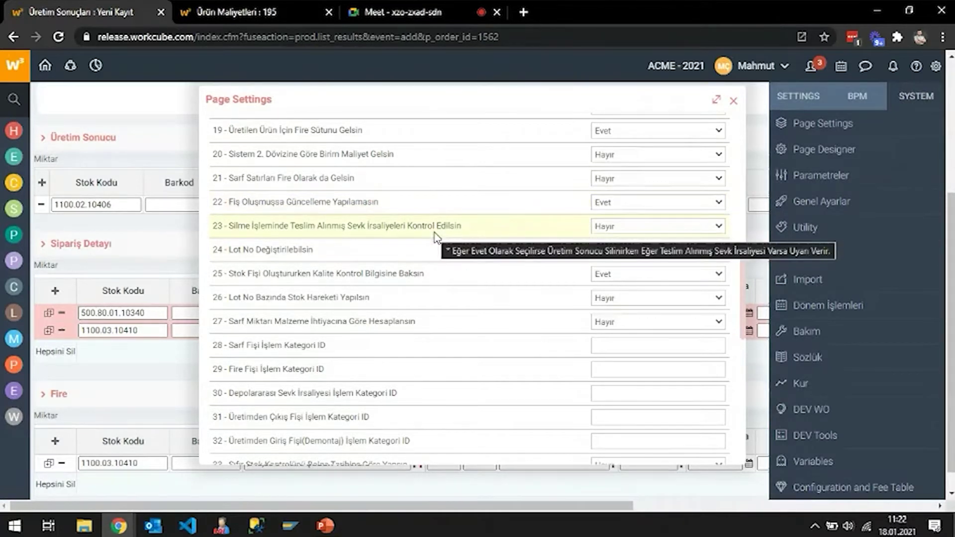
scroll(437, 235, "down", 1)
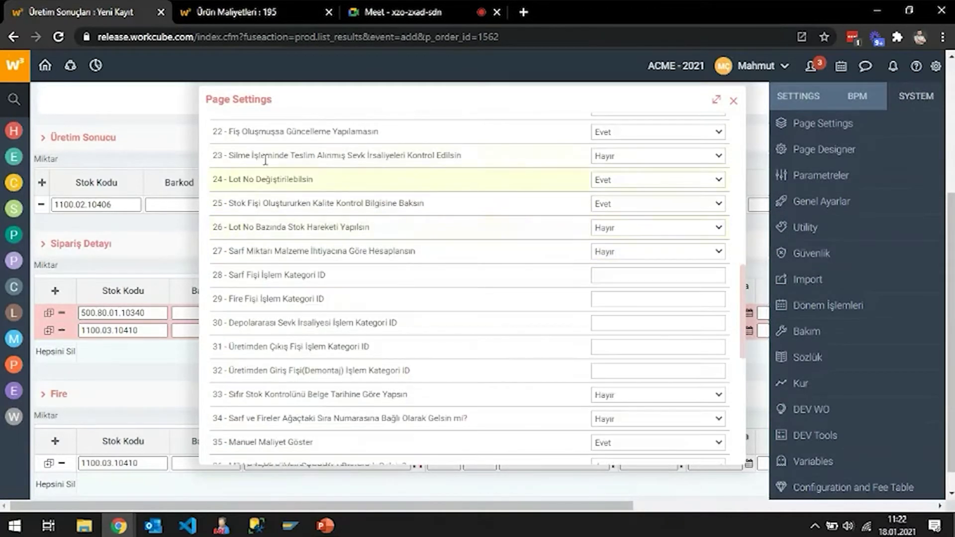
scroll(290, 169, "up", 1)
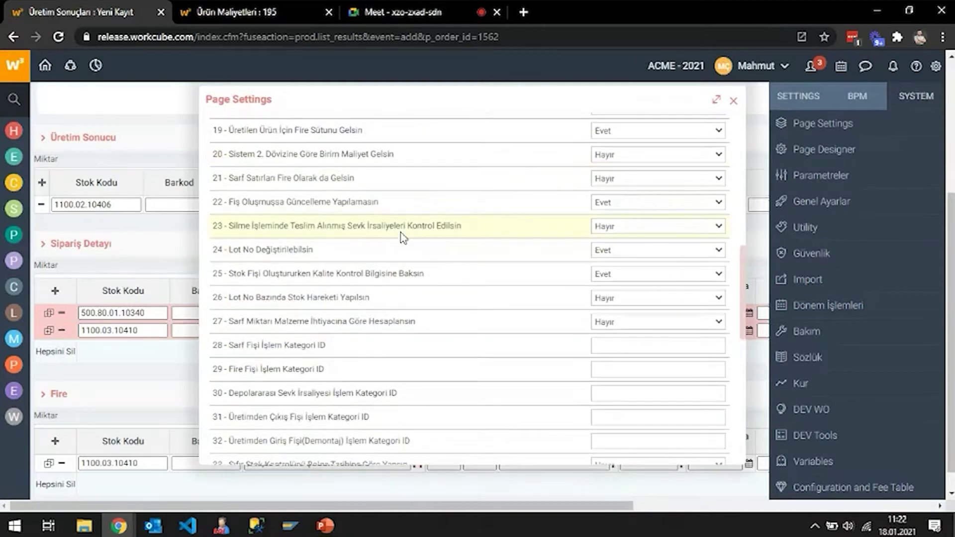
mouse_move(401, 237)
scroll(350, 248, "down", 2)
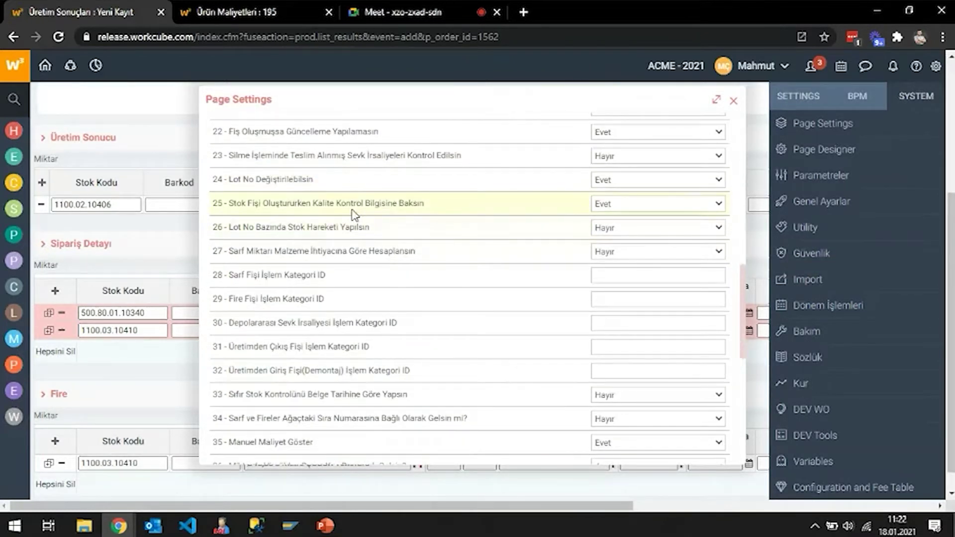
mouse_move(353, 215)
mouse_move(391, 202)
Check the available choices for option 26, Lot No Bazında Stok Hareketi Yapılsın, leaving its selection as is
scroll(398, 233, "down", 1)
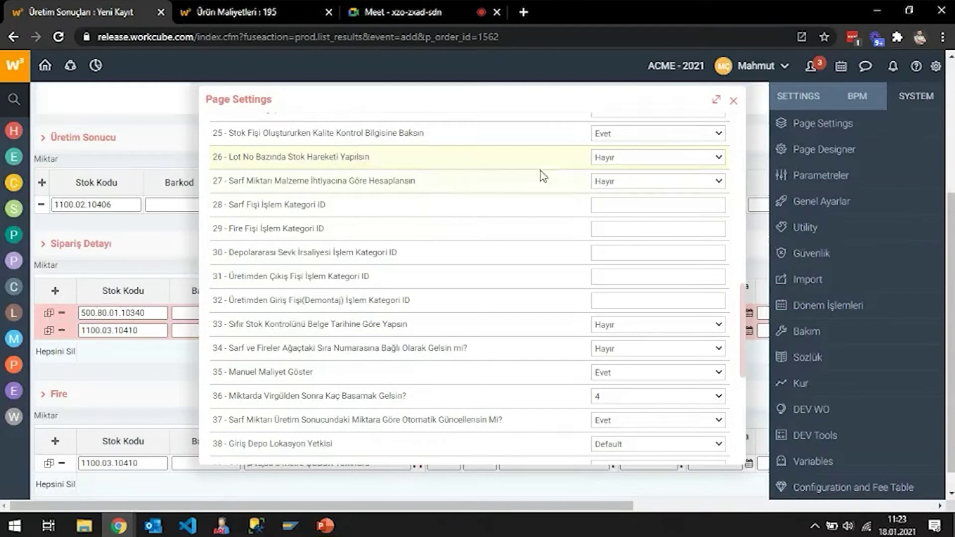
left_click(620, 159)
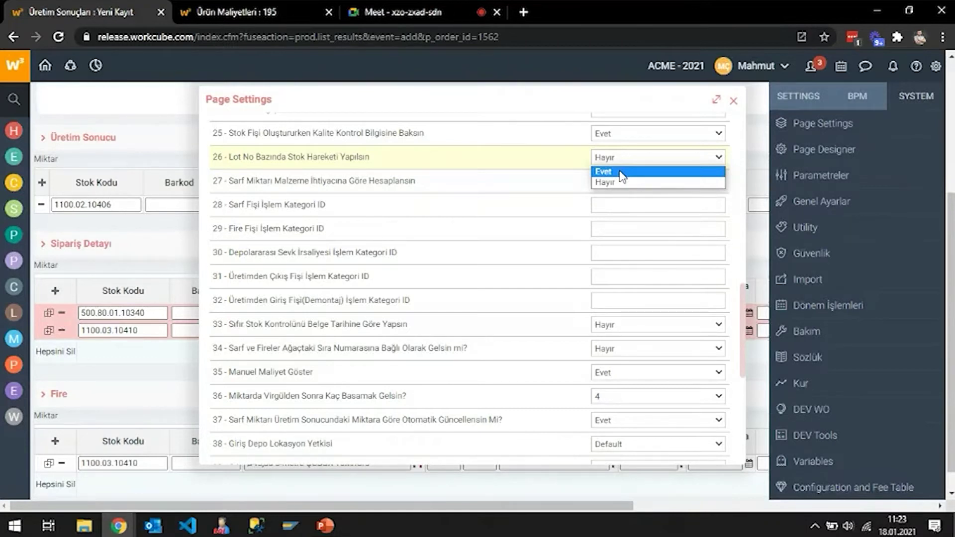
left_click(389, 160)
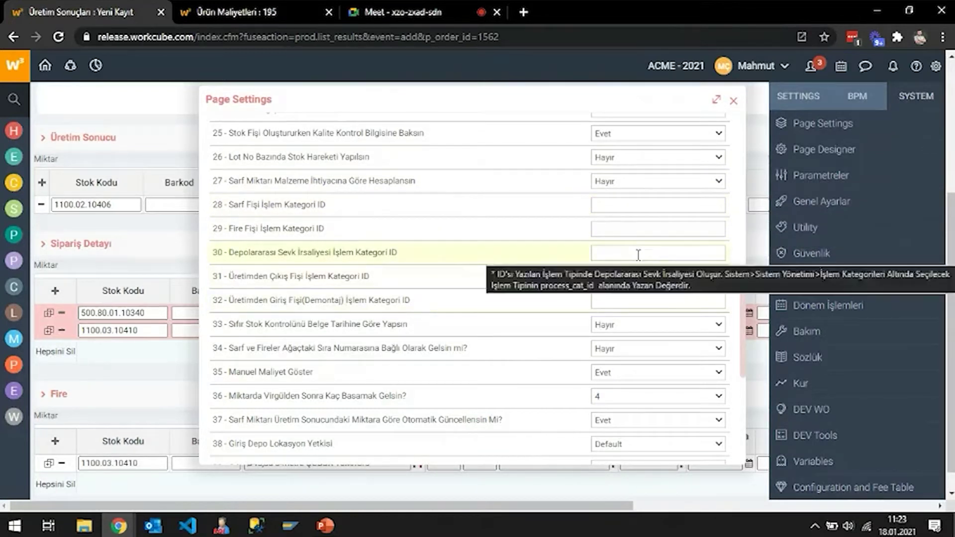
Review the transaction category ID options, the zero-stock control by document date and the tree-order option for consumables and scrap
scroll(488, 243, "down", 2)
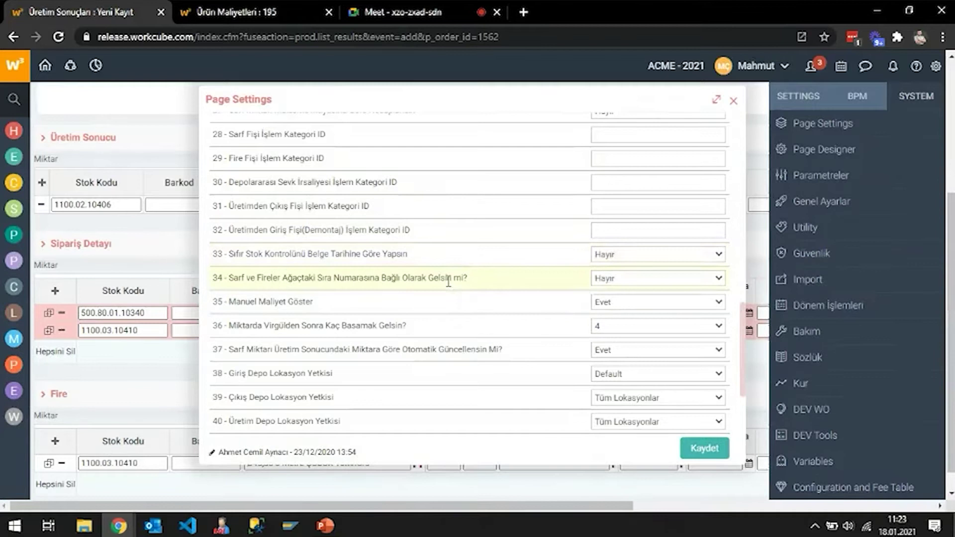
scroll(457, 264, "down", 2)
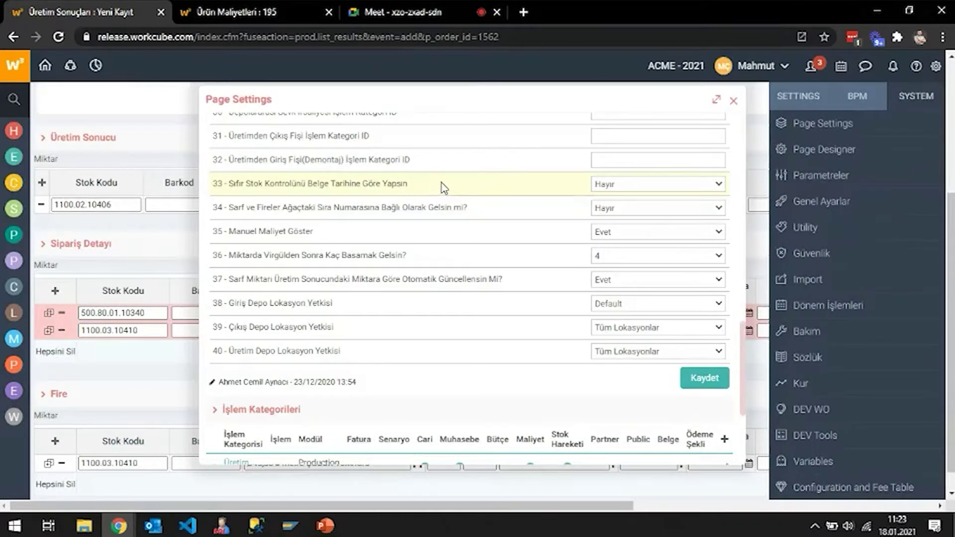
mouse_move(444, 188)
mouse_move(483, 209)
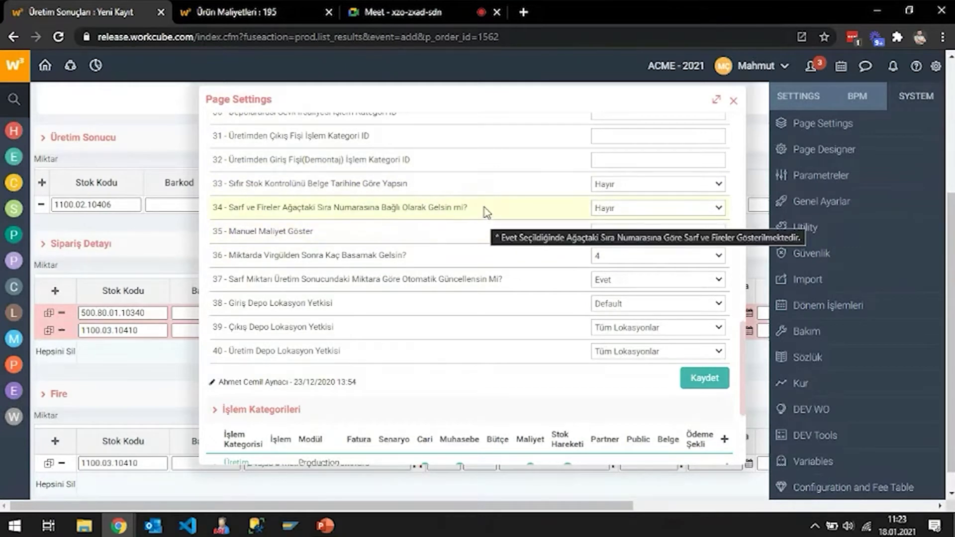
scroll(484, 209, "down", 2)
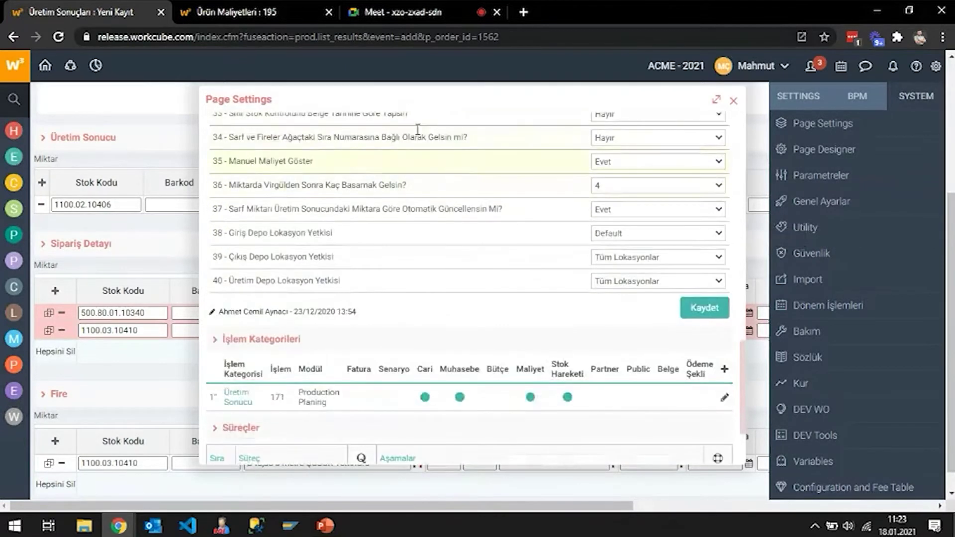
Examine the manual cost display option and the available decimal place choices for quantities in option 36
mouse_move(466, 134)
mouse_move(337, 166)
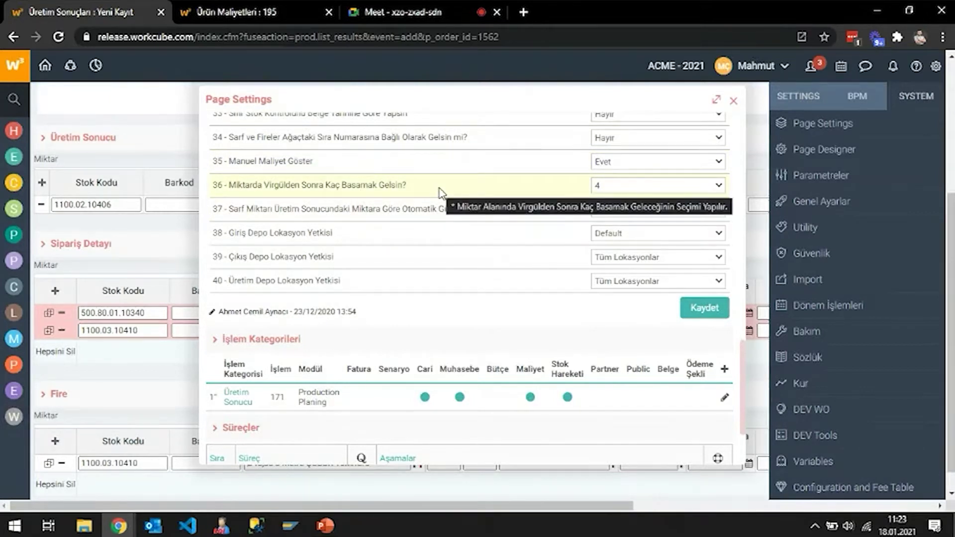
left_click(632, 186)
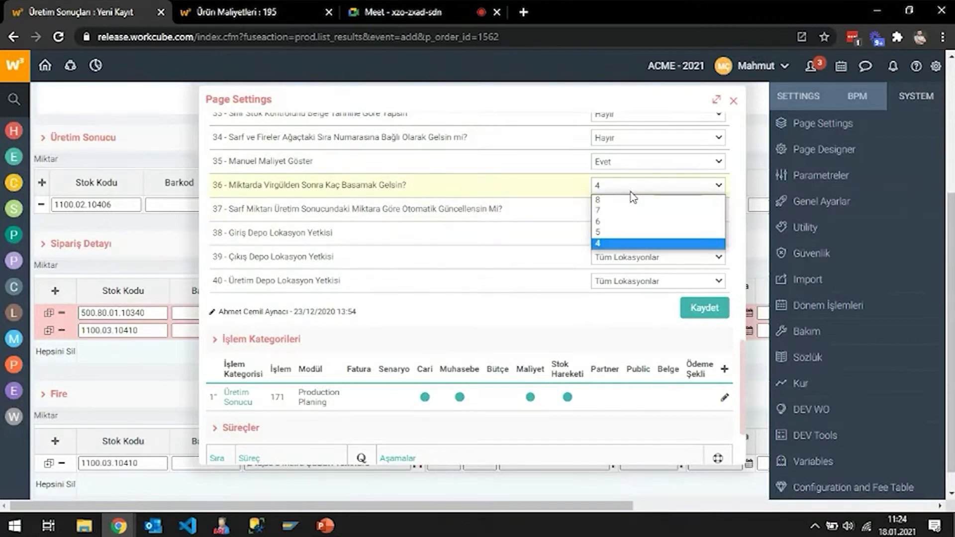
left_click(632, 193)
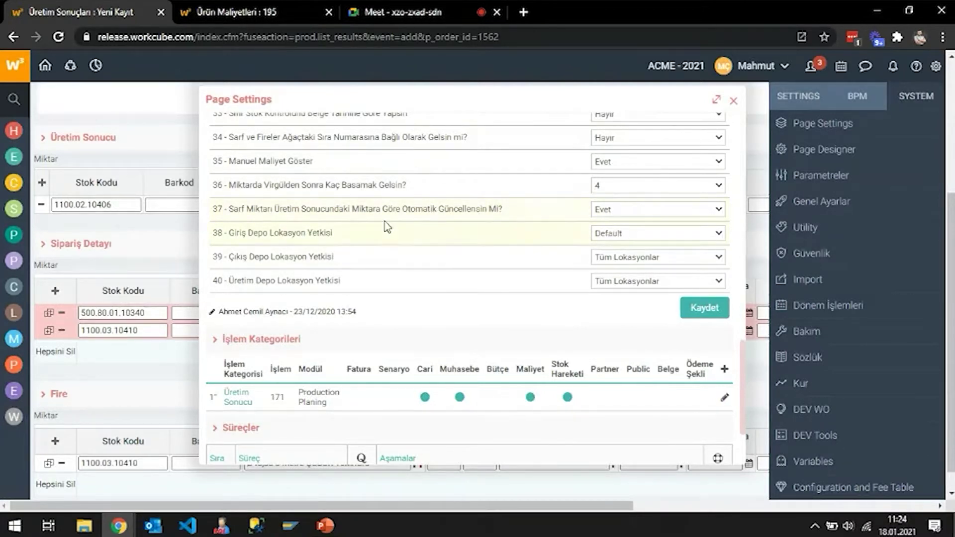
Check the available choices for option 38, Giriş Depo Lokasyon Yetkisi
mouse_move(403, 229)
left_click(627, 236)
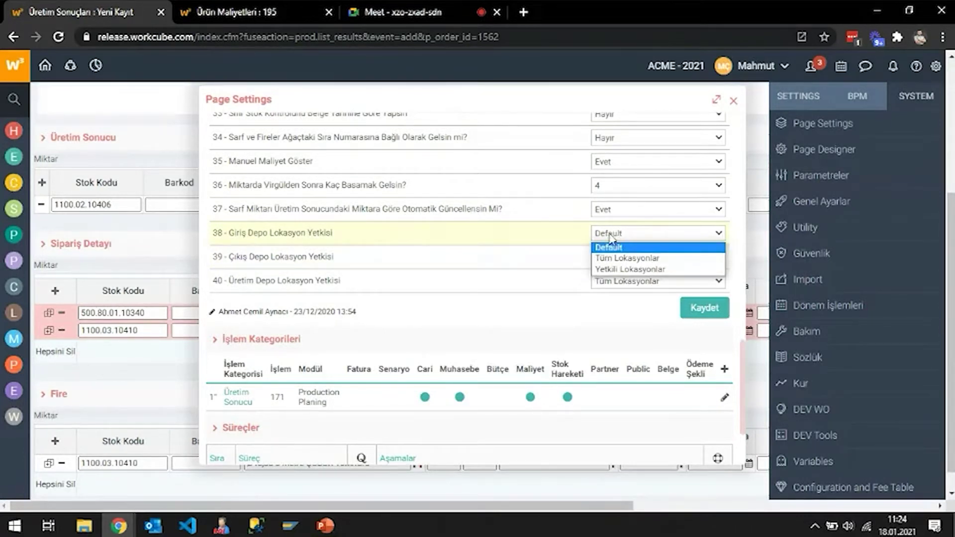
Look up the Çalışanlar page with "çalışan" from the product cost page and filter the employee list by the employee's first name
left_click(275, 7)
left_click(24, 110)
type("çalışan")
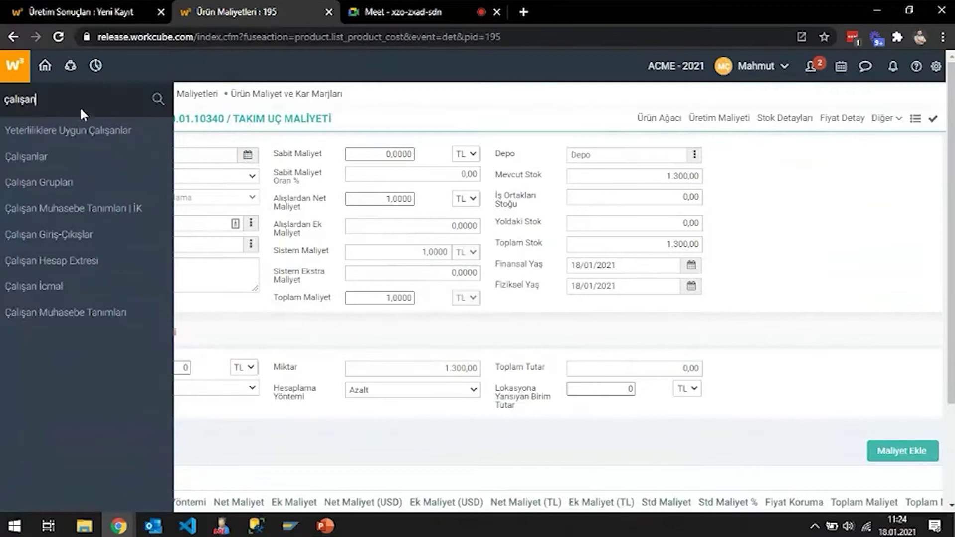
left_click(31, 157)
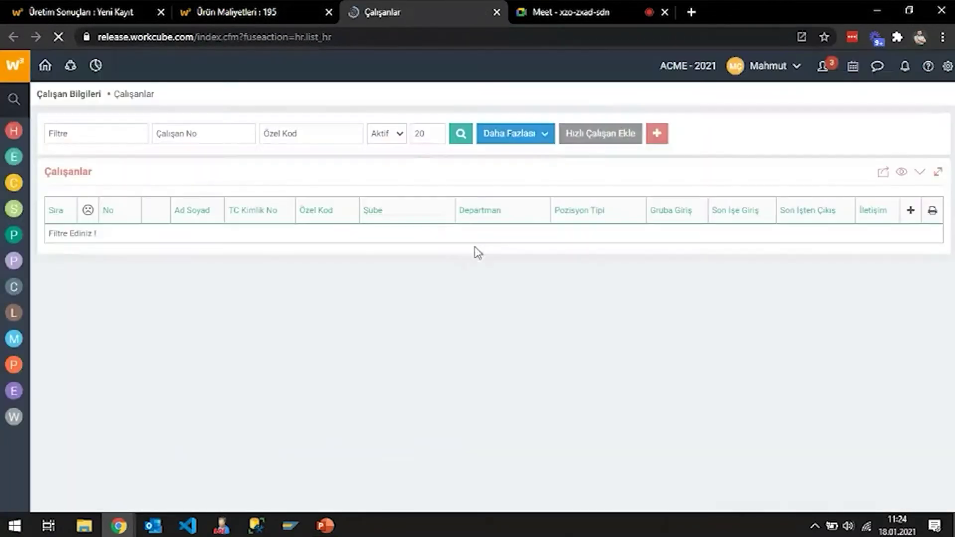
left_click(113, 135)
type("tolga")
key("Return")
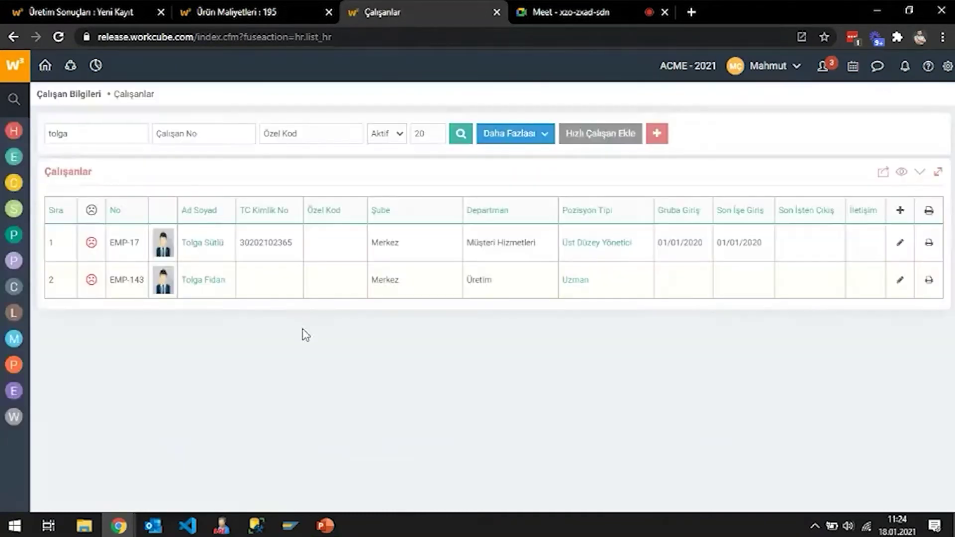
Open the Uzman position of the employee in the Üretim department and show the branch authorizations in their user access settings
left_click(571, 281)
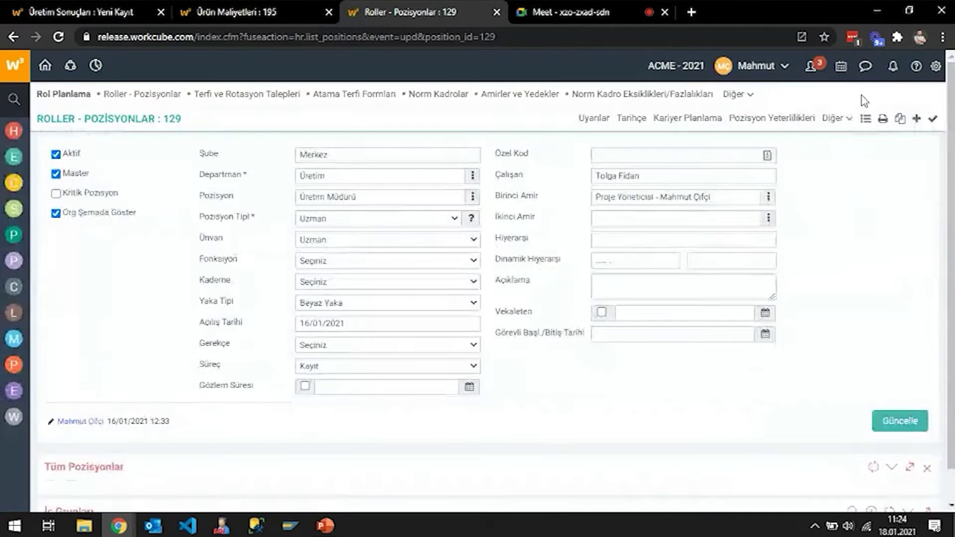
left_click(841, 117)
left_click(726, 154)
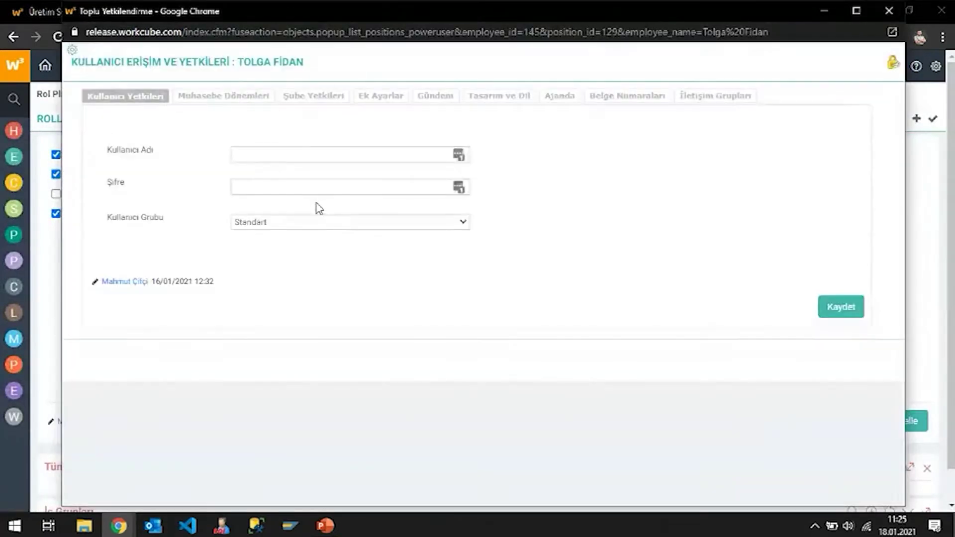
left_click(325, 100)
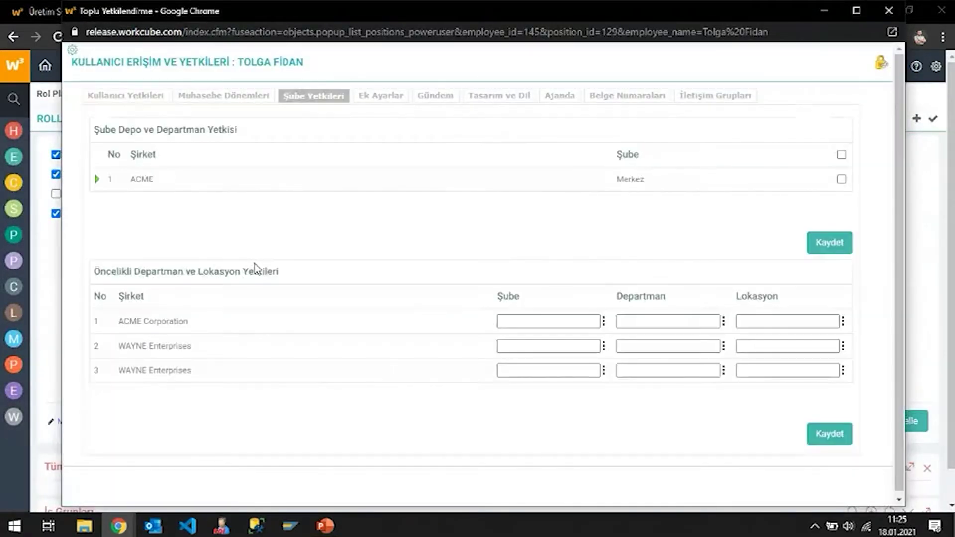
Expand ACME's Merkez branch and its Üretim Depo locations, and authorize the employee for Üretim Depo - Hammadde
left_click(97, 180)
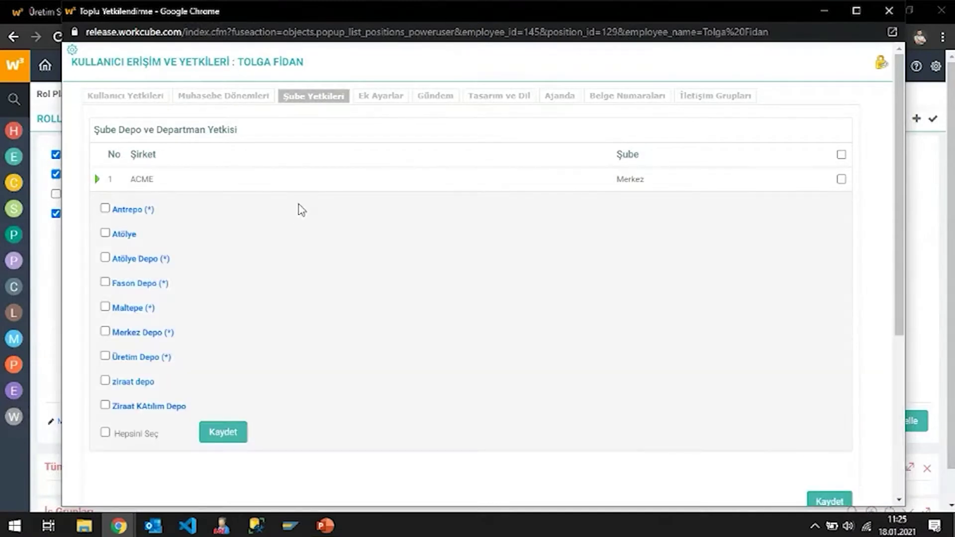
left_click(136, 357)
scroll(345, 259, "down", 3)
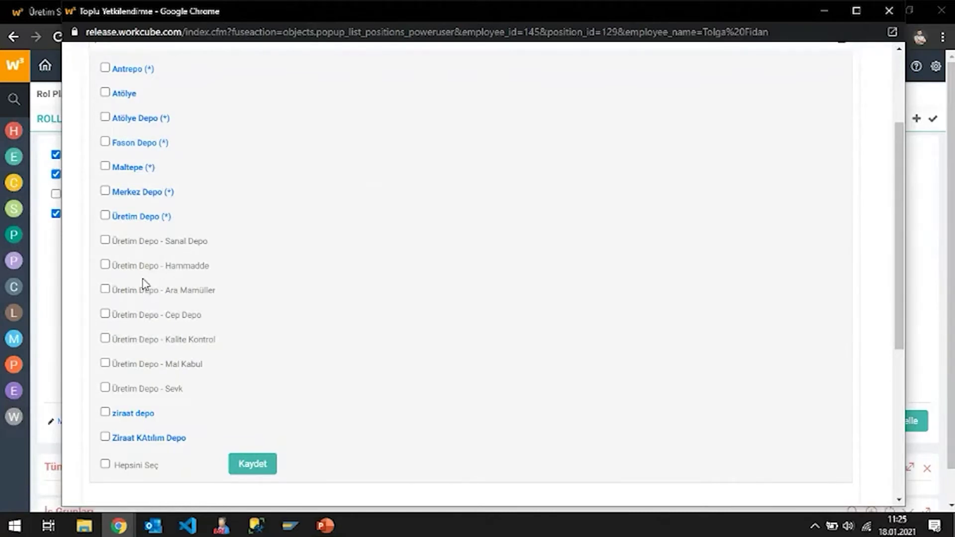
left_click(105, 265)
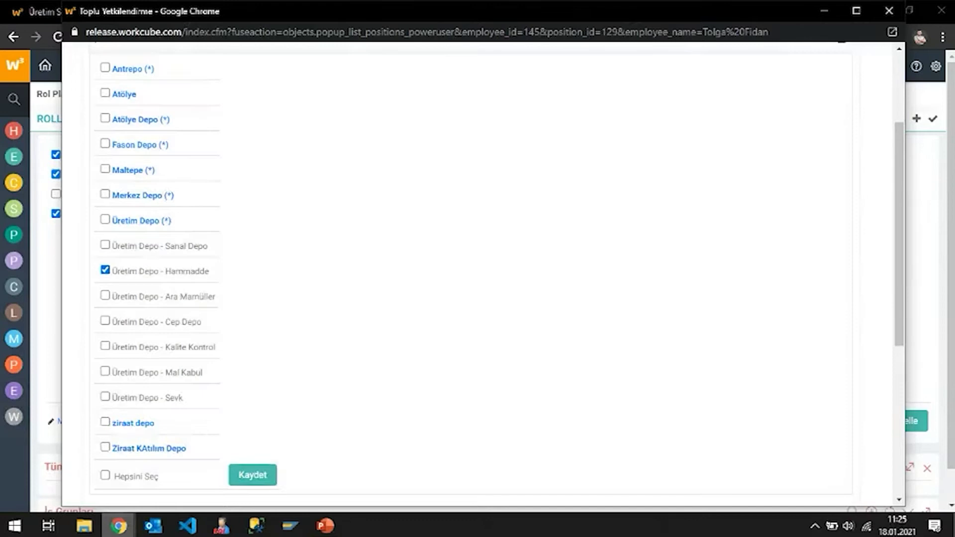
Return to the production result's page settings and review the Yetkili Lokasyonlar choice for option 38
mouse_move(118, 526)
left_click(82, 479)
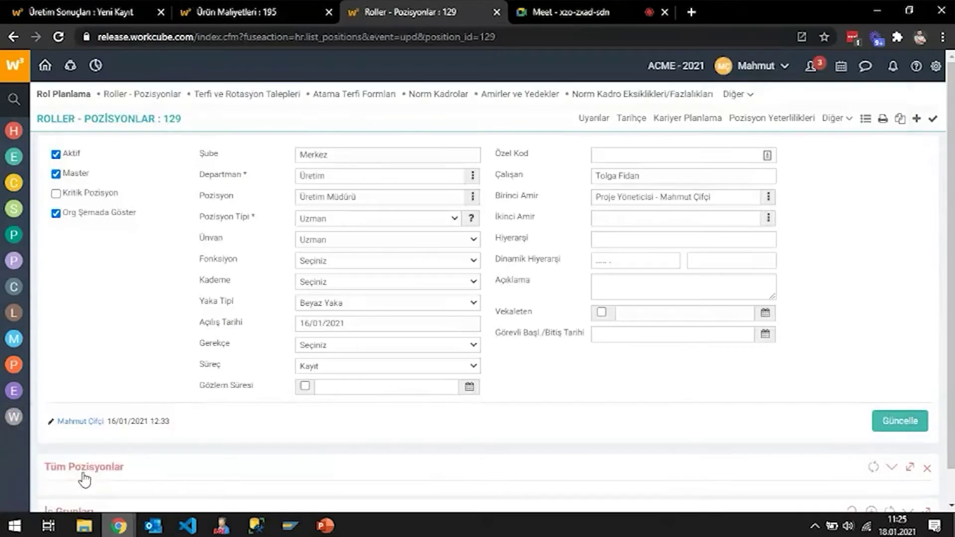
left_click(264, 11)
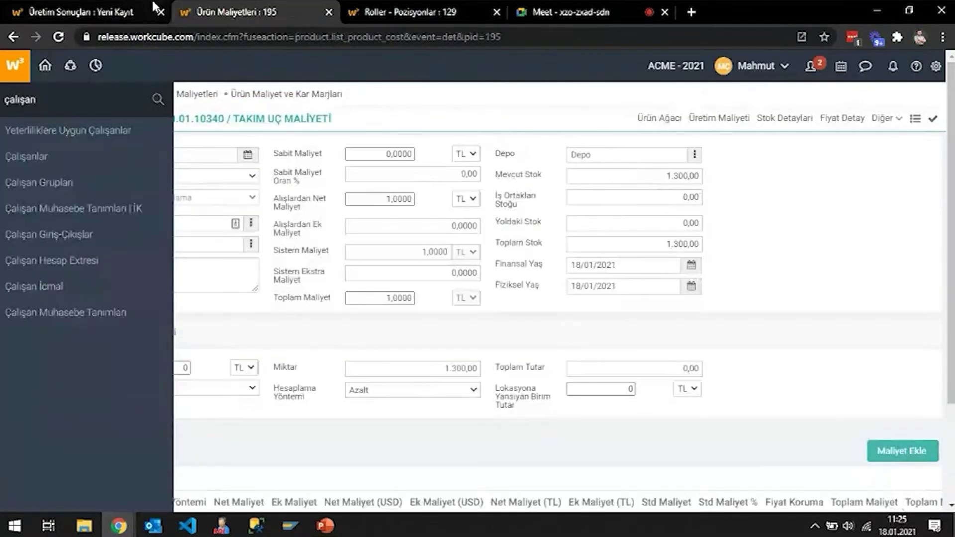
left_click(153, 8)
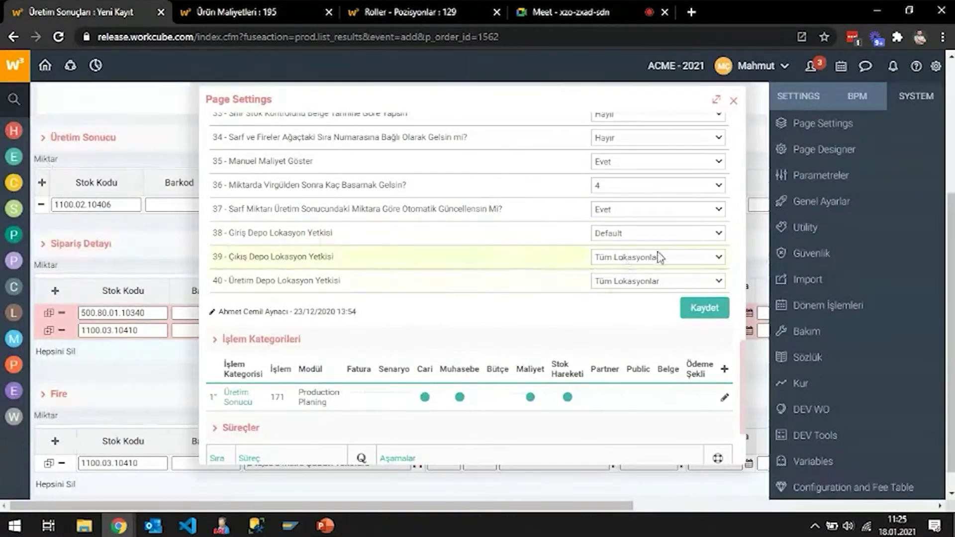
left_click(677, 235)
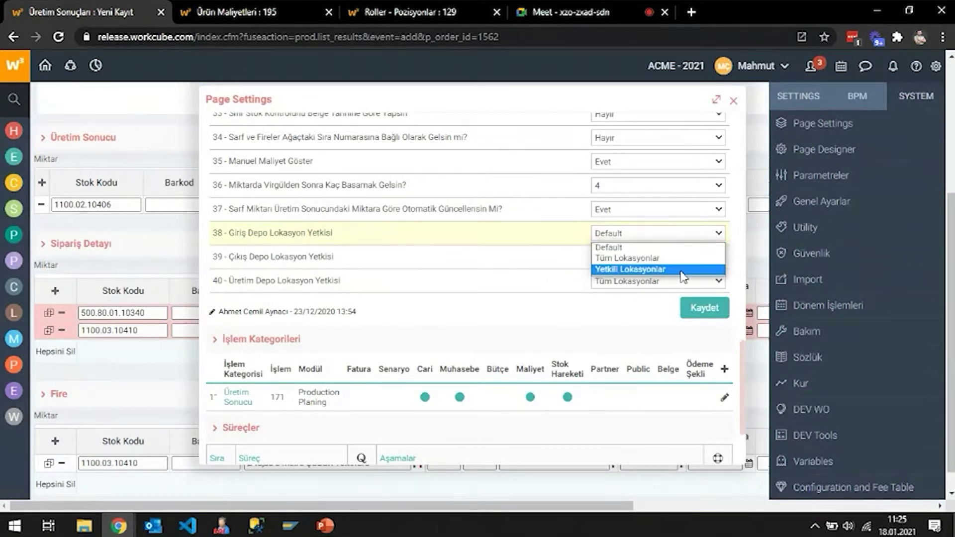
Bring back the user authorization window and close it without saving the location selection
left_click(118, 526)
left_click(388, 457)
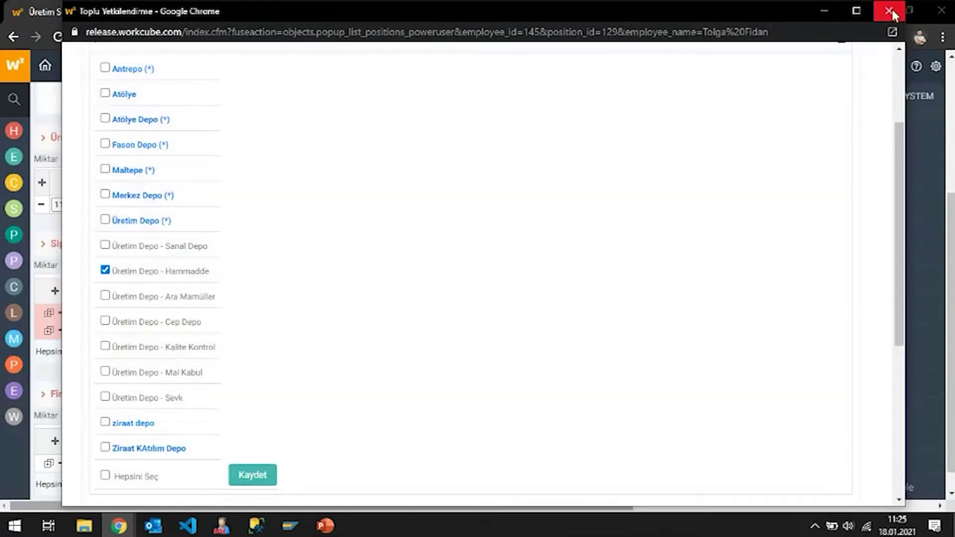
left_click(889, 10)
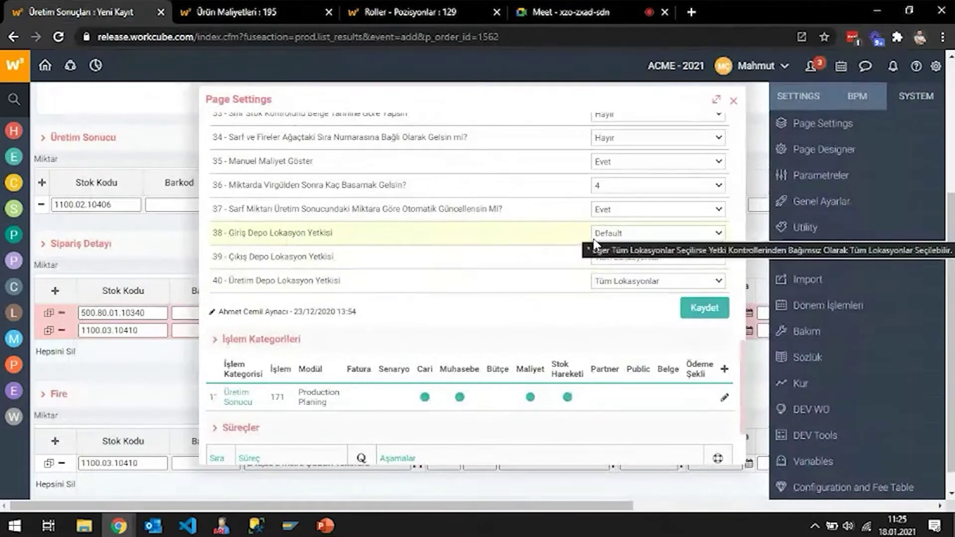
Save the page settings, close them and reload the new production result form
left_click(702, 310)
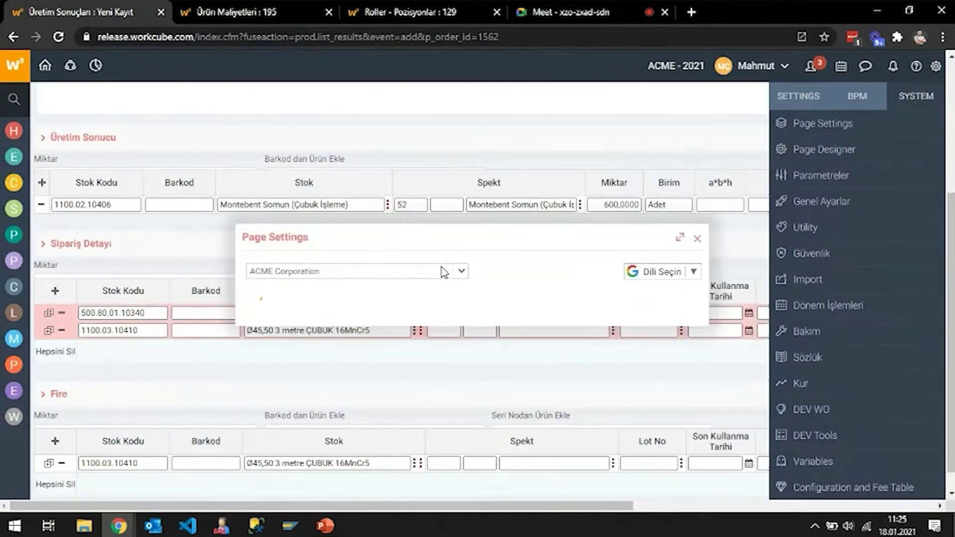
left_click(732, 99)
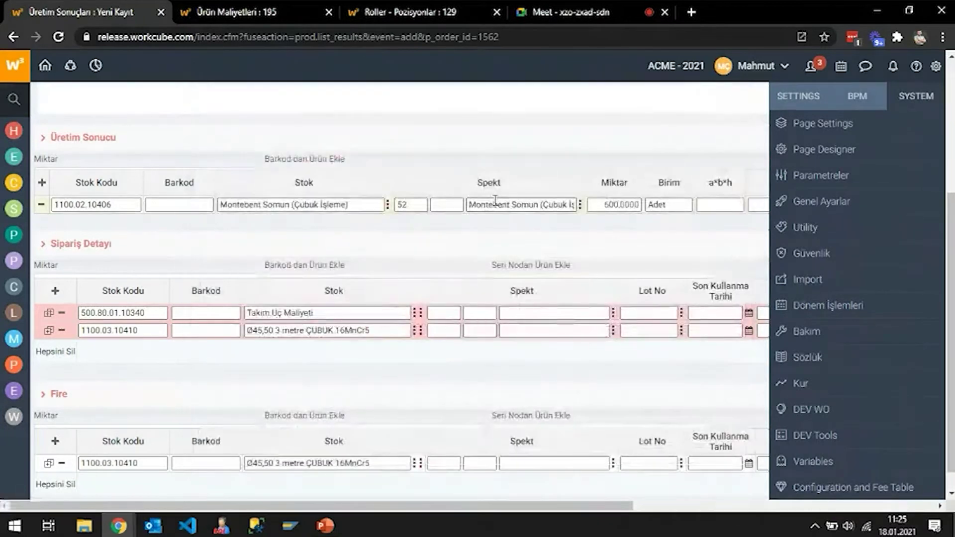
key("F5")
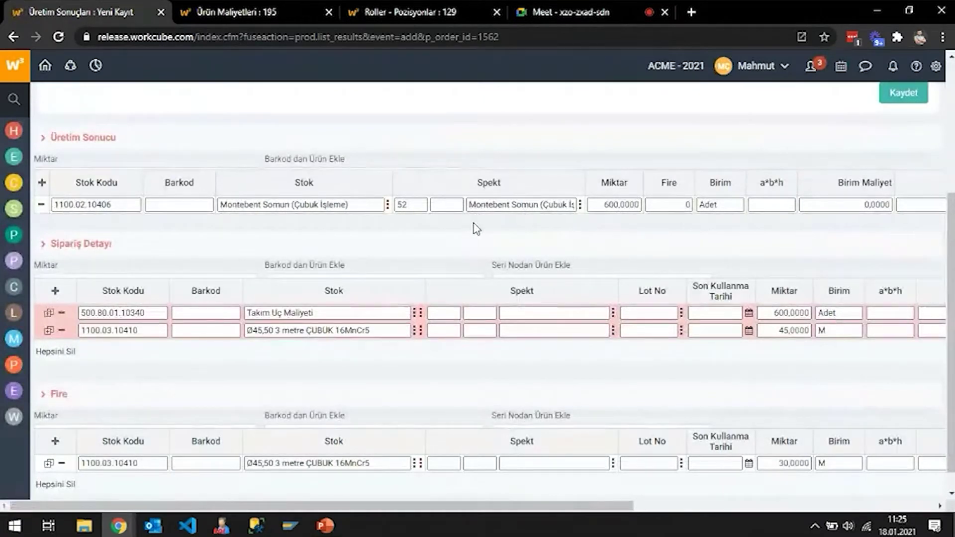
Examine the reloaded form's header fields and its Üretim Sonucu, Sipariş Detayı and Fire rows
scroll(486, 228, "up", 2)
scroll(487, 227, "up", 4)
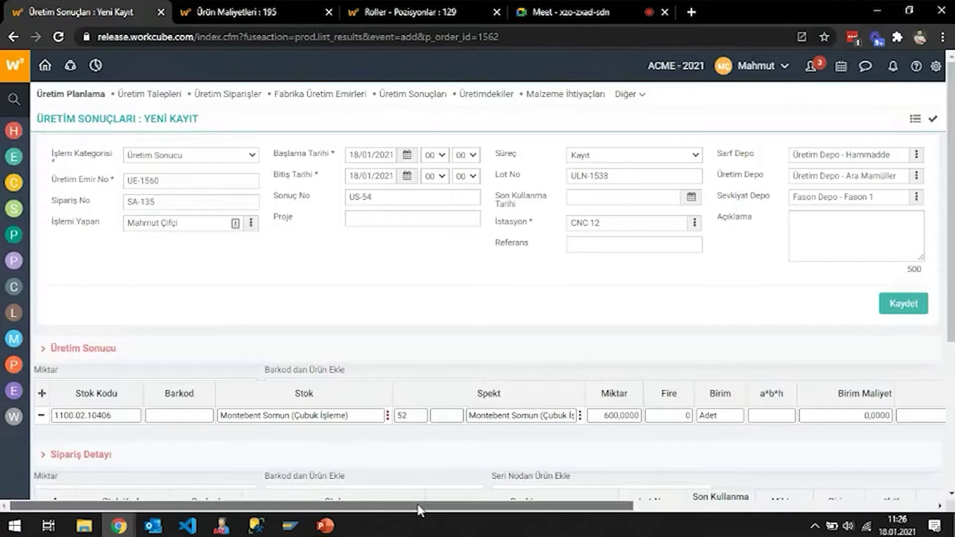
left_click_drag(418, 509, 473, 513)
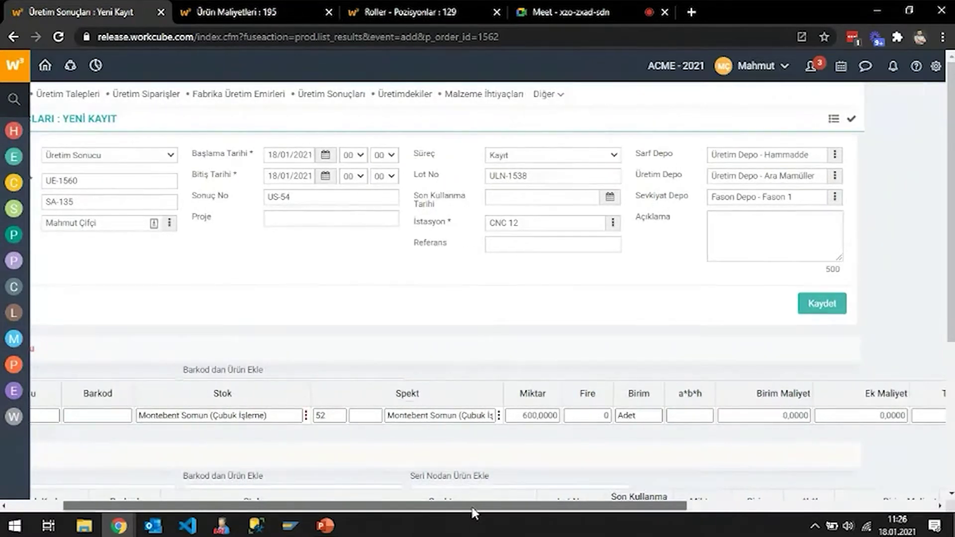
left_click_drag(473, 513, 419, 514)
scroll(458, 366, "down", 6)
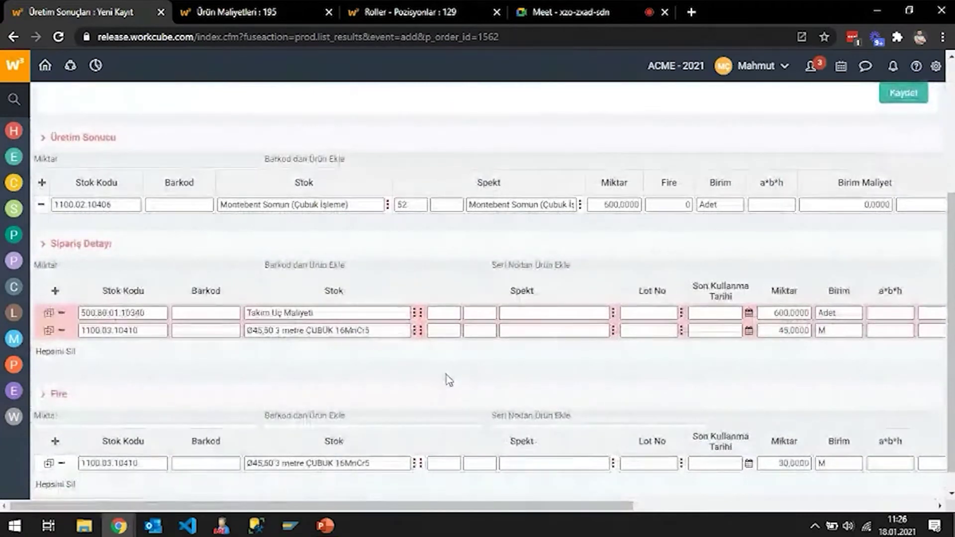
scroll(447, 380, "up", 3)
left_click_drag(298, 505, 259, 507)
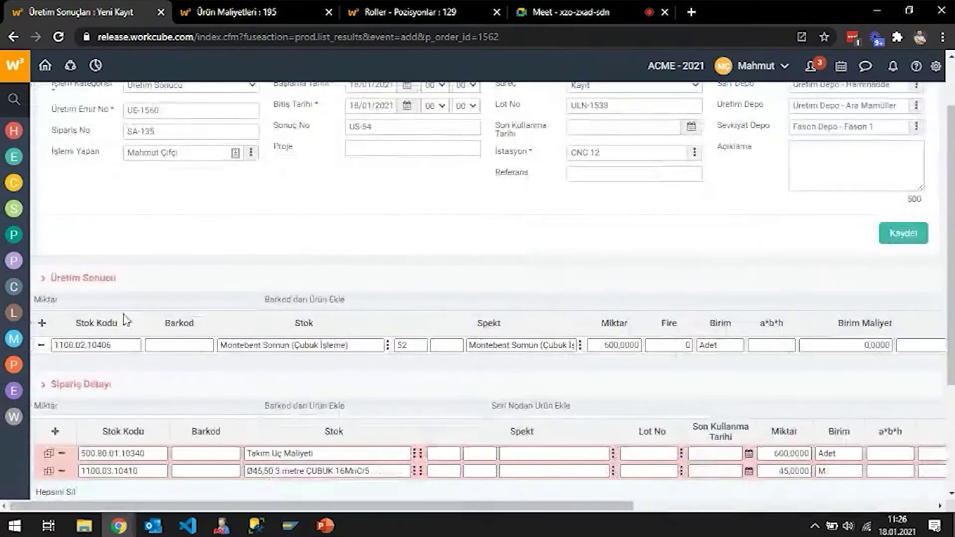
Open the product selection for adding a row to Üretim Sonucu and close it without choosing a product
left_click(42, 324)
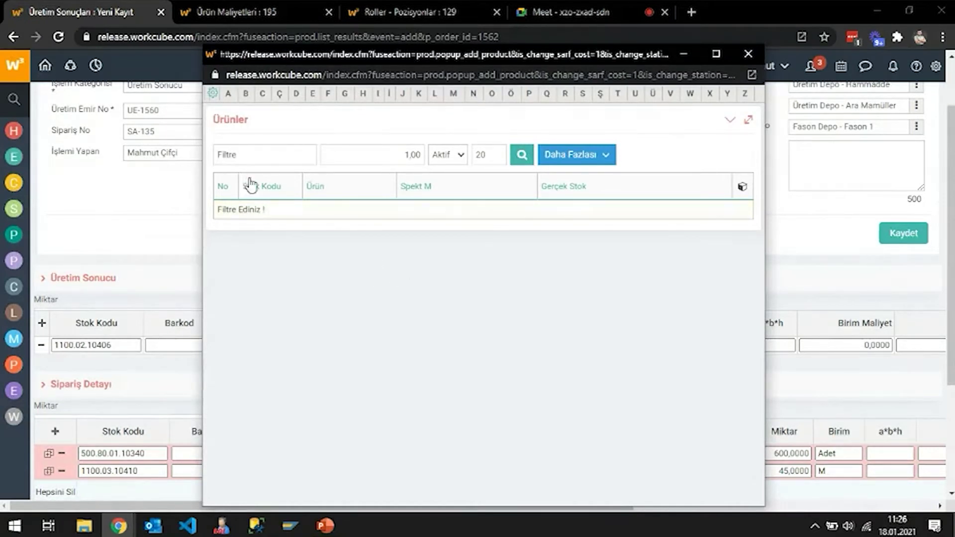
left_click(746, 54)
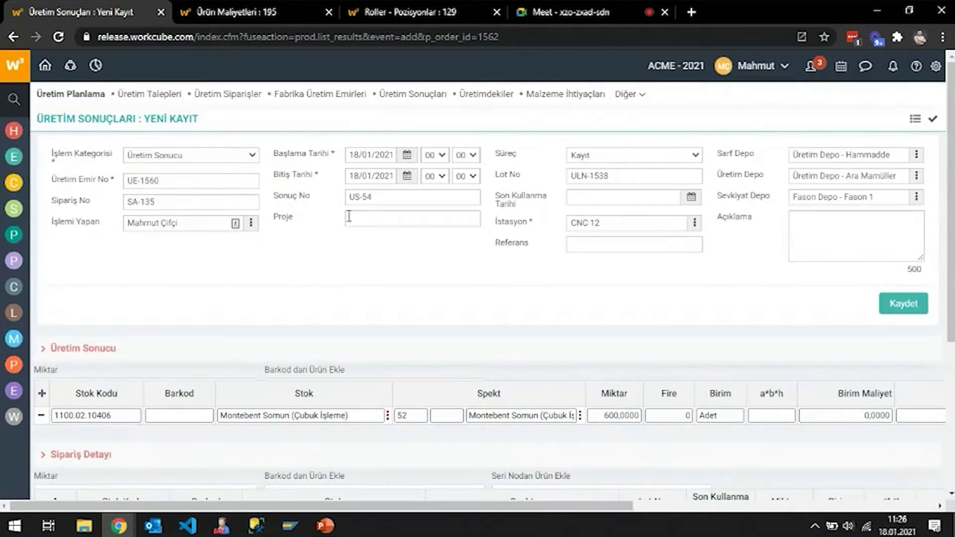
Examine the Montebent Somun output row's barcode and Fire fields, and the quantity and cost columns of all three sections
scroll(299, 248, "down", 3)
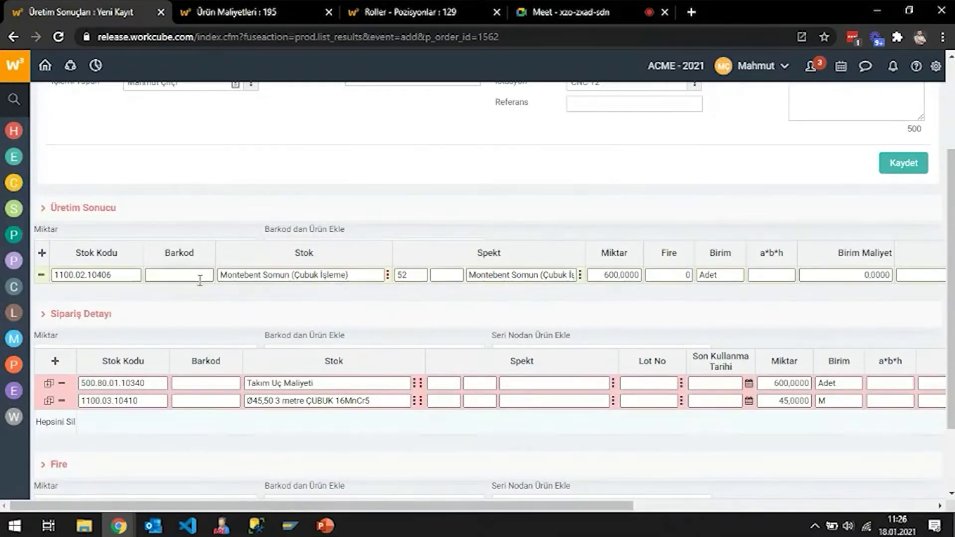
left_click(158, 275)
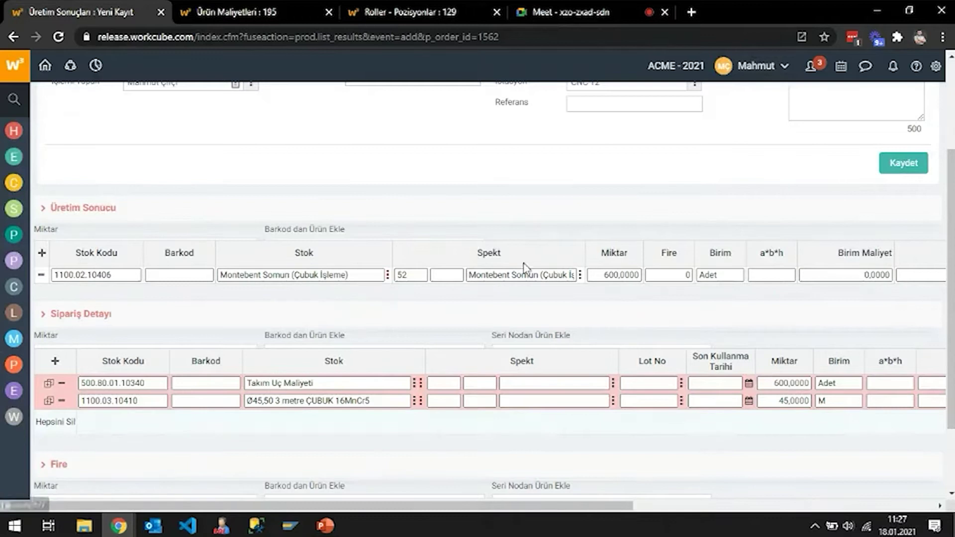
left_click(665, 273)
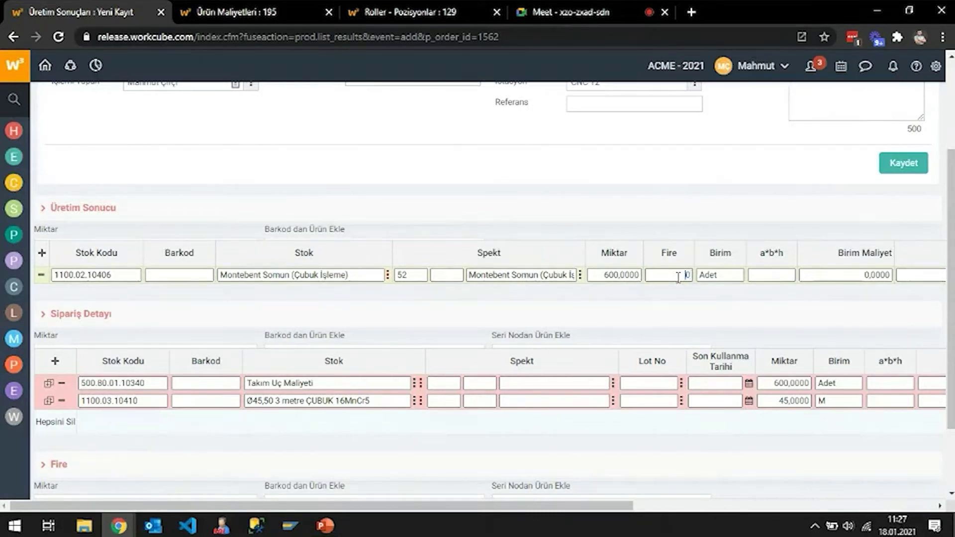
left_click(664, 275)
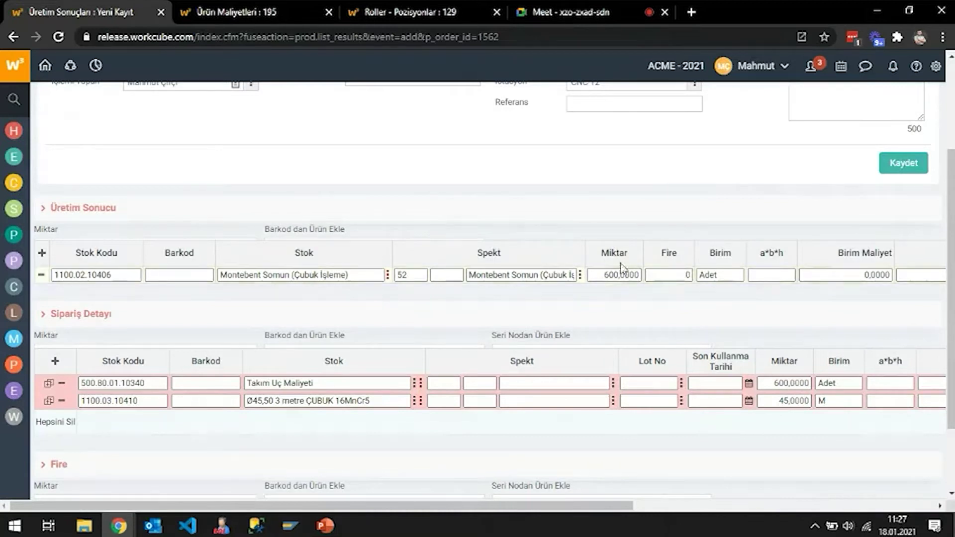
scroll(351, 509, "down", 2)
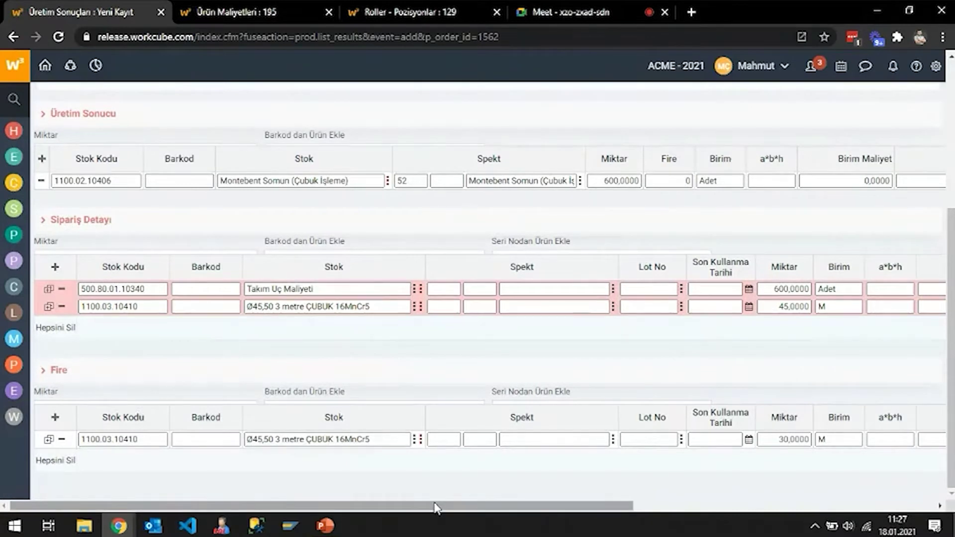
left_click_drag(434, 507, 762, 505)
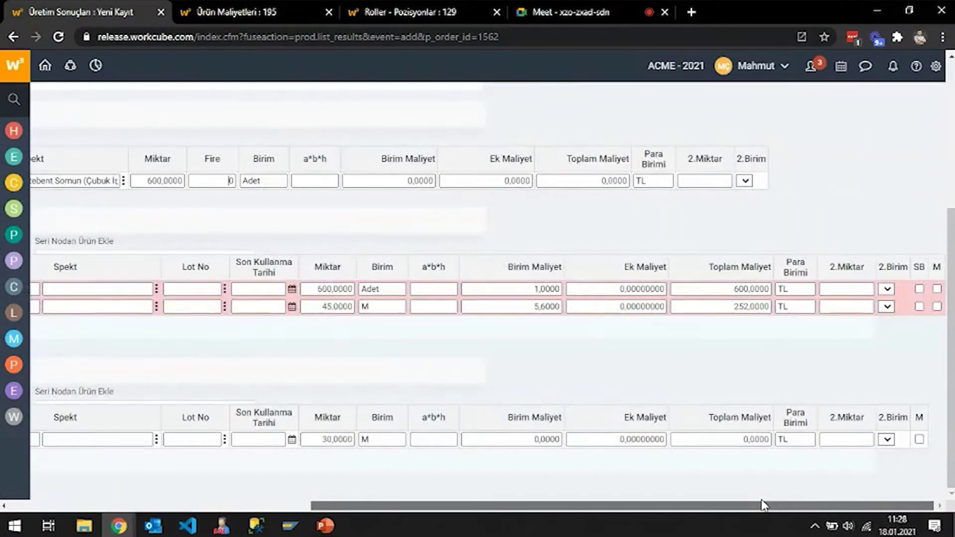
left_click_drag(764, 505, 463, 508)
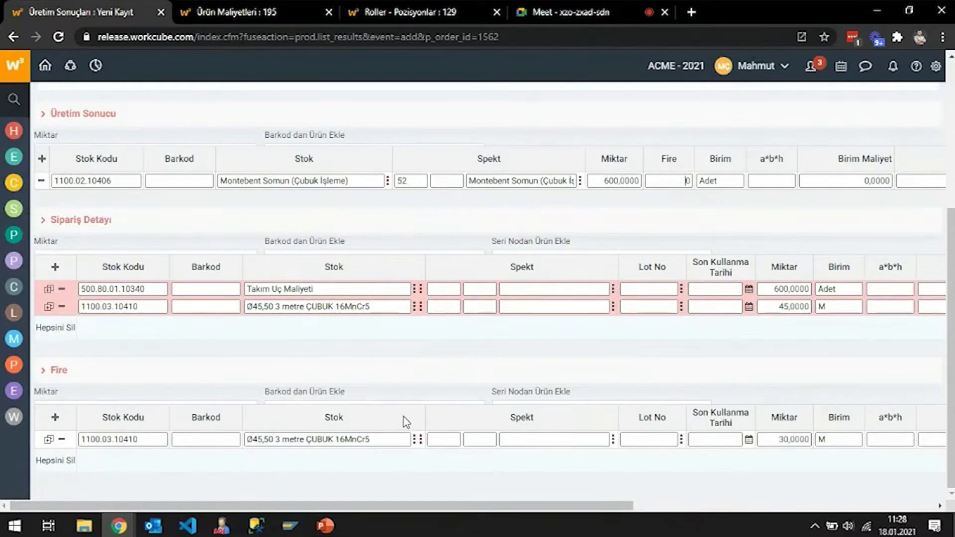
Try to save the new production result and dismiss the resulting messages
scroll(404, 424, "up", 5)
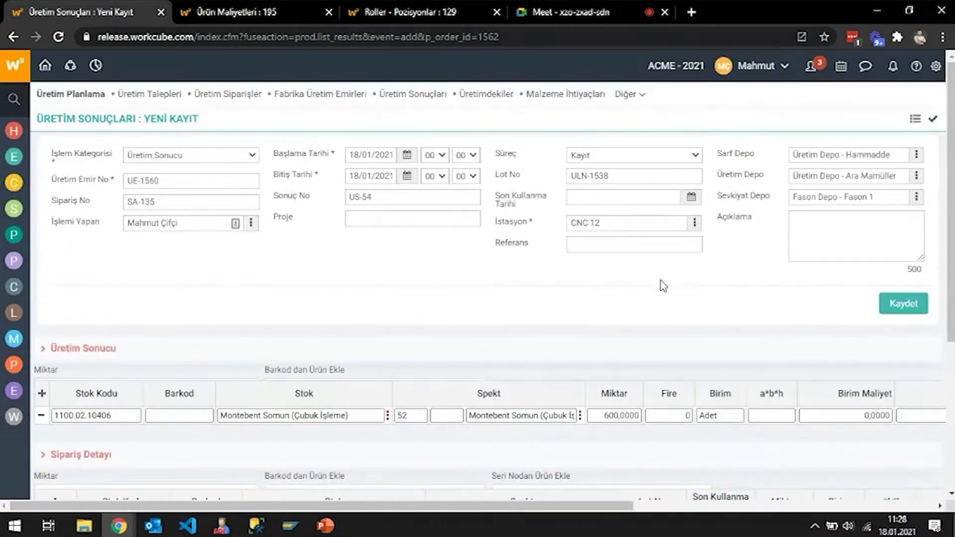
left_click(892, 304)
left_click(542, 116)
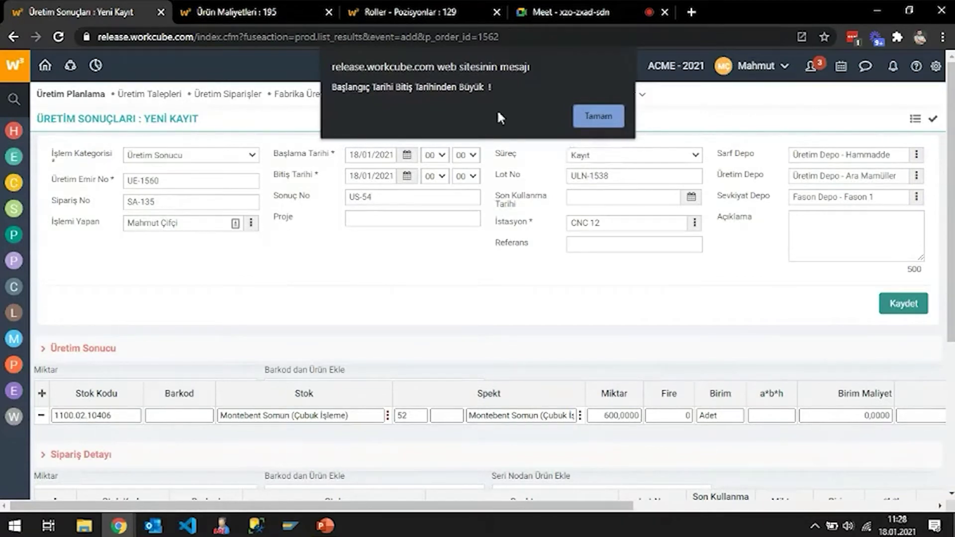
left_click(592, 118)
Set the hour of the result's Bitiş Tarihi to 01 and save the new production result
left_click(430, 177)
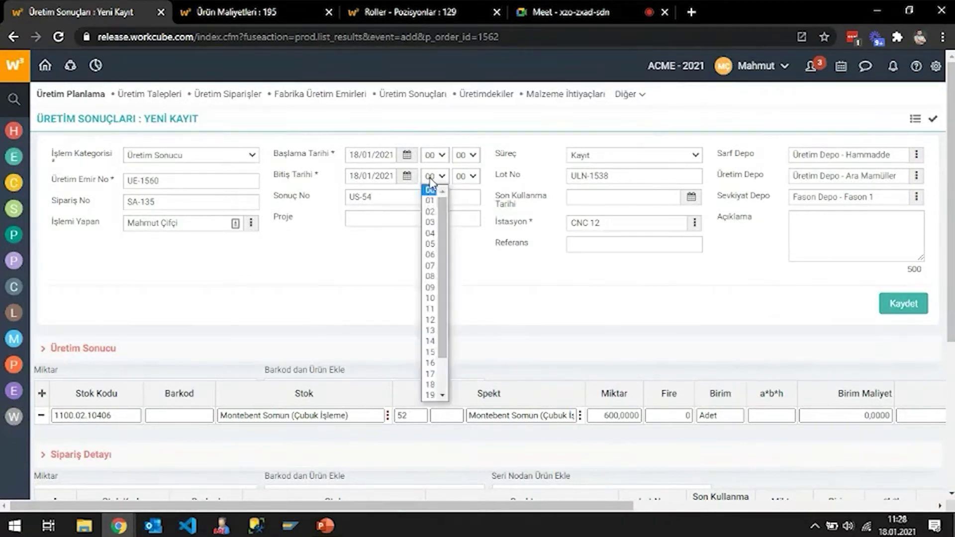
left_click(429, 195)
left_click(890, 314)
left_click(591, 118)
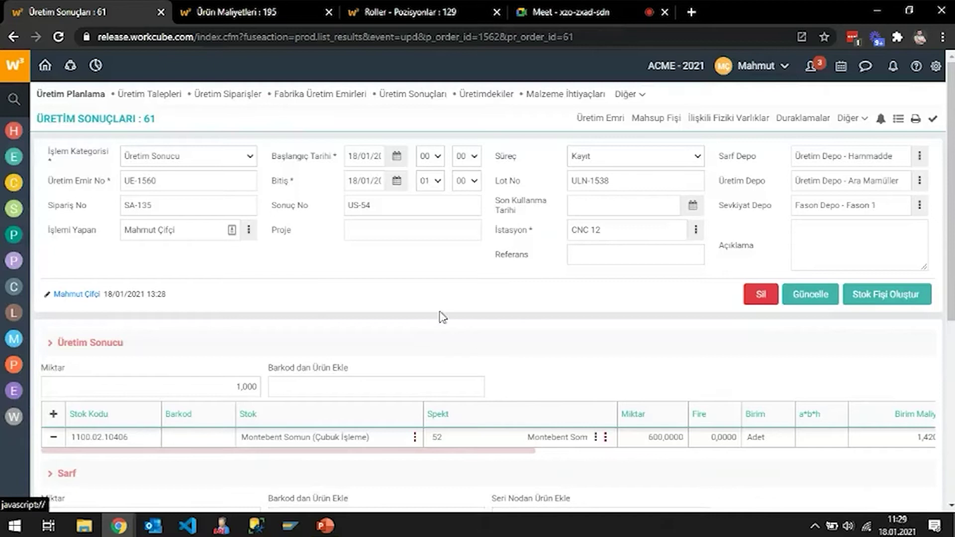
left_click(446, 239)
left_click(427, 284)
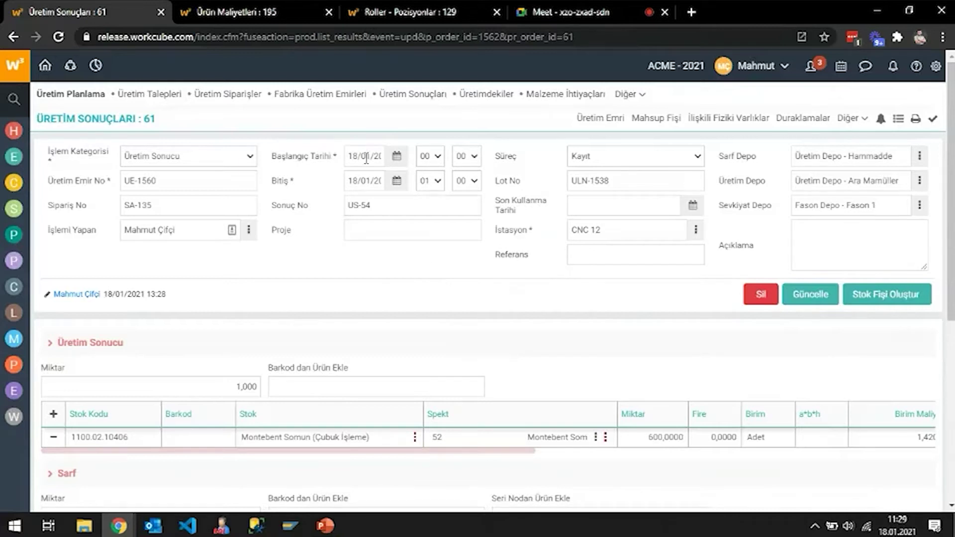
Open the Üretimdekiler list in a separate browser tab and filter it by sa-135
middle_click(320, 94)
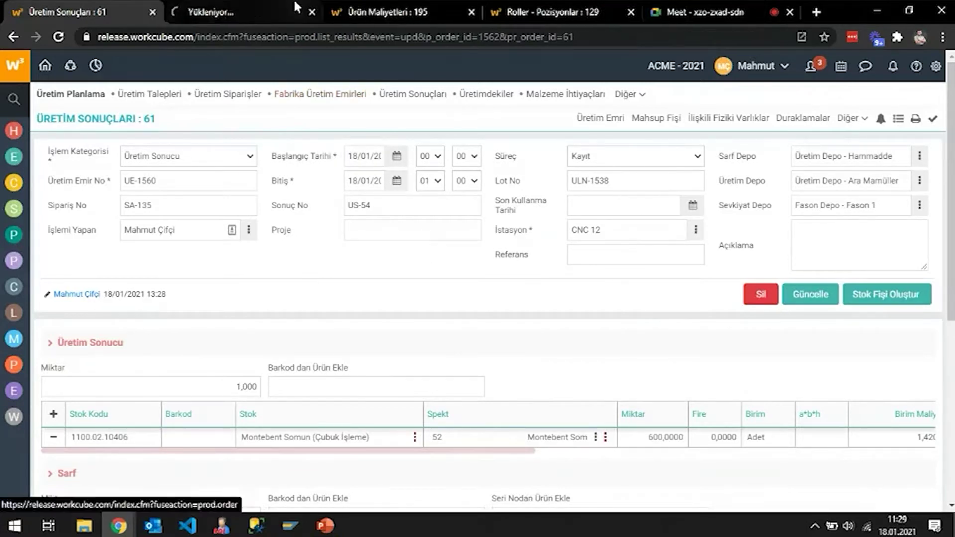
left_click(231, 6)
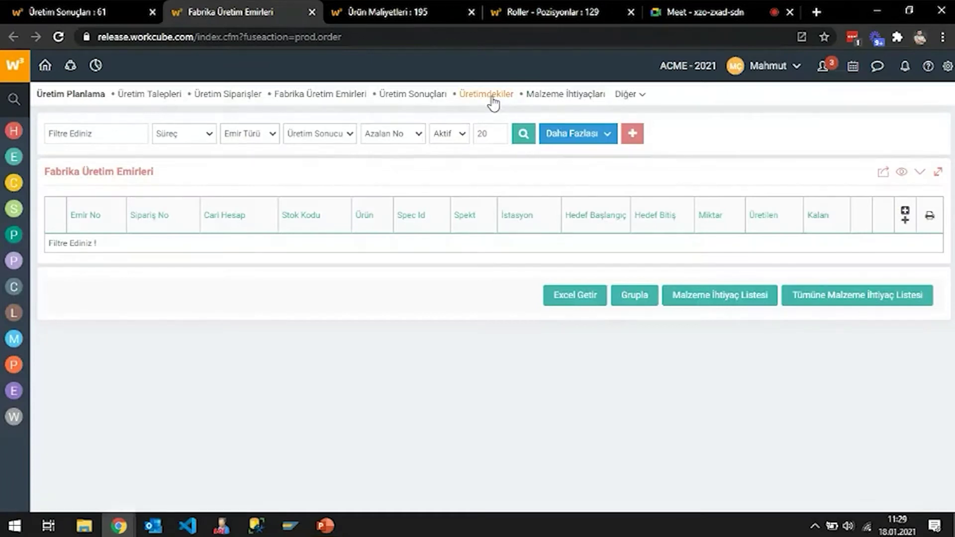
left_click(491, 99)
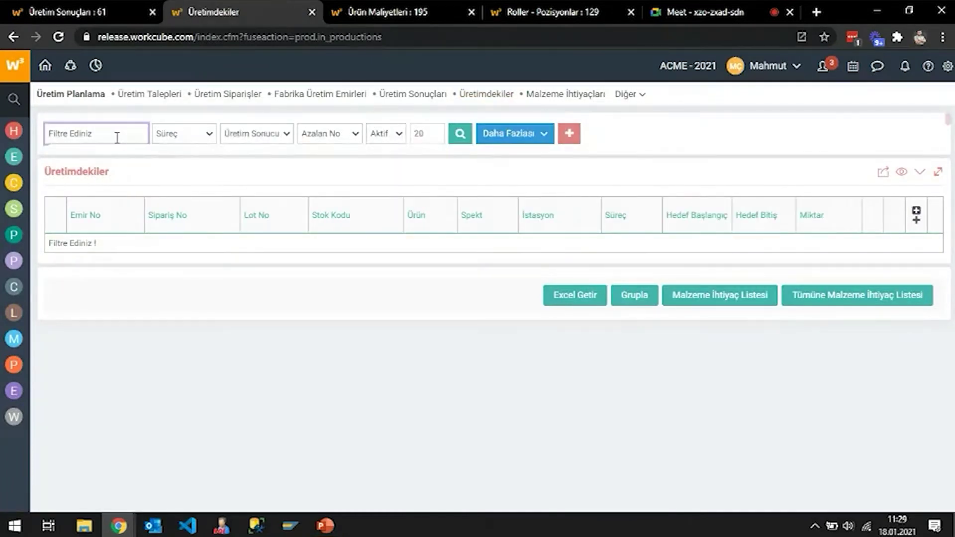
type("sa-135")
left_click(460, 134)
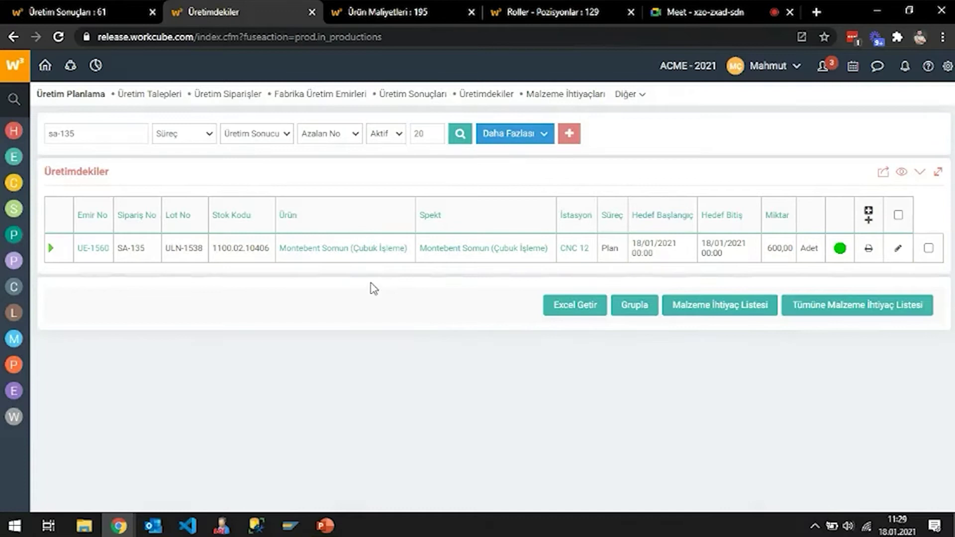
Open Fabrika Üretim Emirleri in another browser tab, filter it by sa-135 and examine the orders' quantities and status indicators
left_click(328, 95)
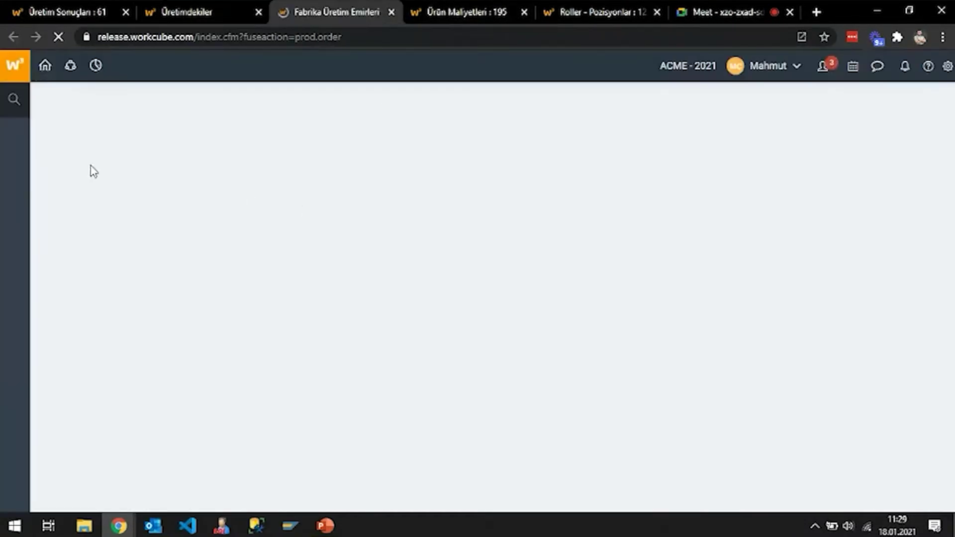
type("sa-135")
key("Return")
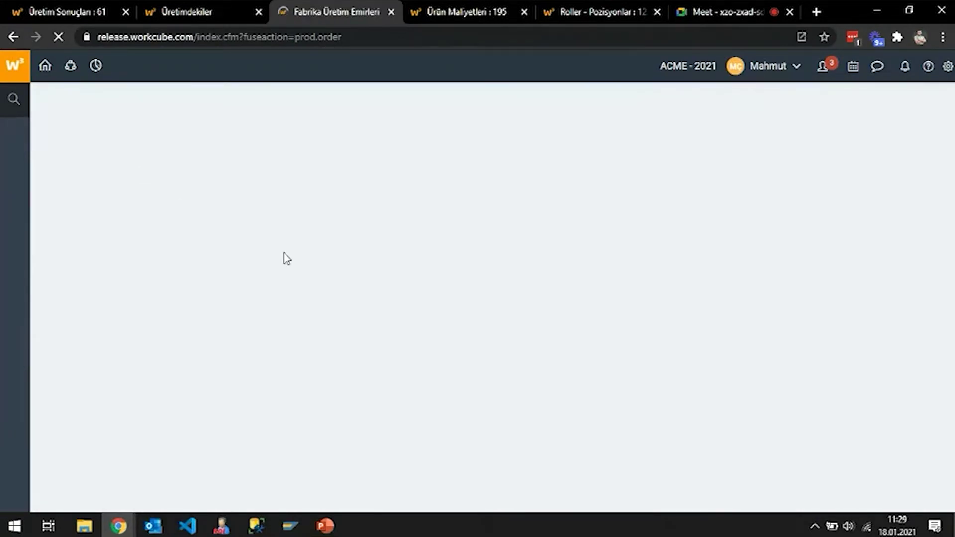
scroll(407, 264, "down", 2)
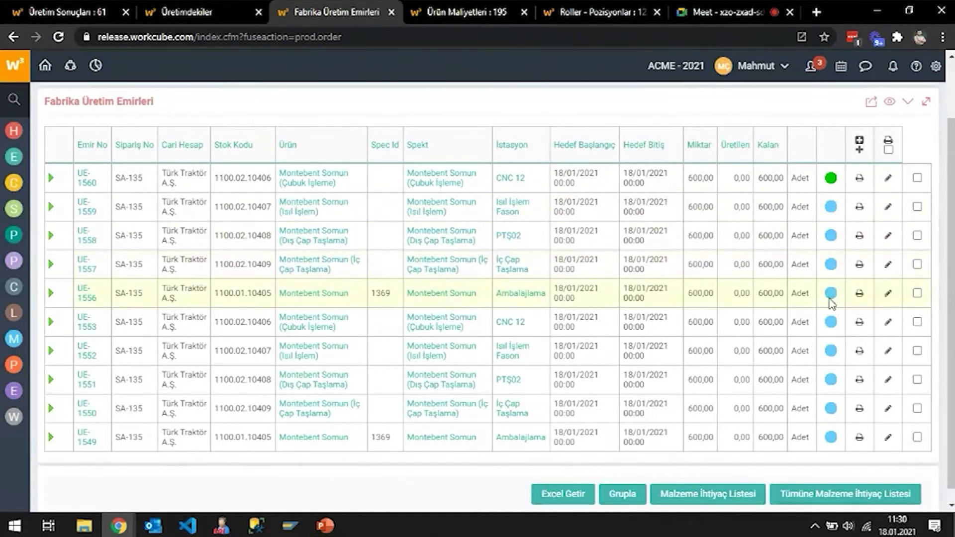
scroll(618, 326, "up", 1)
scroll(618, 326, "up", 1)
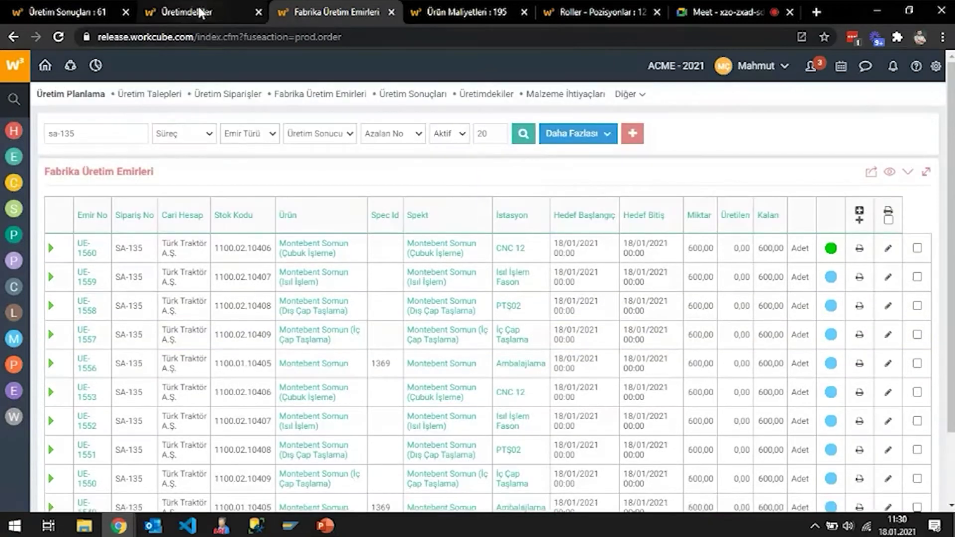
Record a 30-minute Öğle Yemeği stoppage in the saved production result's Duraklamalar form and save it
left_click(79, 11)
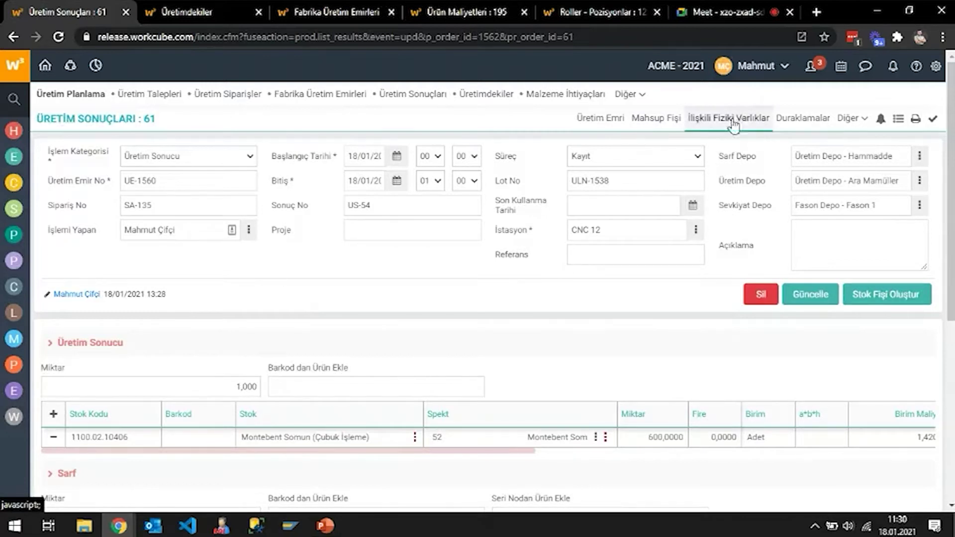
left_click(794, 120)
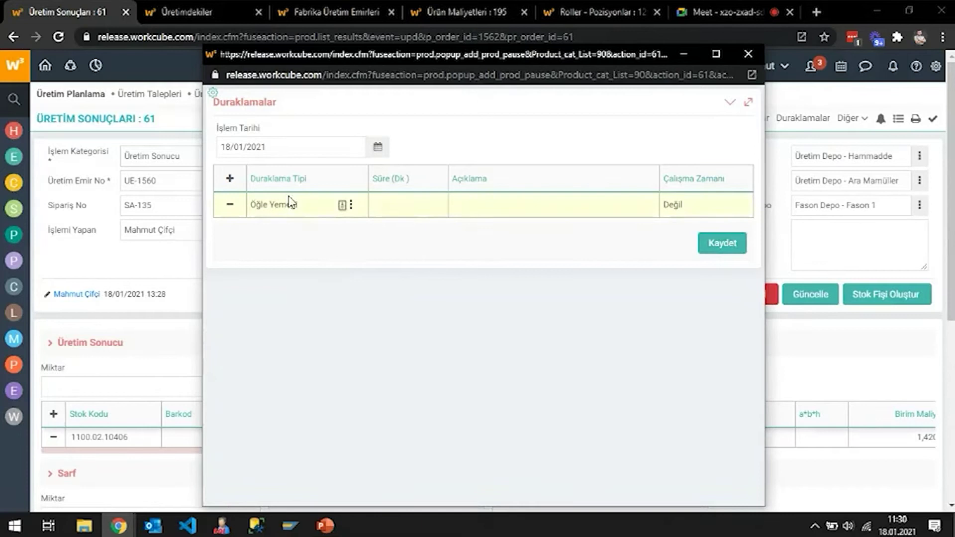
left_click(410, 206)
type("30")
left_click(723, 252)
left_click(550, 154)
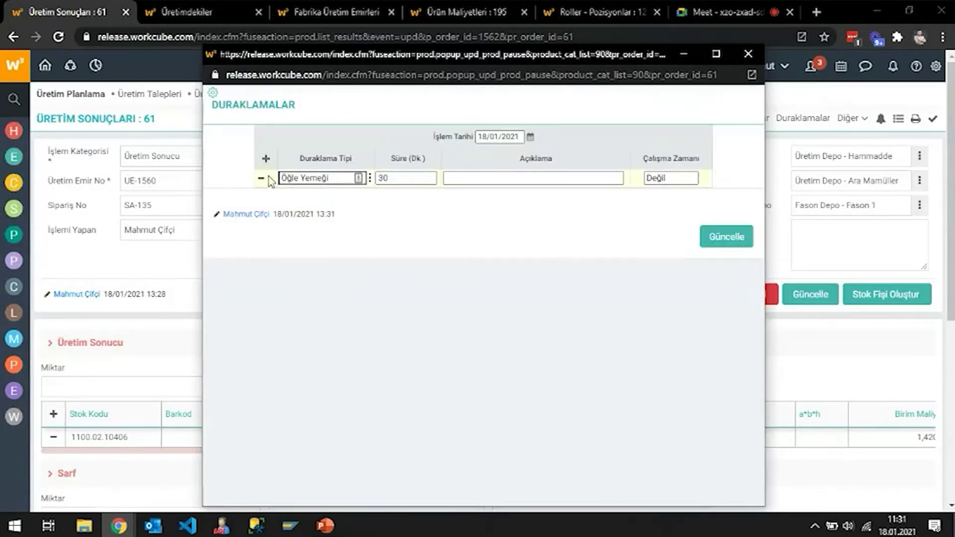
Try adding a second stoppage row from the list of stoppage types, and close the form without saving
left_click(265, 158)
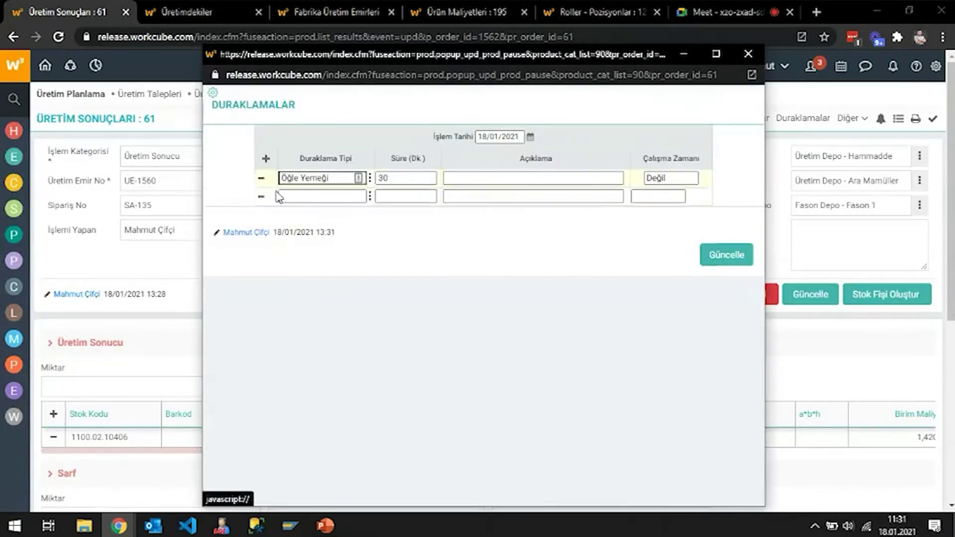
left_click(370, 196)
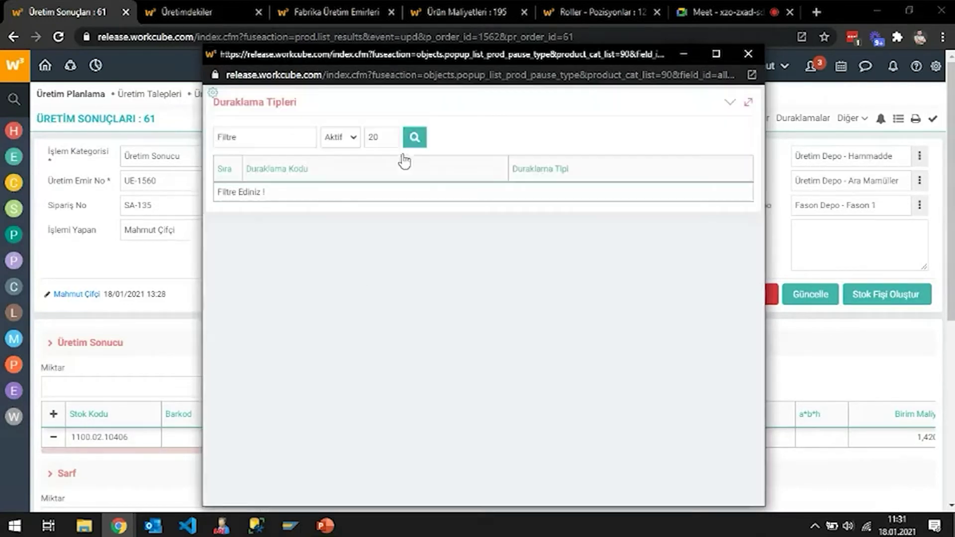
left_click(414, 138)
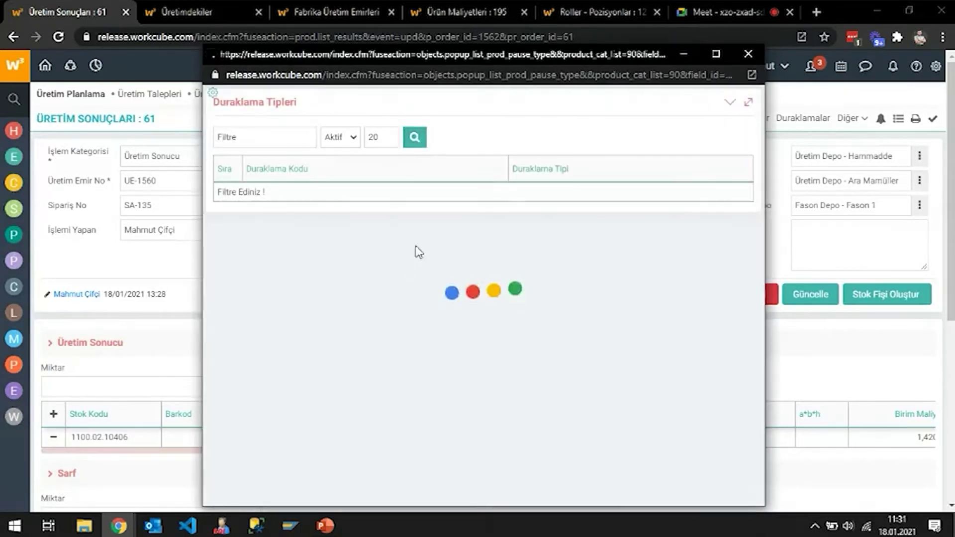
left_click(748, 54)
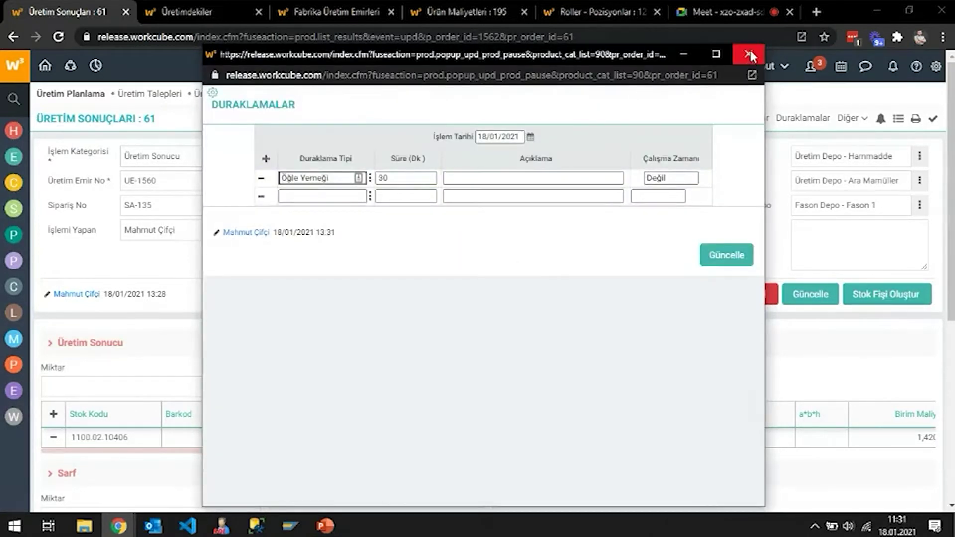
left_click(750, 52)
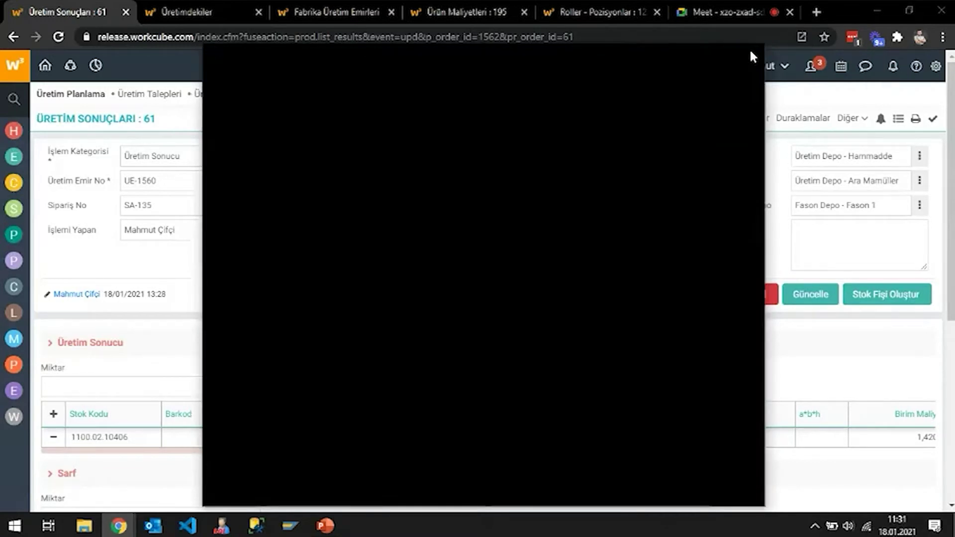
Try to create the stock slip for the production result and dismiss the resulting messages
mouse_move(751, 66)
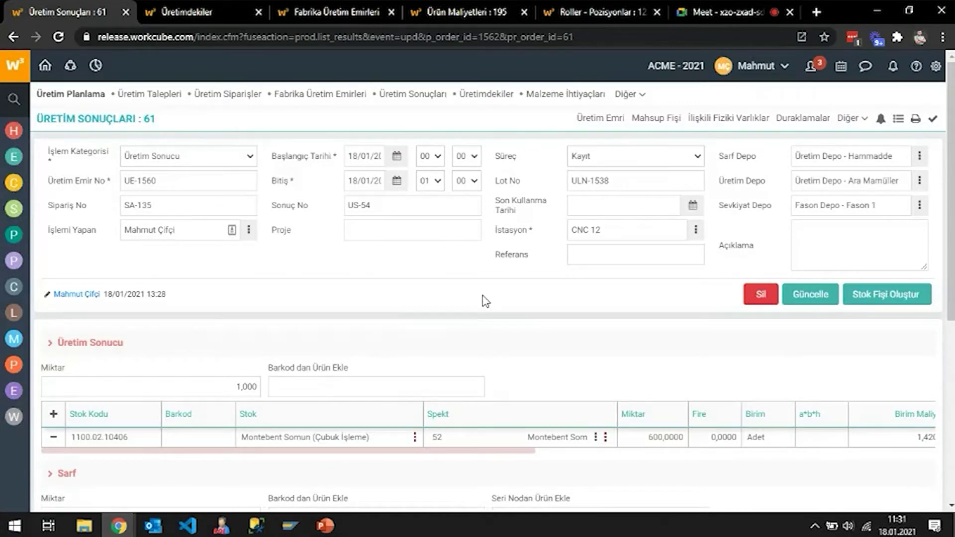
left_click(559, 264)
left_click(552, 270)
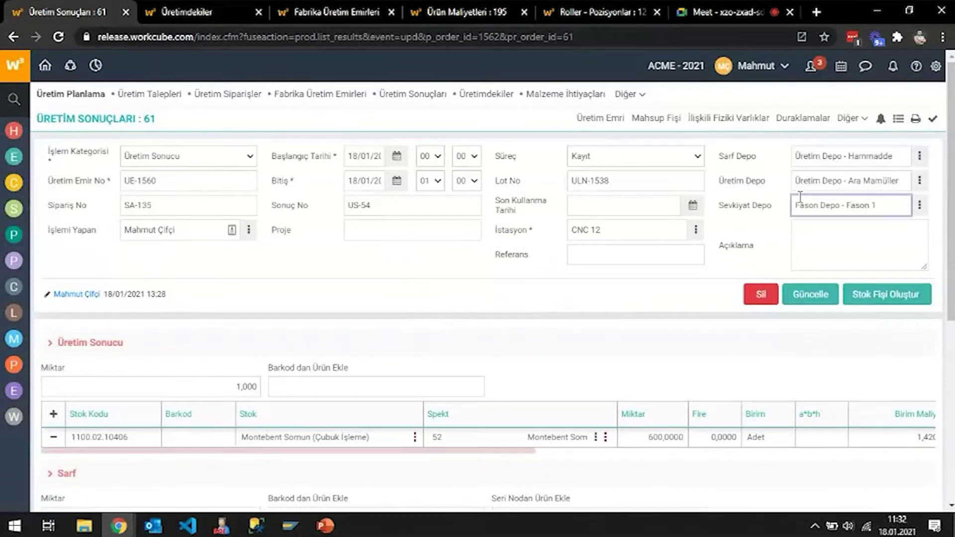
left_click(895, 306)
left_click(536, 114)
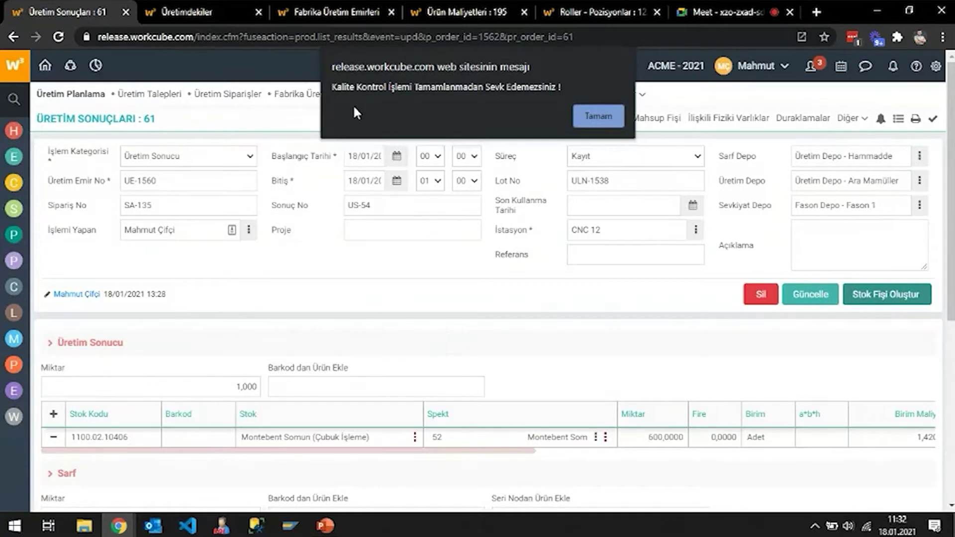
left_click(607, 116)
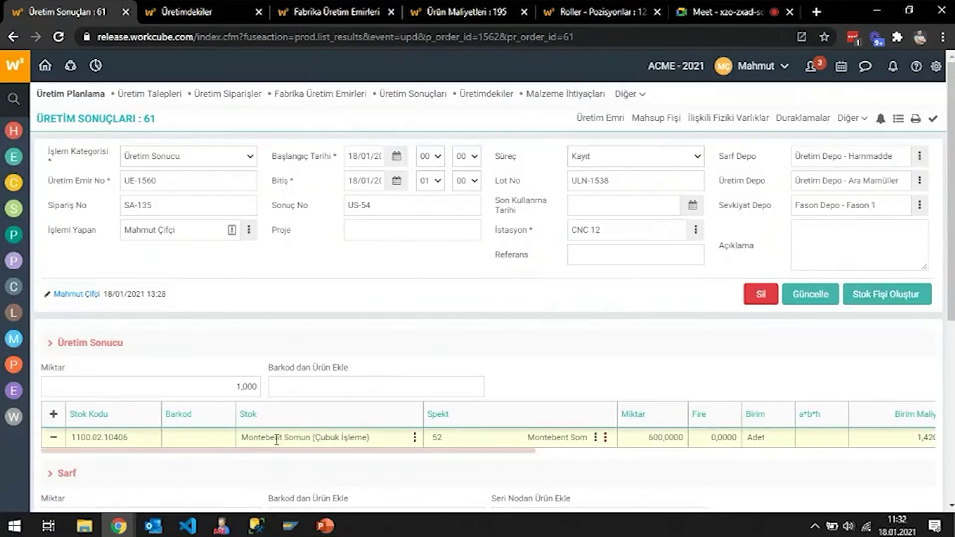
Examine the output row's cost columns and its quality control form, closing the form without saving
left_click_drag(271, 455, 615, 468)
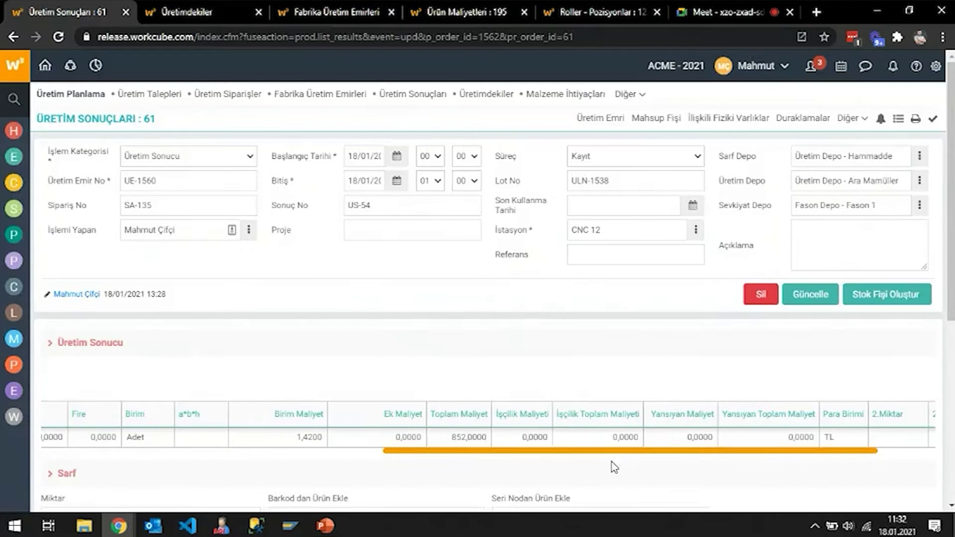
left_click_drag(614, 467, 810, 454)
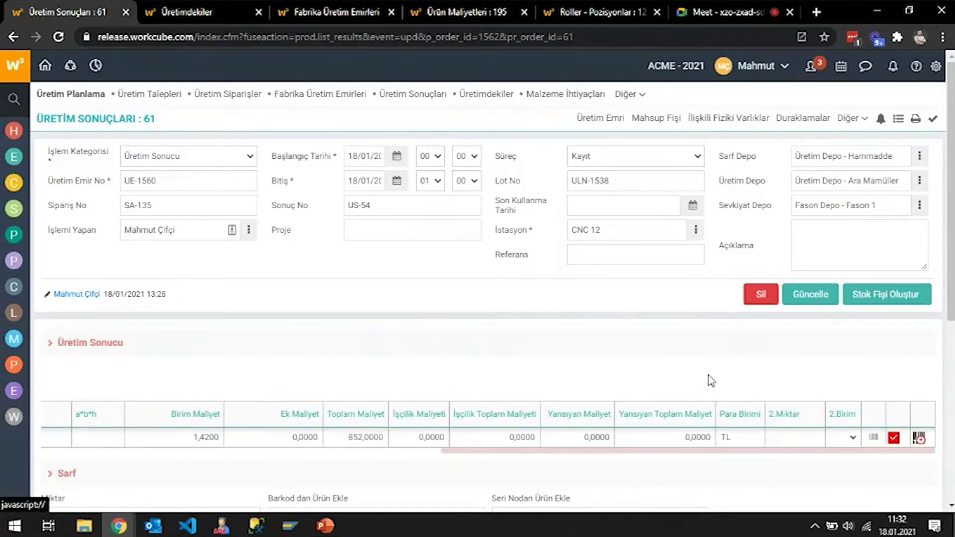
left_click(893, 439)
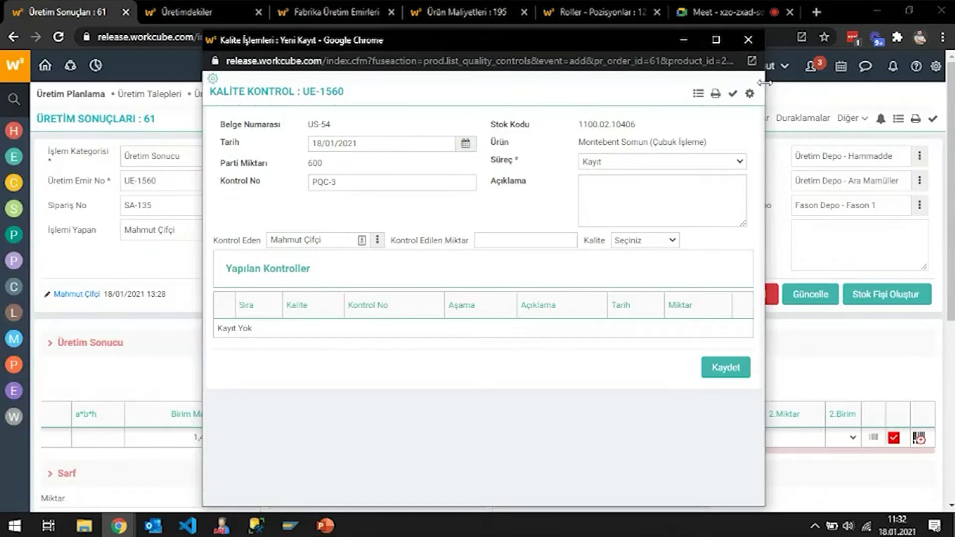
left_click(748, 40)
Search the functions for "kalite", open Kalite Kontrol Kategorileri in a separate browser tab and list all categories
mouse_move(82, 153)
left_click(631, 95)
left_click(14, 99)
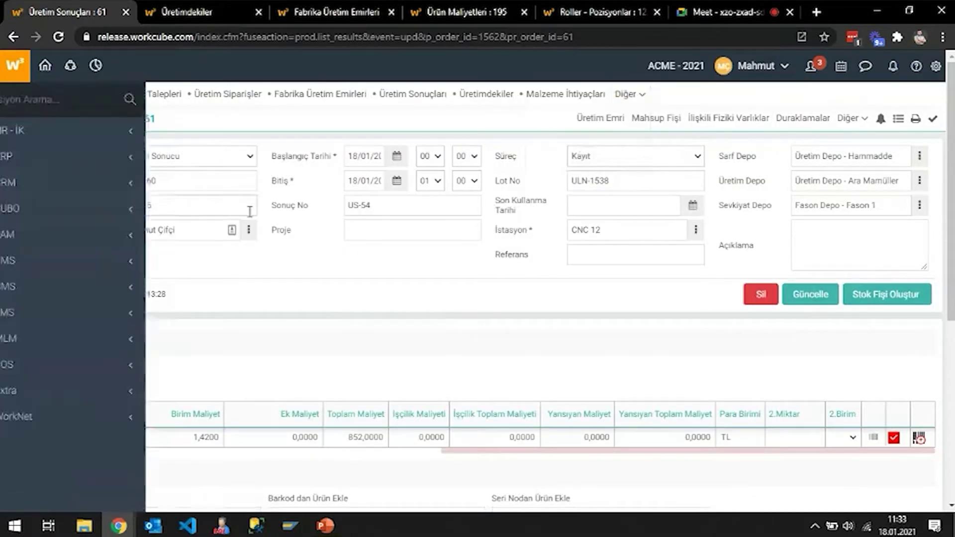
type("kalite")
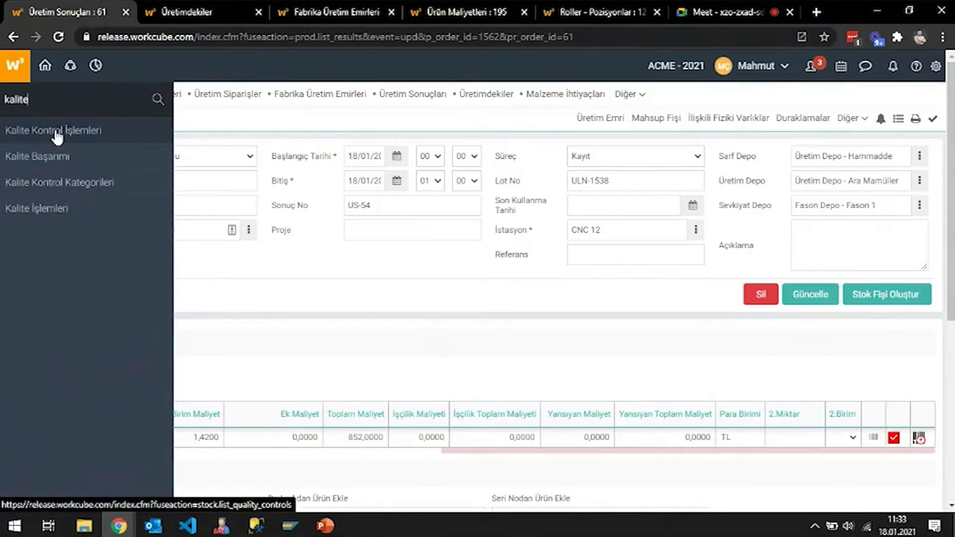
left_click(54, 186)
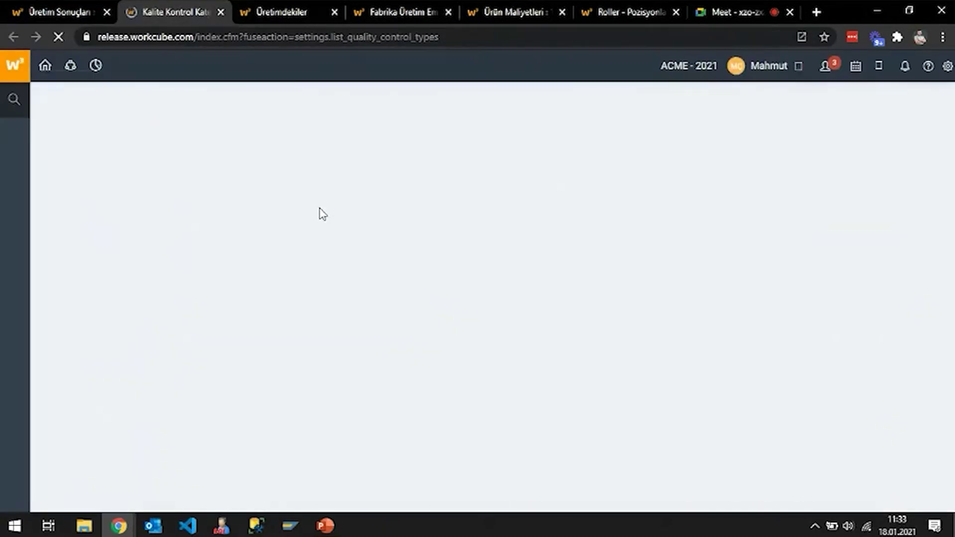
left_click(386, 133)
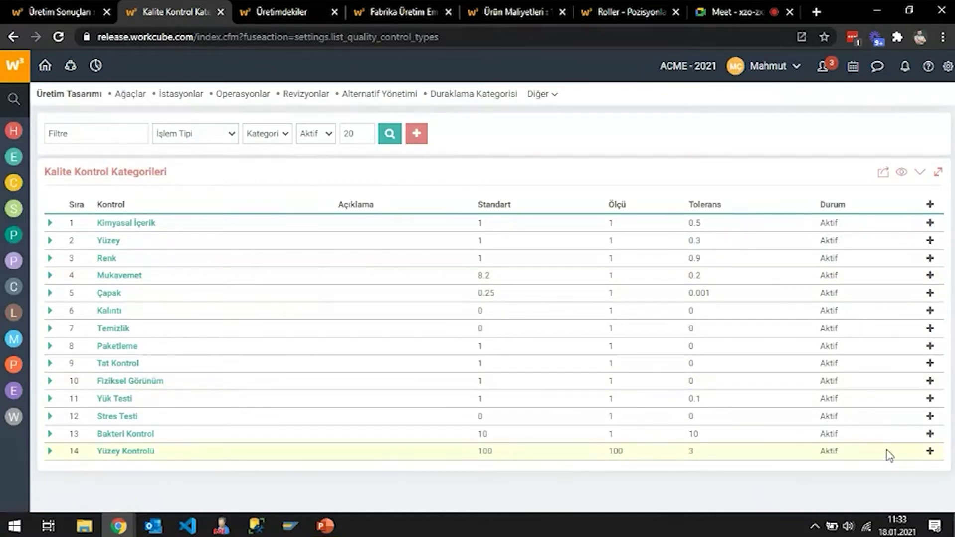
Examine the Yüzey Kontrolü category's standard, measure and tolerance values and its linked product categories, and close its details
left_click(131, 452)
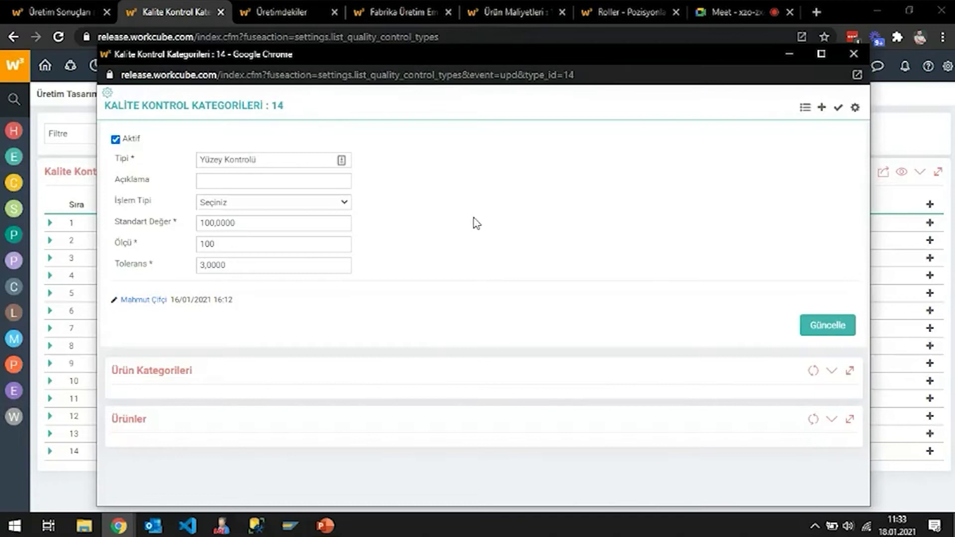
left_click(177, 377)
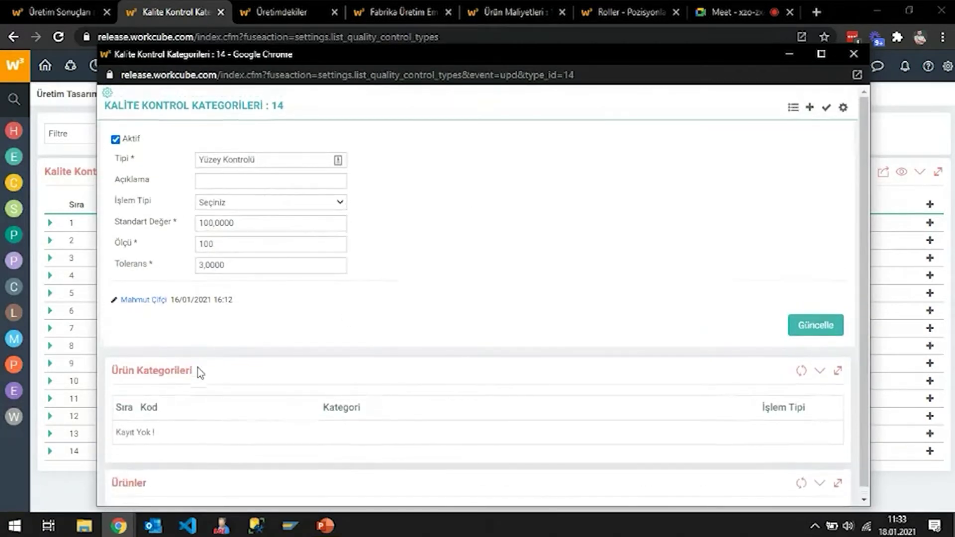
left_click(853, 55)
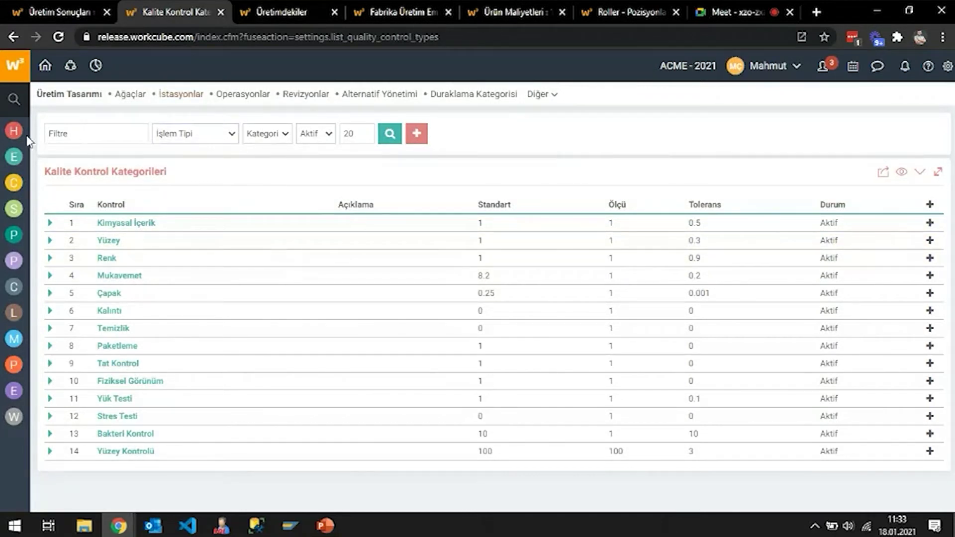
Search the functions for "ürün" and open Ürün Kategori Yönetimi
left_click(13, 99)
type("ürün")
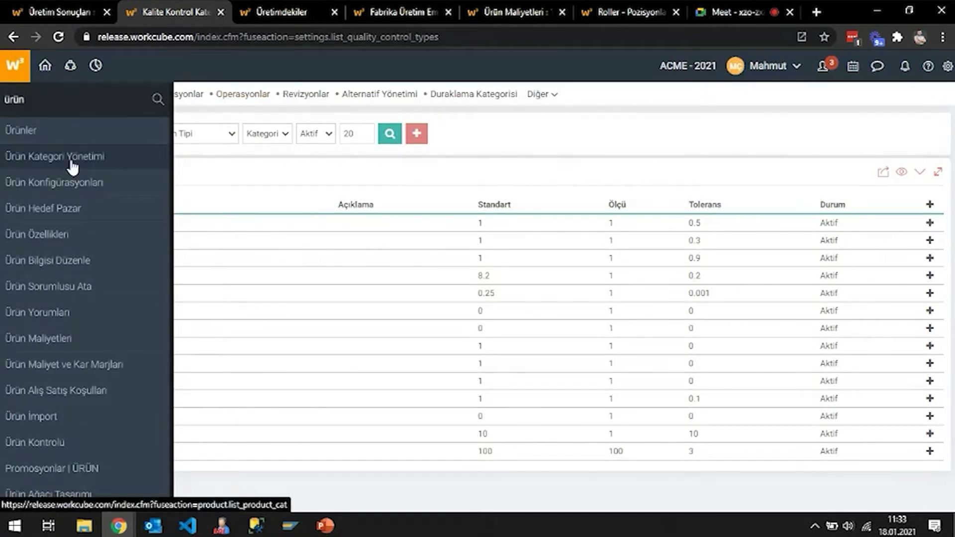
left_click(71, 162)
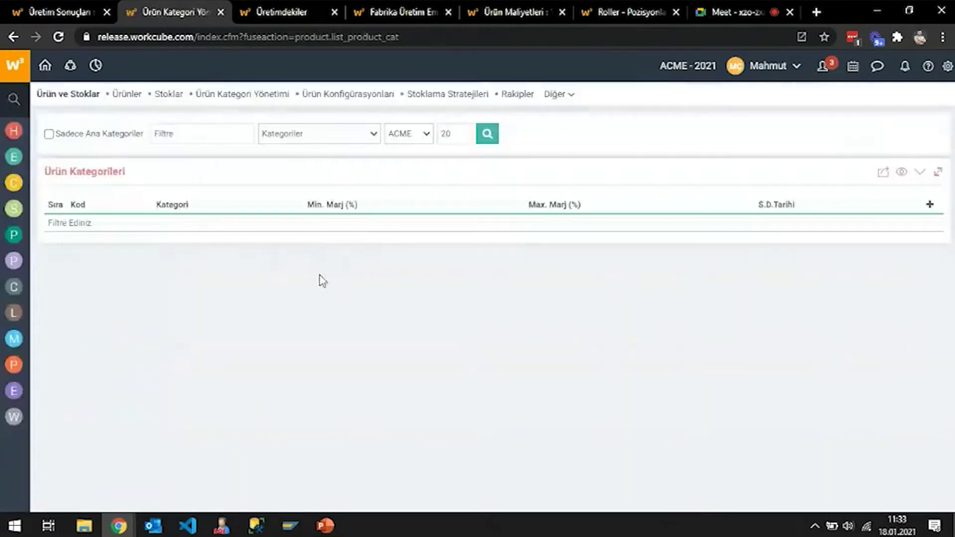
Filter the product categories by 1100 and open the CNC category's details
left_click(184, 131)
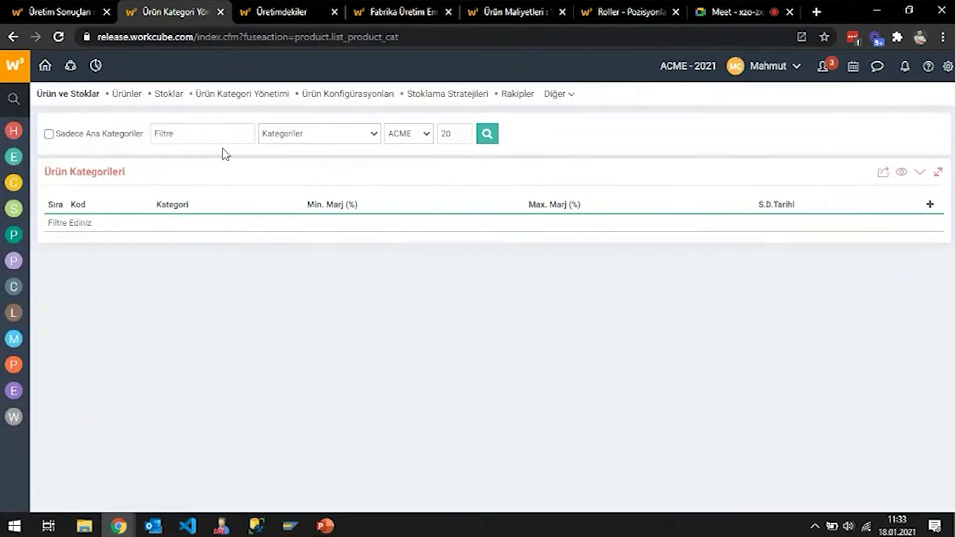
key("Return")
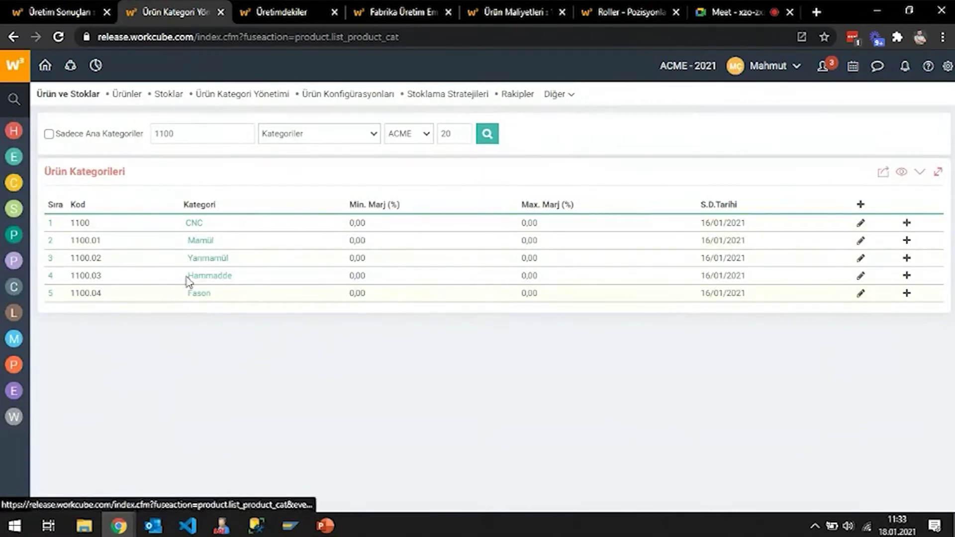
left_click(195, 224)
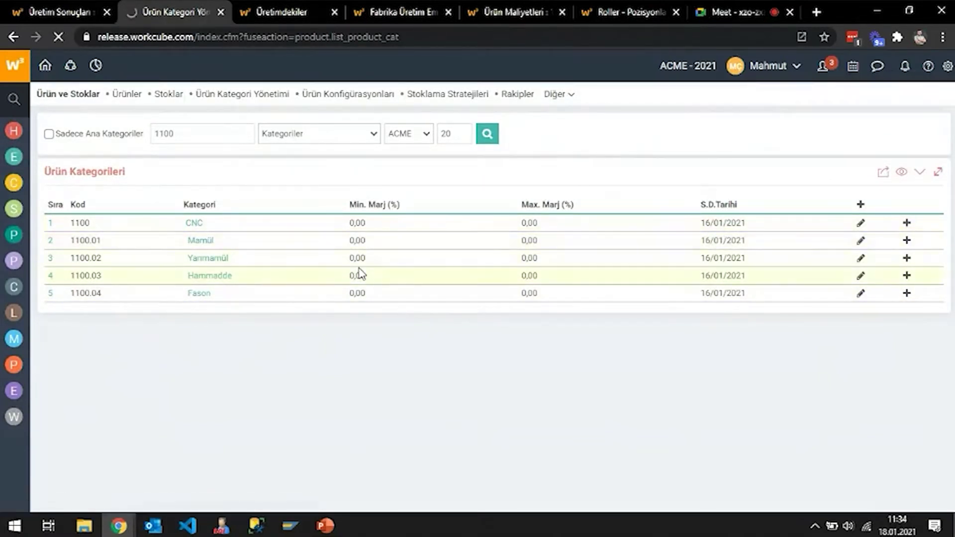
Add a quality control type row with order 1 and control type Yüzey Kontrolü to the CNC category and save it
scroll(407, 207, "down", 7)
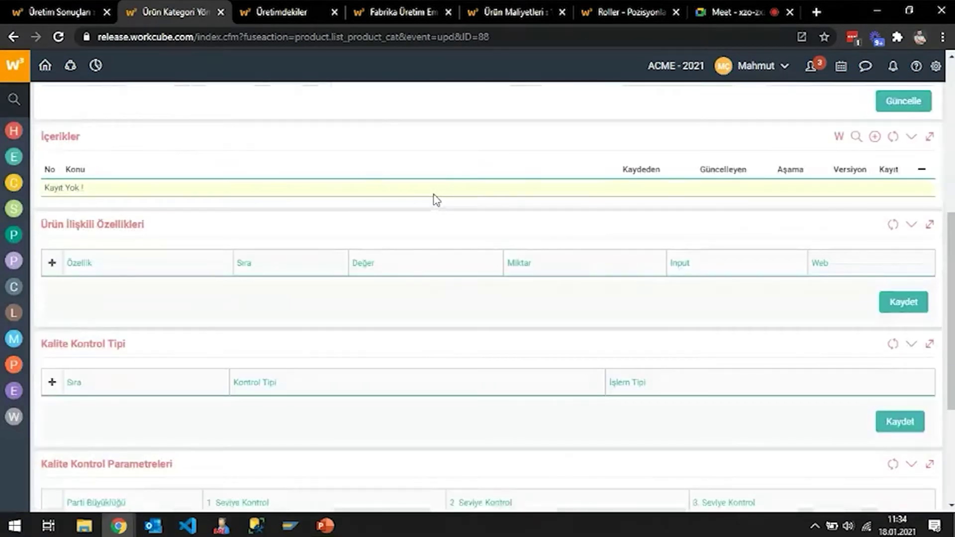
scroll(437, 199, "down", 4)
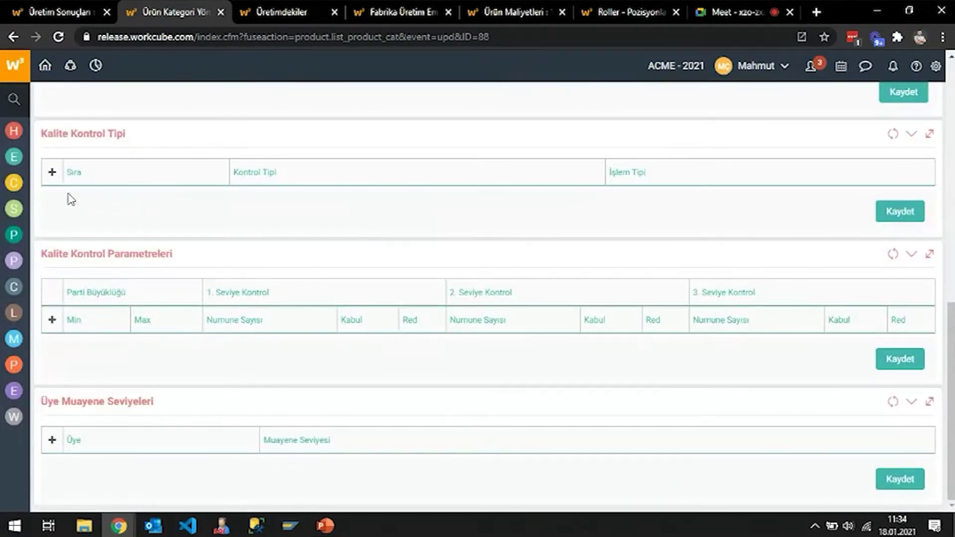
left_click(51, 173)
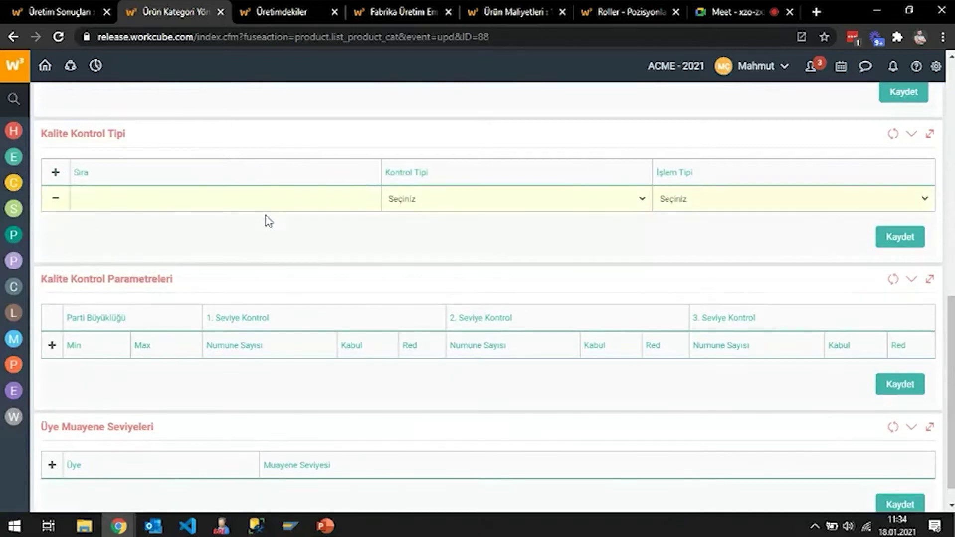
left_click(435, 200)
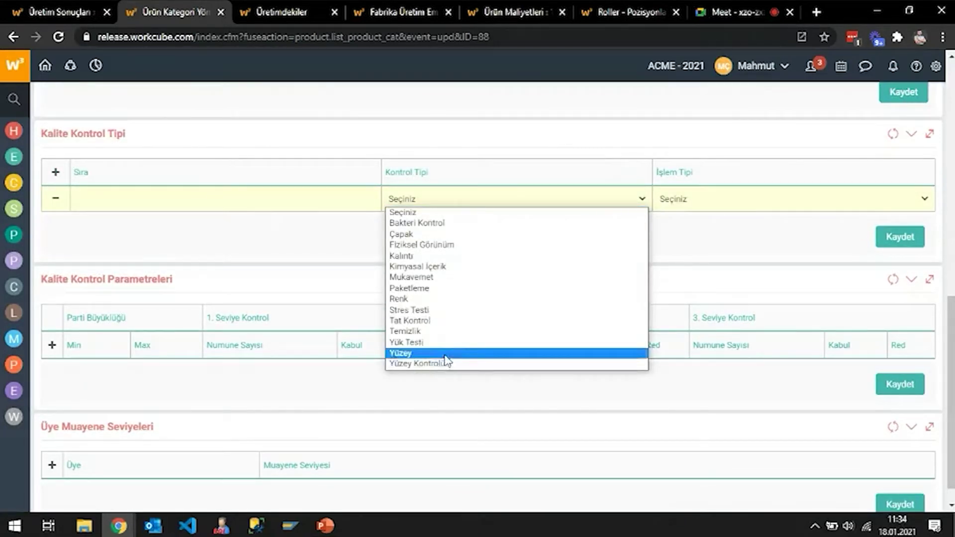
left_click(428, 363)
left_click(705, 199)
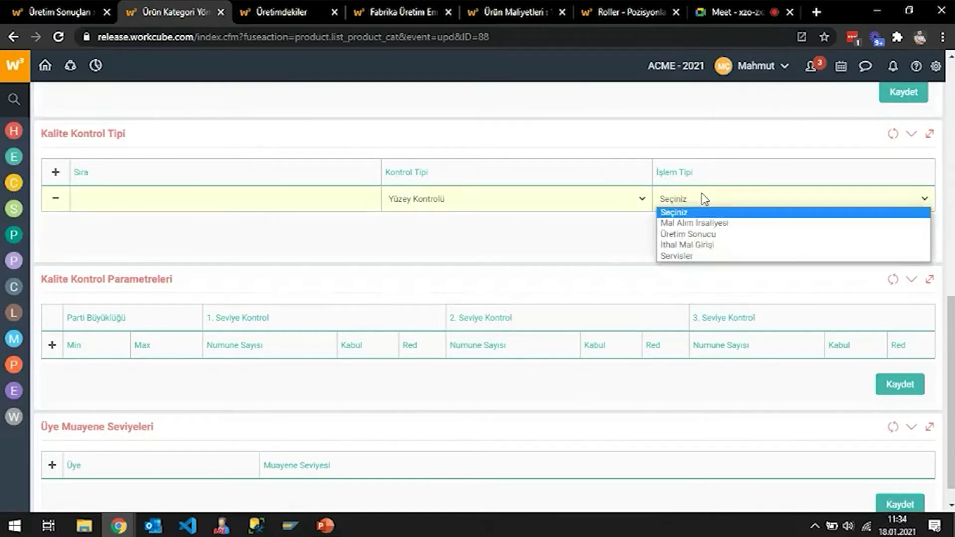
left_click(705, 199)
left_click(704, 199)
left_click(168, 198)
type("1")
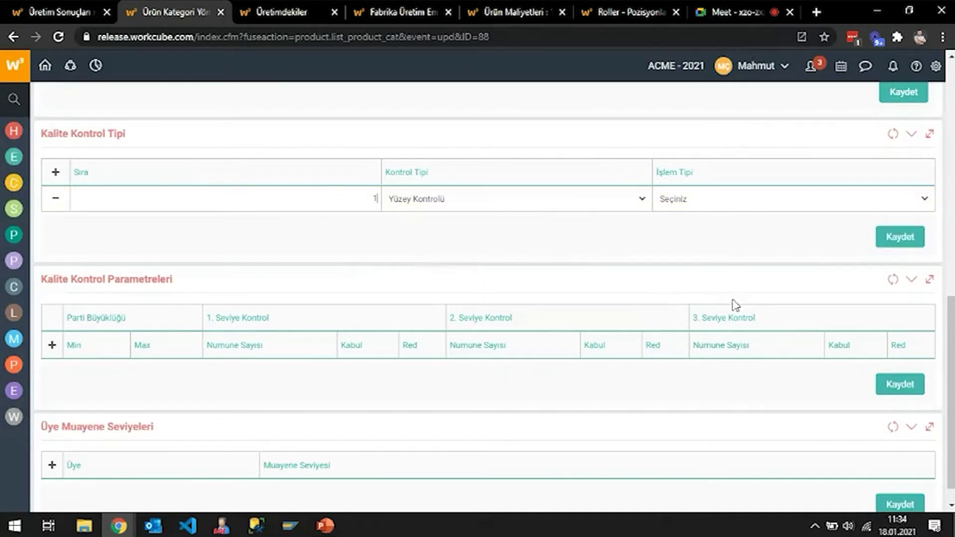
left_click(900, 238)
left_click(531, 122)
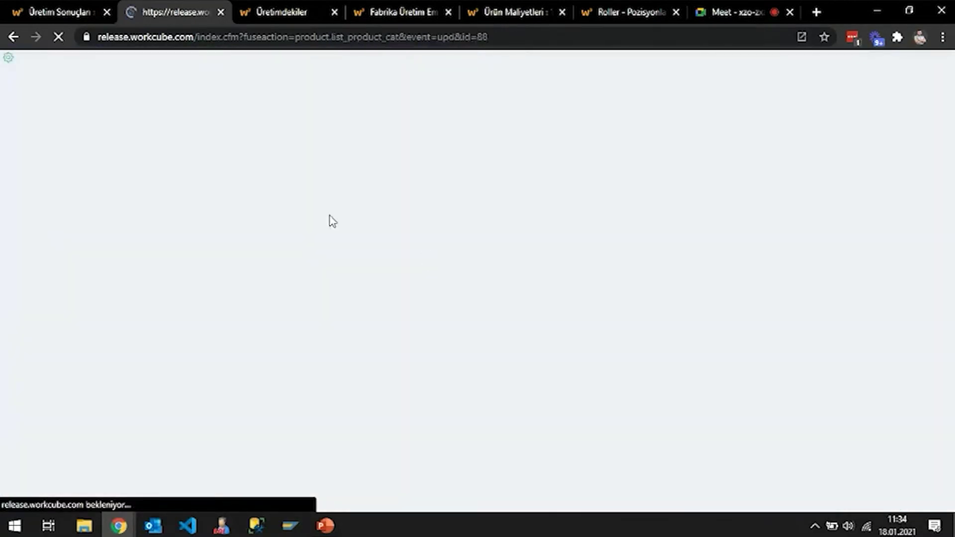
scroll(411, 207, "down", 7)
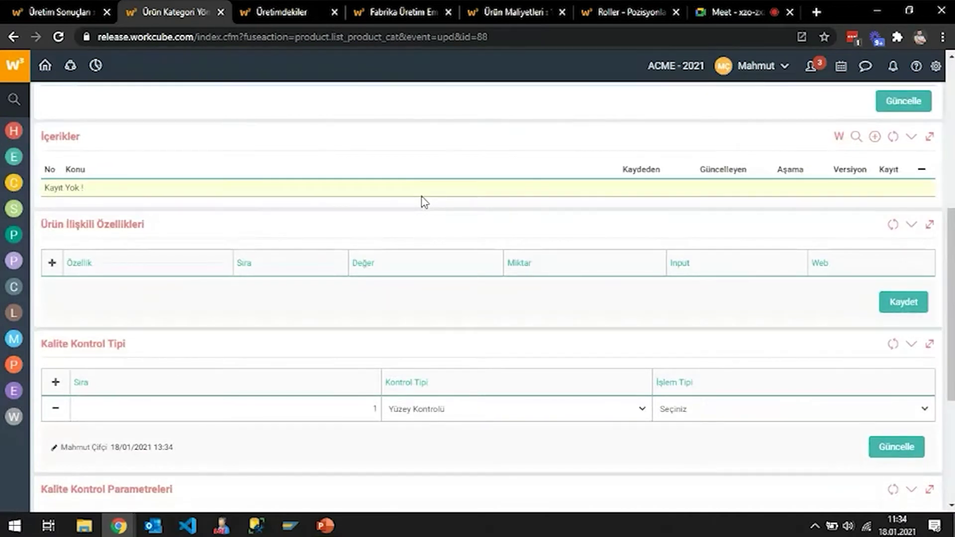
scroll(423, 199, "up", 7)
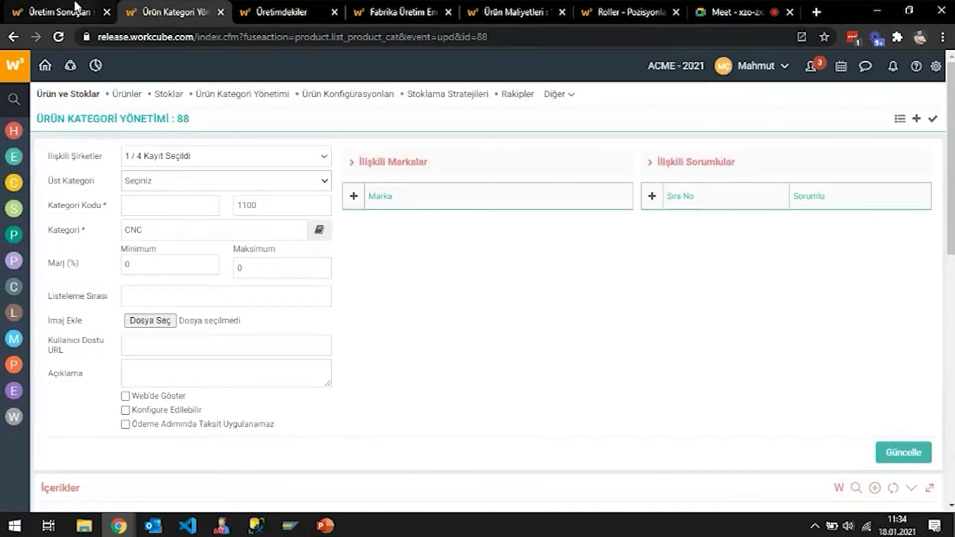
Examine the quality control form of the production result's output row and close it without saving
left_click(76, 7)
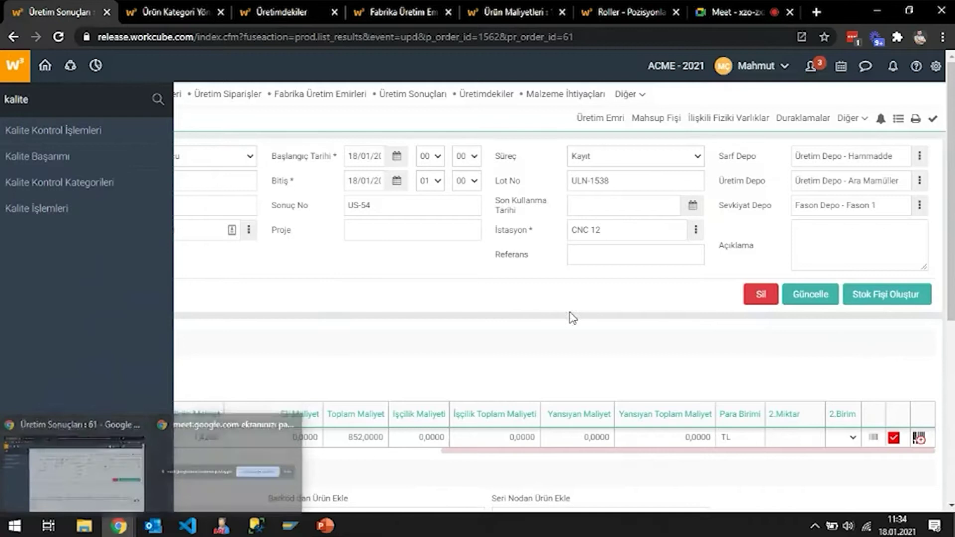
left_click(894, 437)
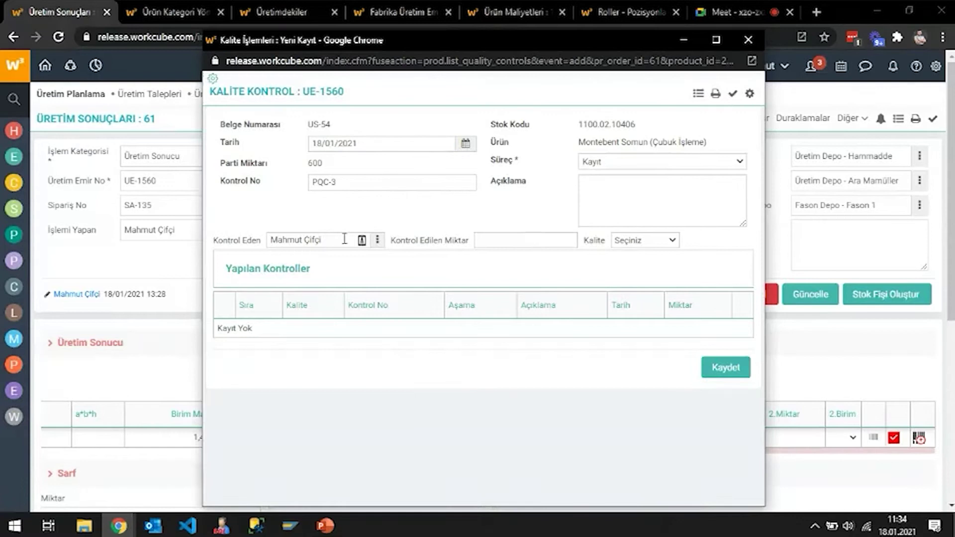
left_click(748, 40)
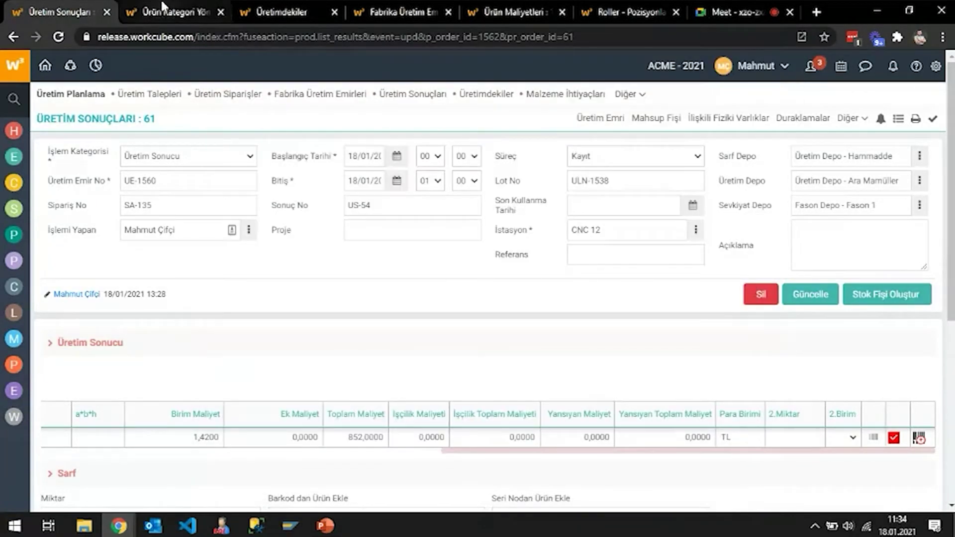
Go from the product cost page to the product list and filter it by 1100
left_click(494, 17)
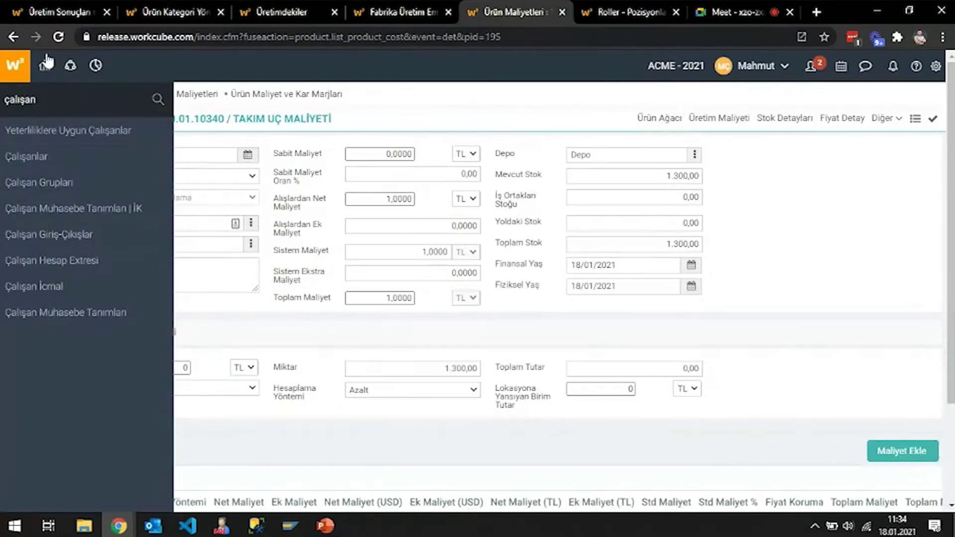
left_click(13, 36)
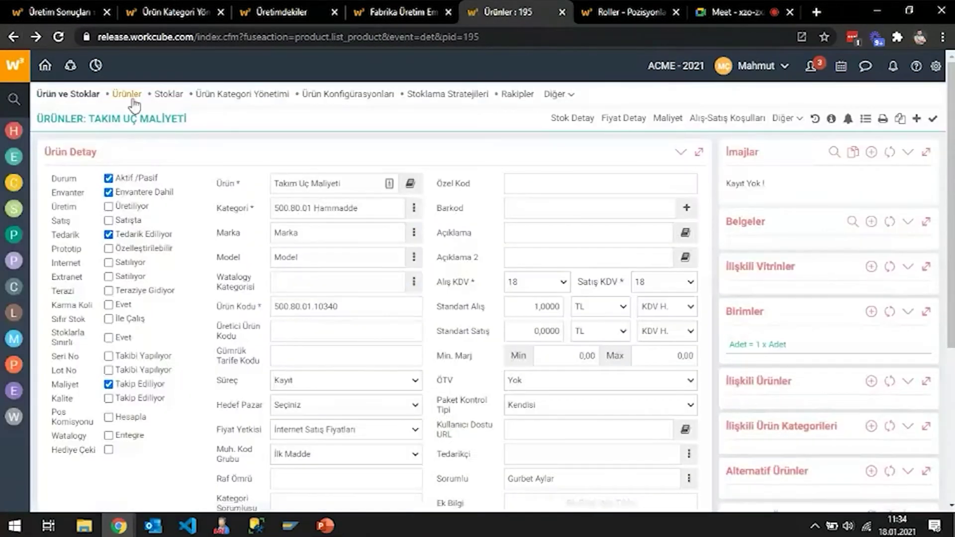
left_click(131, 98)
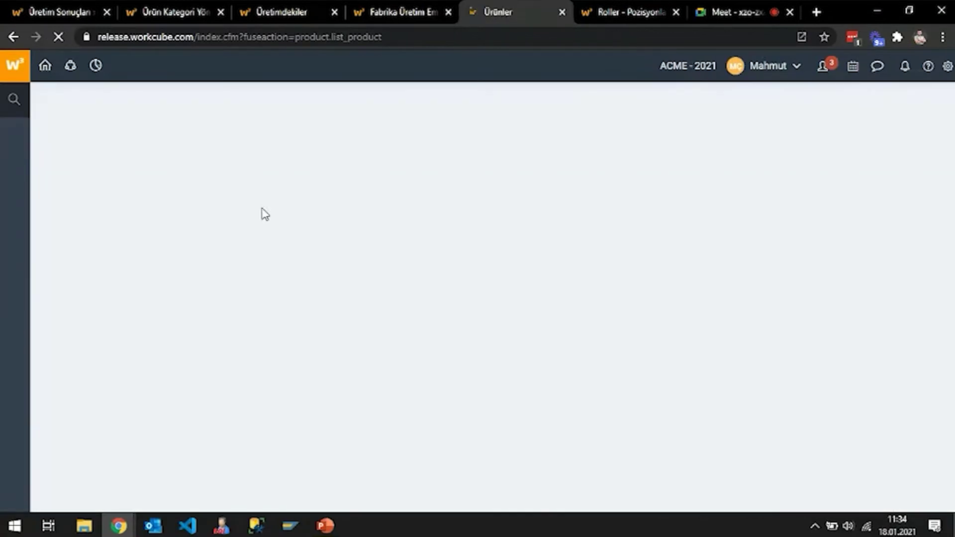
left_click(113, 134)
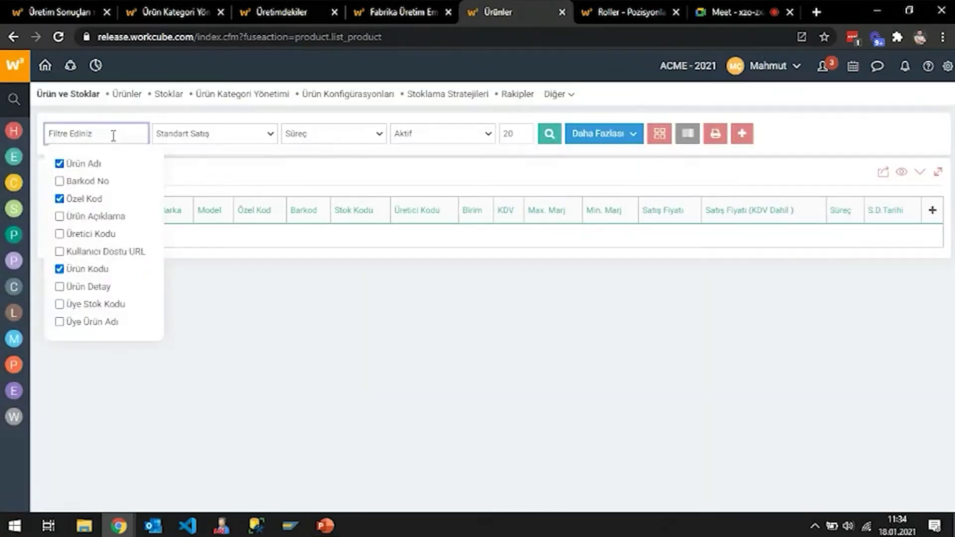
type("110")
key("Return")
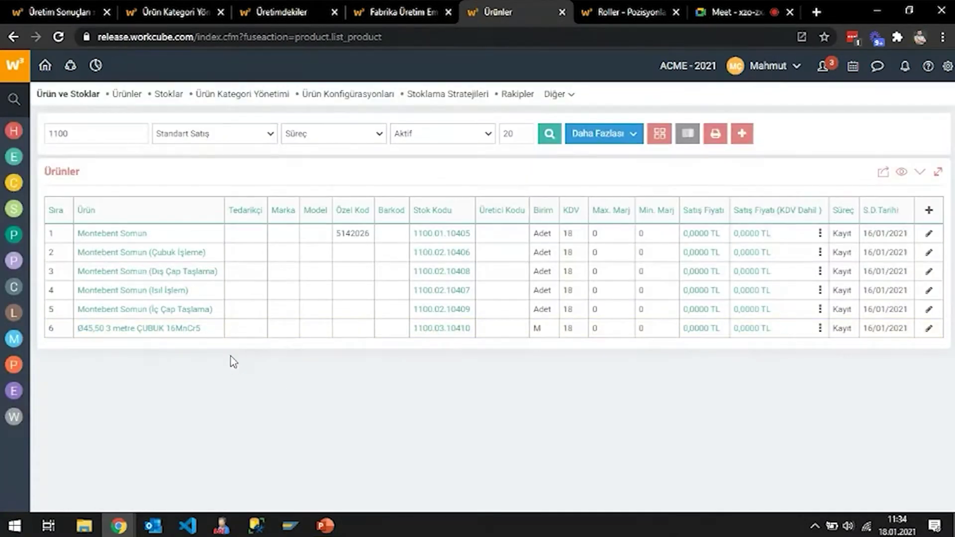
Open Montebent Somun (İç Çap Taşlama) in a separate browser tab and view its Kalite Kontrol definitions
middle_click(176, 314)
left_click(547, 12)
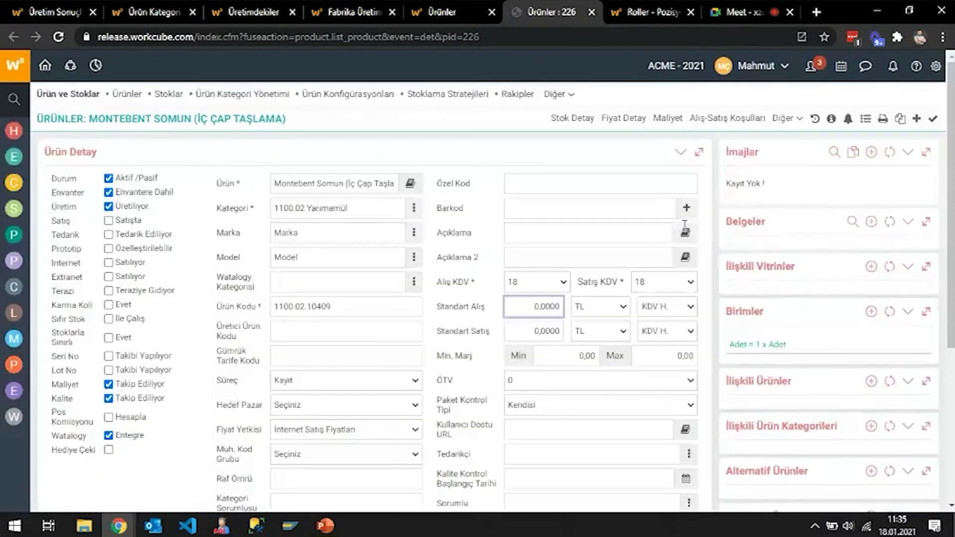
left_click(783, 122)
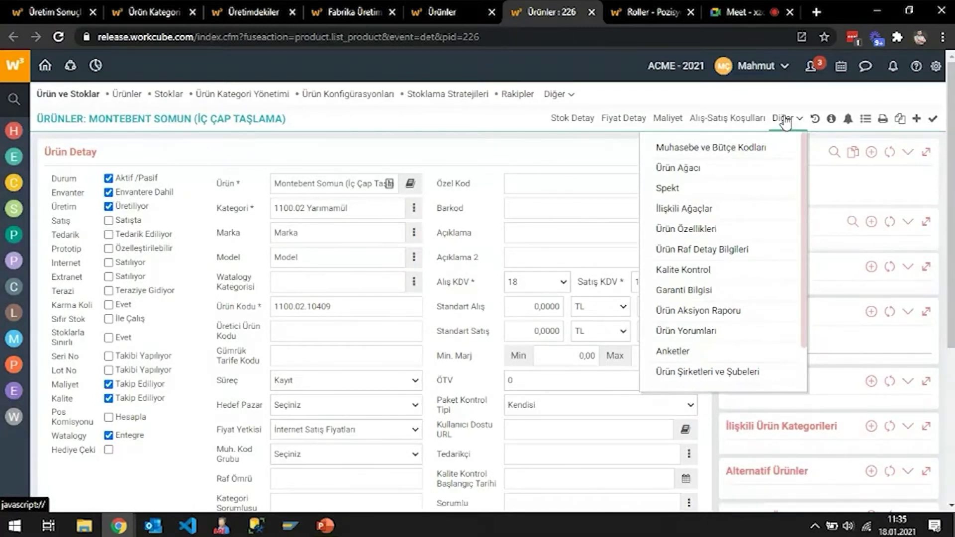
left_click(685, 269)
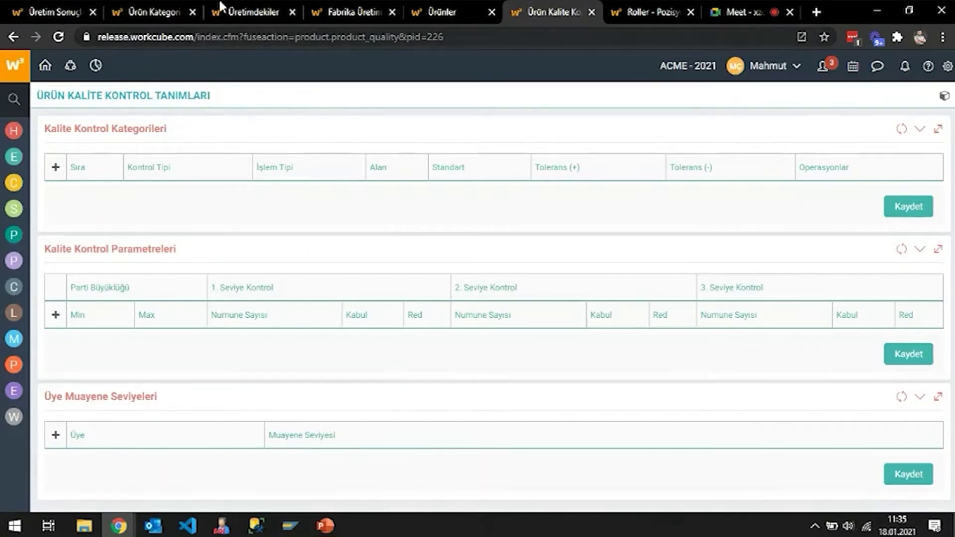
Return to the product category list filtered by 1100 and open the Hammadde category
left_click(169, 11)
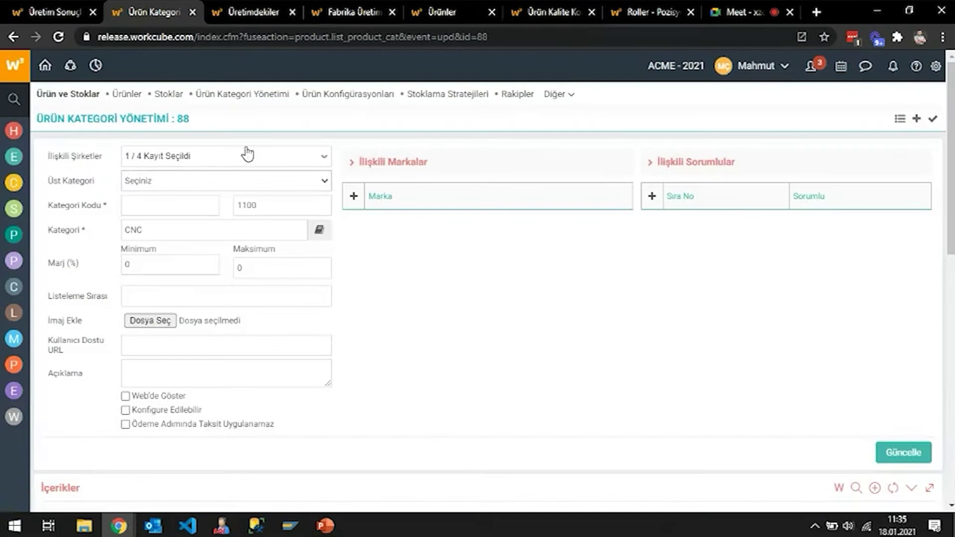
key("alt+Left")
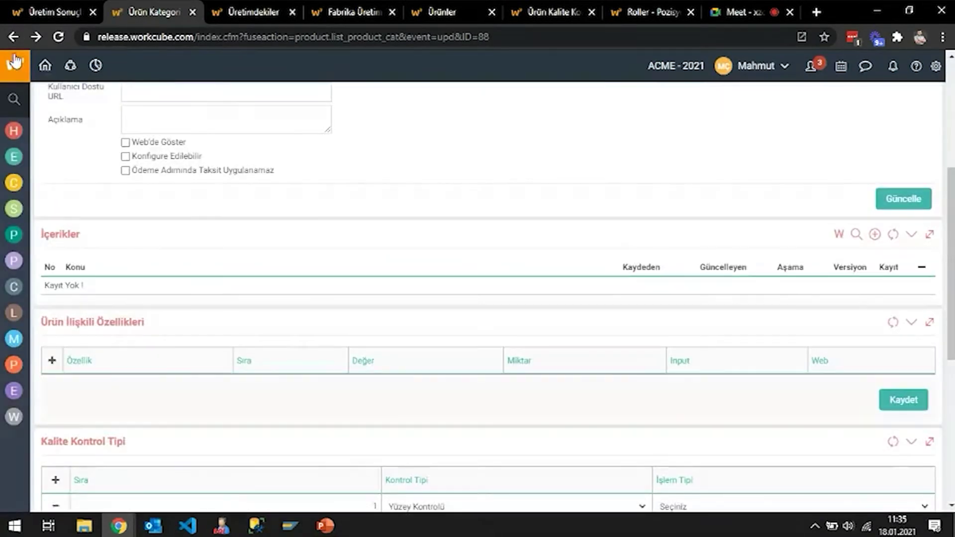
left_click(13, 36)
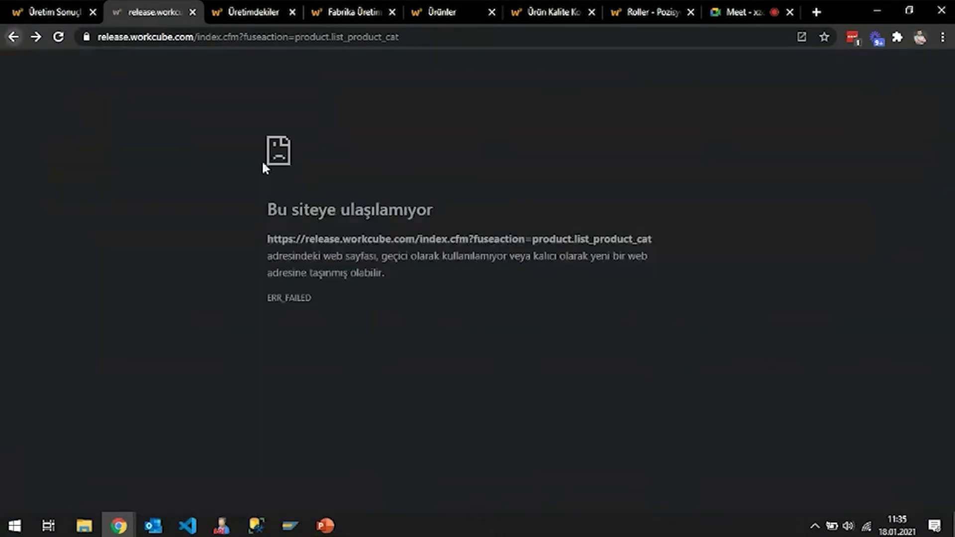
right_click(224, 133)
left_click(260, 176)
key("Return")
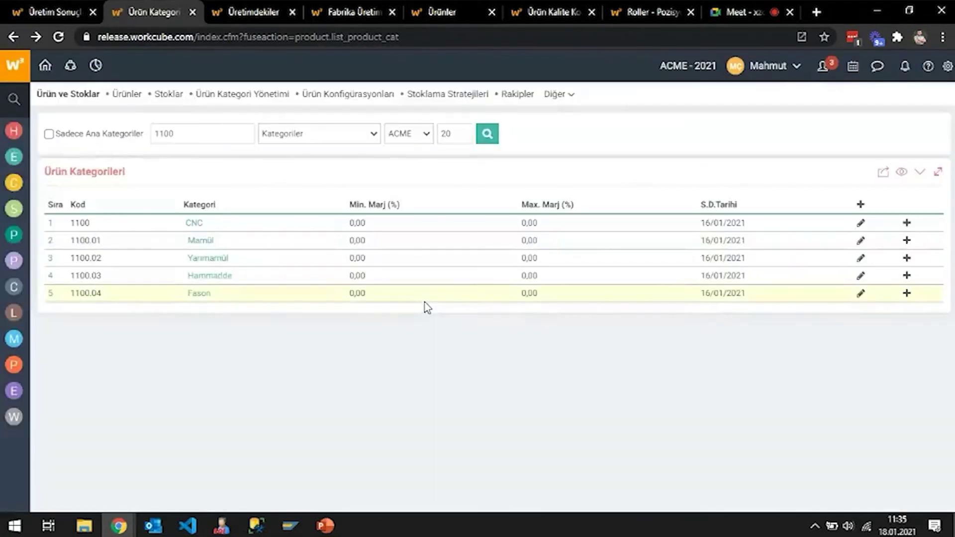
left_click(209, 275)
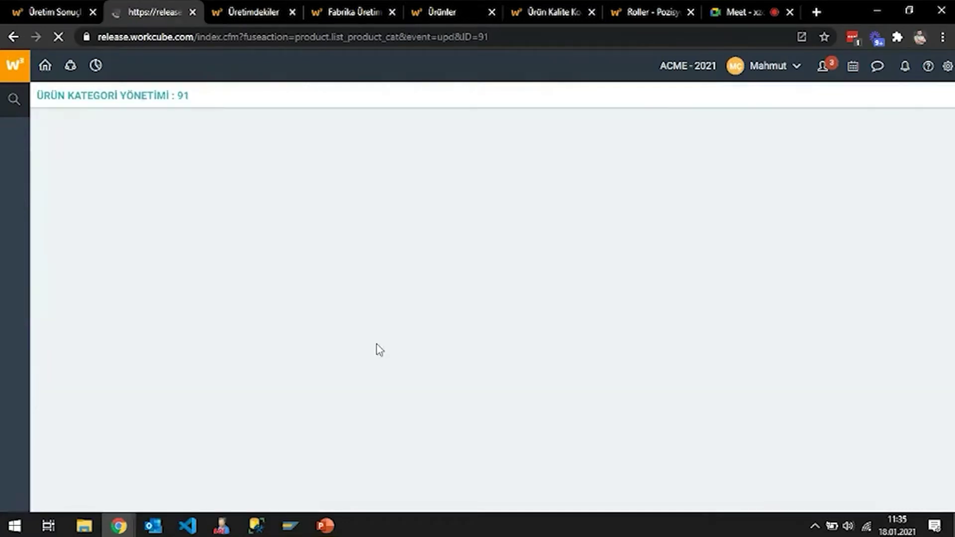
Add a quality control type row with order 1 and control type Yüzey Kontrolü to the Hammadde category and save it
scroll(380, 350, "down", 8)
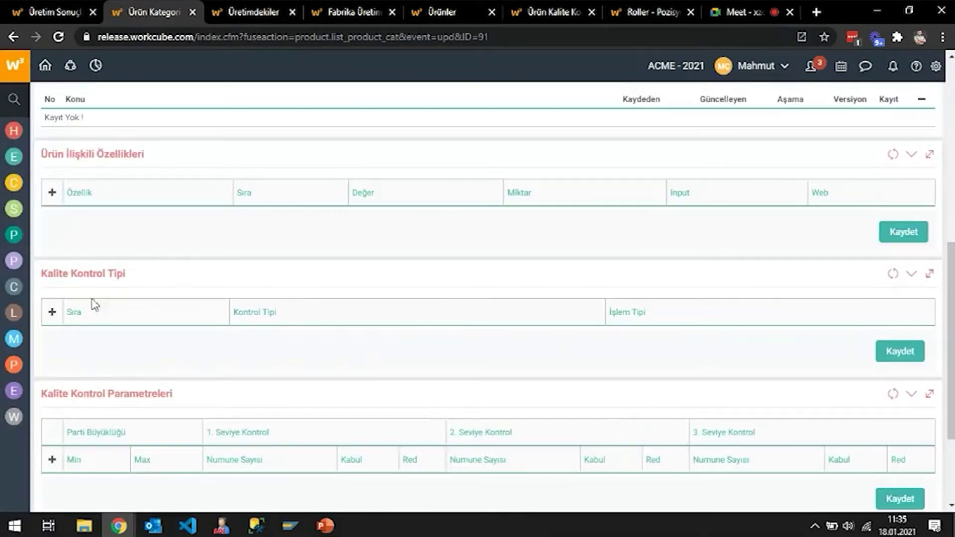
left_click(52, 312)
left_click(458, 339)
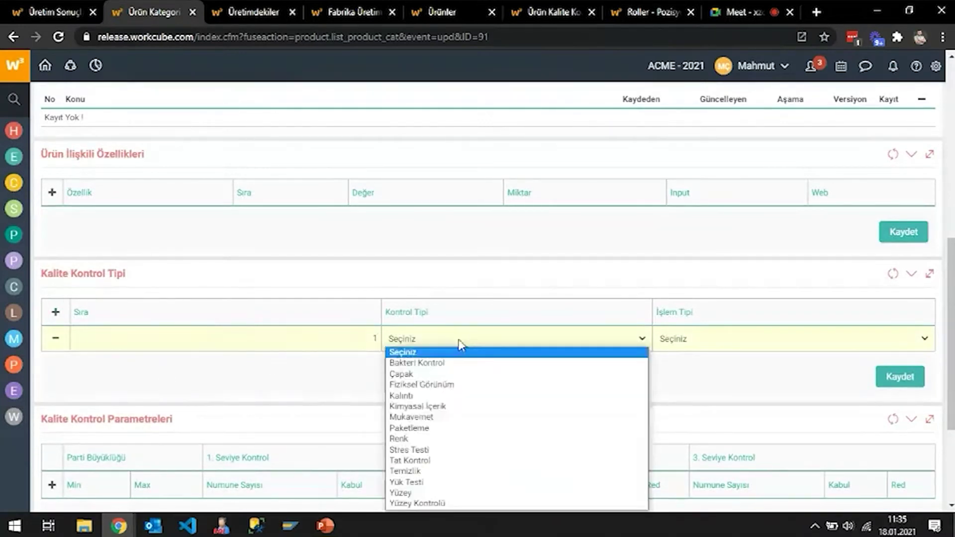
left_click(443, 504)
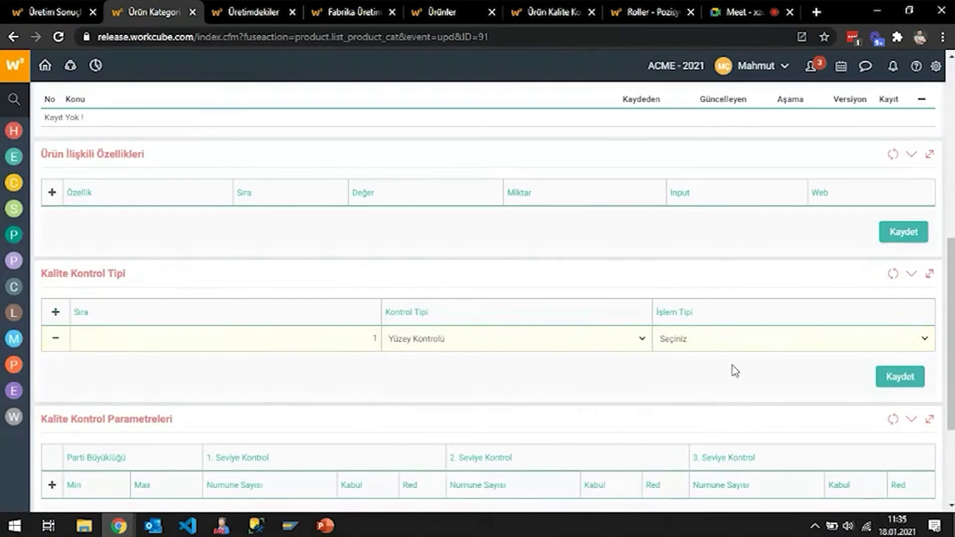
left_click(893, 370)
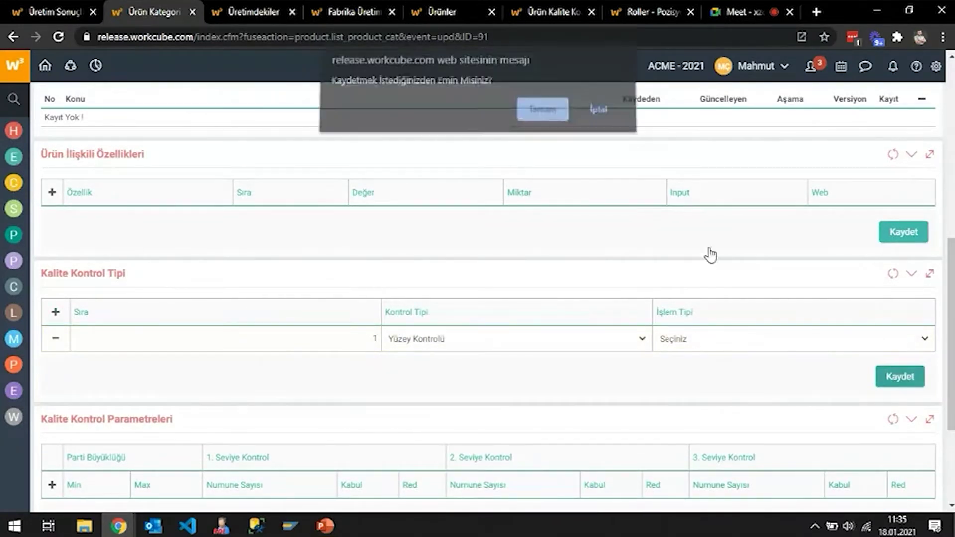
left_click(552, 119)
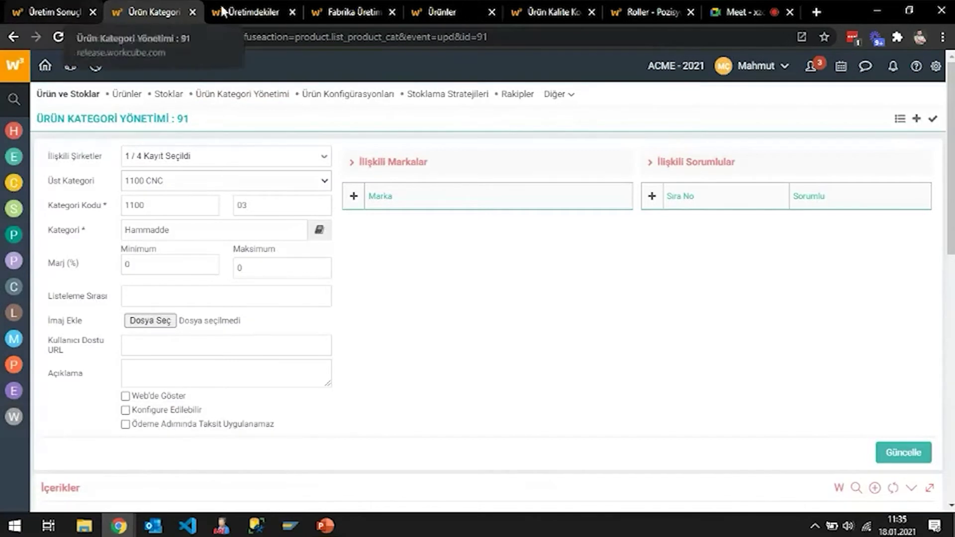
Reload the product's quality control definitions to check them, and return to the production result
left_click(432, 12)
key("ctrl+Tab")
right_click(381, 180)
left_click(444, 222)
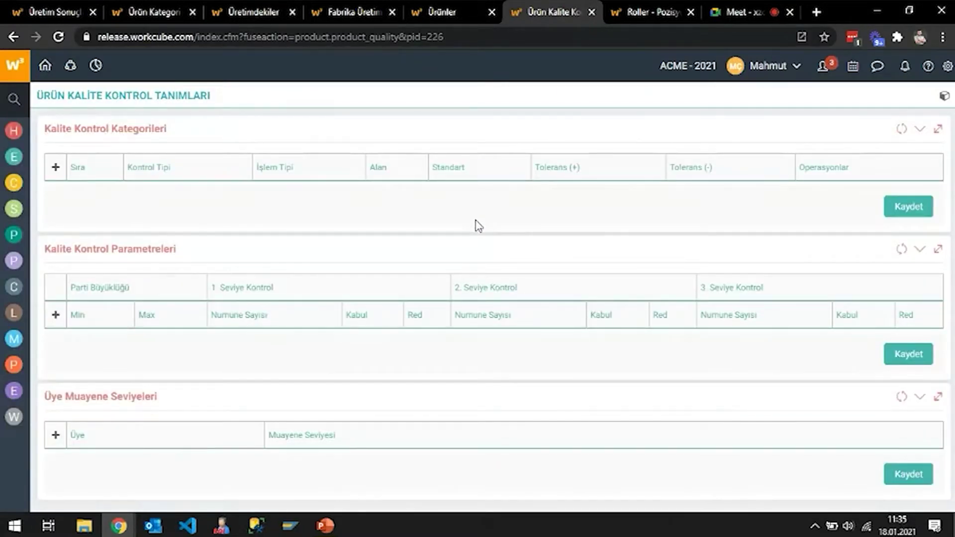
left_click(59, 11)
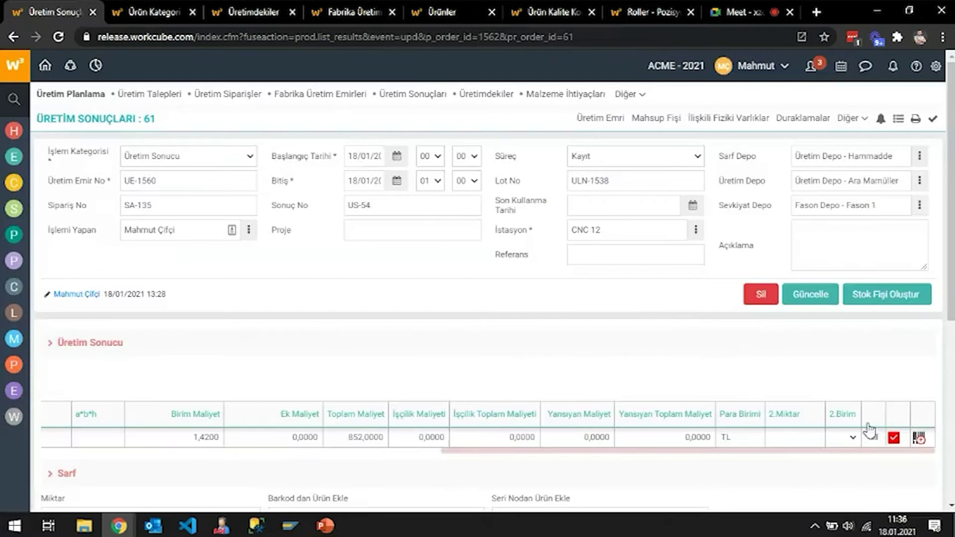
Add a quality control category row with control type Yüzey Kontrolü to the product's quality control definitions and save it
left_click(893, 440)
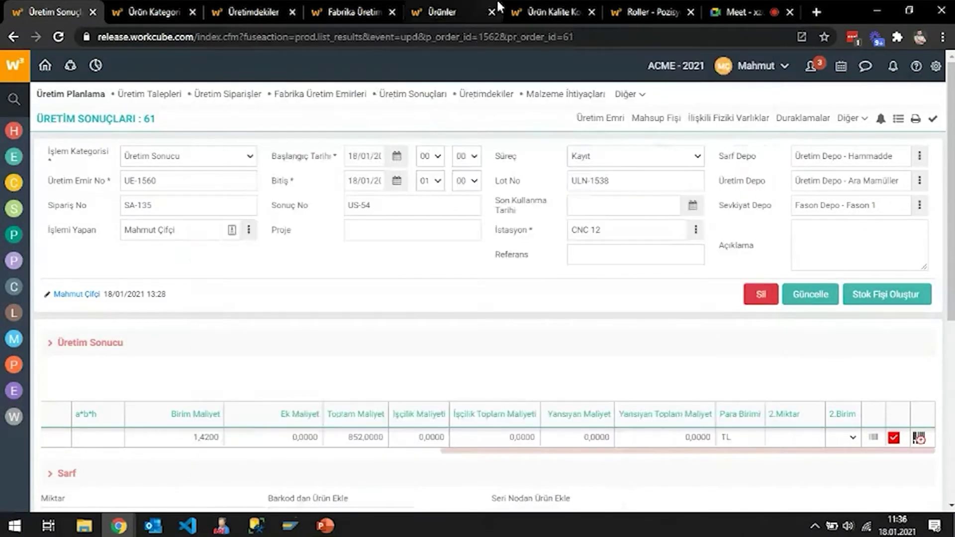
left_click(542, 11)
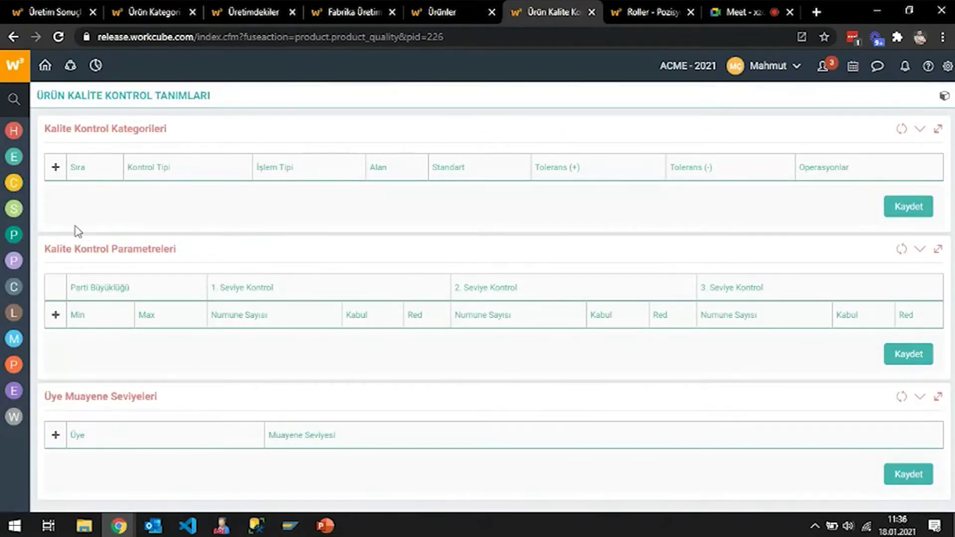
left_click(56, 169)
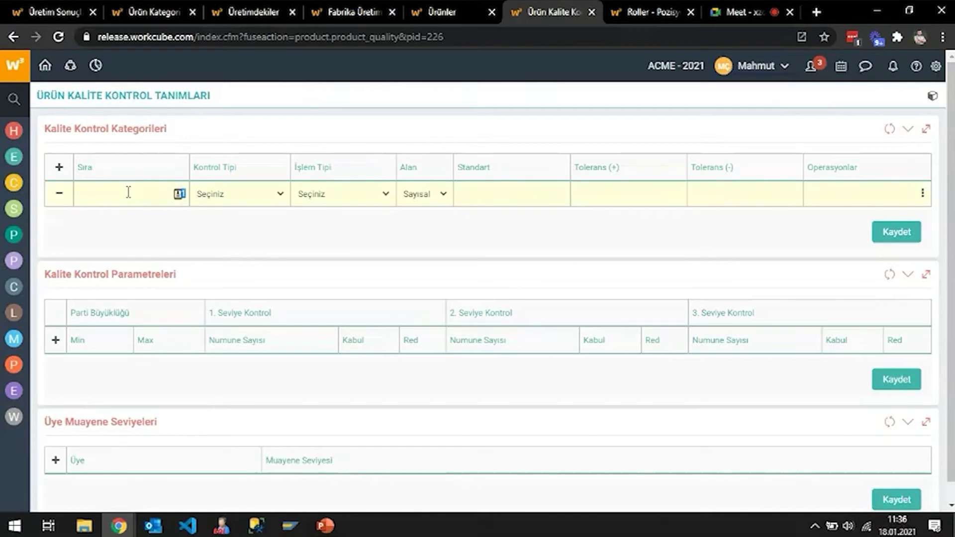
left_click(244, 201)
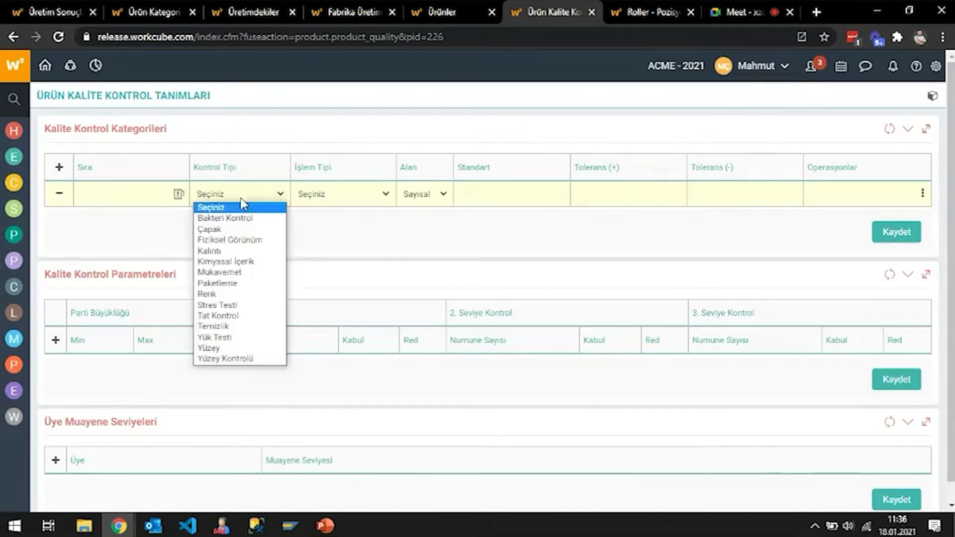
left_click(251, 360)
left_click(372, 195)
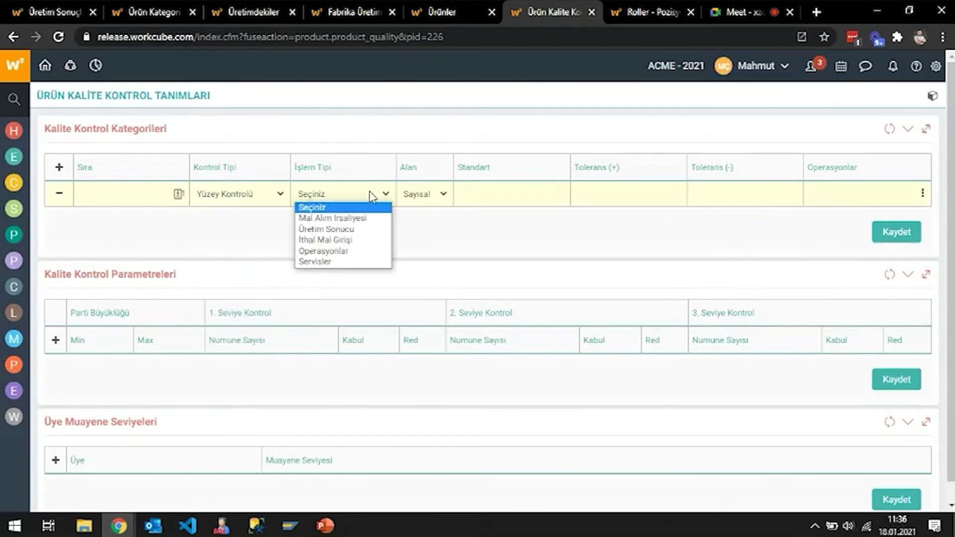
left_click(431, 195)
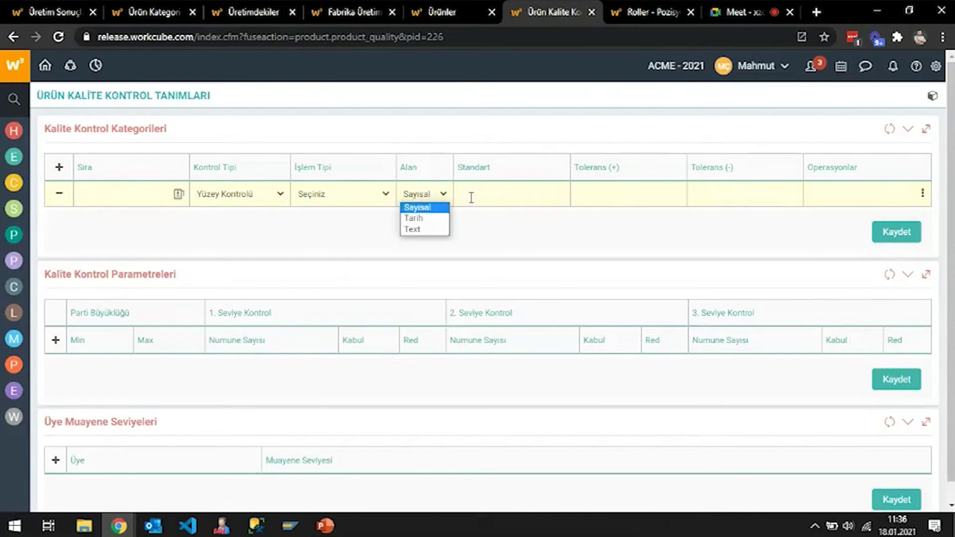
left_click(895, 232)
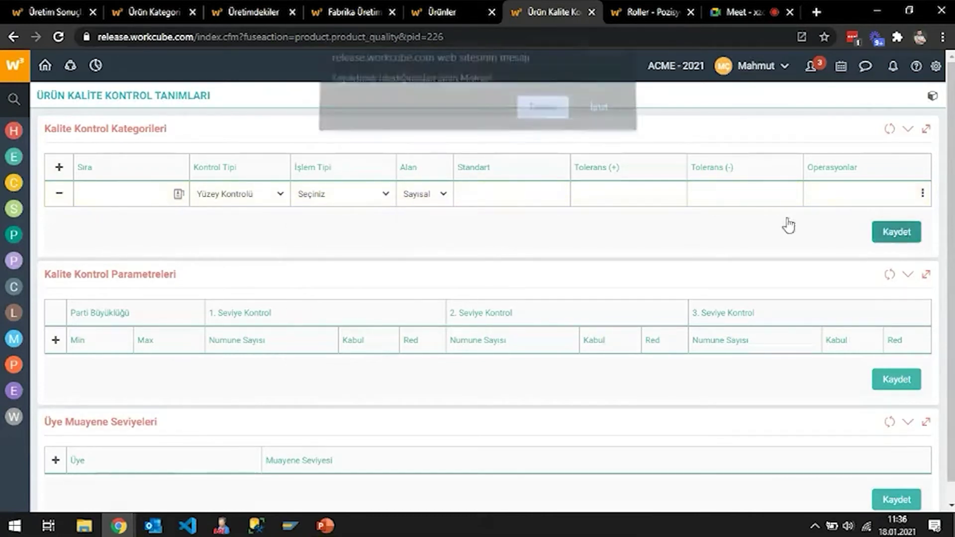
key("Return")
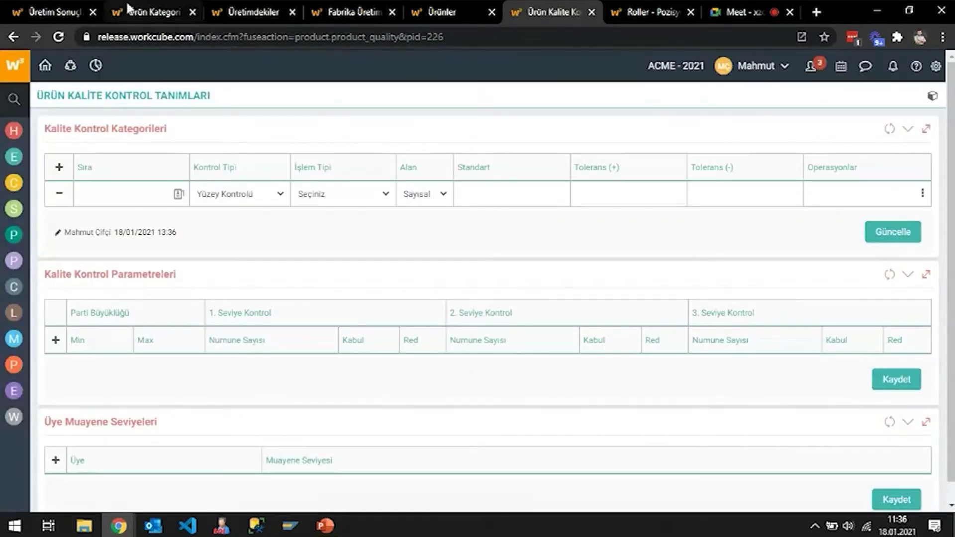
Return to the production result, check the quality control form for its product, and close it to view the product row
left_click(67, 12)
left_click(893, 438)
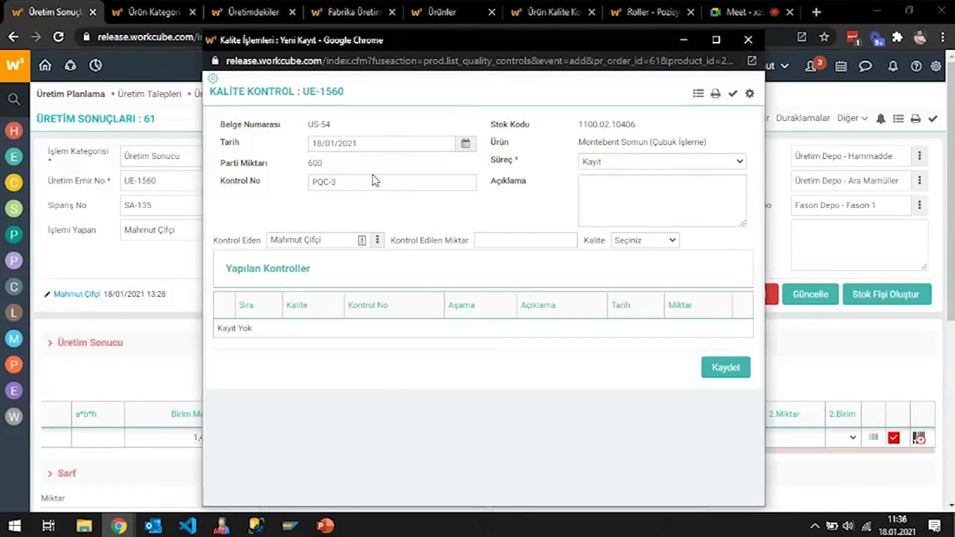
left_click(747, 36)
left_click_drag(513, 455, 145, 482)
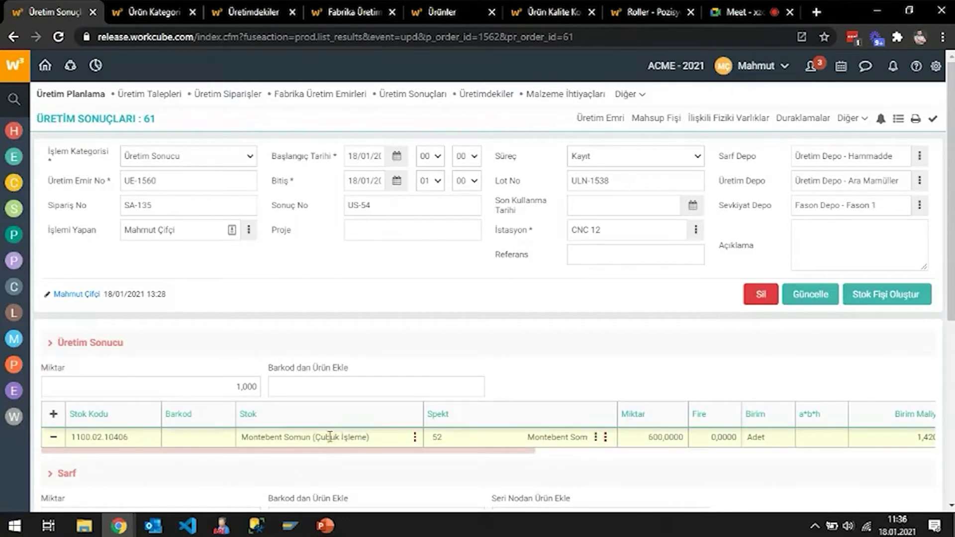
Go back to the Montebent Somun (İç Çap Taşlama) product details and reopen its Kalite Kontrol definitions
left_click(448, 11)
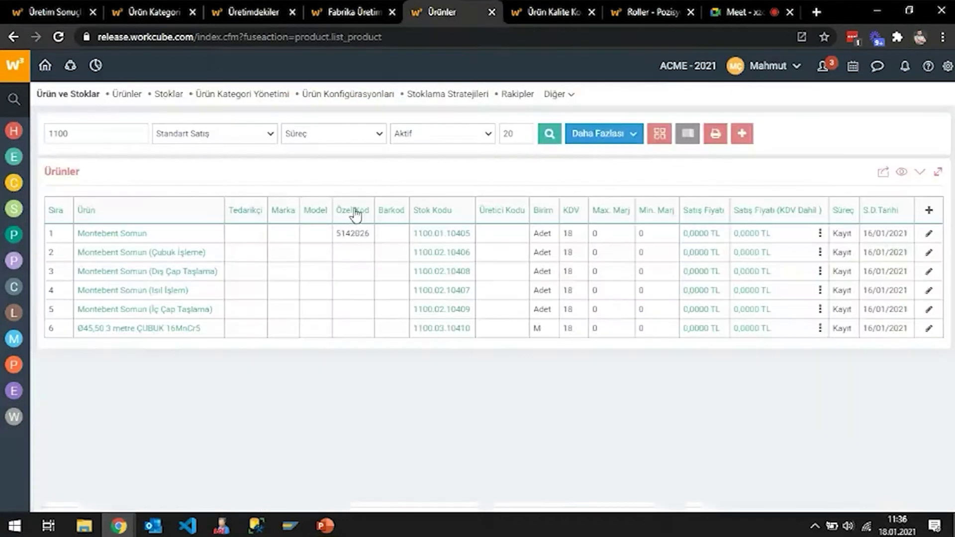
left_click(565, 8)
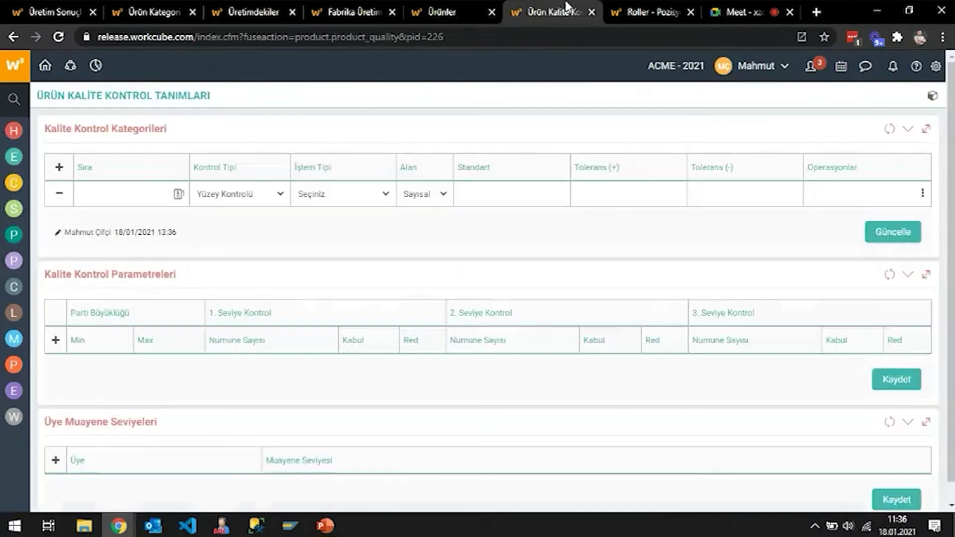
left_click(13, 36)
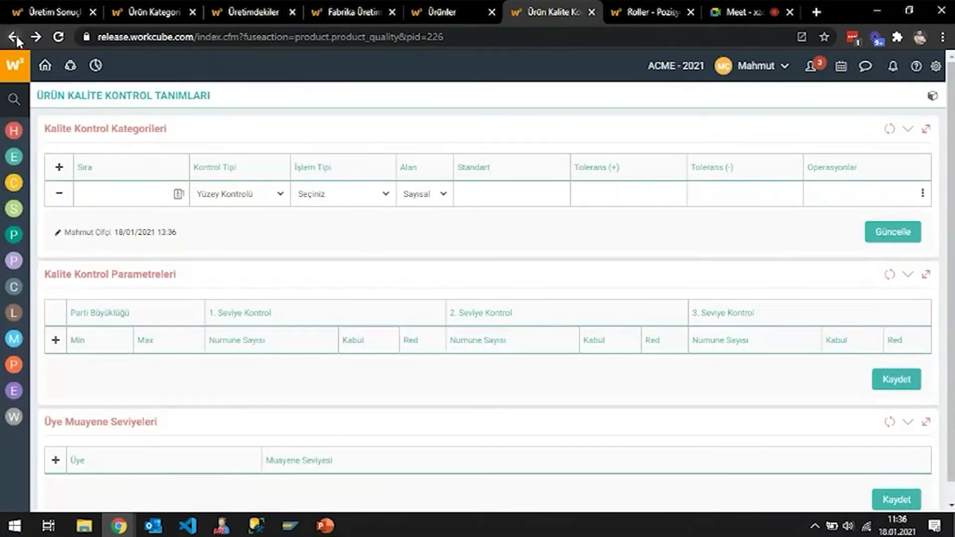
left_click(15, 37)
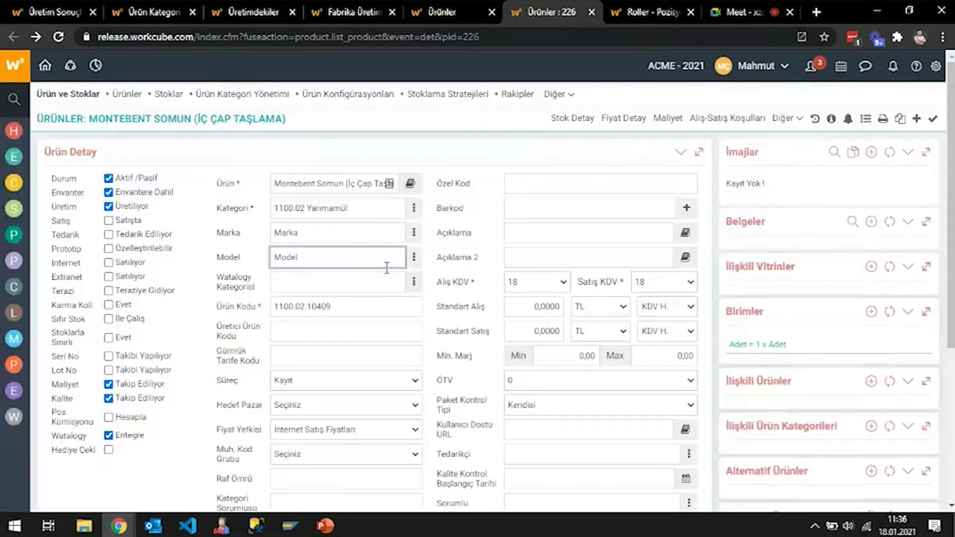
left_click(790, 130)
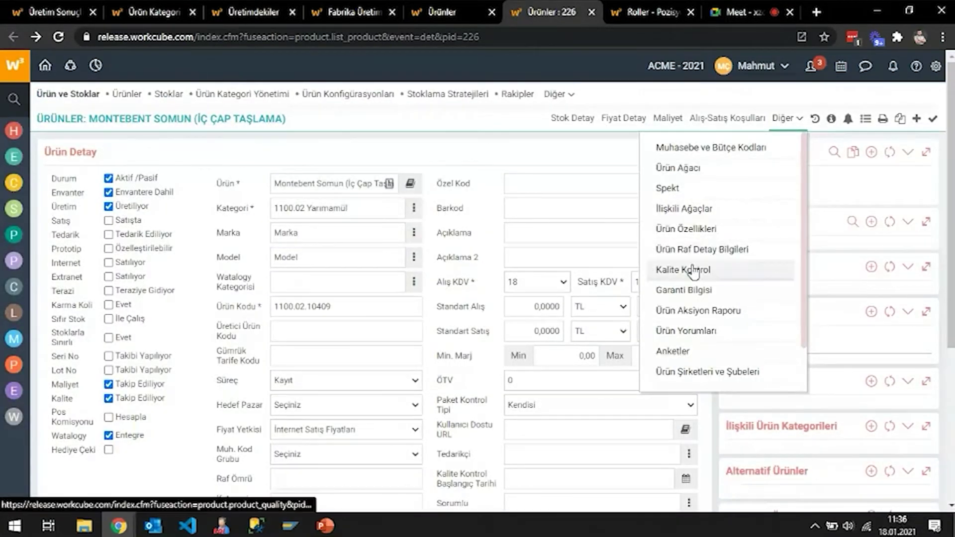
left_click(658, 271)
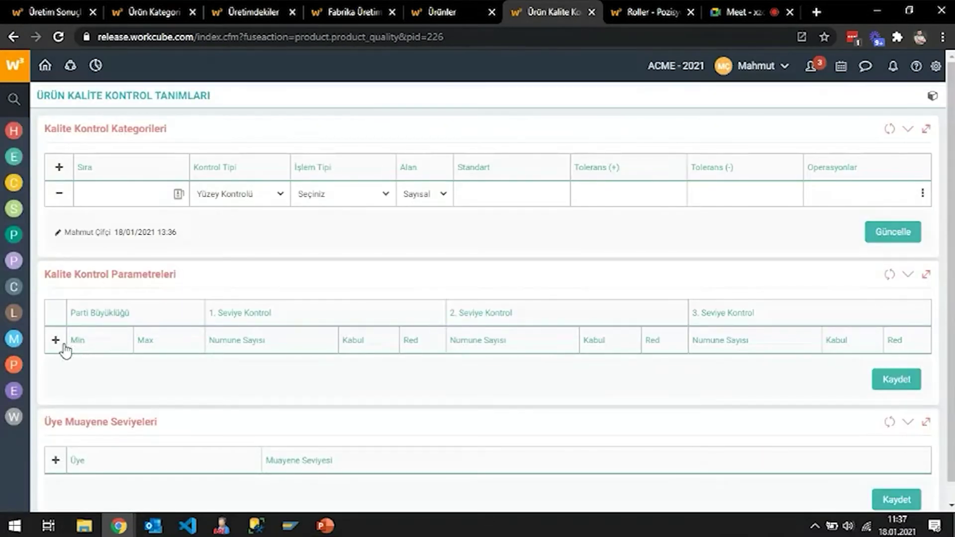
Add a blank row to the Kalite Kontrol Parametreleri table to view its batch size and control level fields
left_click(55, 341)
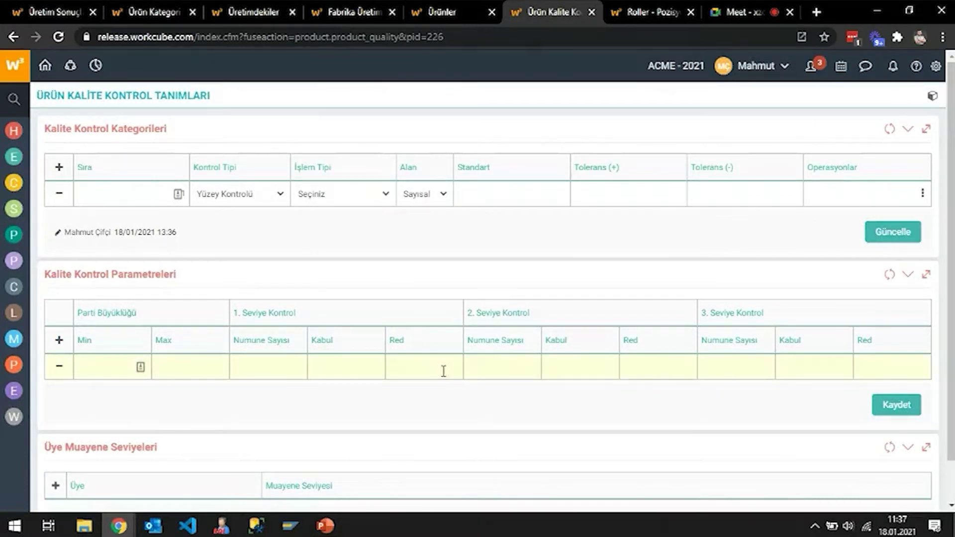
scroll(444, 369, "down", 1)
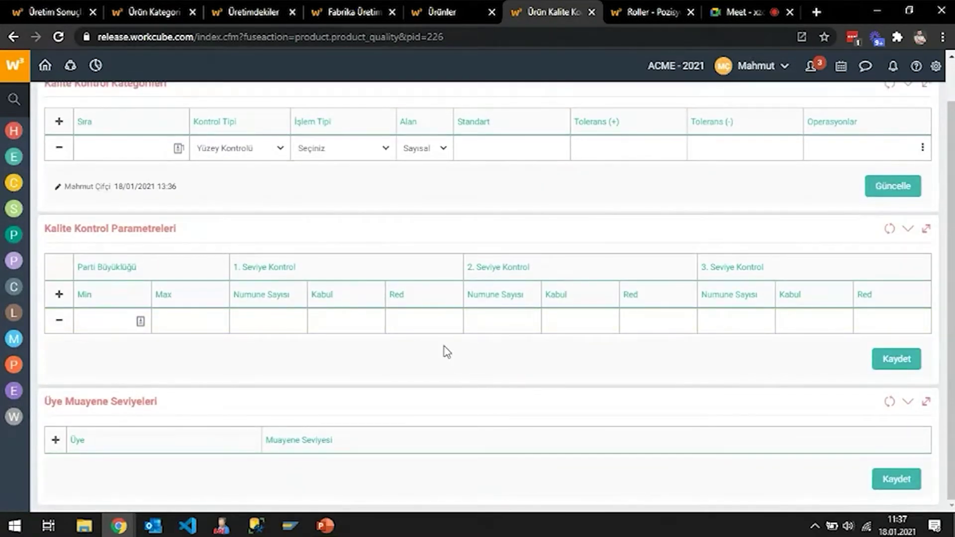
scroll(447, 352, "up", 1)
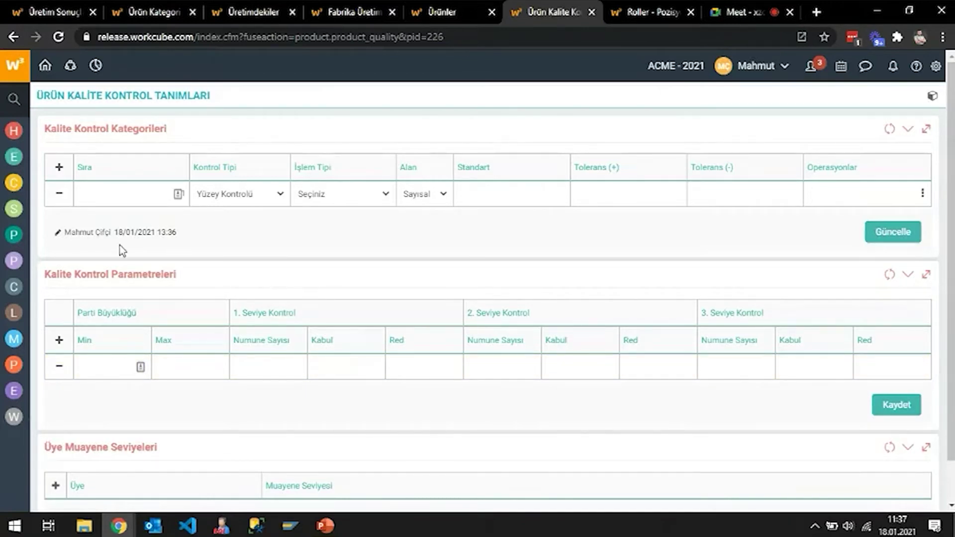
Set the process type of the Yüzey Kontrolü row to Üretim Sonucu and update the quality control categories
left_click(341, 200)
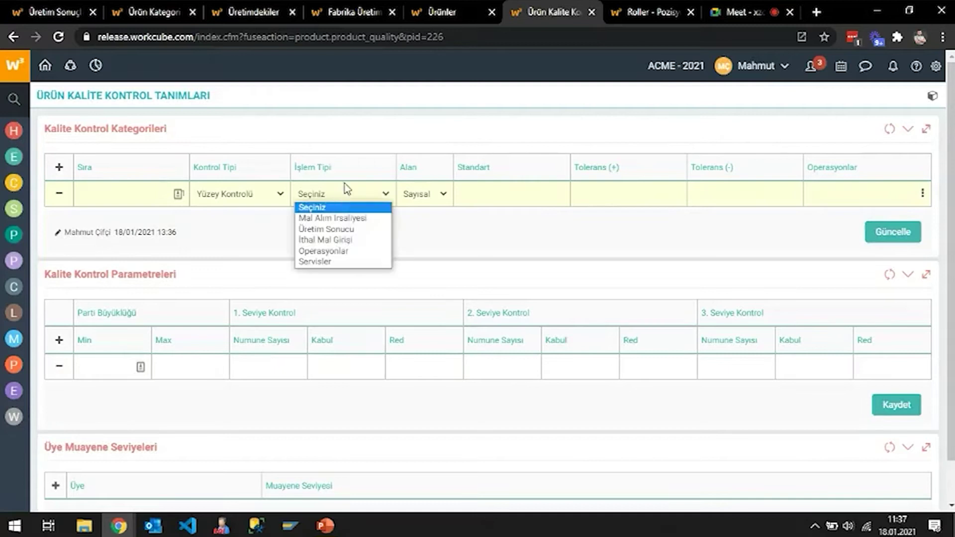
left_click(349, 230)
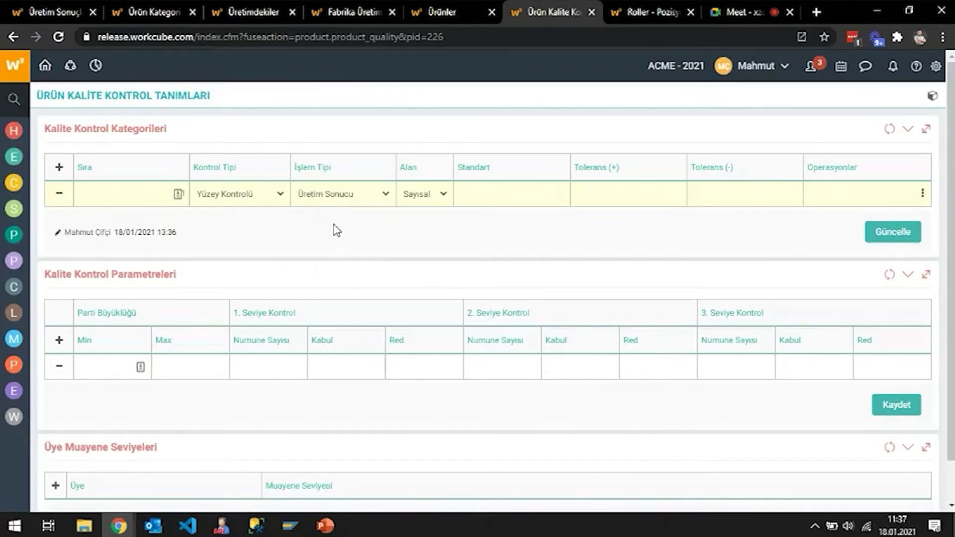
left_click(884, 234)
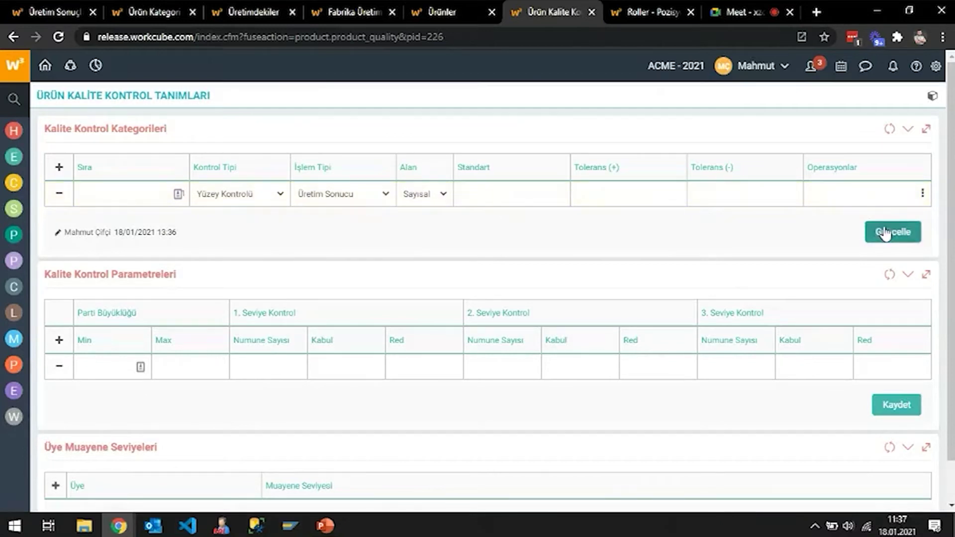
left_click(885, 233)
left_click(539, 116)
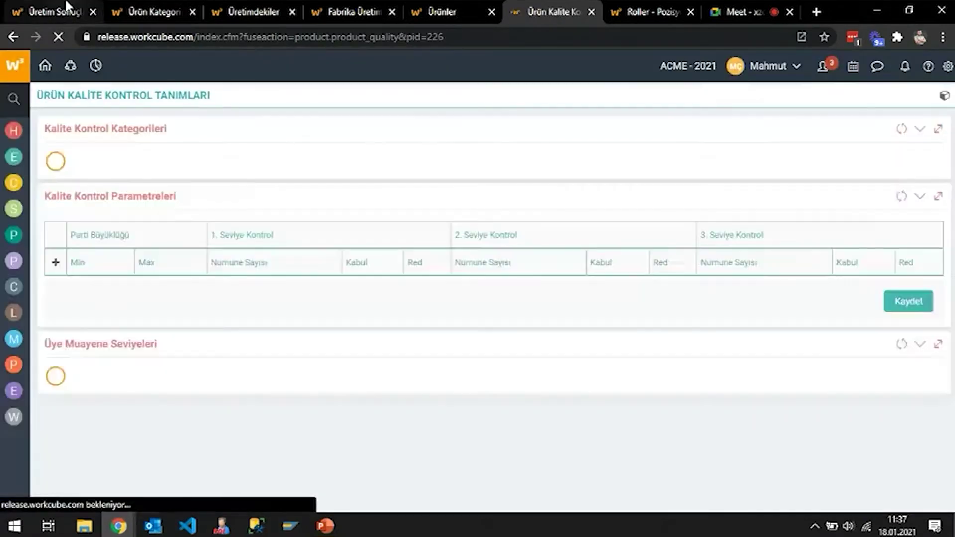
Try to save a quality control record for the production result's product with inspected quantity 60 and quality Yüksek Kalite
left_click(66, 9)
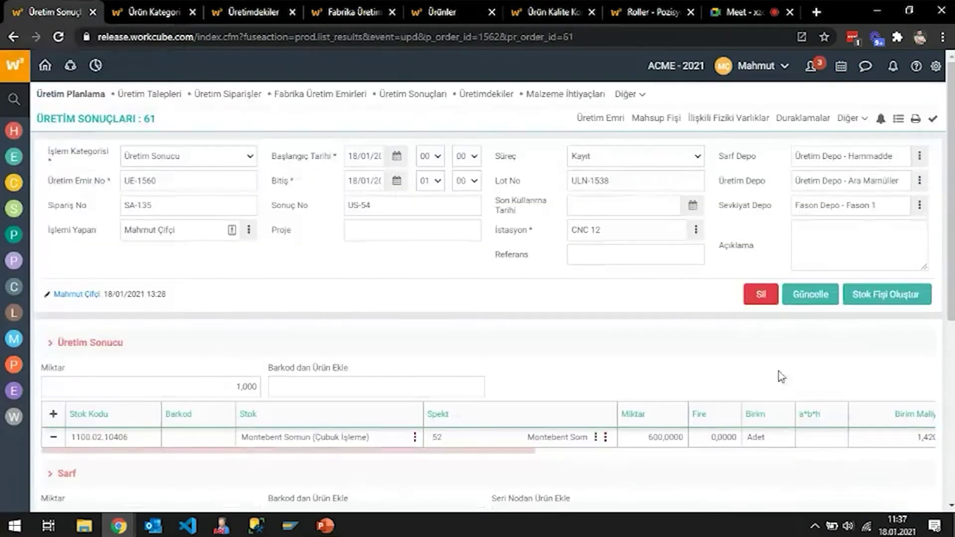
left_click_drag(530, 453, 948, 457)
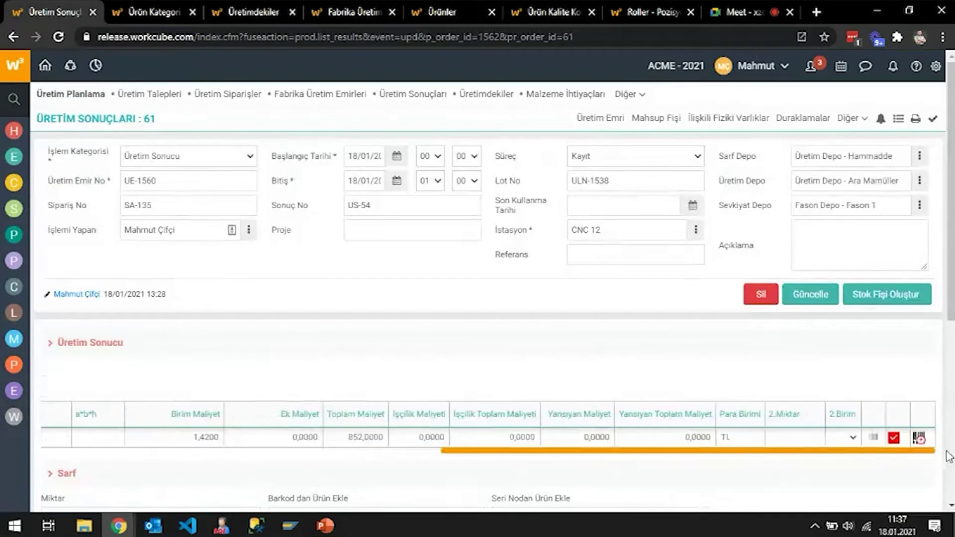
left_click(918, 438)
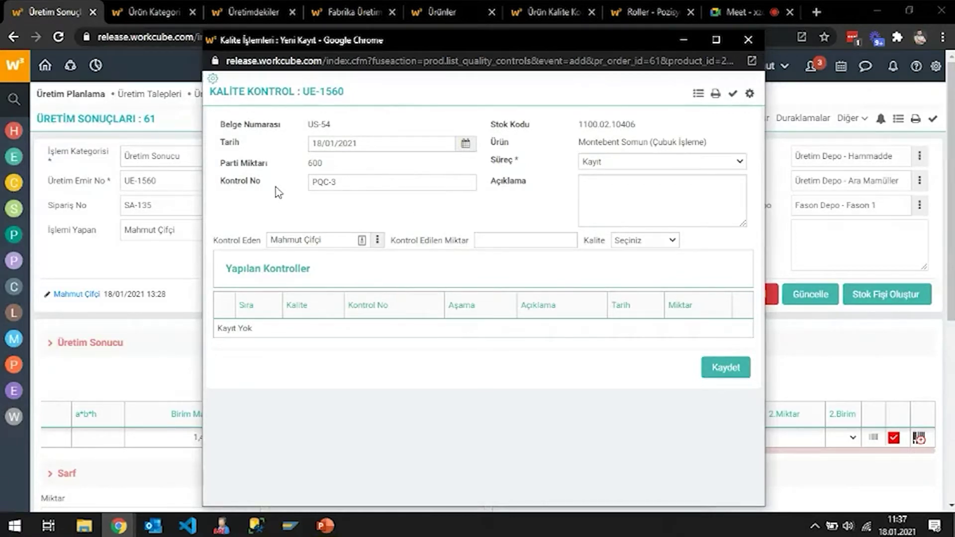
left_click(654, 240)
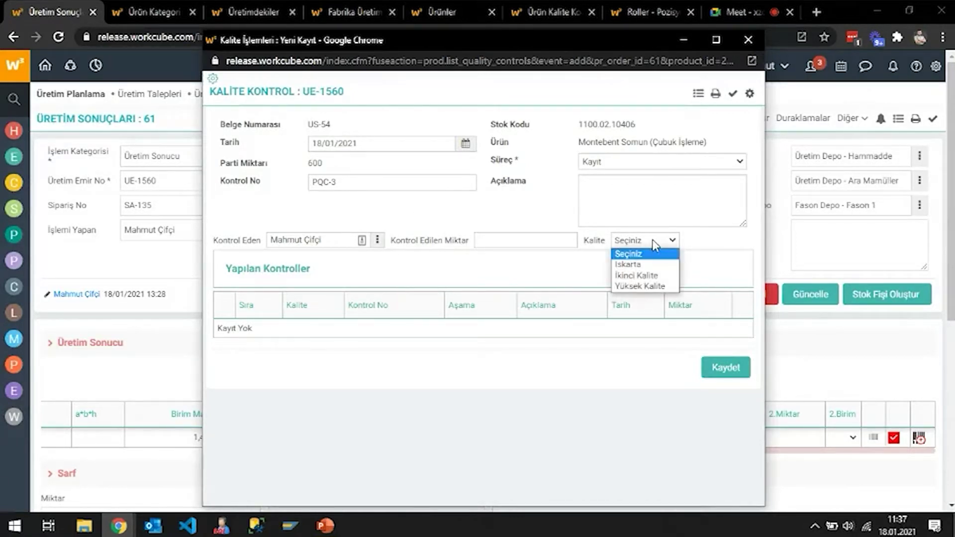
left_click(504, 240)
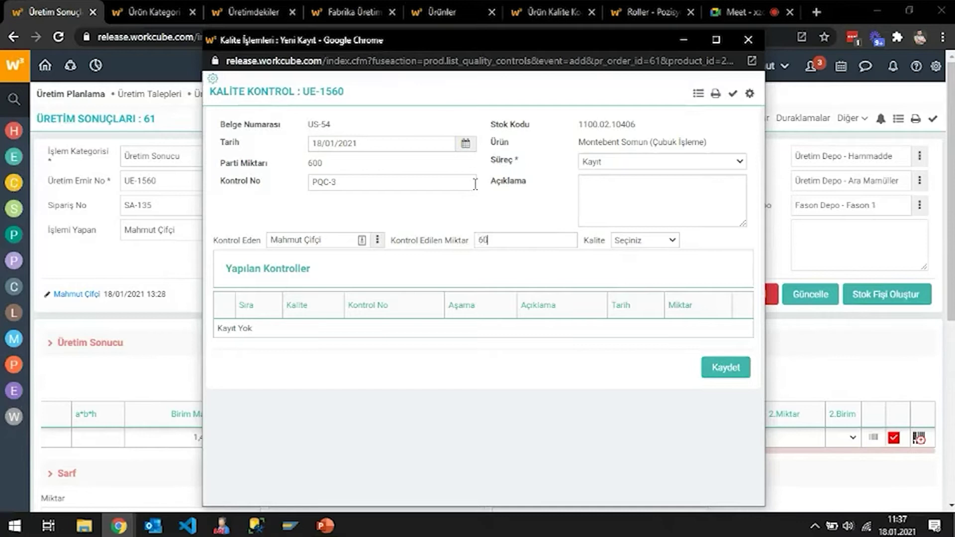
left_click(646, 241)
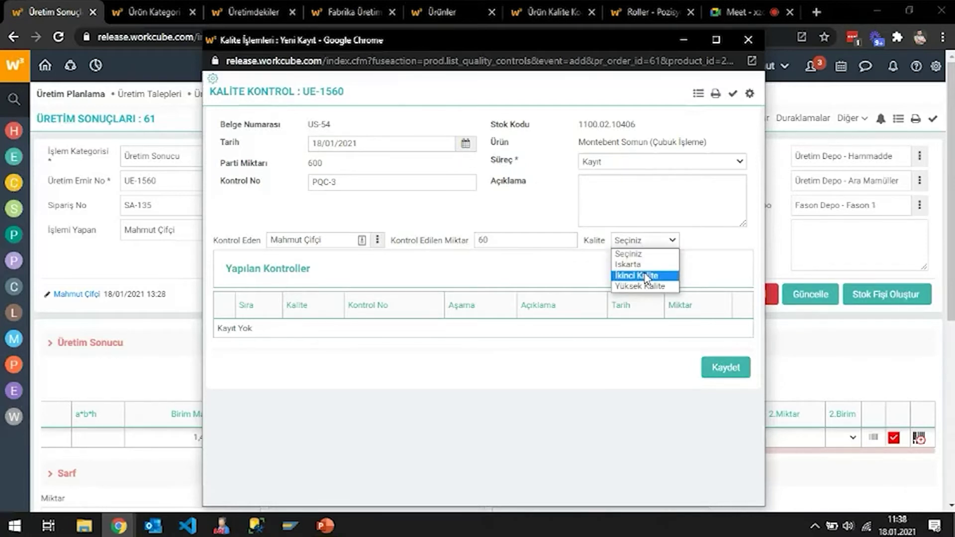
left_click(646, 287)
left_click(716, 371)
left_click(550, 134)
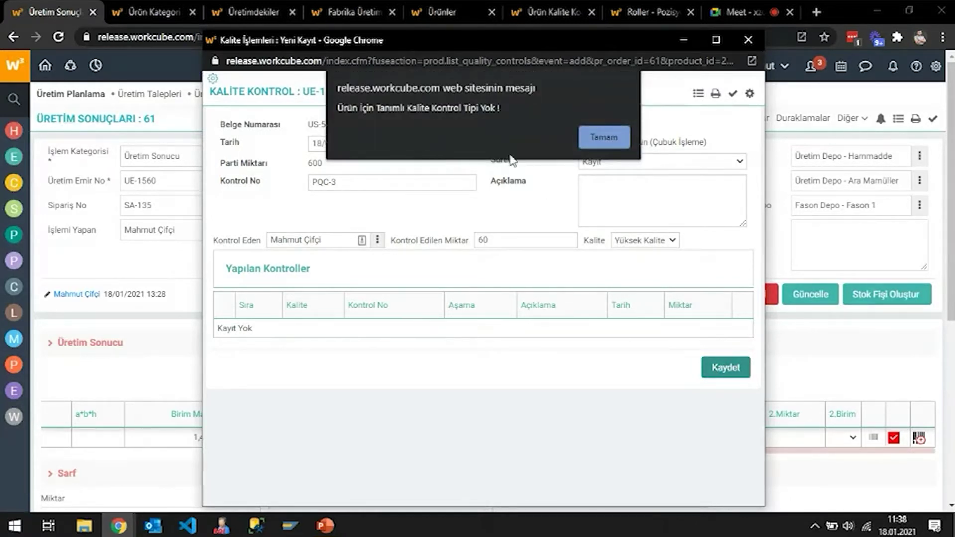
left_click(604, 138)
left_click(747, 39)
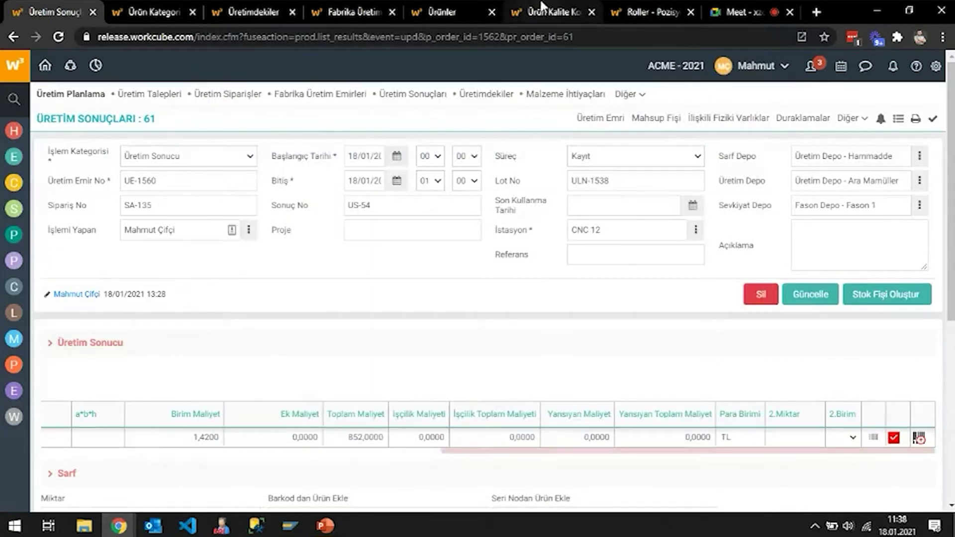
Review the product's saved quality control definitions, and switch to the Üretimdekiler list filtered by sa-135
left_click(543, 7)
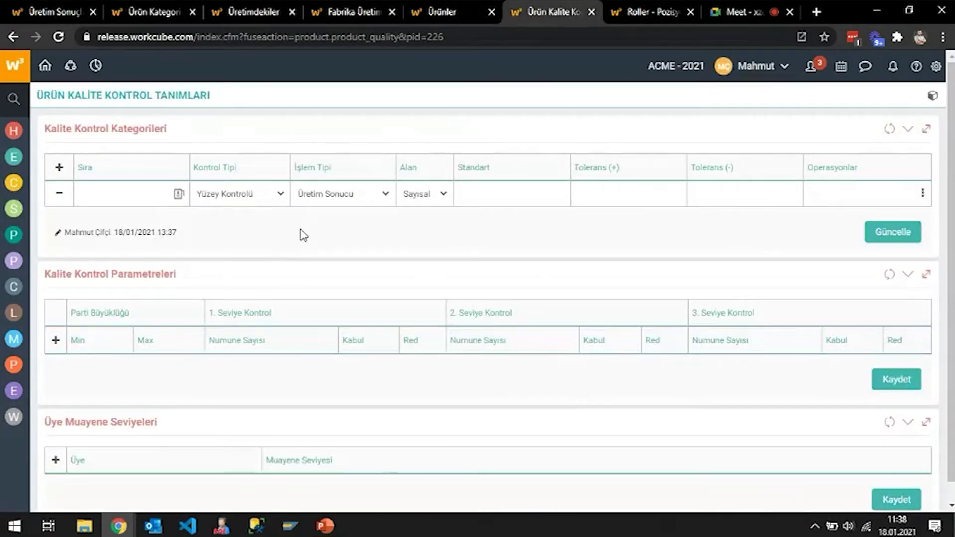
scroll(99, 308, "down", 1)
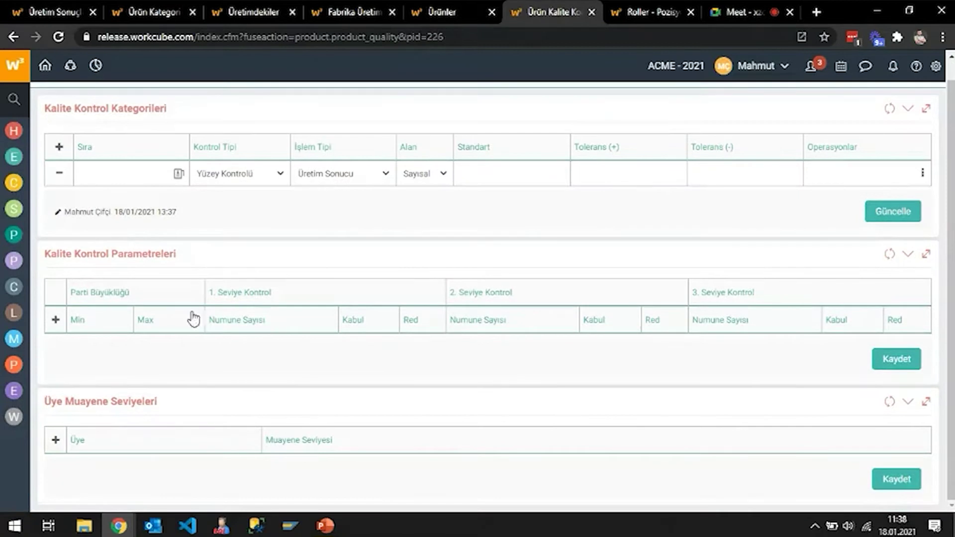
scroll(280, 96, "up", 1)
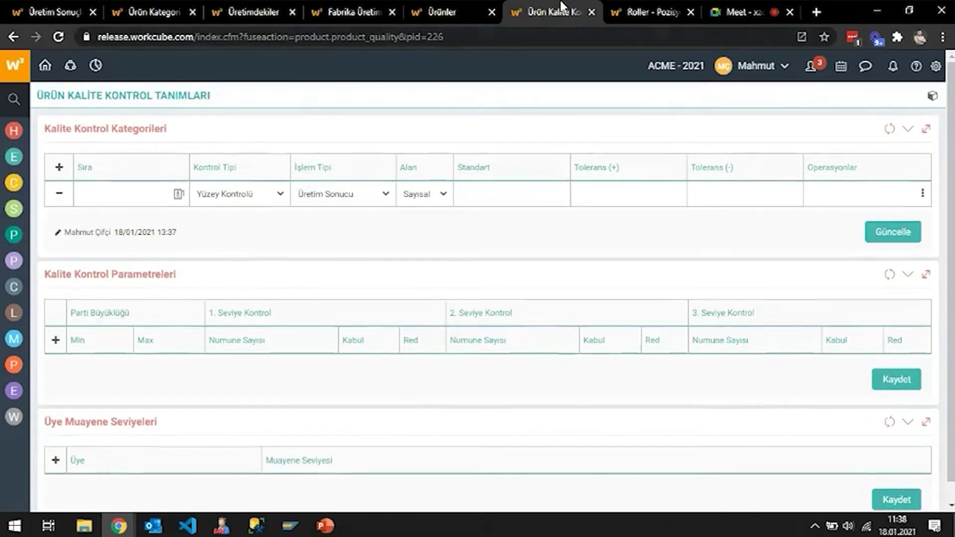
left_click(460, 8)
left_click(249, 10)
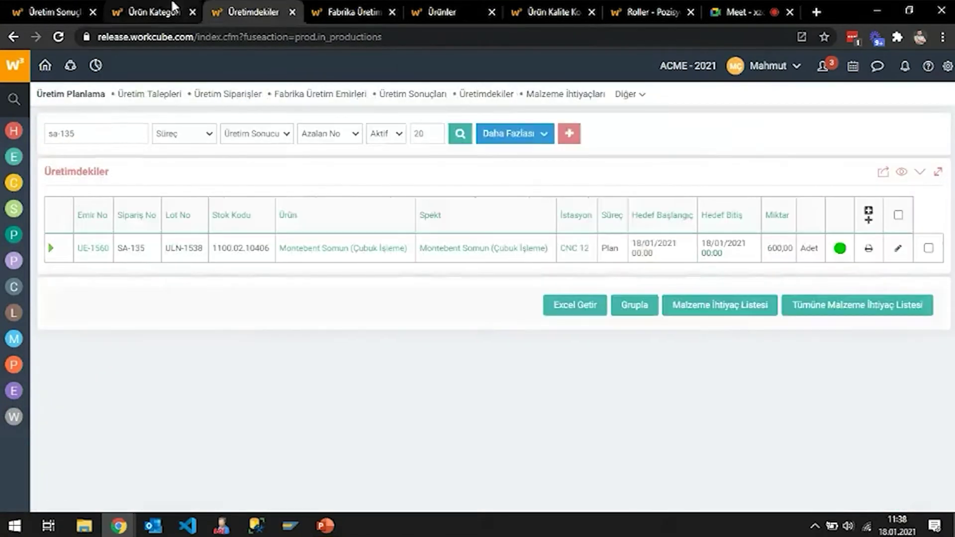
Switch to the product category page and filter the category list by 1100
left_click(152, 11)
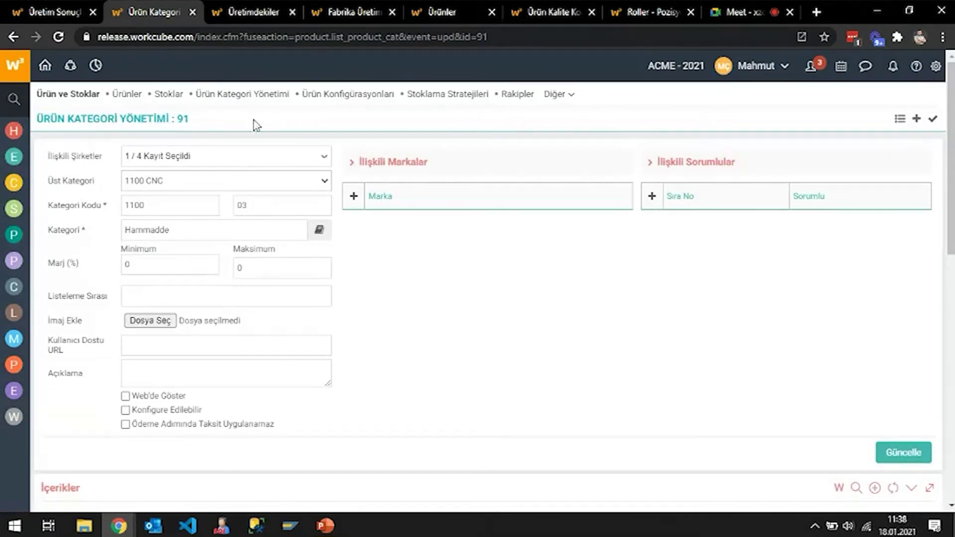
left_click(245, 95)
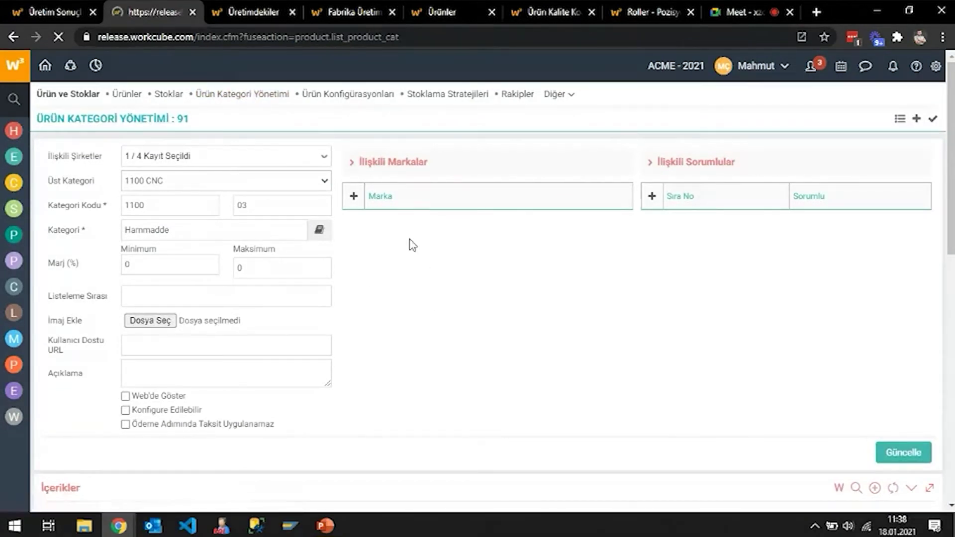
left_click(179, 137)
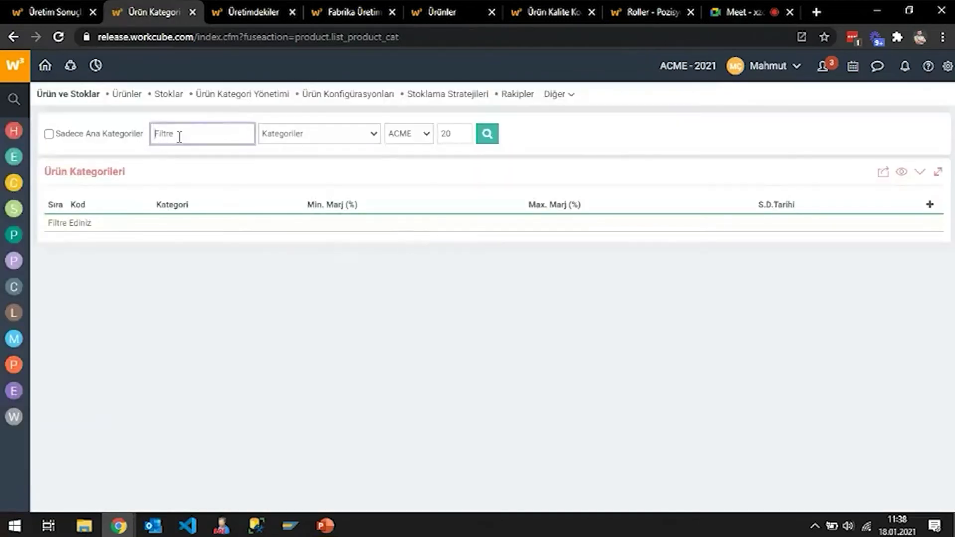
type("1100")
key("Return")
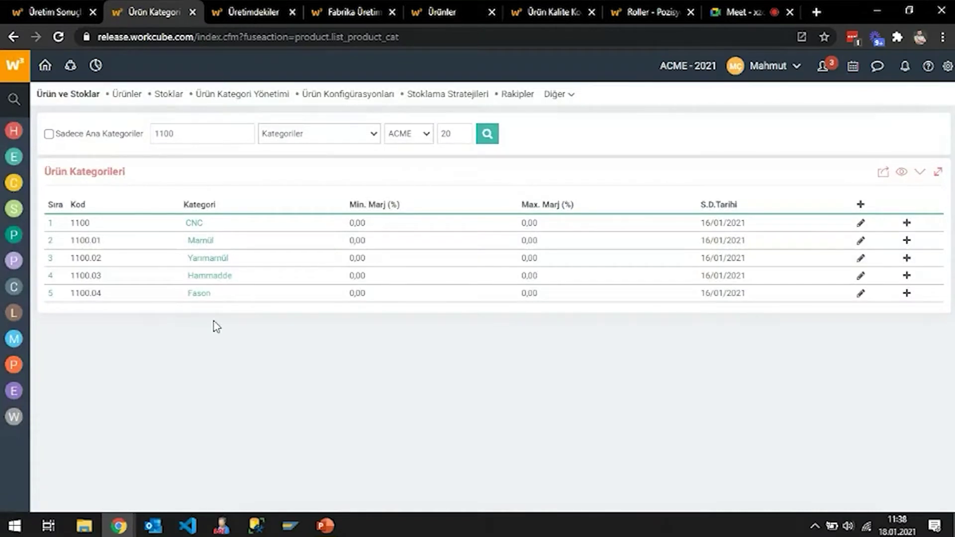
Open the Hammadde category and check the product list and the other product's quality control definitions against it
left_click(207, 281)
left_click(456, 7)
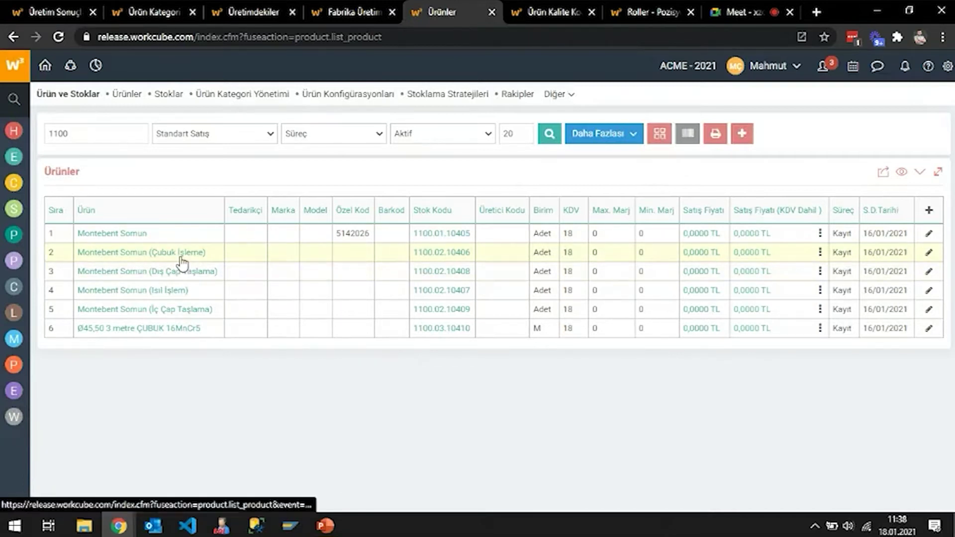
left_click(556, 6)
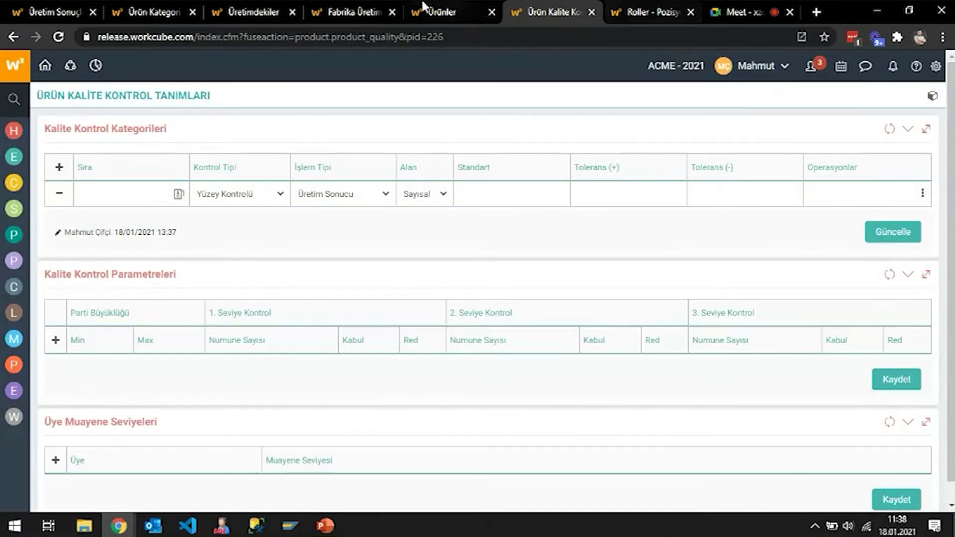
left_click(168, 7)
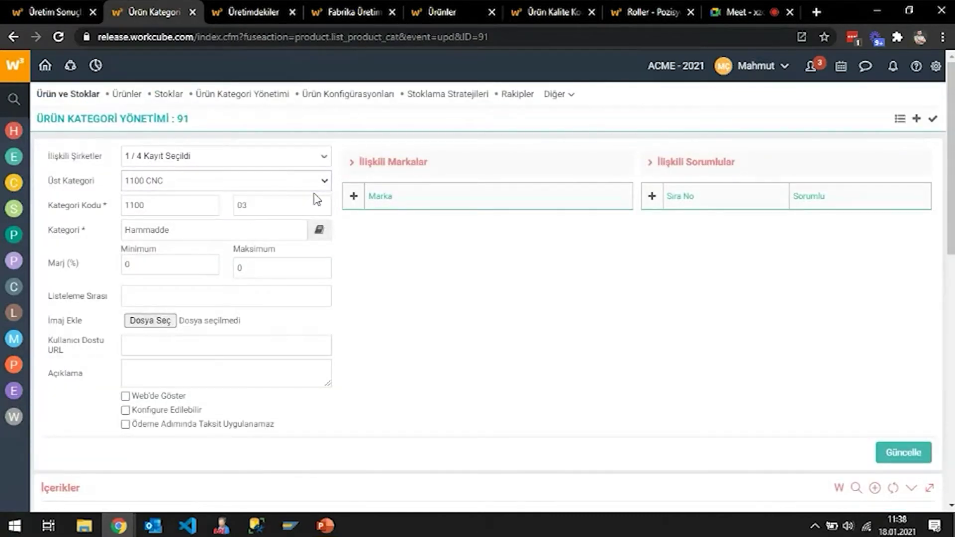
Return to the category list filtered by 1100 and open the Yarımamül category
left_click(13, 37)
right_click(149, 123)
left_click(198, 165)
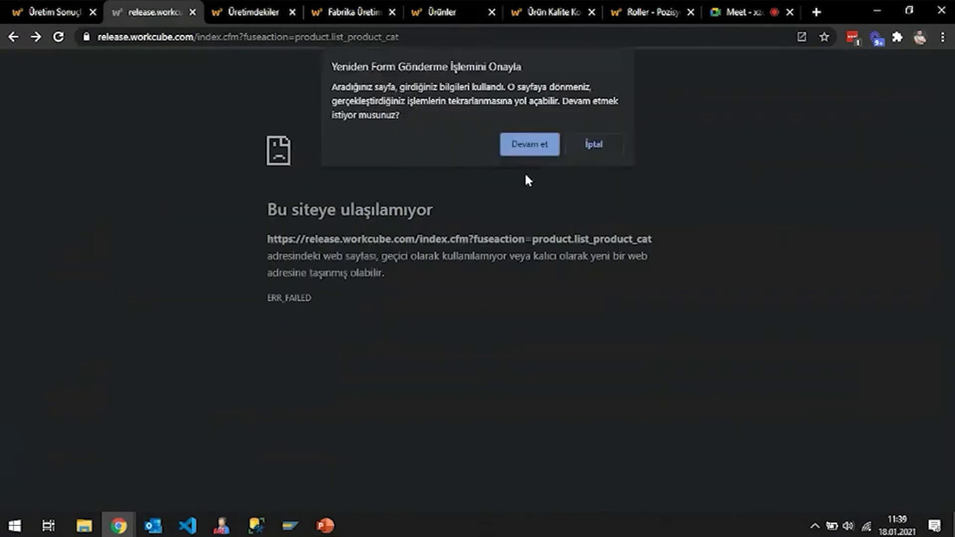
left_click(539, 139)
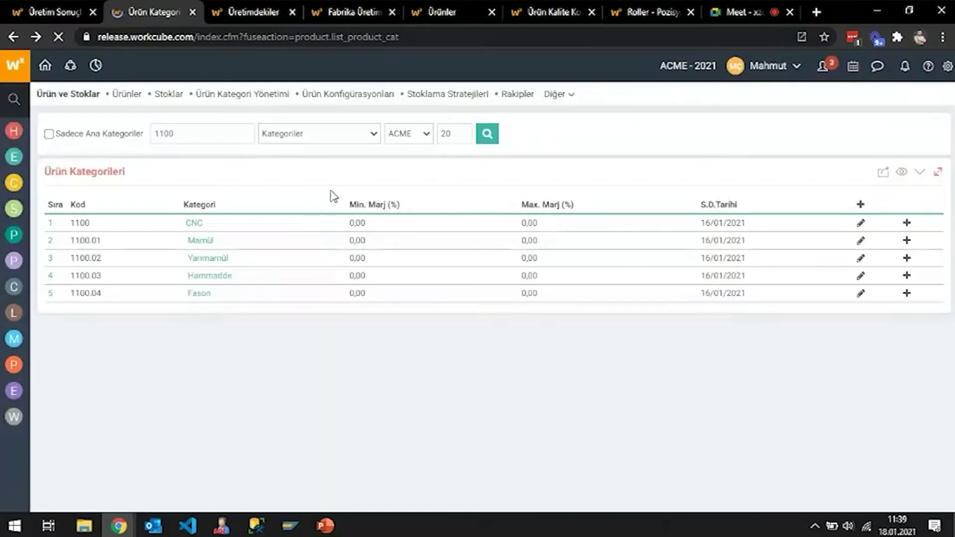
left_click(208, 257)
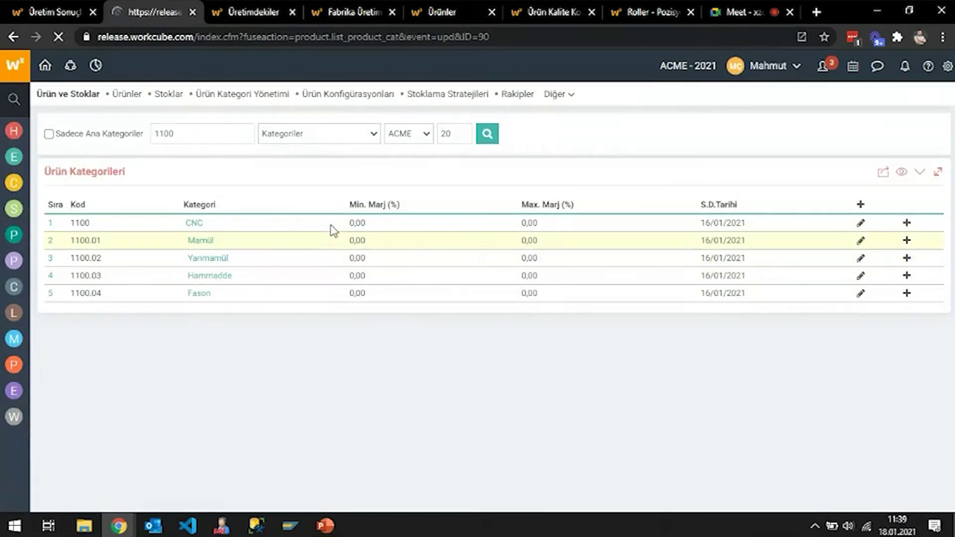
Add a Kalite Kontrol Tipi row with order 1 and control type Yüzey Kontrolü to the Yarımamül category and save it
scroll(345, 257, "down", 7)
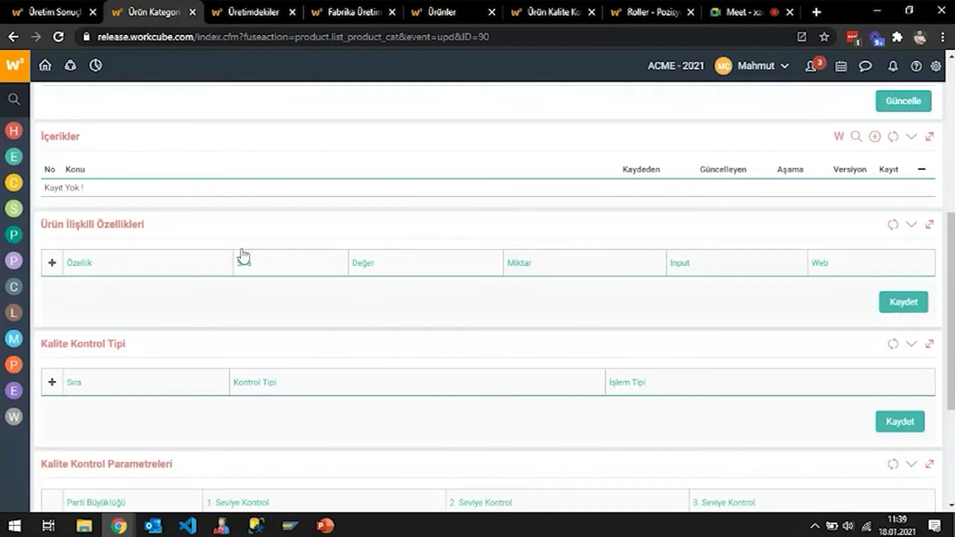
scroll(89, 269, "down", 3)
left_click(52, 242)
left_click(130, 272)
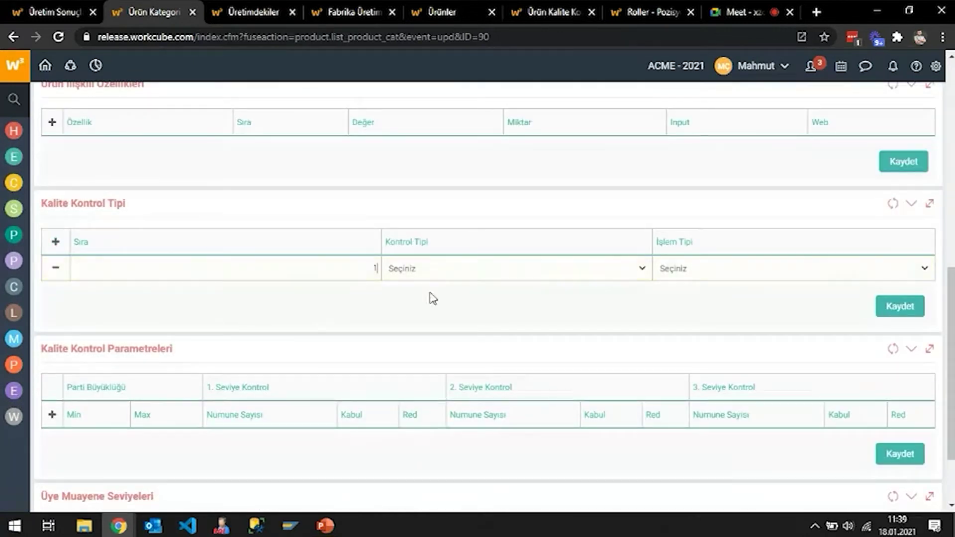
left_click(452, 266)
left_click(422, 432)
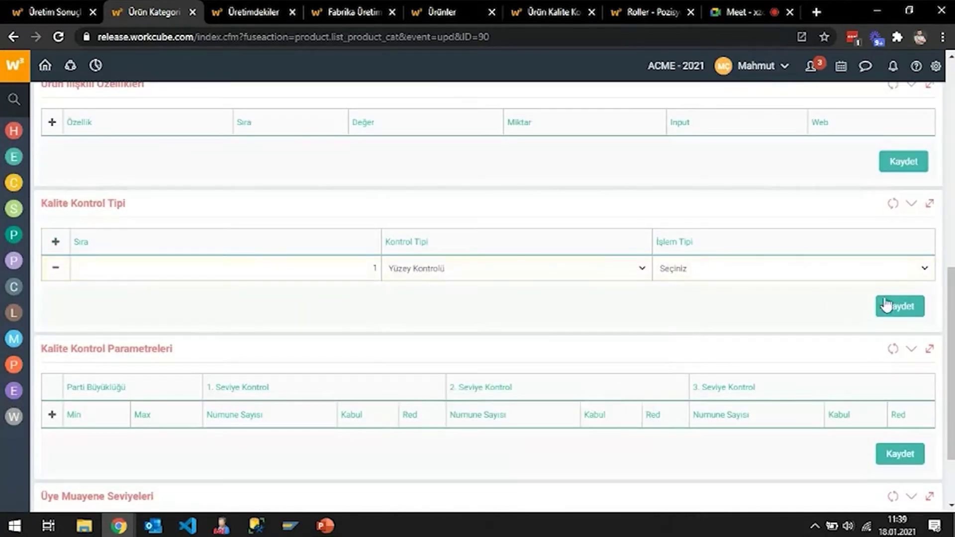
left_click(890, 306)
left_click(553, 118)
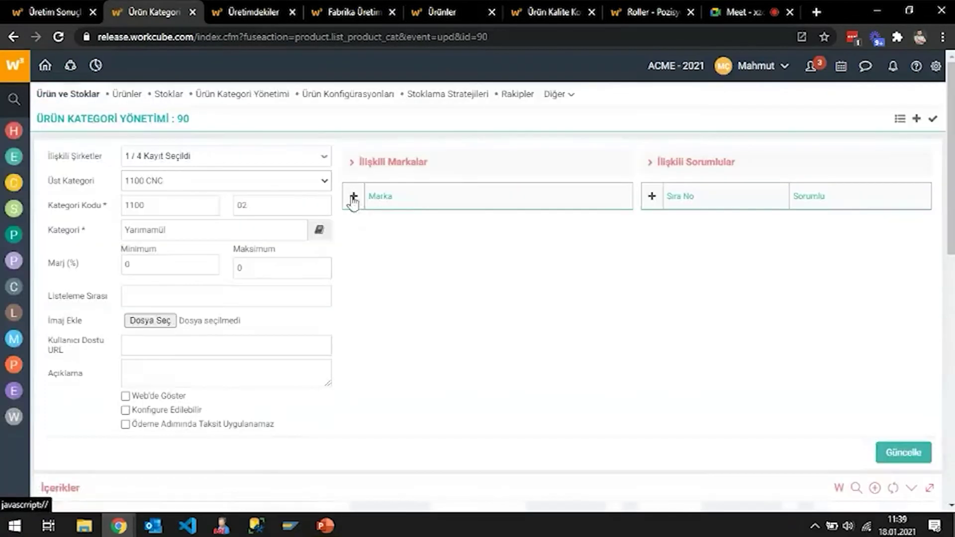
Check which product production result 61 lists, and go to the product list filtered by 1100
left_click(45, 6)
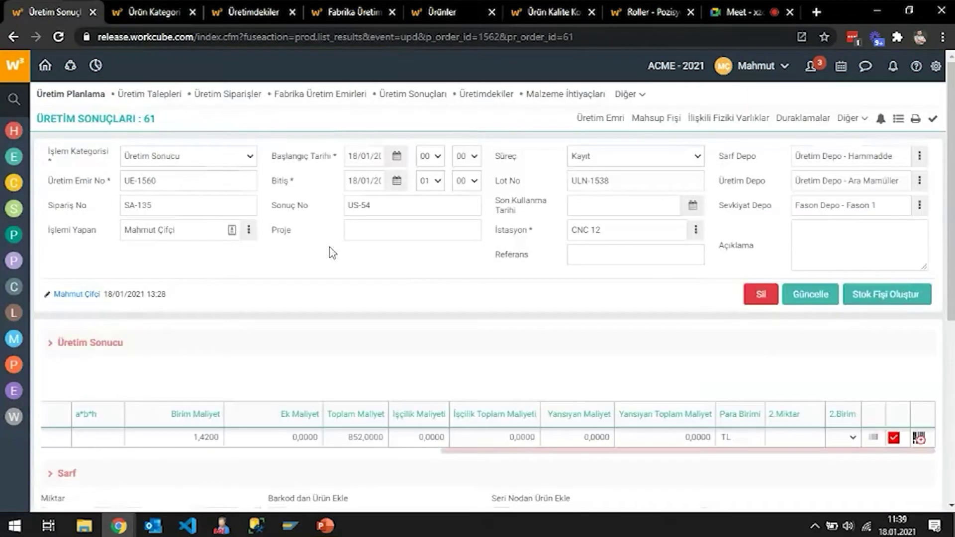
left_click_drag(490, 453, 99, 450)
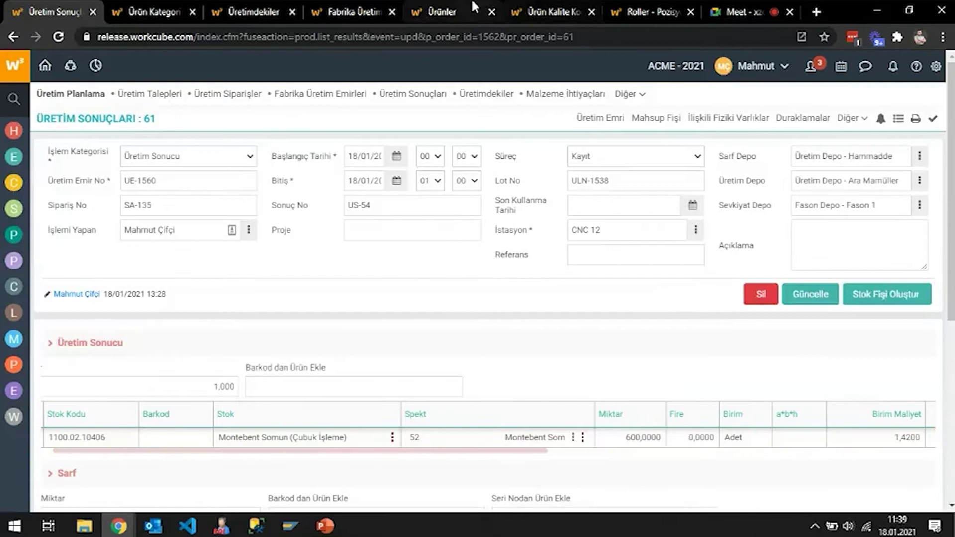
left_click(457, 12)
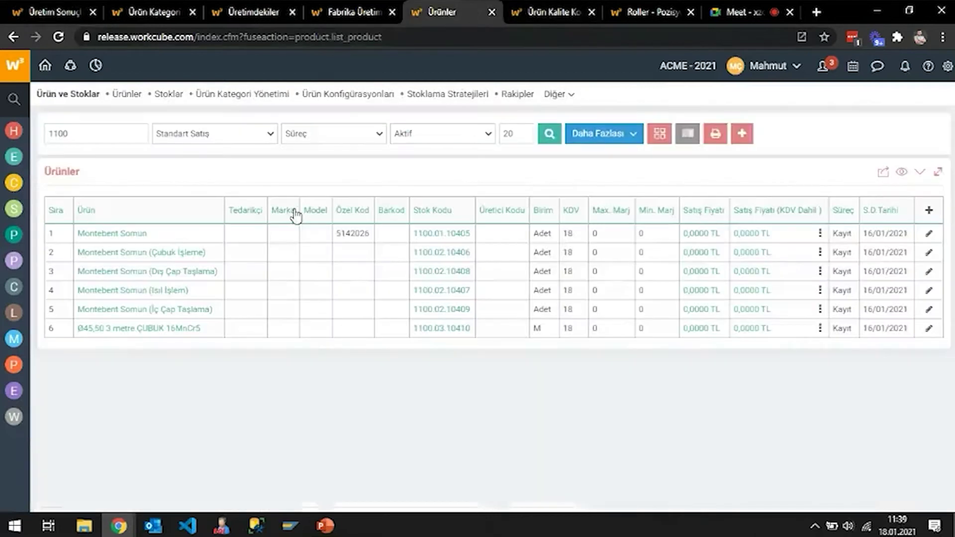
Close the other product's quality control definitions and the Roller - Pozisyonlar page
left_click(551, 7)
left_click(591, 12)
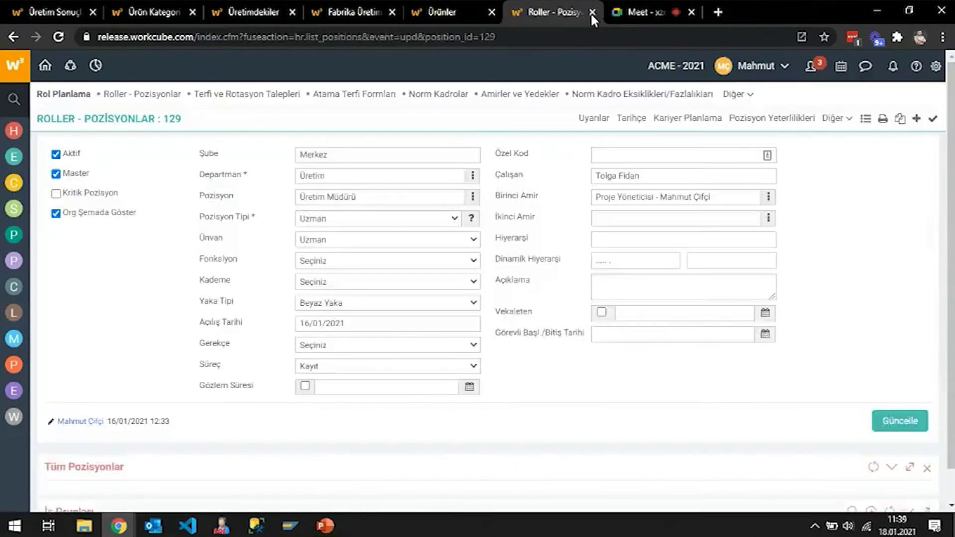
left_click(591, 12)
Open the product Montebent Somun (Çubuk İşleme) separately from the list and go to its Kalite Kontrol definitions
left_click(473, 7)
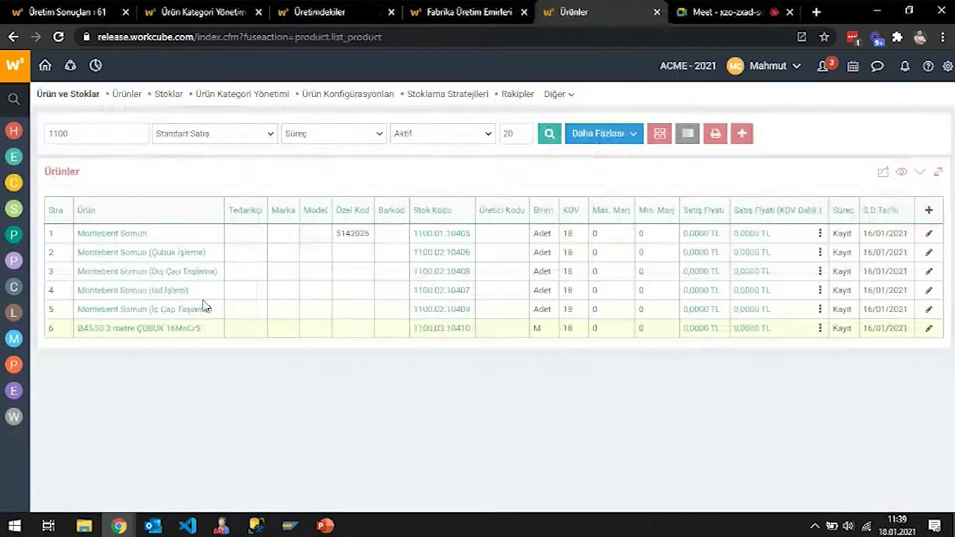
middle_click(181, 255)
left_click(624, 9)
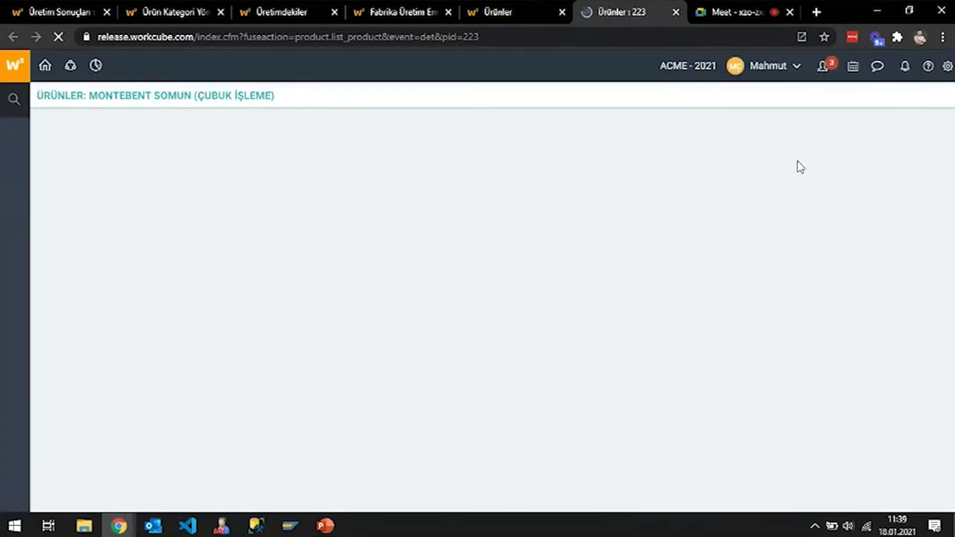
left_click(784, 119)
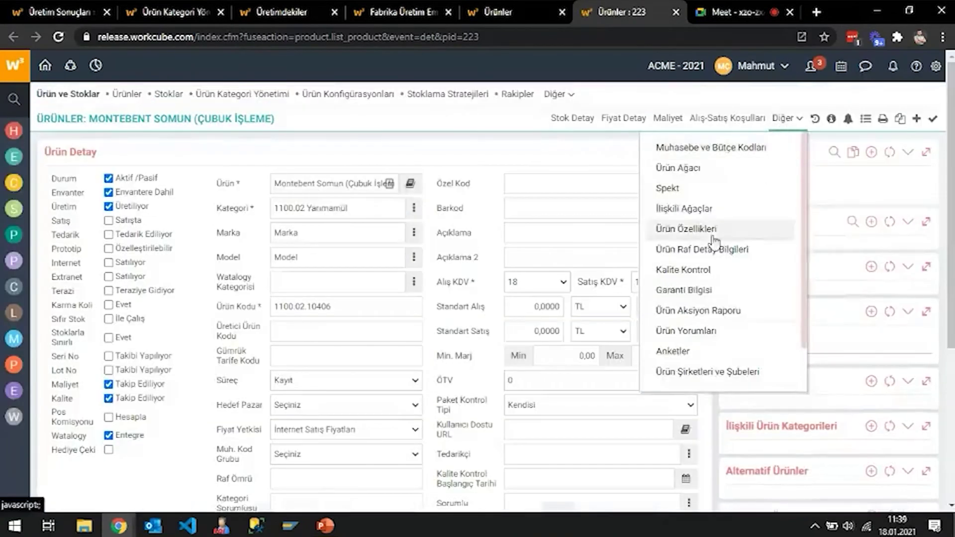
left_click(684, 273)
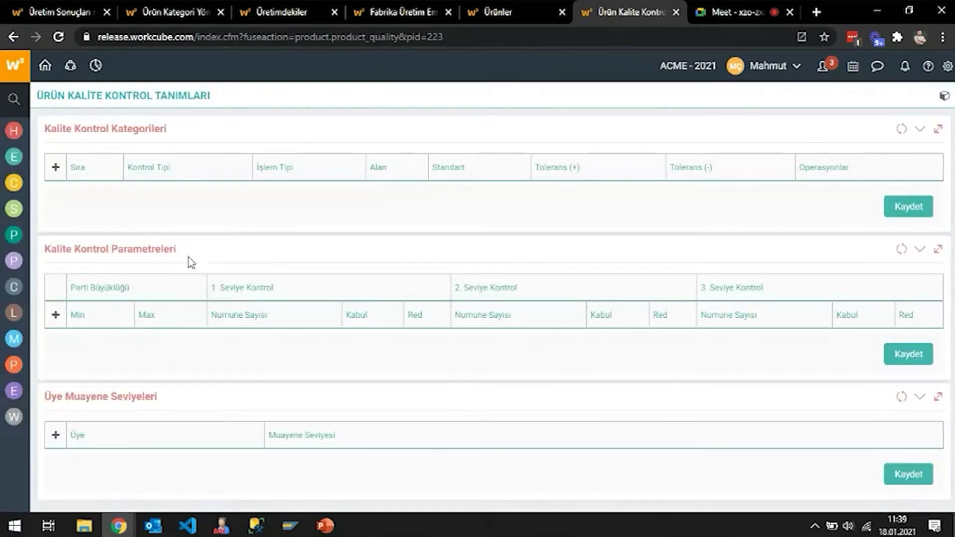
Add a Kalite Kontrol Kategorileri row with control type Yüzey Kontrolü for the product and confirm saving it
left_click(56, 168)
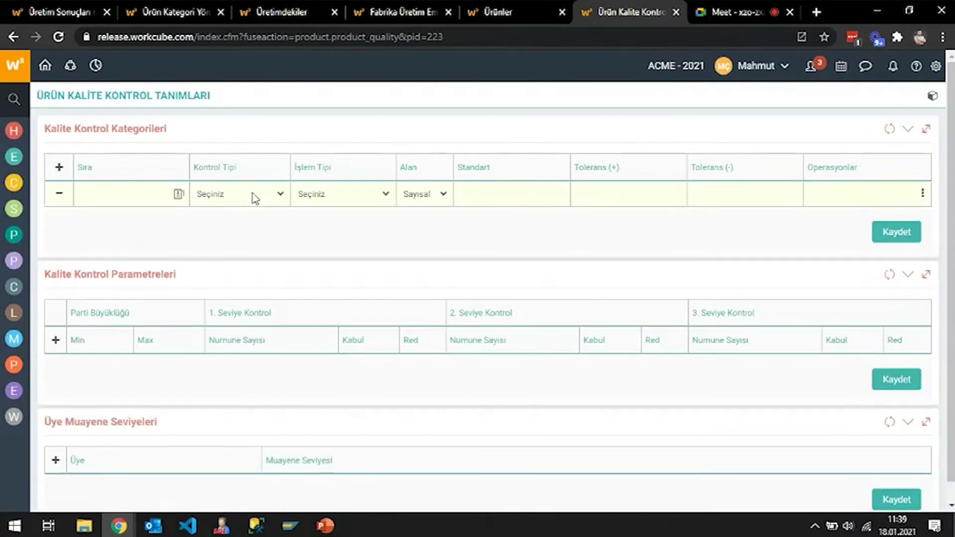
left_click(255, 196)
left_click(276, 358)
left_click(356, 194)
left_click(448, 202)
left_click(875, 233)
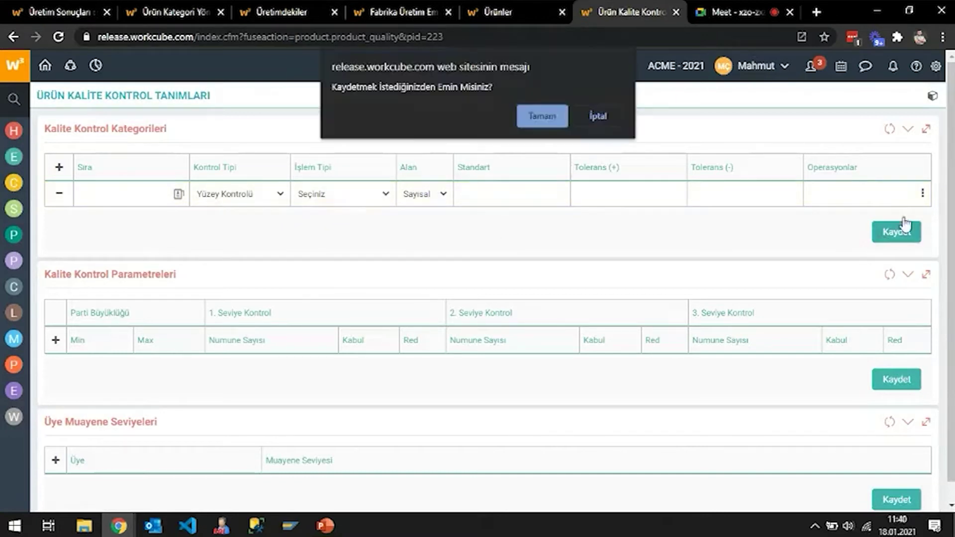
left_click(543, 116)
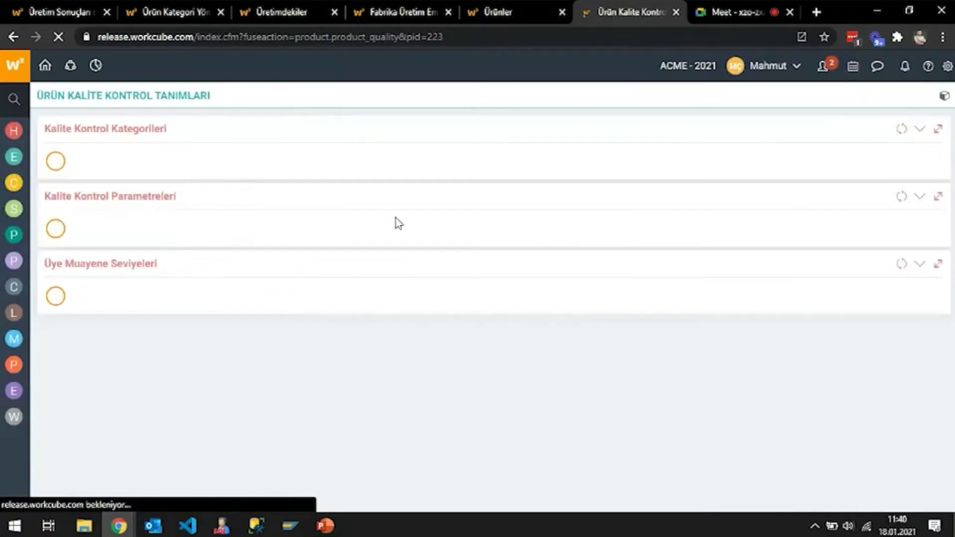
Open a new quality control record for the Montebent Somun (Çubuk İşleme) row of production result 61
left_click(55, 12)
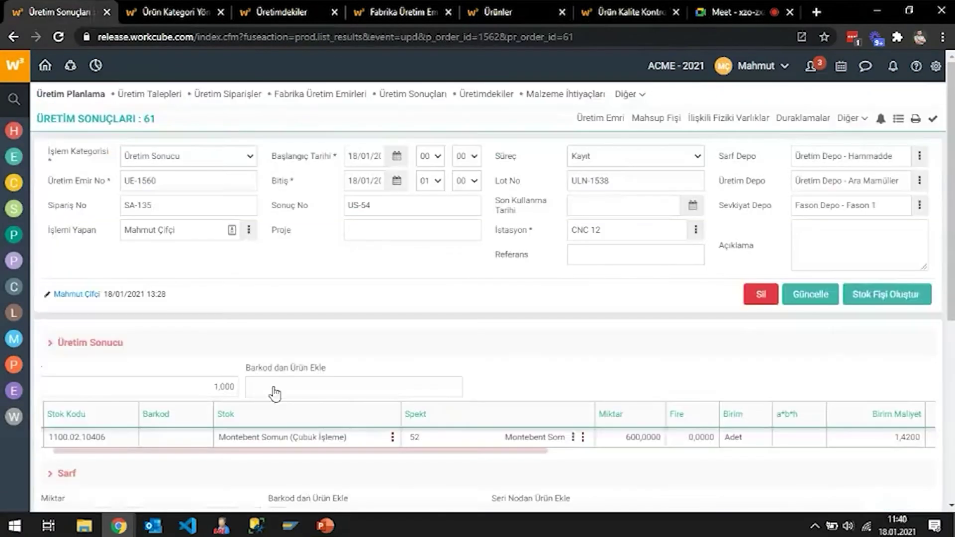
left_click_drag(323, 446, 891, 439)
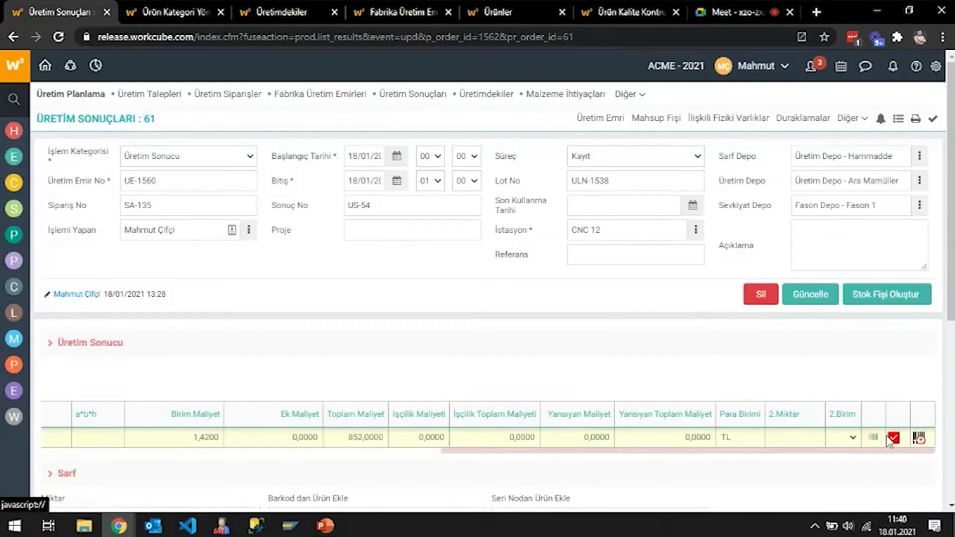
left_click(894, 439)
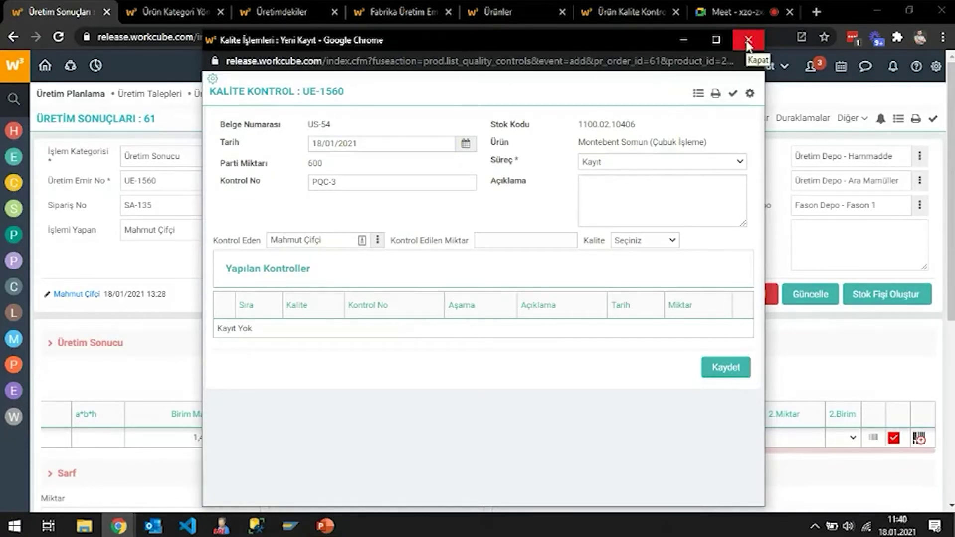
Review the quality control form's Page Settings, close the form unsaved and return to the product's quality control definitions
mouse_move(214, 80)
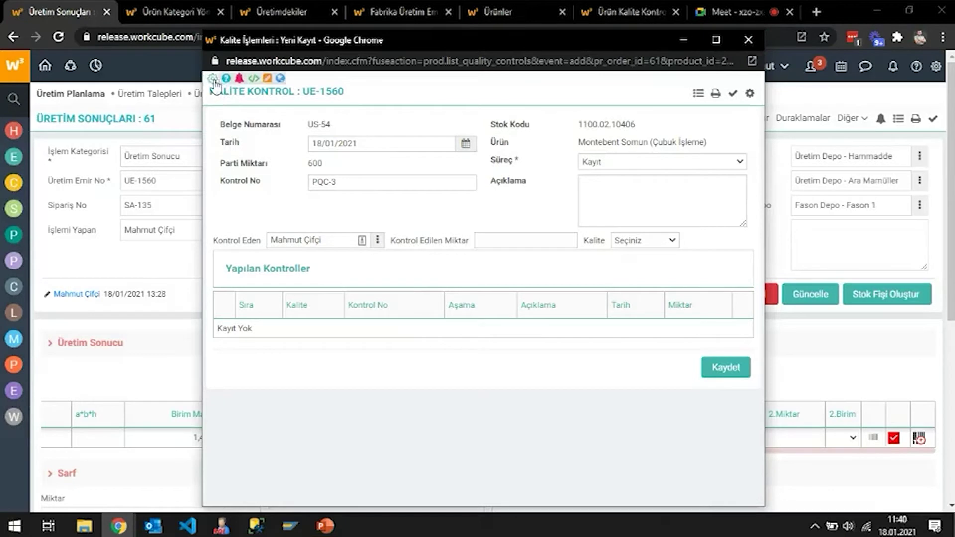
left_click(267, 79)
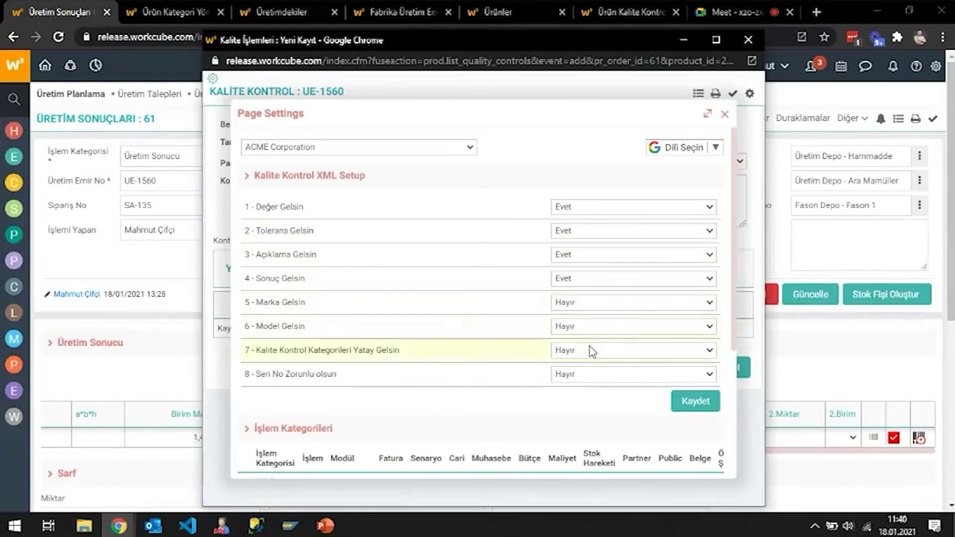
mouse_move(591, 351)
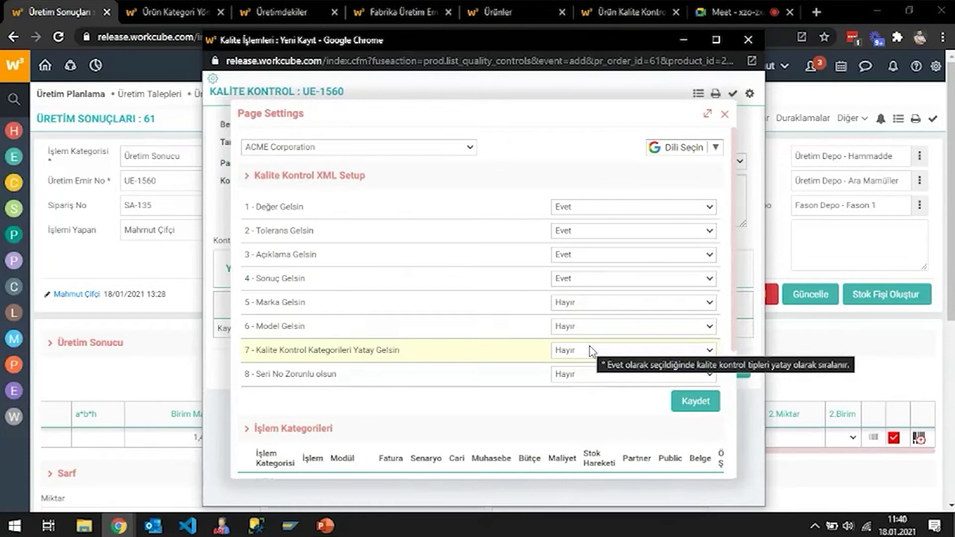
left_click(587, 381)
left_click(588, 381)
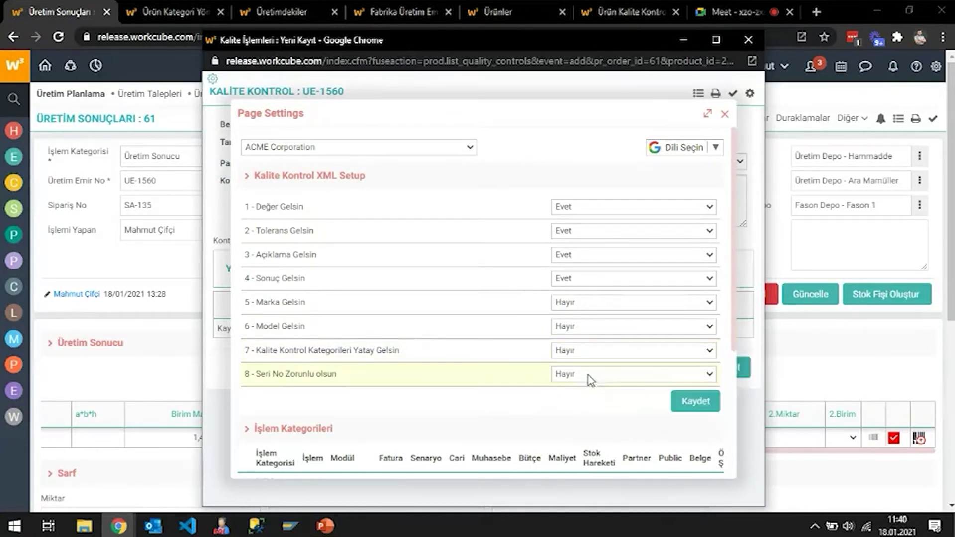
left_click(724, 118)
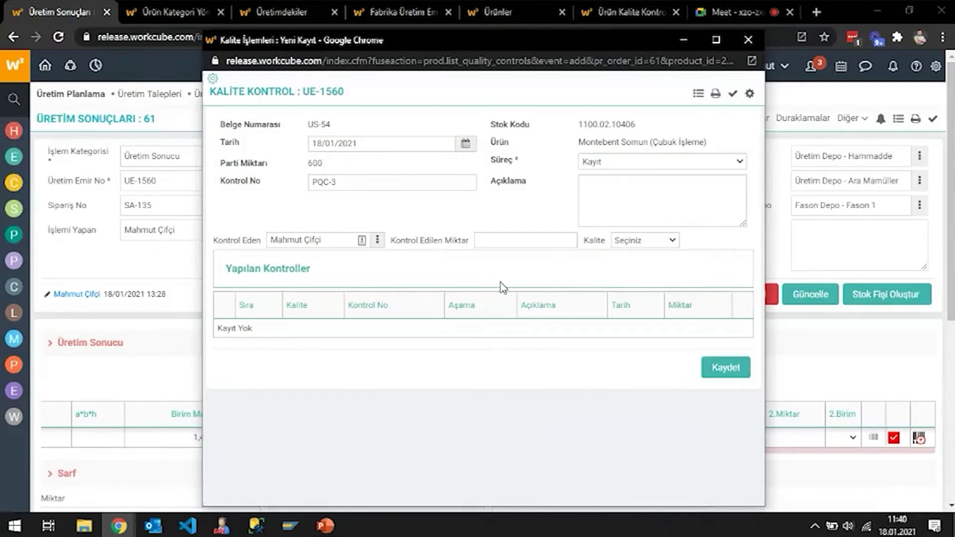
left_click(754, 39)
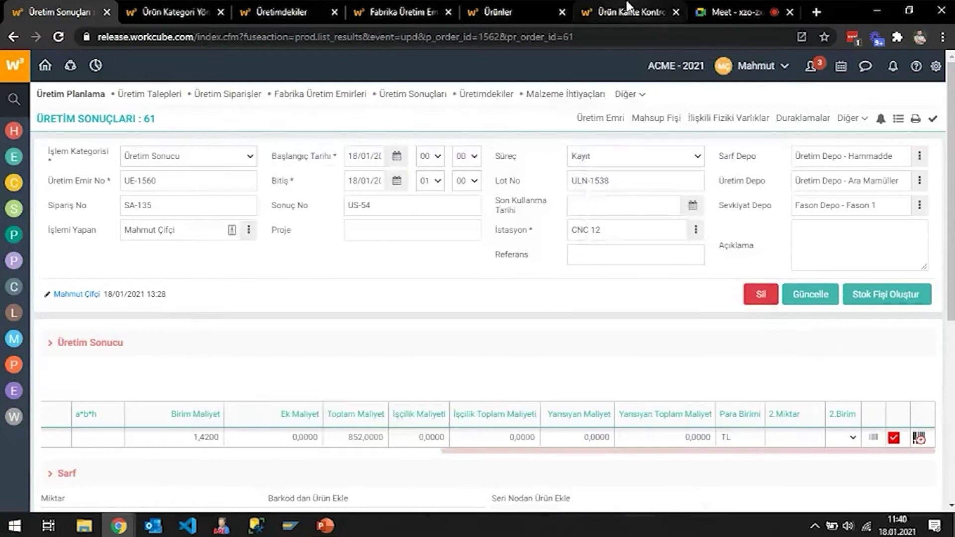
left_click(627, 12)
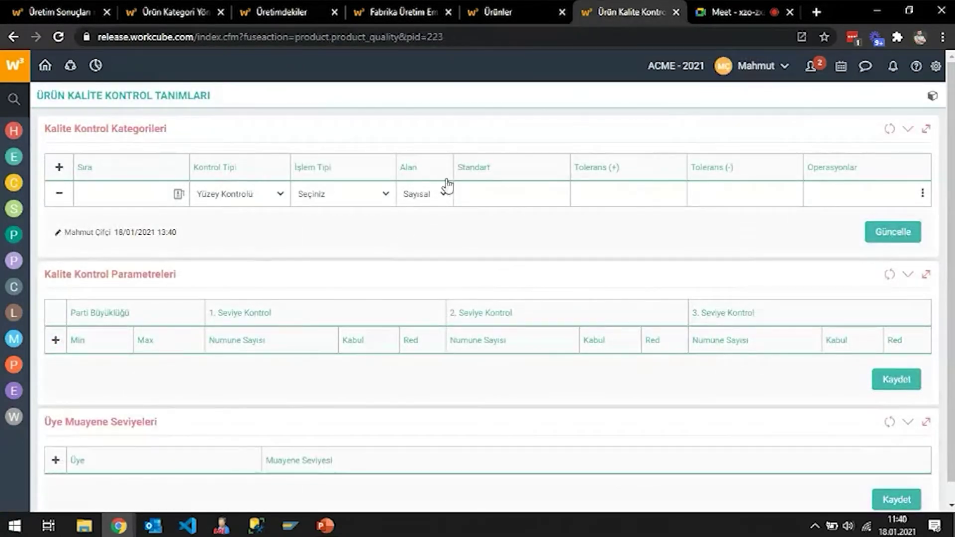
Set the Yüzey Kontrolü row's Standart to 100 and both tolerances to 3, then update the quality control categories
left_click(437, 194)
left_click(507, 195)
left_click(890, 233)
left_click(546, 119)
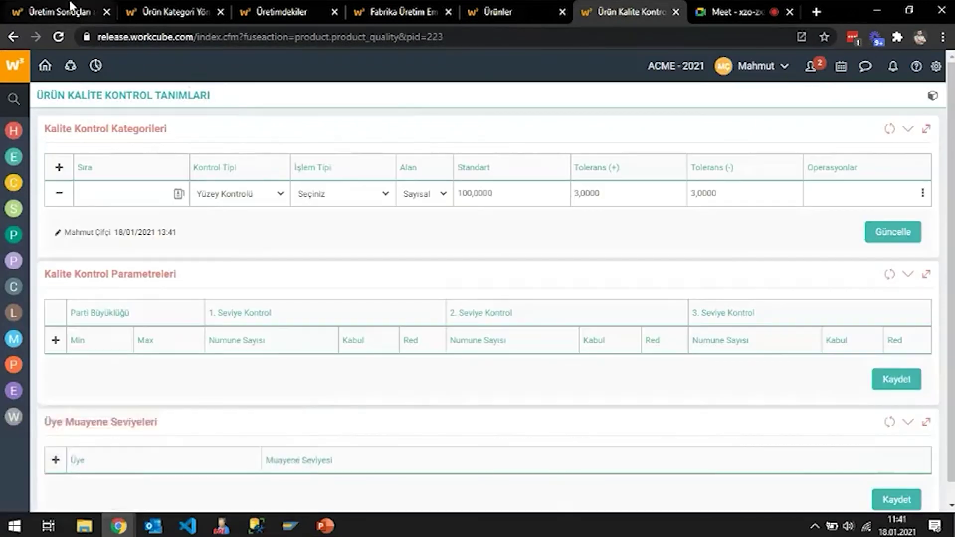
Check the quality control form for production result 61, close it unsaved and review the result's product row
left_click(59, 12)
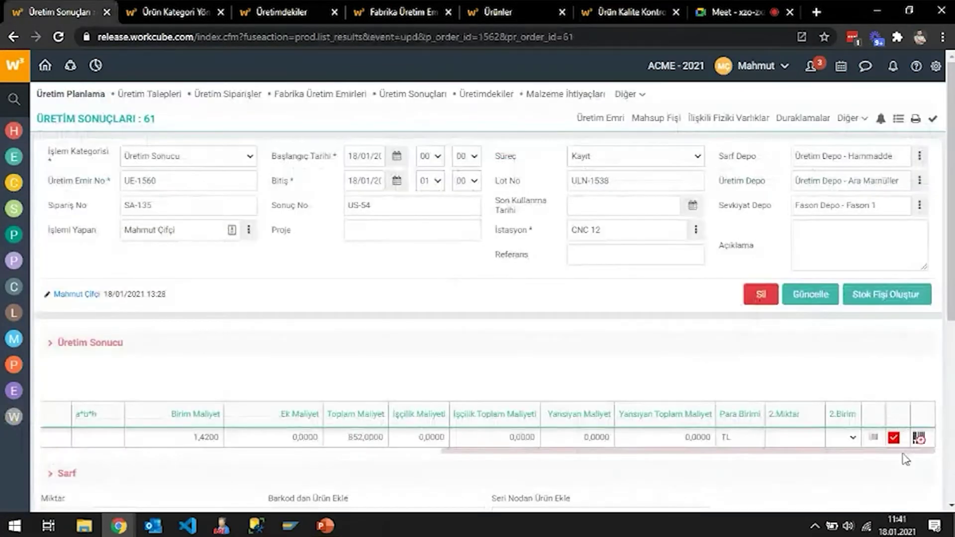
left_click(894, 438)
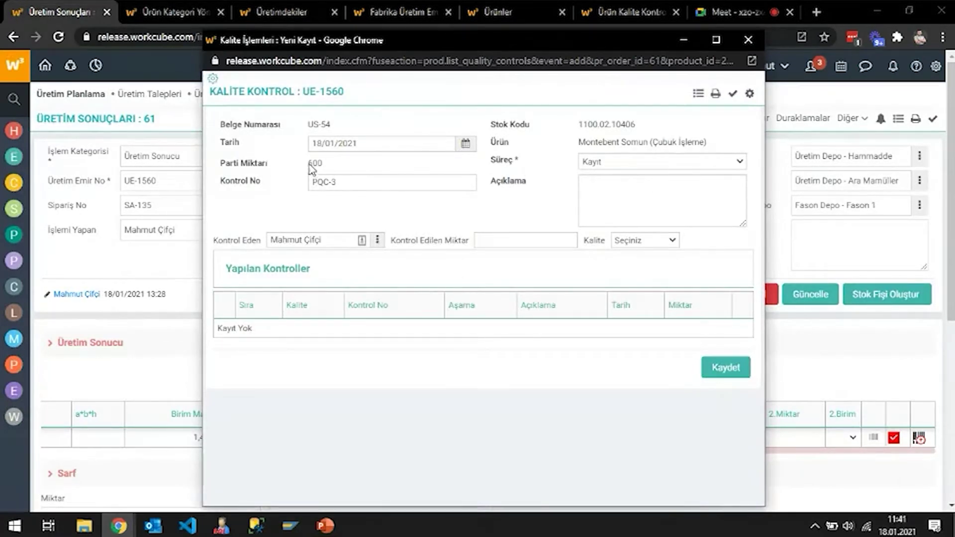
left_click(748, 40)
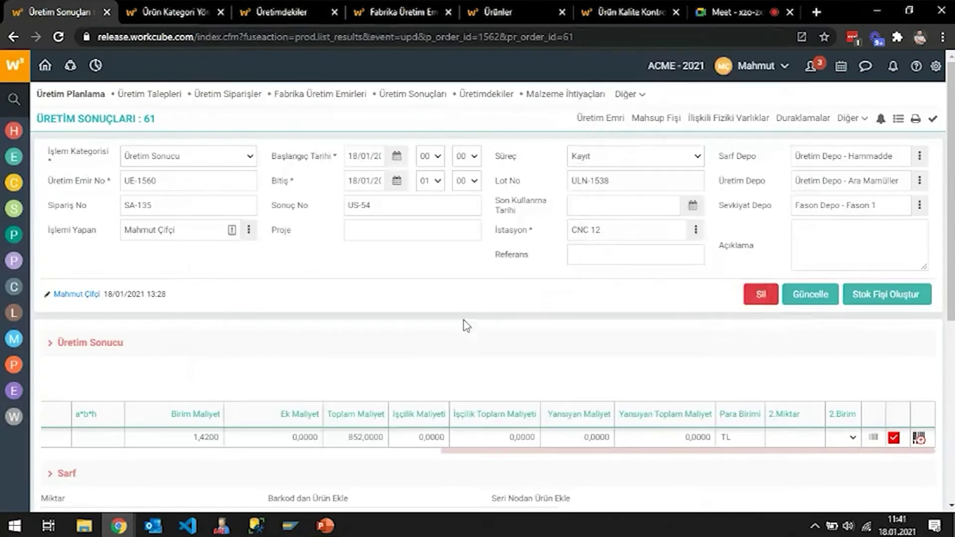
scroll(595, 451, "down", 3)
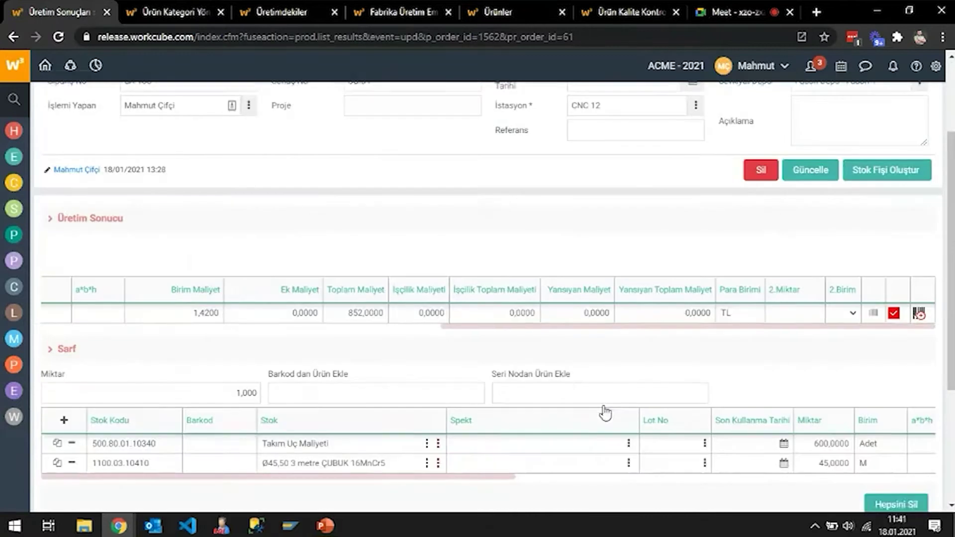
left_click_drag(840, 310, 230, 373)
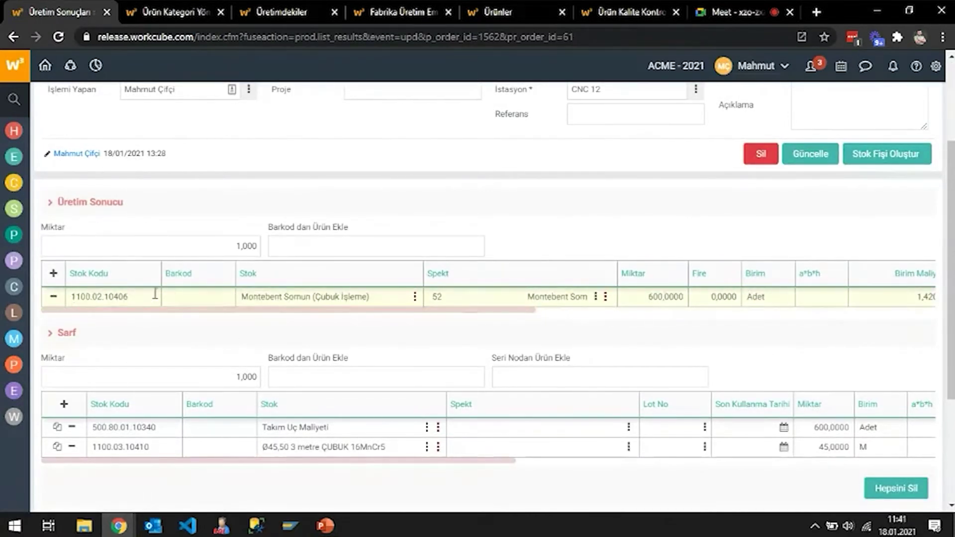
Go back from the quality control definitions to the detail page of the product Montebent Somun (Çubuk İşleme)
left_click(492, 11)
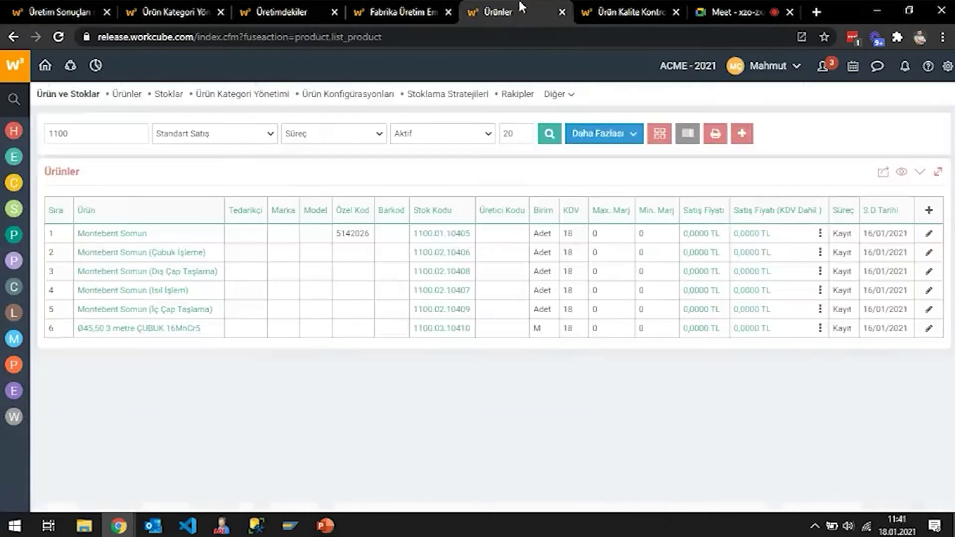
left_click(609, 11)
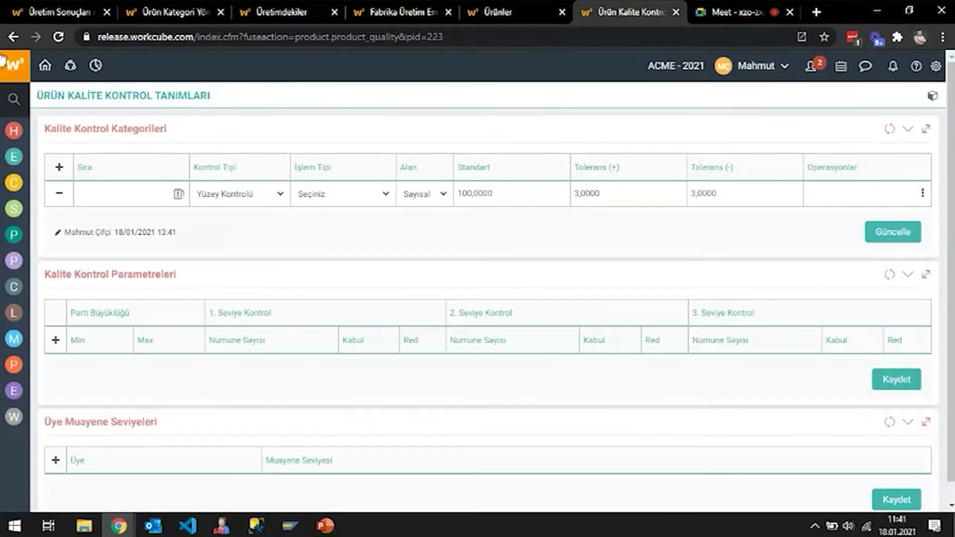
key("F5")
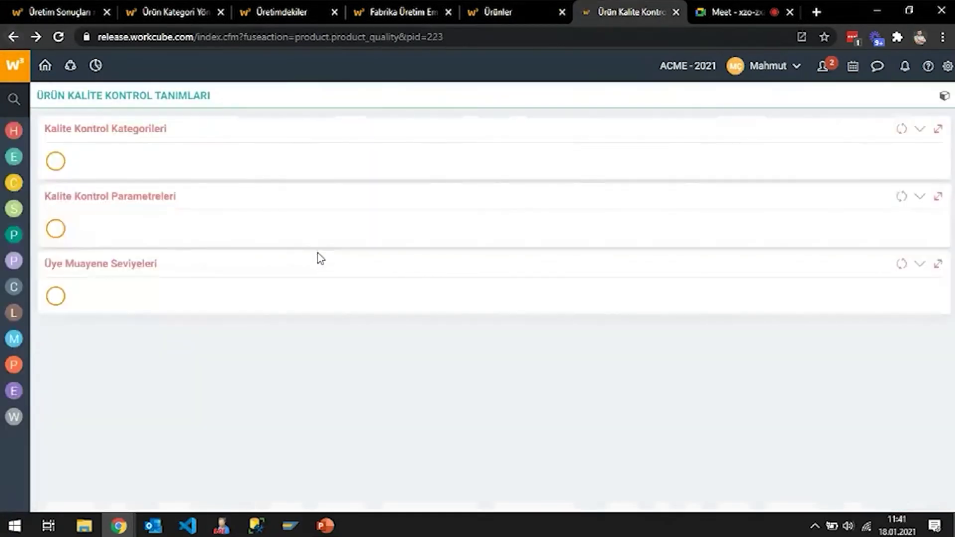
left_click(13, 37)
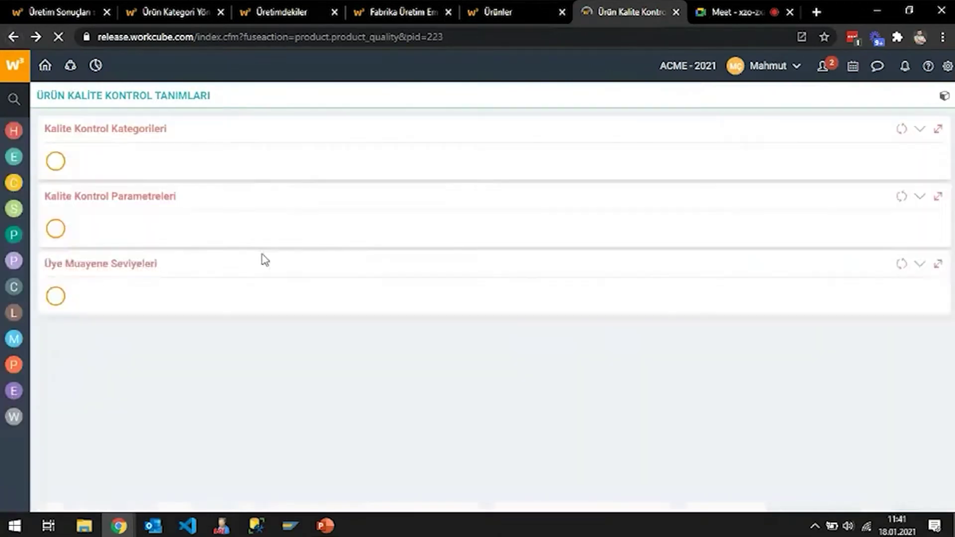
left_click(55, 11)
left_click(630, 11)
left_click(12, 37)
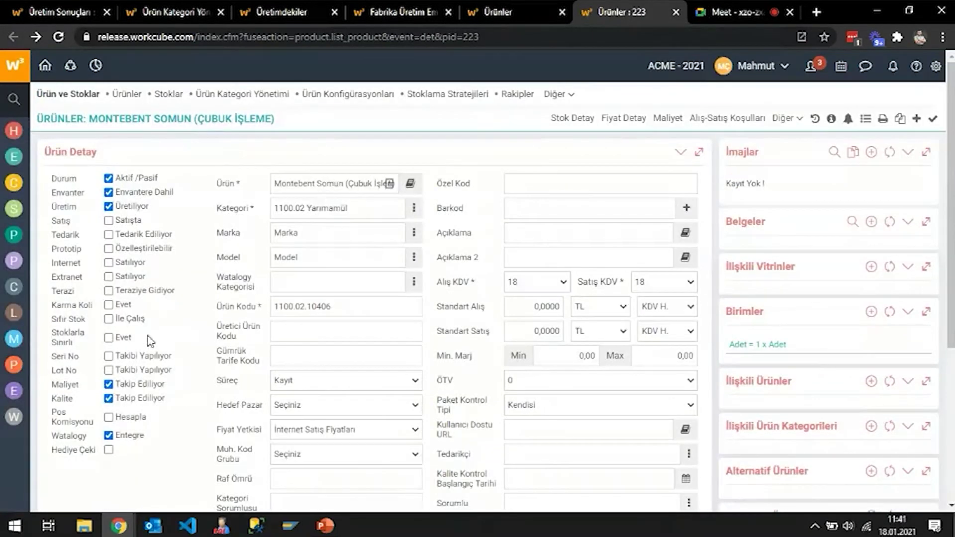
Turn off the Kalite Takip Ediliyor option for Montebent Somun (Çubuk İşleme) and confirm the product update
left_click(108, 399)
left_click(109, 398)
left_click(108, 399)
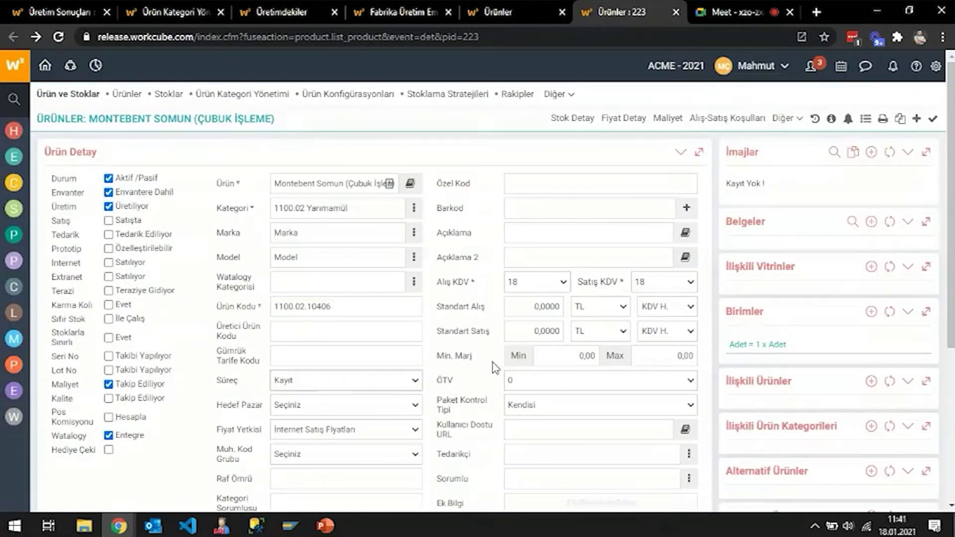
scroll(398, 423, "down", 2)
left_click(673, 466)
left_click(528, 110)
Reload production result 61 and create its stock receipts, confirming the creation
left_click(92, 11)
right_click(399, 141)
left_click(441, 181)
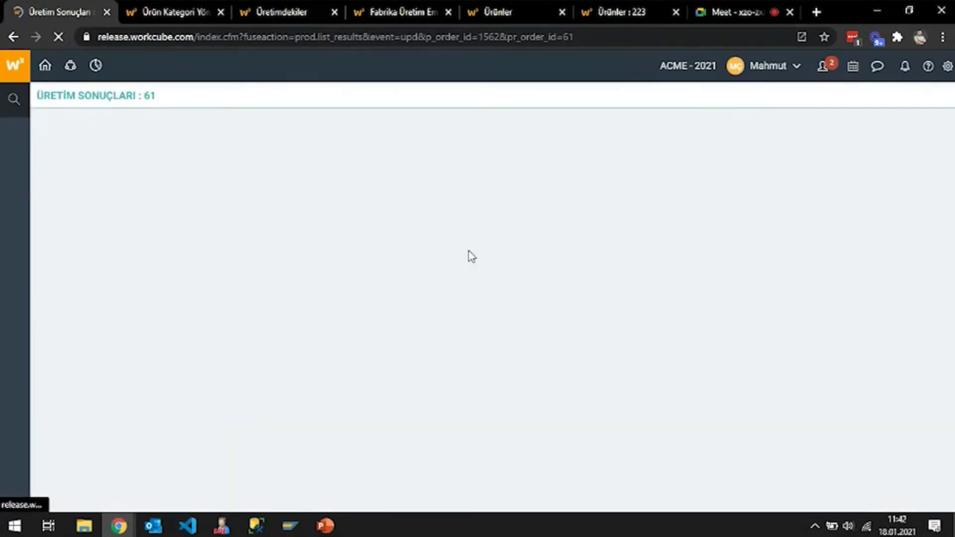
scroll(522, 245, "up", 3)
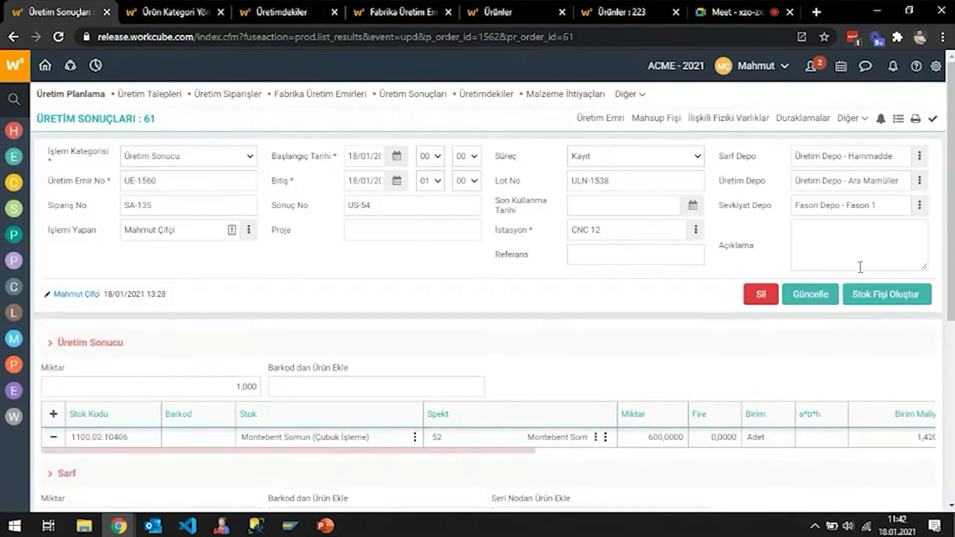
left_click(888, 295)
left_click(548, 120)
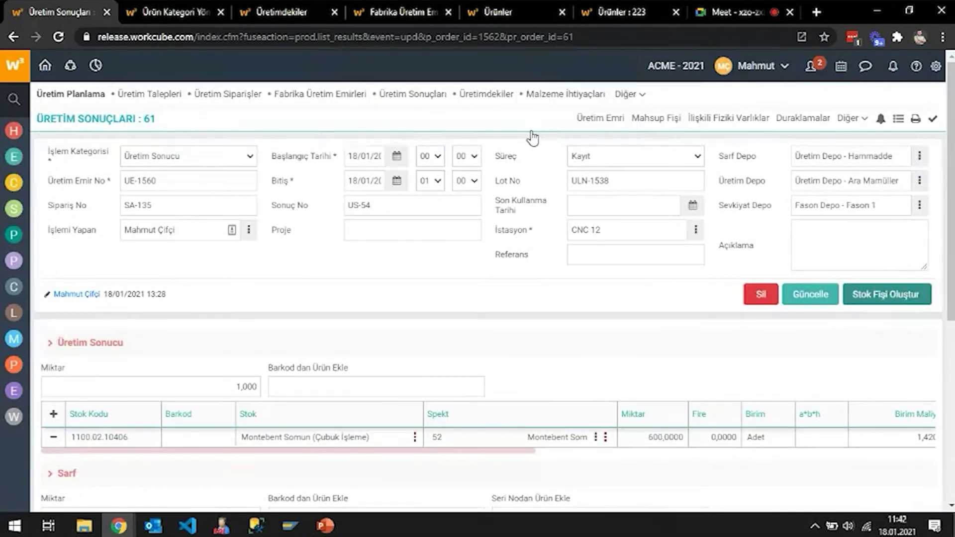
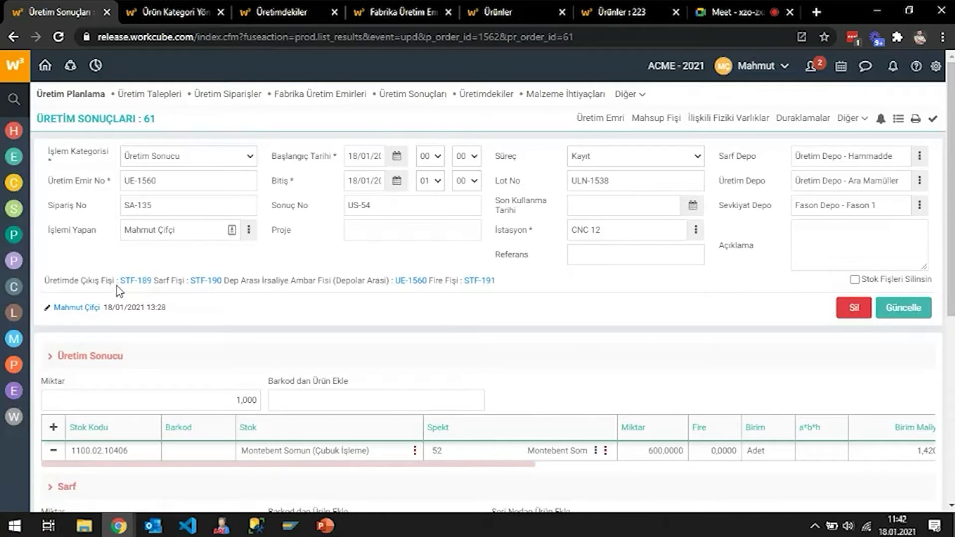
Review the Üretimden Çıkış Fişi and the Sarf Fişi linked to production result 61, closing each one
left_click(147, 282)
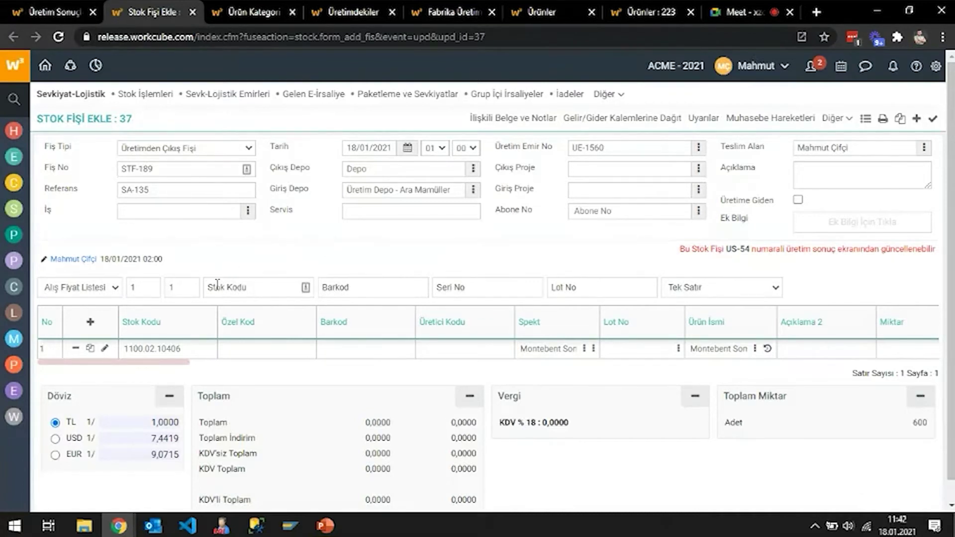
left_click(152, 343)
left_click(192, 11)
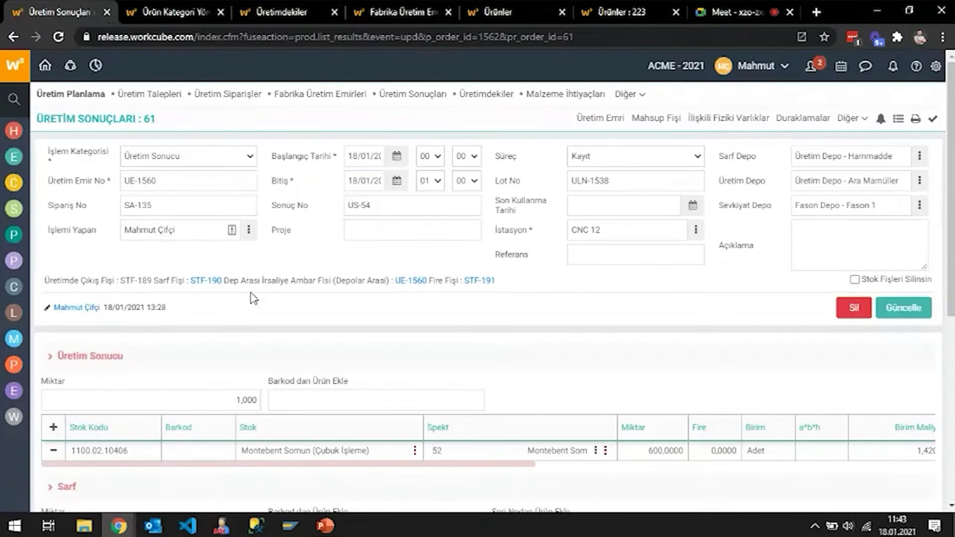
left_click(212, 282)
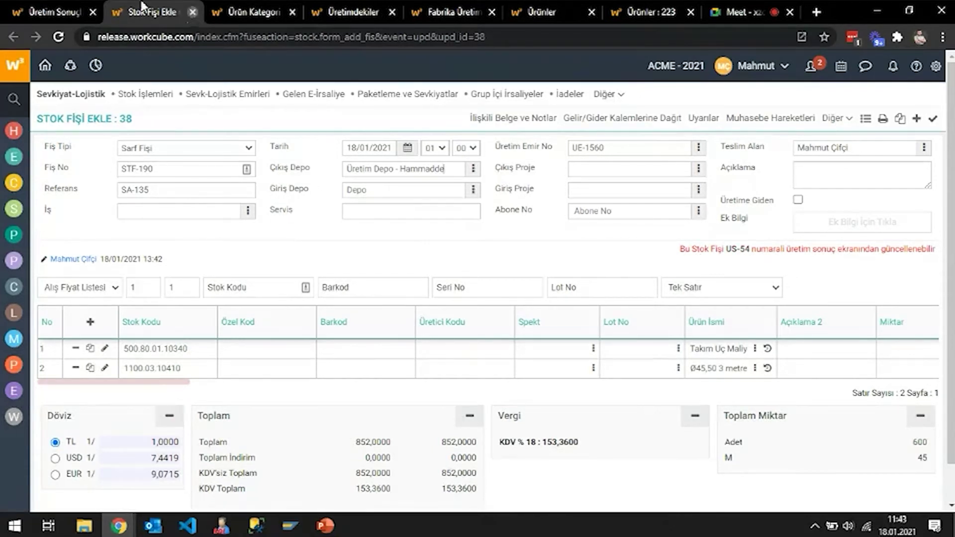
left_click(192, 12)
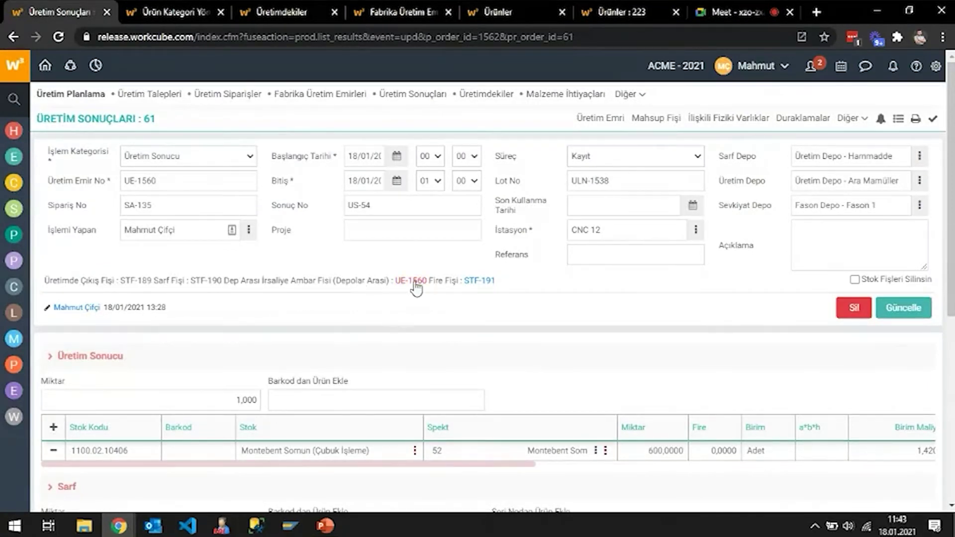
Open the linked inter-warehouse dispatch note, mark it as Teslim Al, confirm the update and close it
left_click(890, 203)
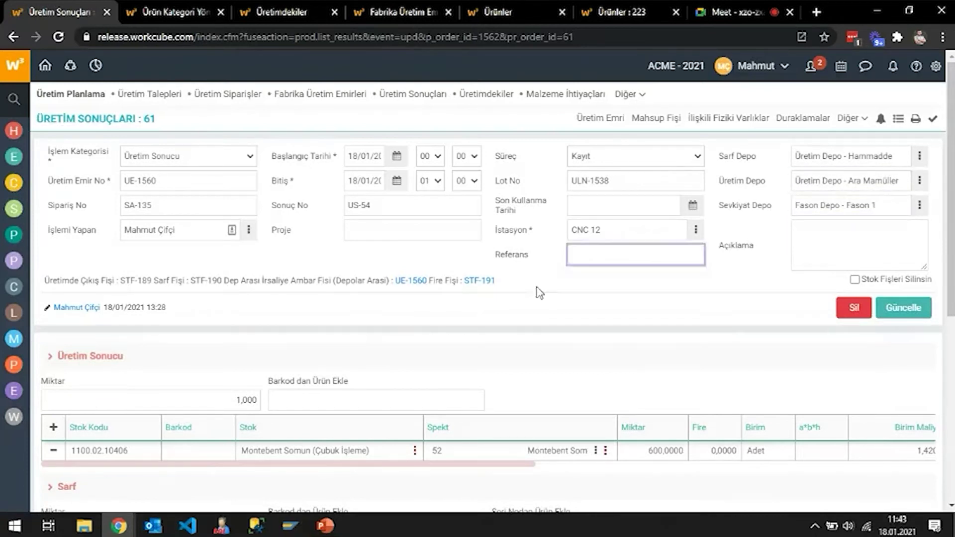
left_click(416, 281)
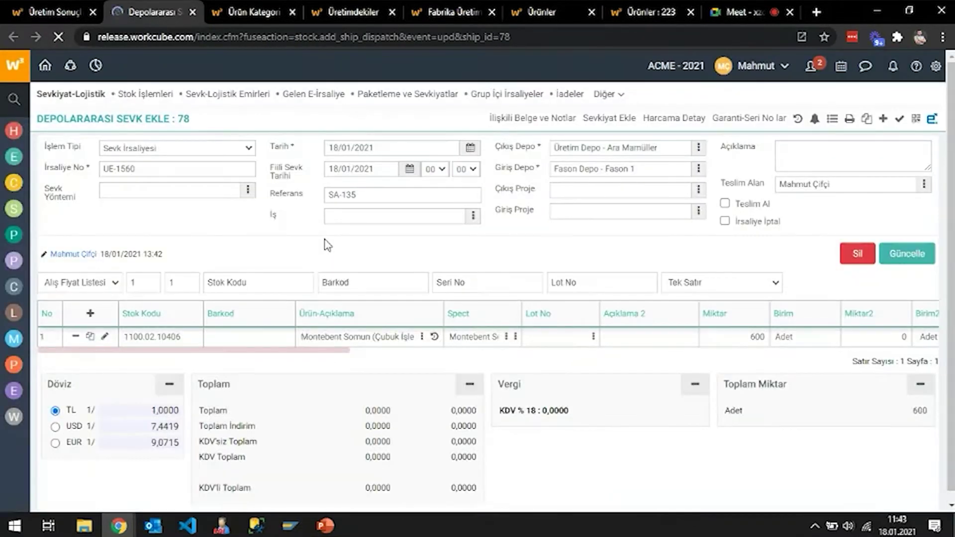
left_click(657, 166)
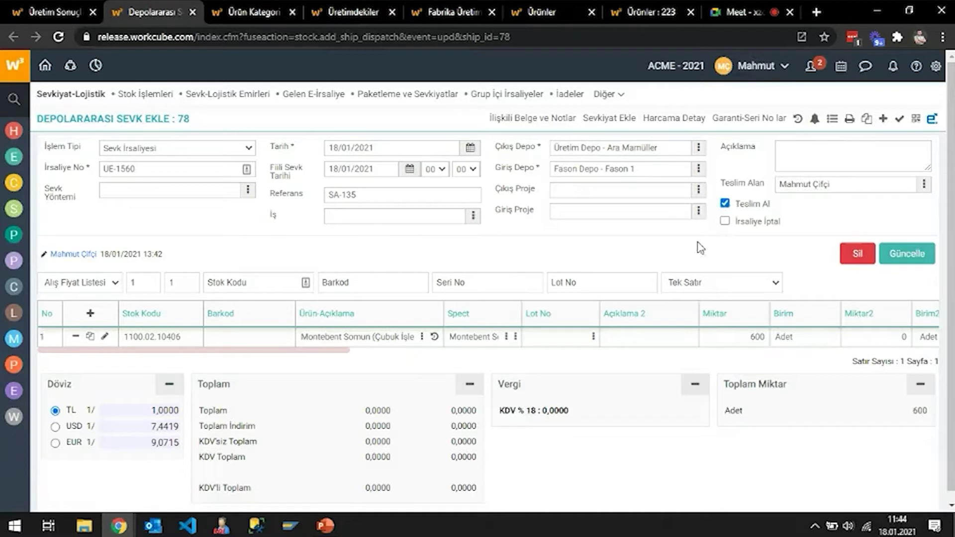
left_click(905, 260)
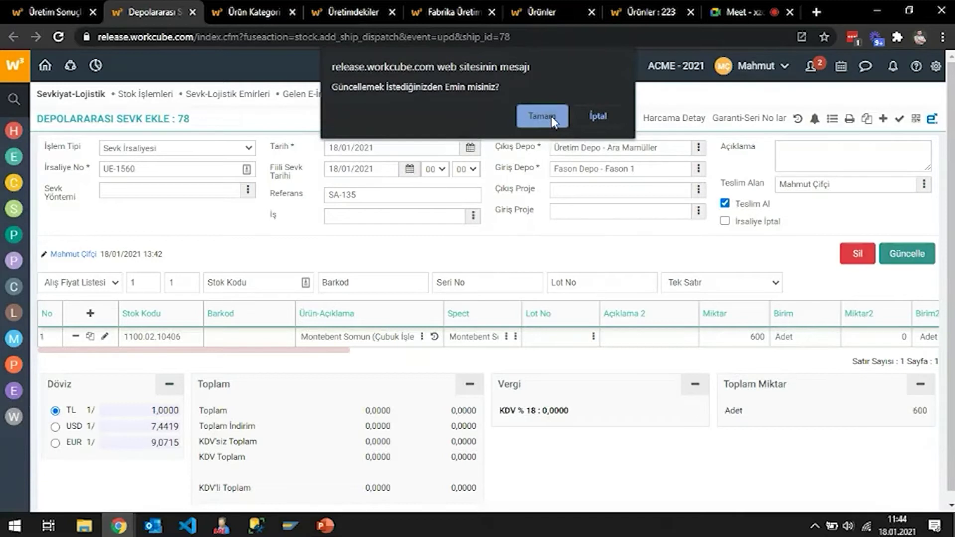
left_click(551, 116)
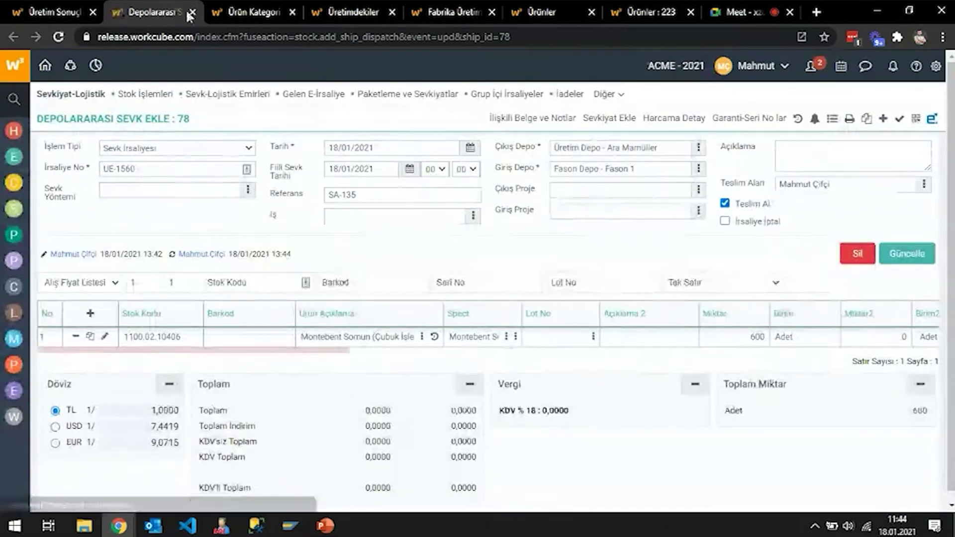
left_click(191, 13)
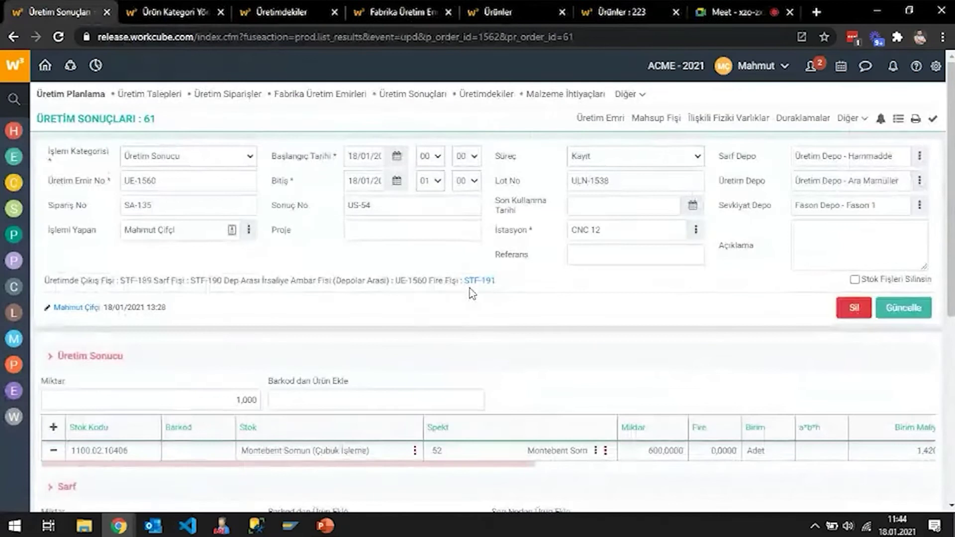
Compare the production result's Fire section with its linked Fire Fişi and close the receipt
scroll(480, 308, "down", 7)
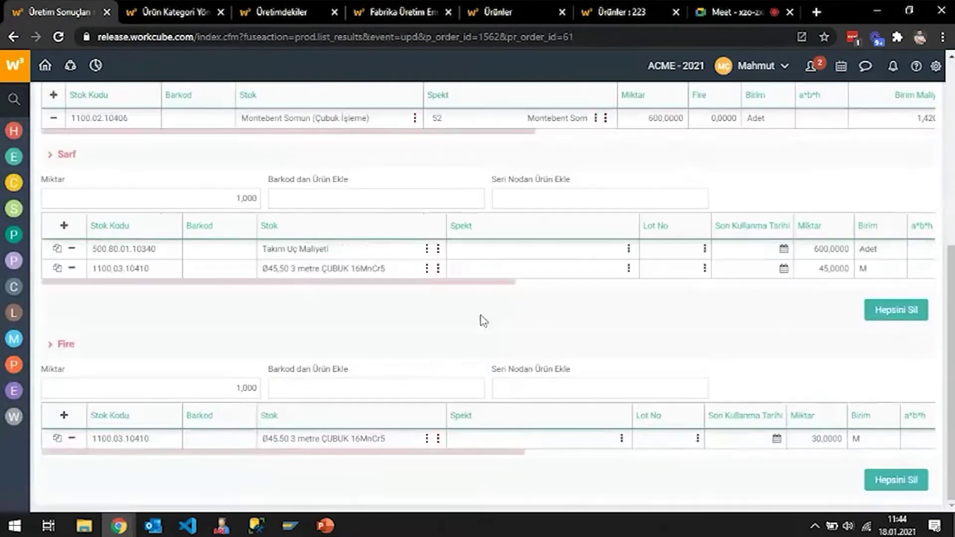
scroll(160, 454, "up", 7)
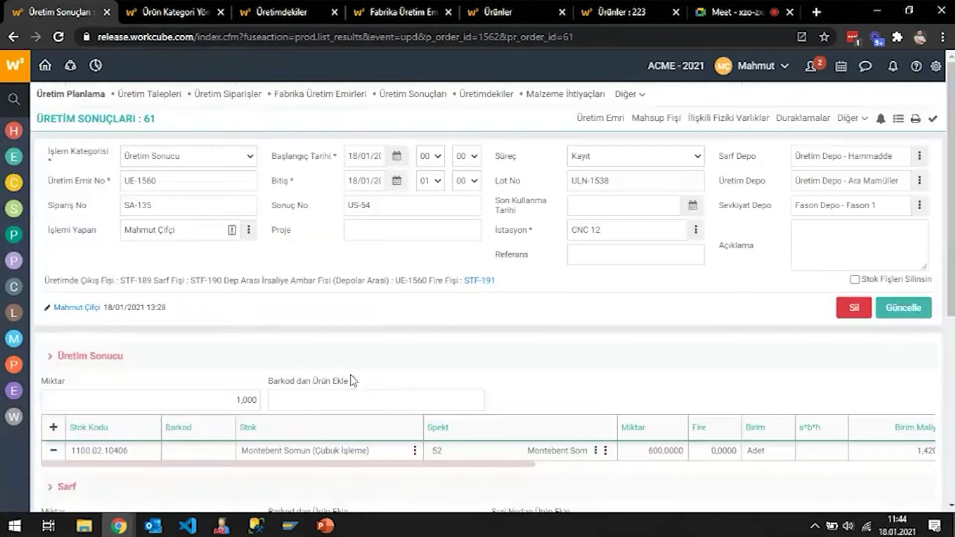
left_click(479, 281)
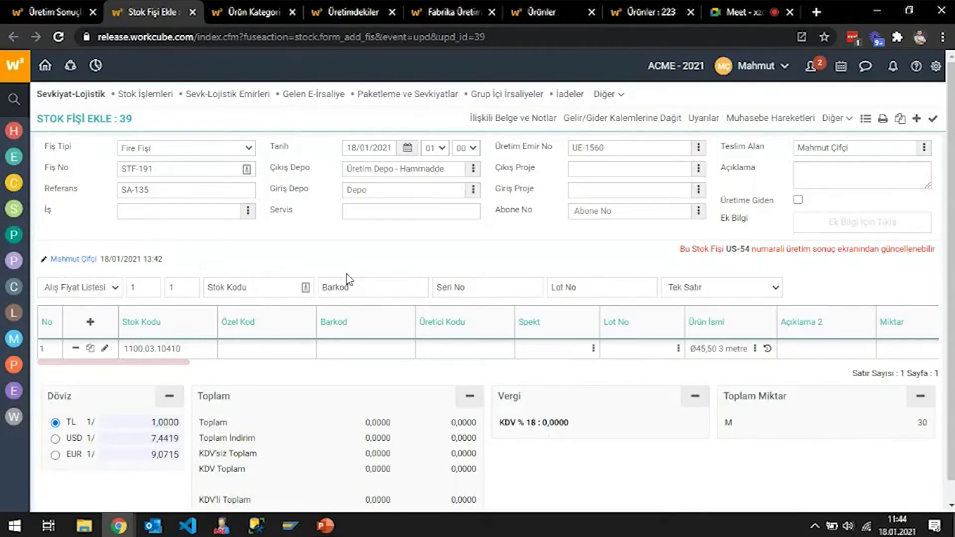
left_click(193, 12)
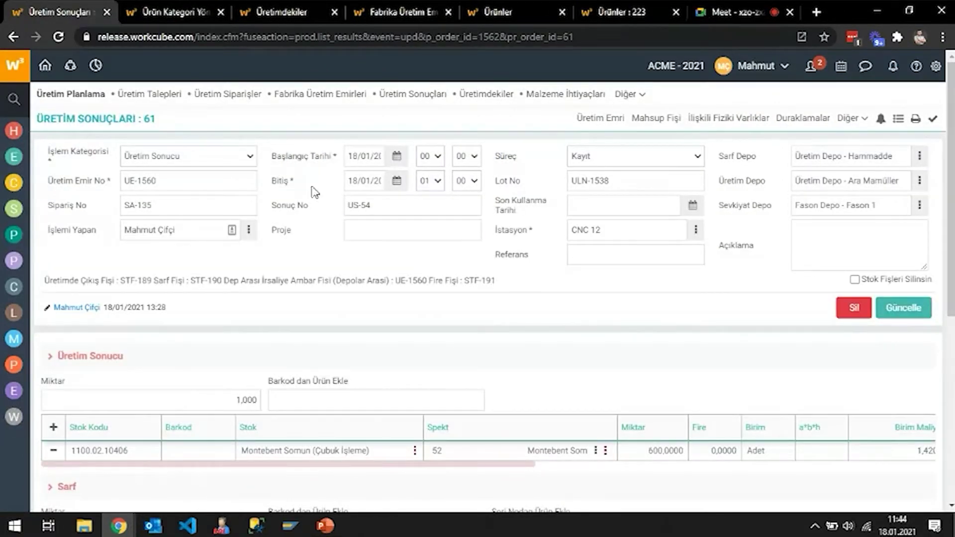
Rerun the Üretimdekiler search and open Fabrika Üretim Emirleri separately, filtered by the sales order number
left_click(286, 11)
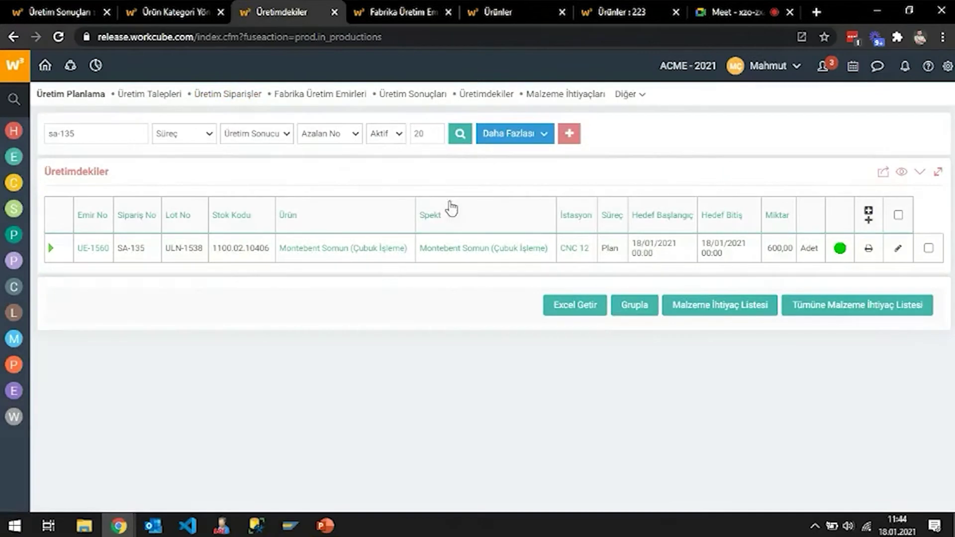
left_click(458, 134)
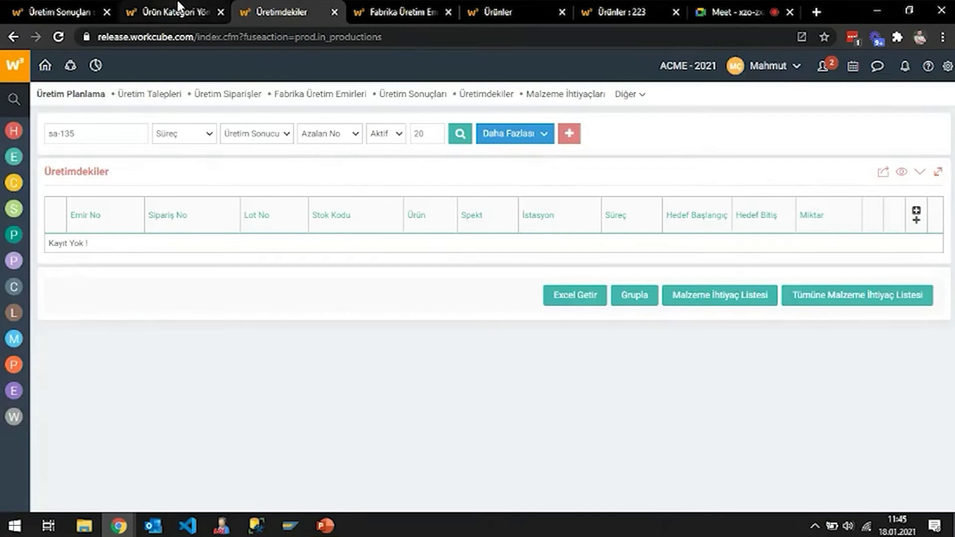
middle_click(302, 95)
left_click(348, 11)
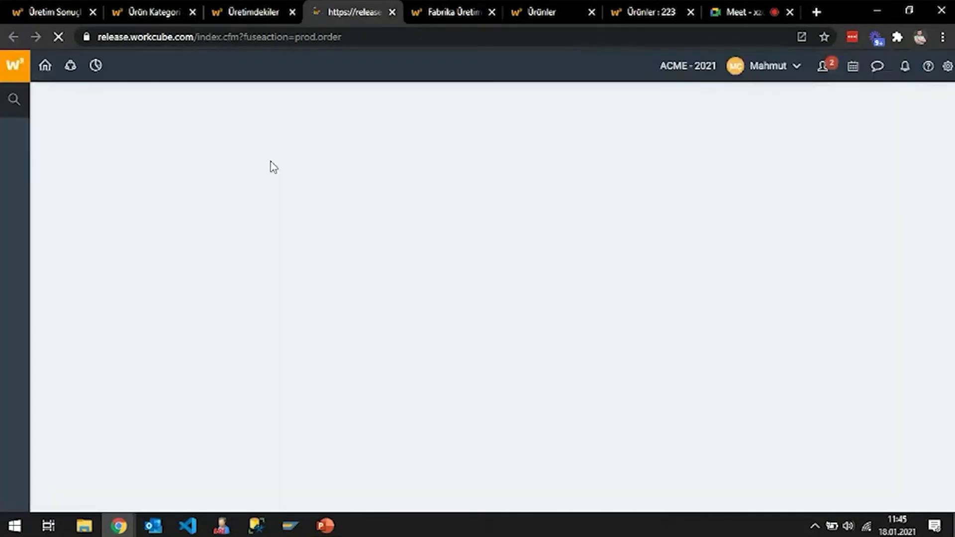
type("sa-135")
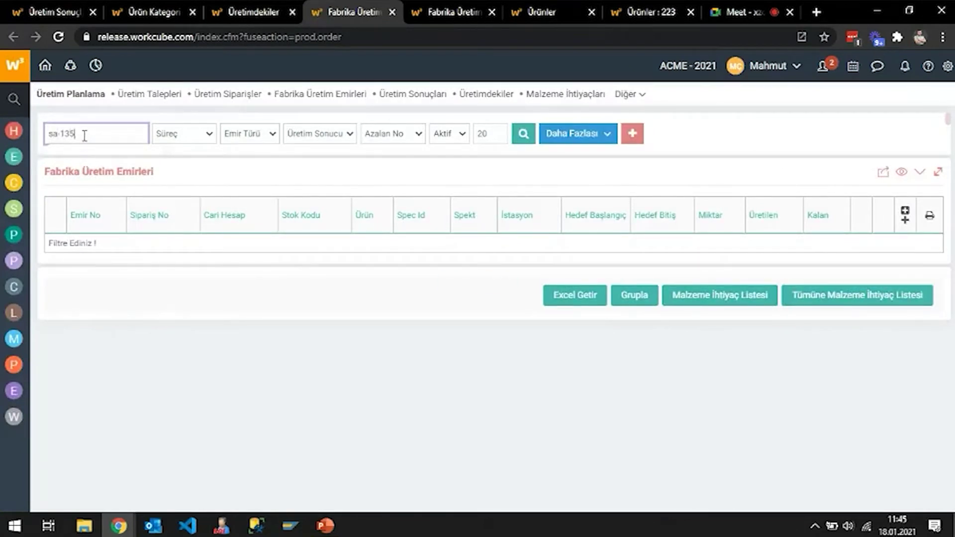
key("Return")
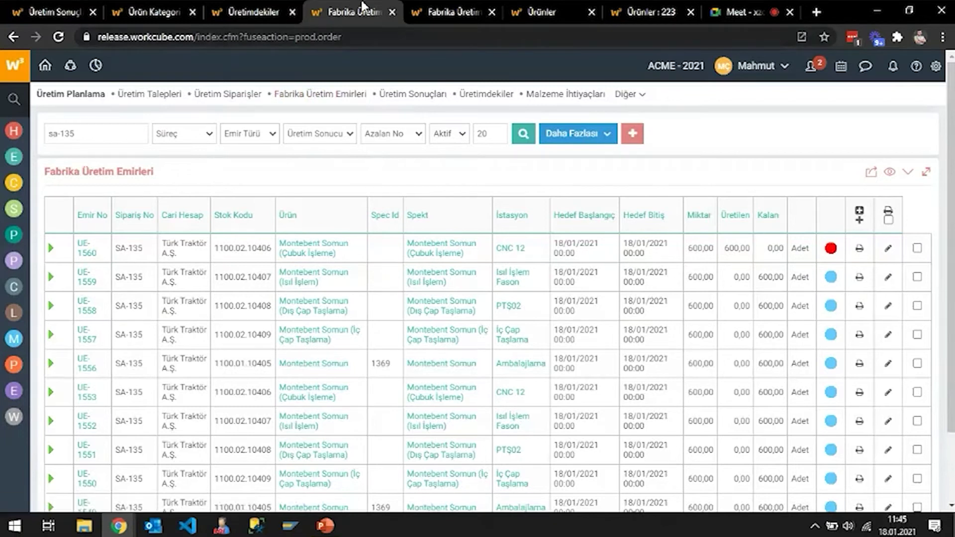
Close the Ürünler list and open the Ürün Ağacı of Montebent Somun (Çubuk İşleme) from its product record
left_click(655, 11)
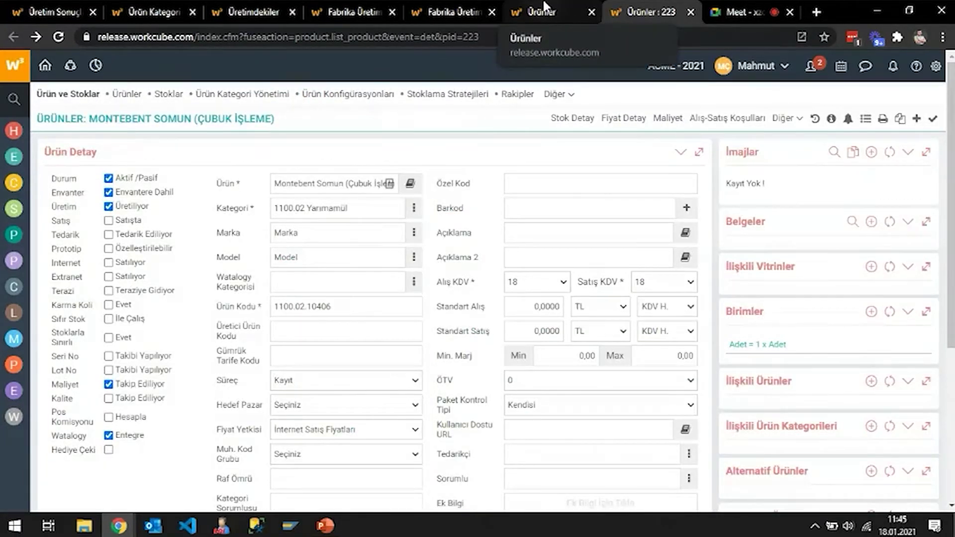
left_click(546, 7)
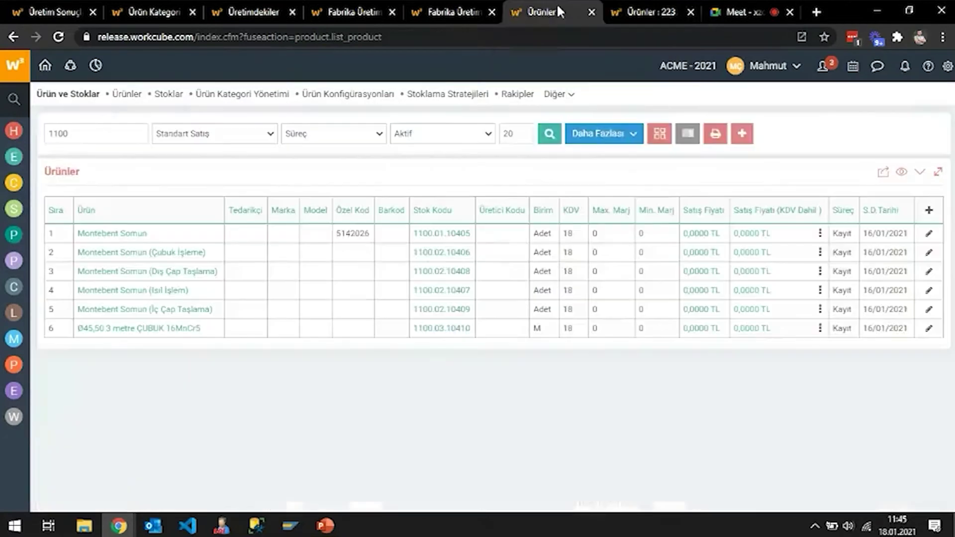
left_click(652, 4)
left_click(546, 6)
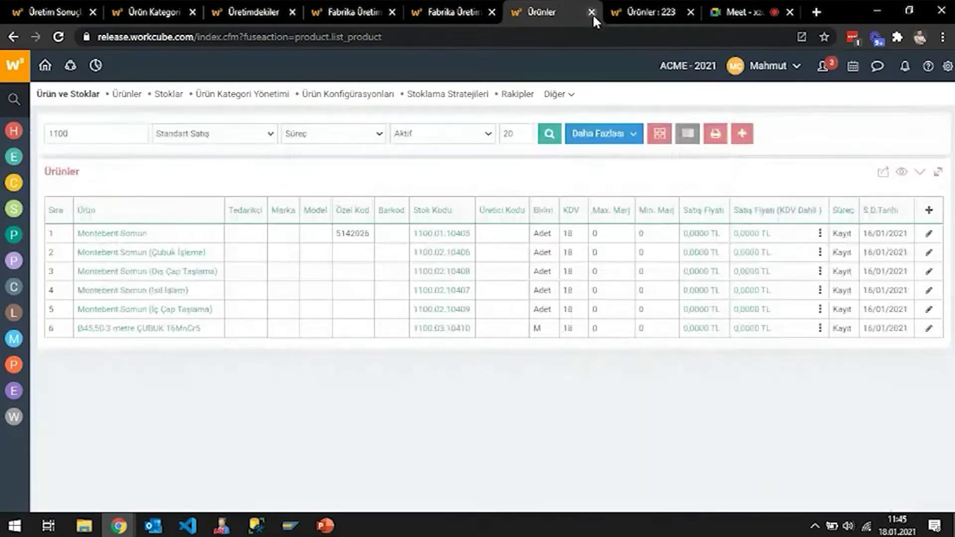
left_click(591, 12)
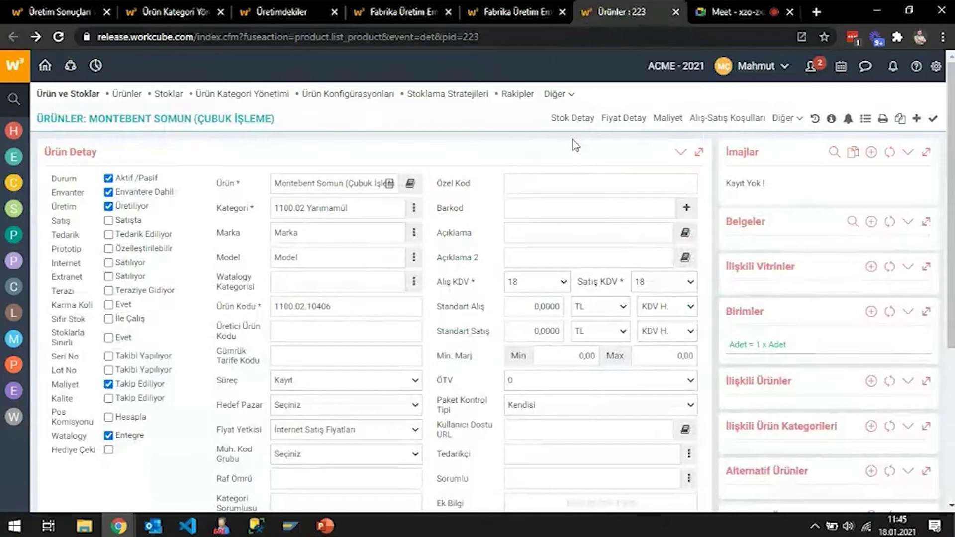
left_click(784, 119)
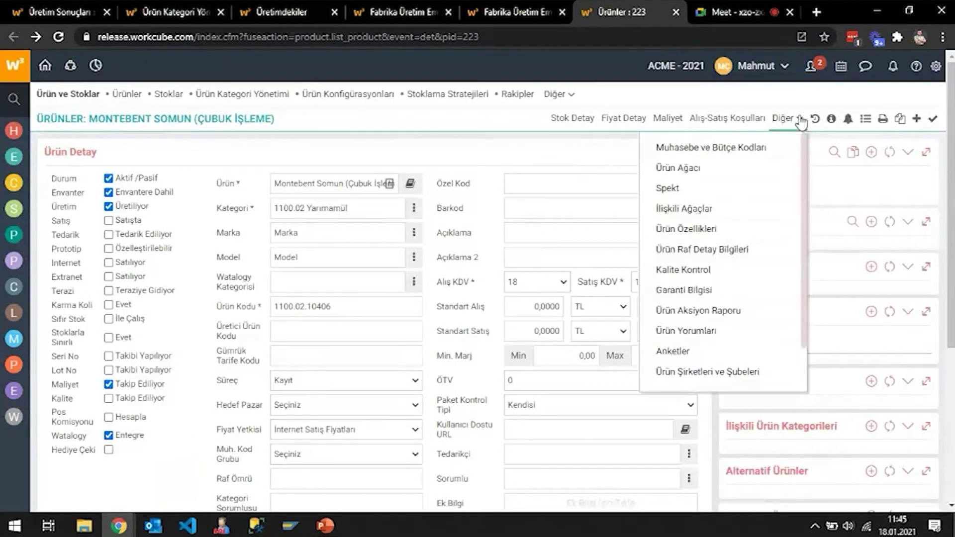
left_click(677, 169)
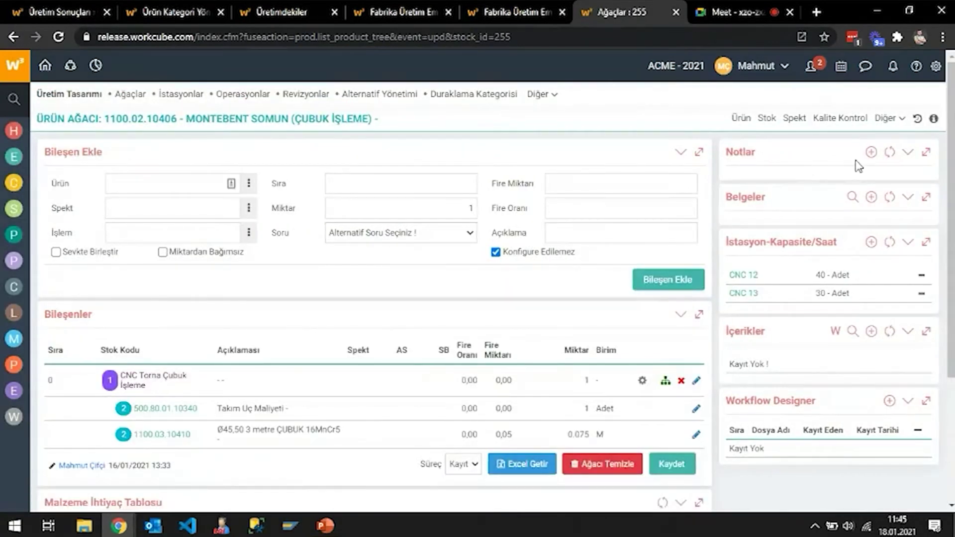
Open the product tree's Üretim Öngörülen Maliyet page and examine the material, station and total costs
left_click(887, 119)
left_click(789, 175)
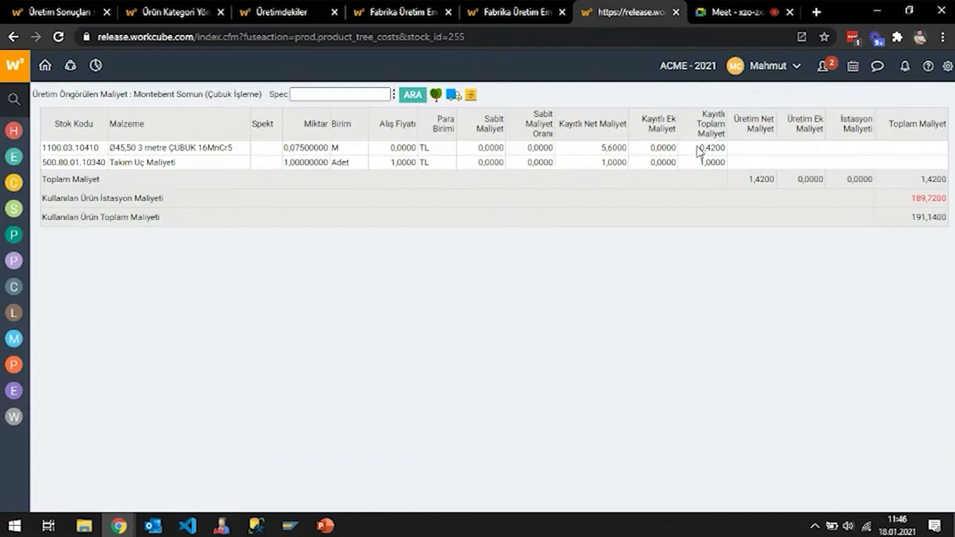
left_click_drag(699, 150, 730, 149)
left_click(720, 147)
left_click_drag(908, 199, 950, 203)
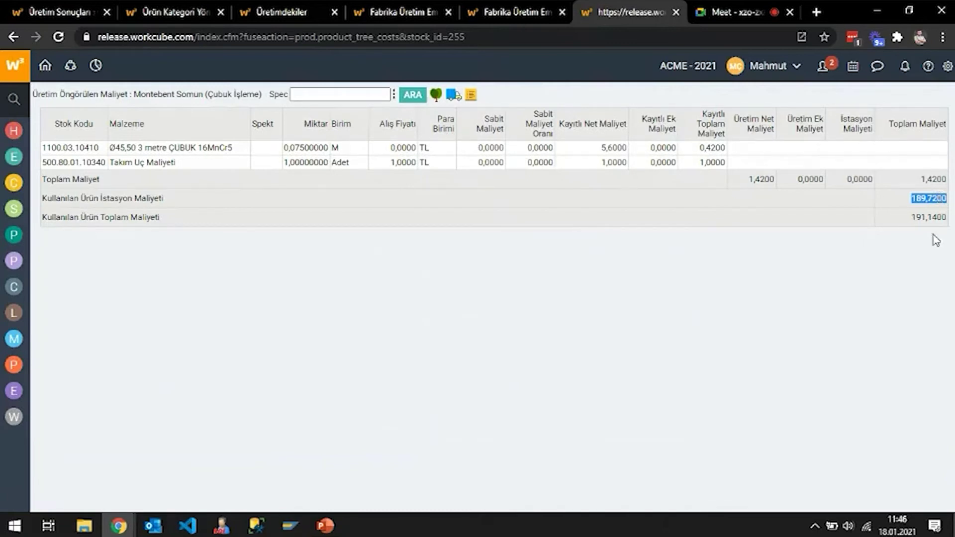
left_click(925, 179)
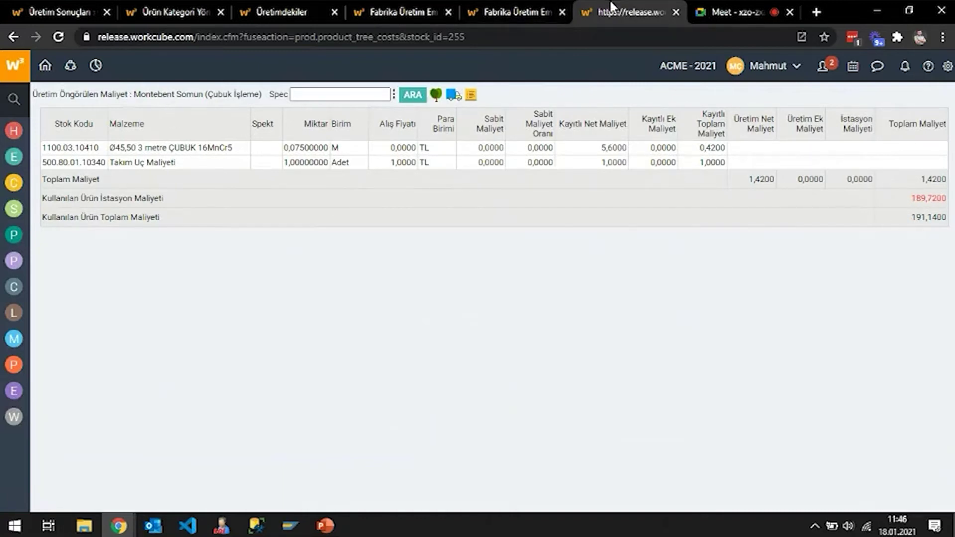
Close the cost page, the duplicate order list, Üretimdekiler and the product category page, and return to production result 61
key("ctrl+w")
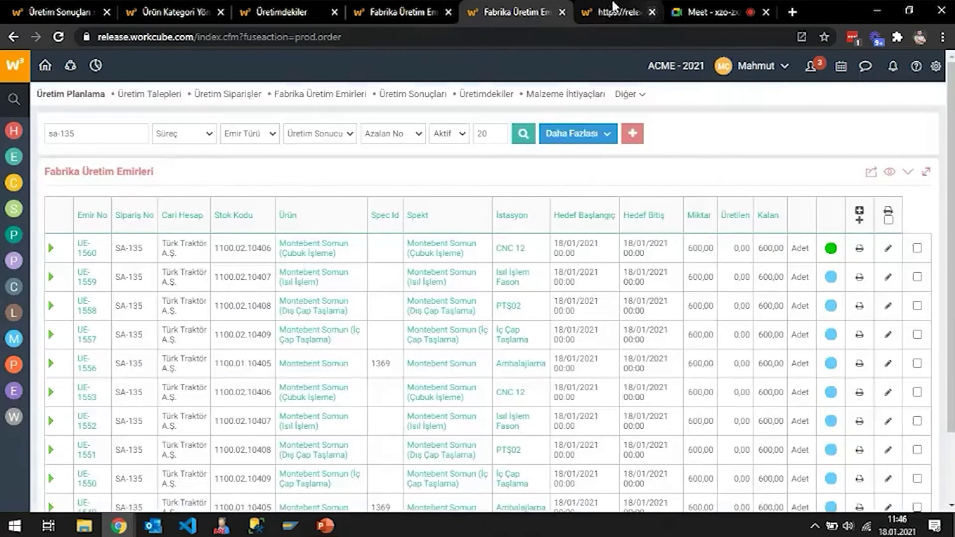
left_click(441, 7)
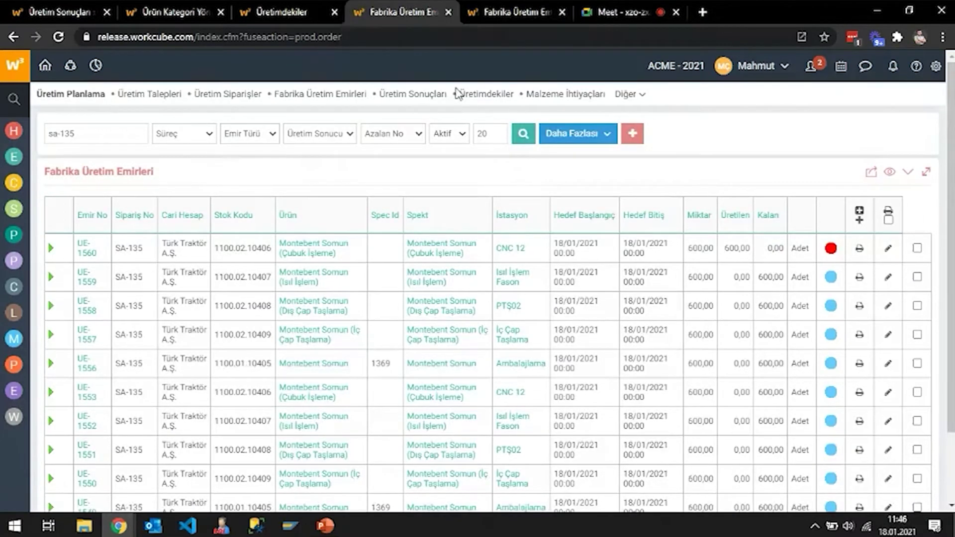
left_click(524, 12)
left_click(359, 14)
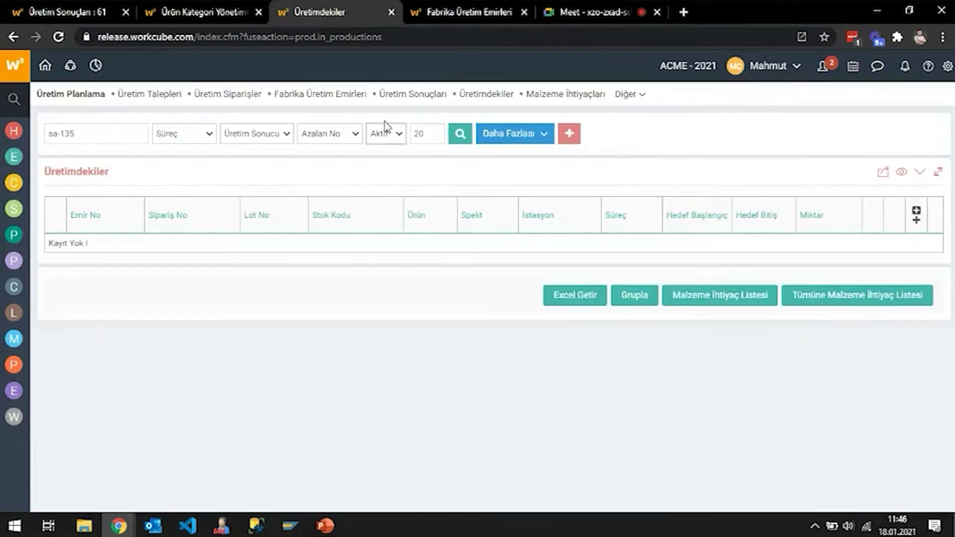
left_click(471, 13)
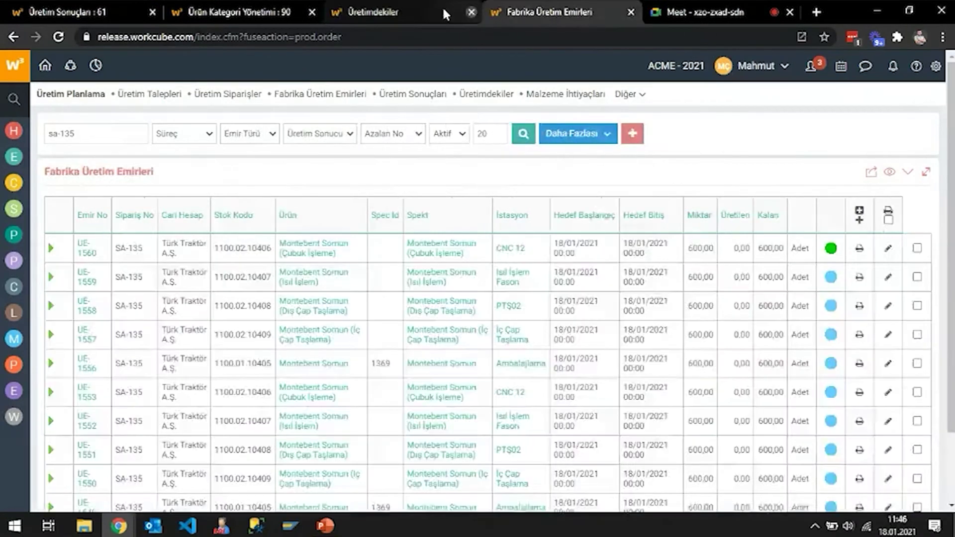
left_click(308, 11)
left_click(329, 12)
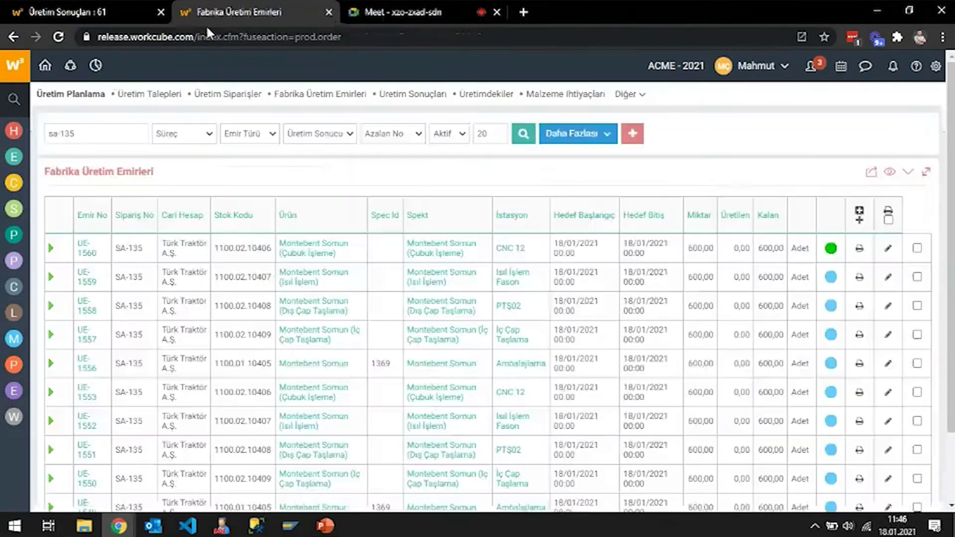
left_click(89, 11)
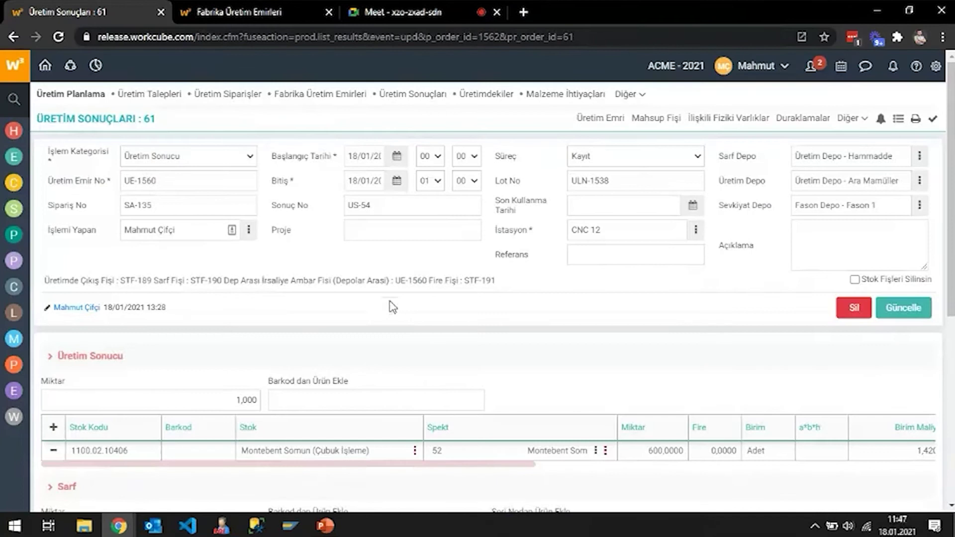
Switch to PowerPoint, review the workflow and Gündem slides, and return to production result 61 in the browser
left_click(327, 529)
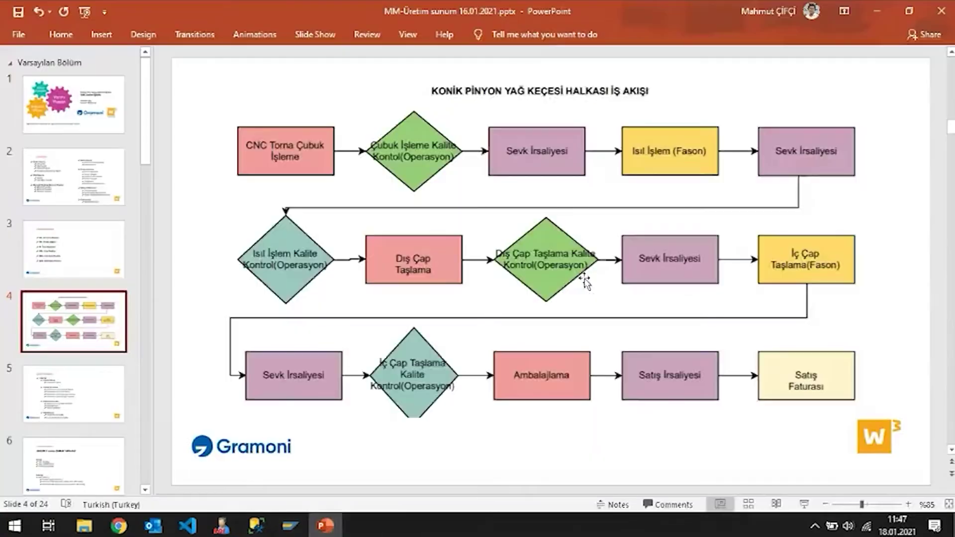
key("Page_Up")
key("Page_Up")
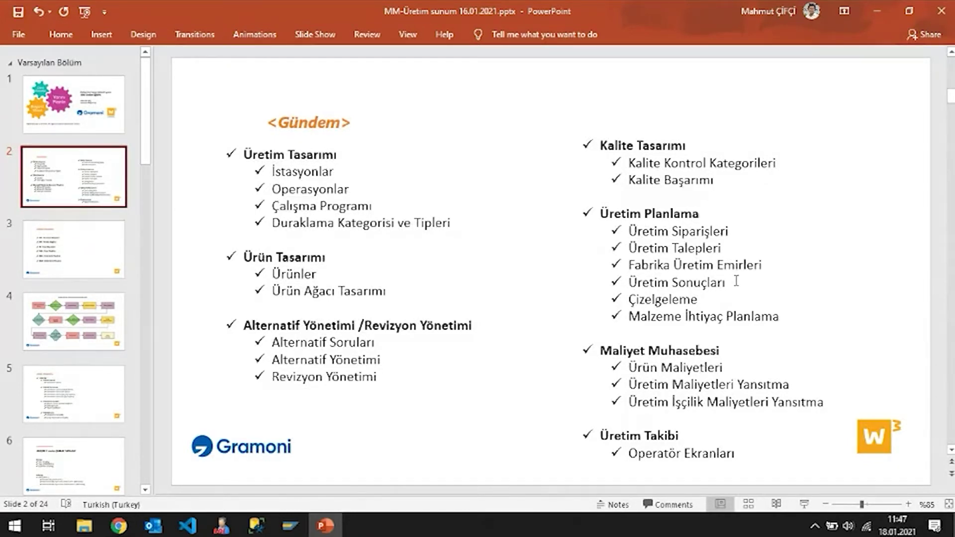
left_click(878, 11)
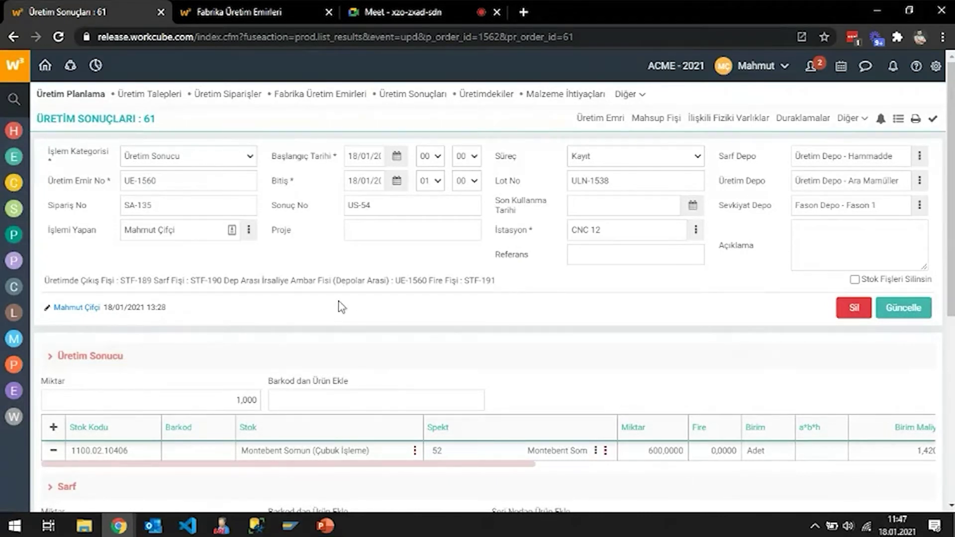
Open production order UE-1559 separately from the order list and check the Isıl İşlem (Fason) stage on the PowerPoint workflow slide
left_click(242, 8)
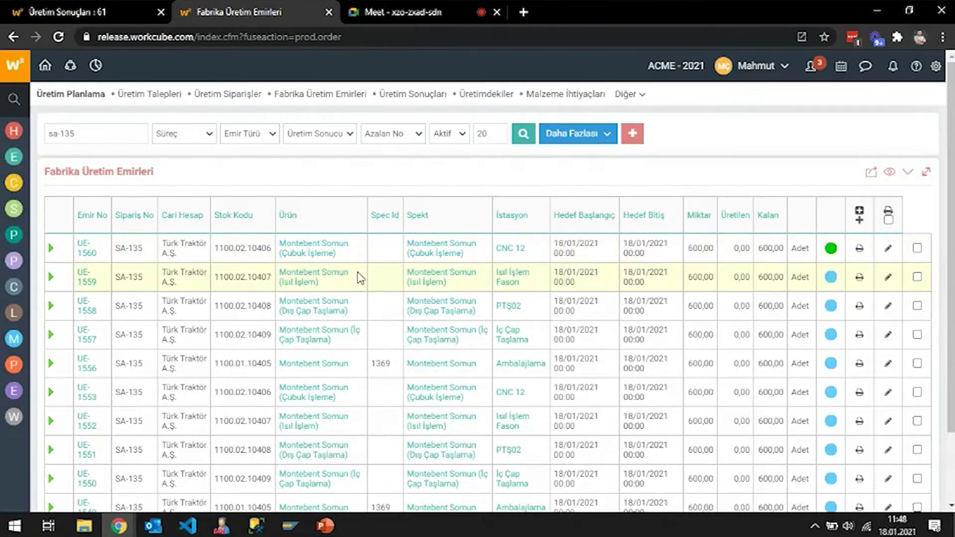
middle_click(84, 282)
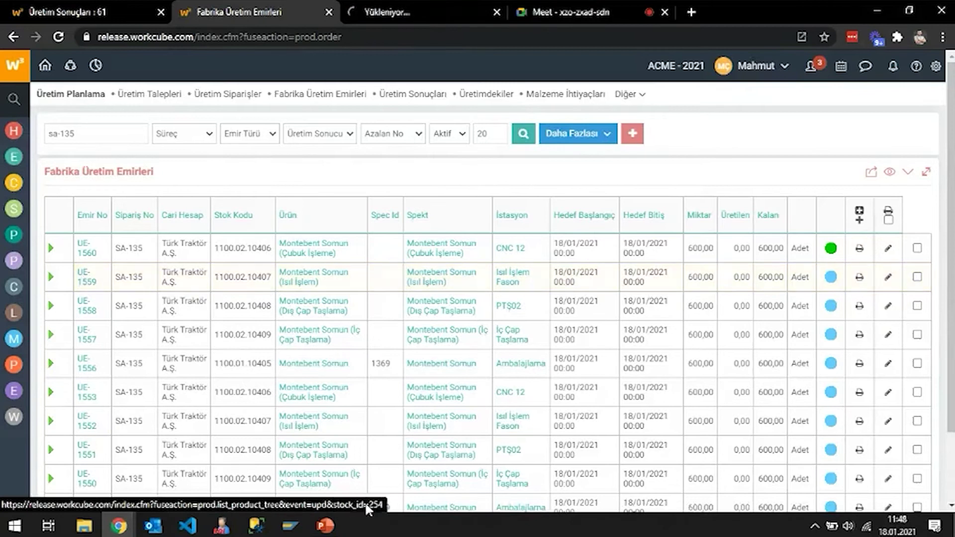
left_click(340, 528)
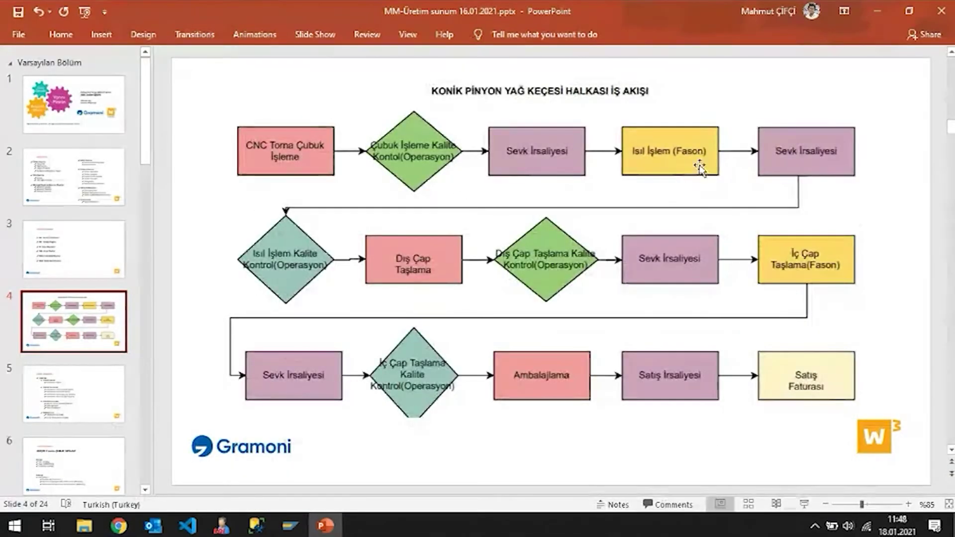
left_click(877, 11)
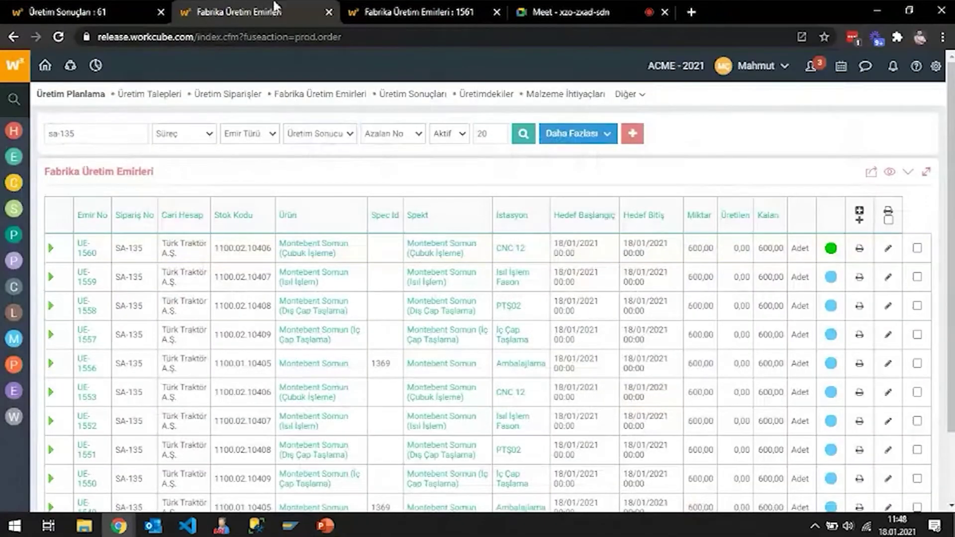
Close production result 61 and examine the Malzeme İhtiyaç Tablosu and related orders of production order UE-1559
left_click(168, 10)
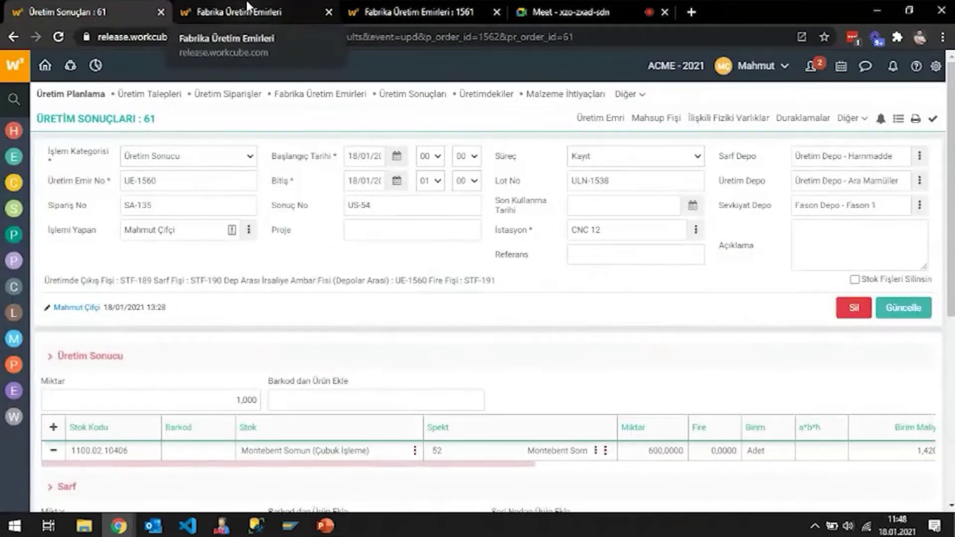
left_click(162, 12)
scroll(482, 320, "down", 8)
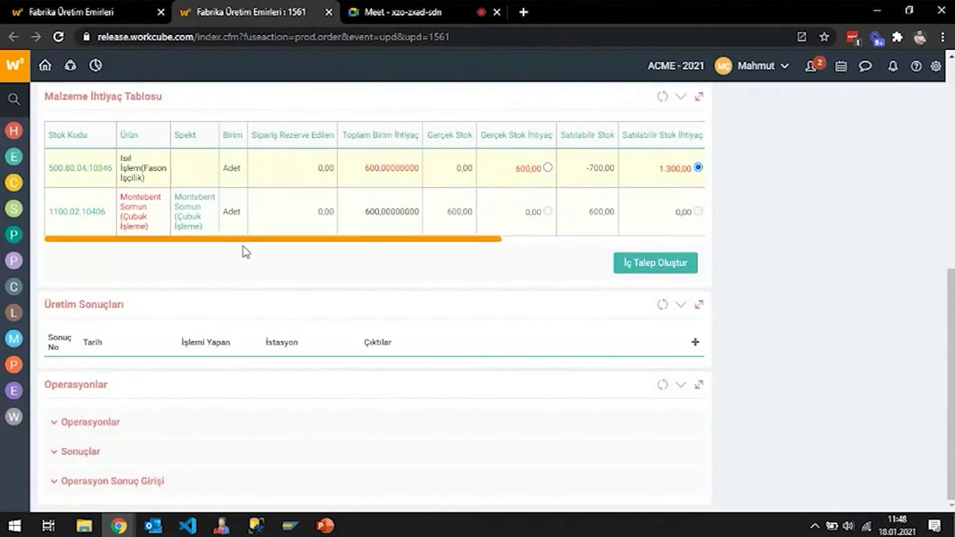
scroll(276, 251, "up", 3)
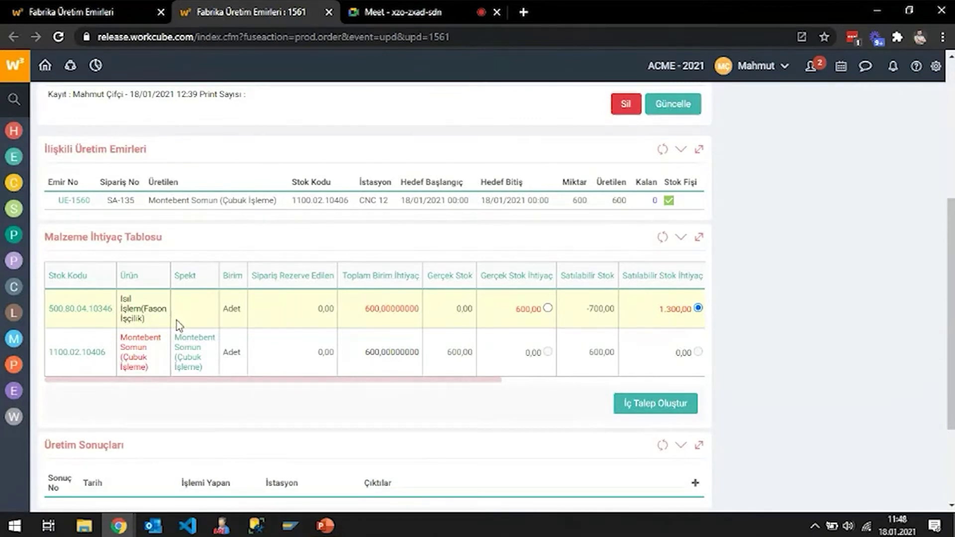
scroll(180, 328, "up", 3)
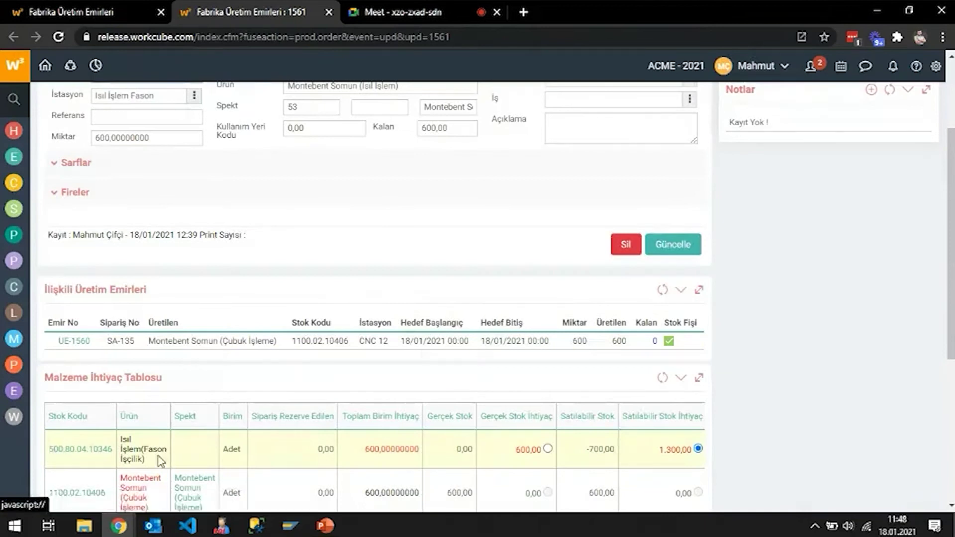
scroll(313, 302, "up", 3)
Find Alış Faturası by searching the modules for "fatura", open a new record separately and set its İşlem Tipi to Mal Alım Faturası
left_click(13, 99)
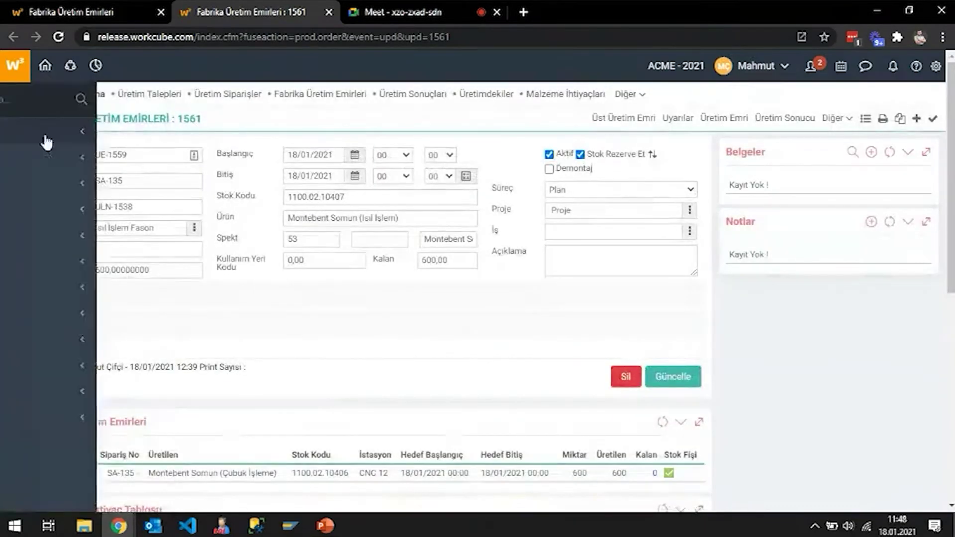
type("fatura")
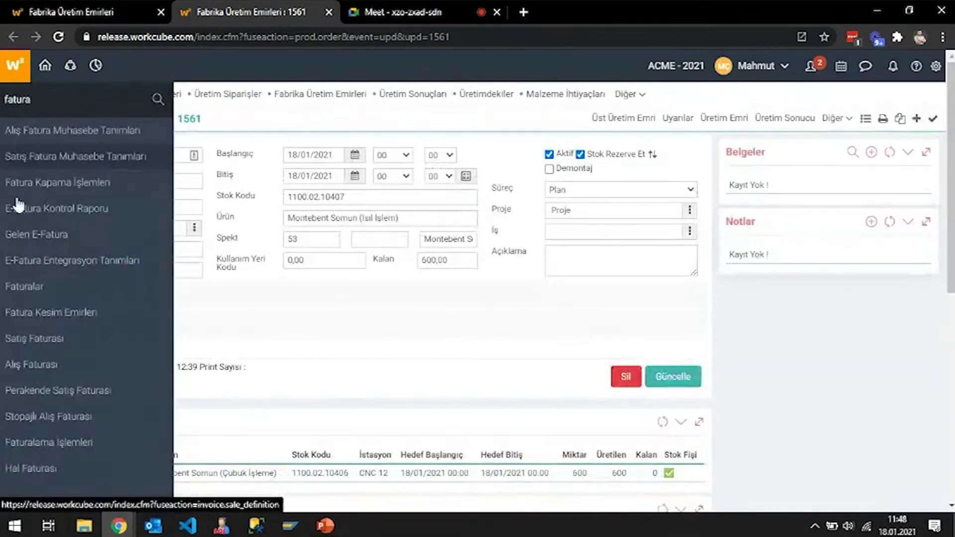
middle_click(41, 368)
left_click(418, 8)
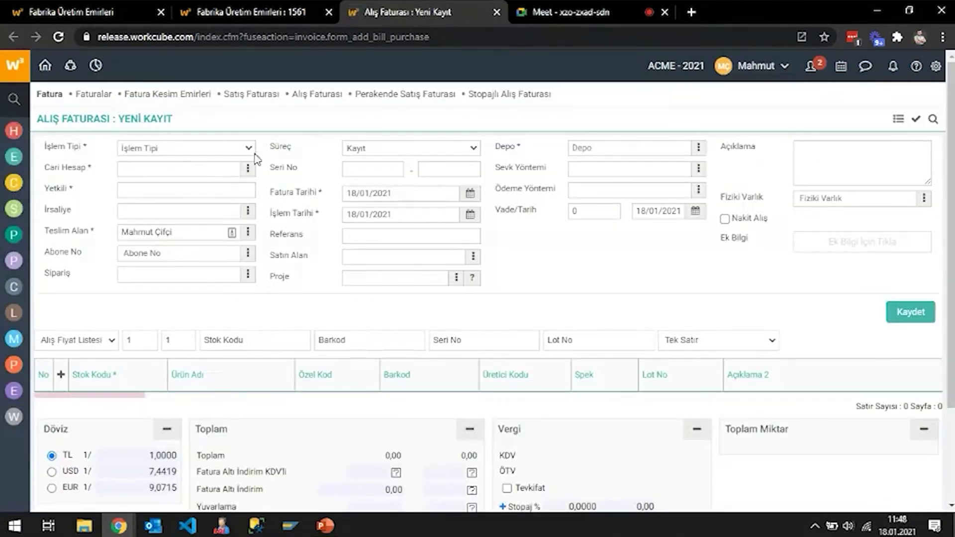
left_click(251, 149)
left_click(181, 218)
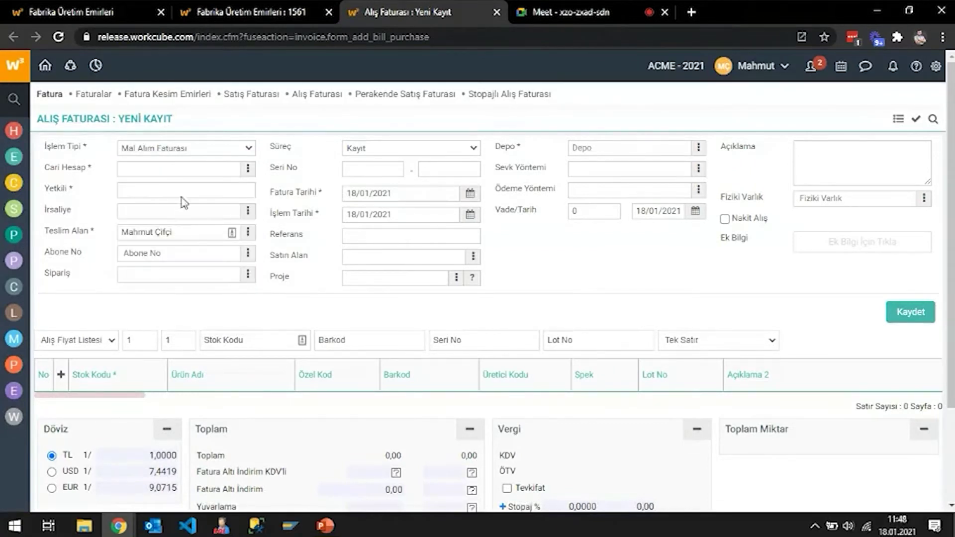
Search the company list for "fason" and "başak", and select Başak Otomotiv A.Ş as the invoice's Cari Hesap
left_click(248, 167)
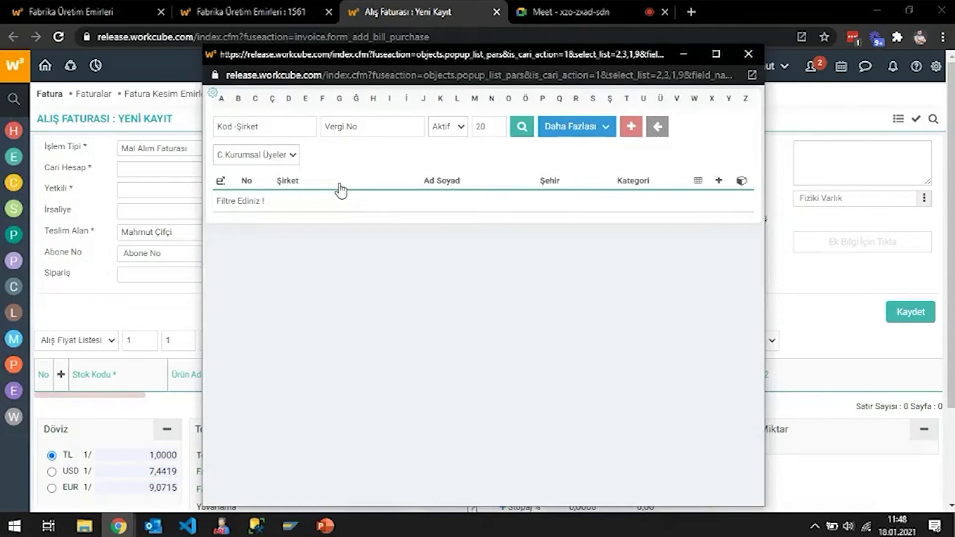
type("fason")
key("Return")
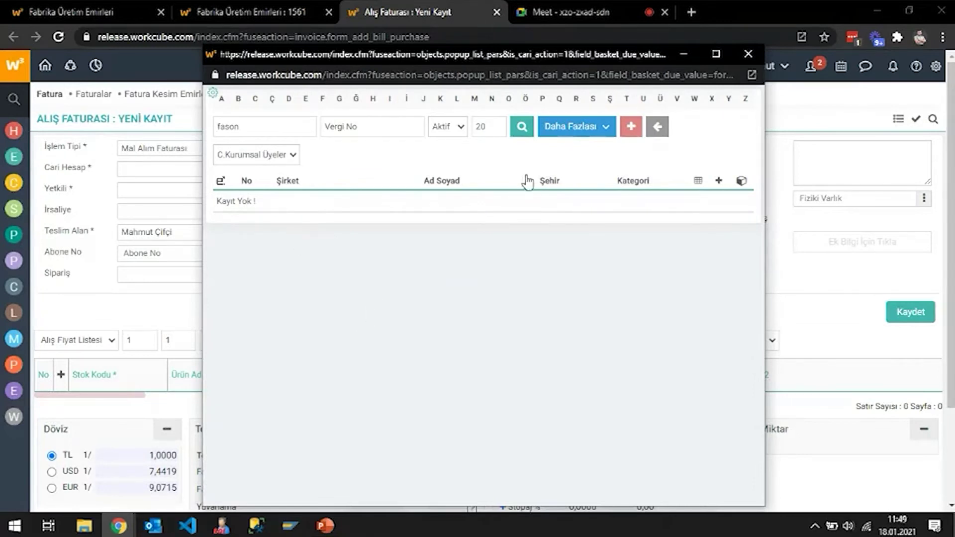
double_click(297, 130)
type("başak")
key("Return")
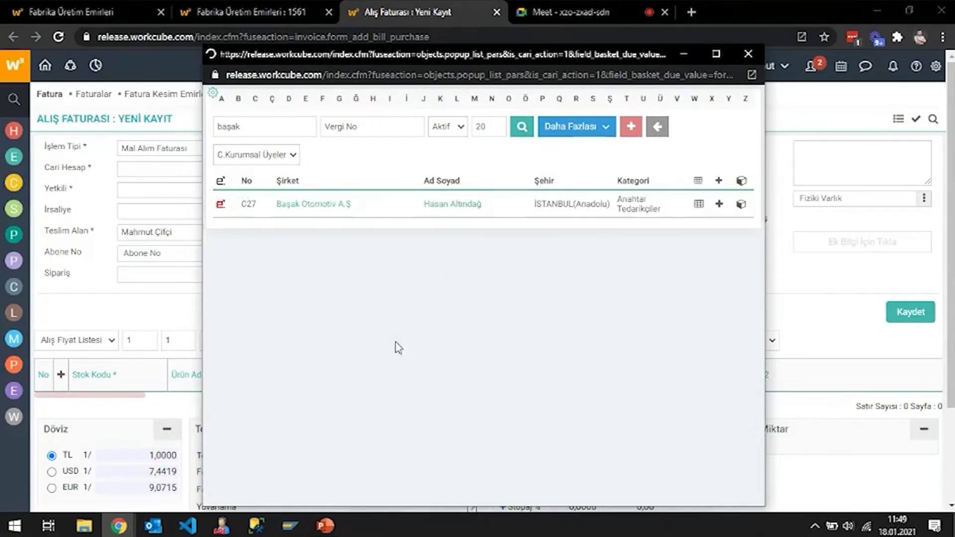
left_click(344, 207)
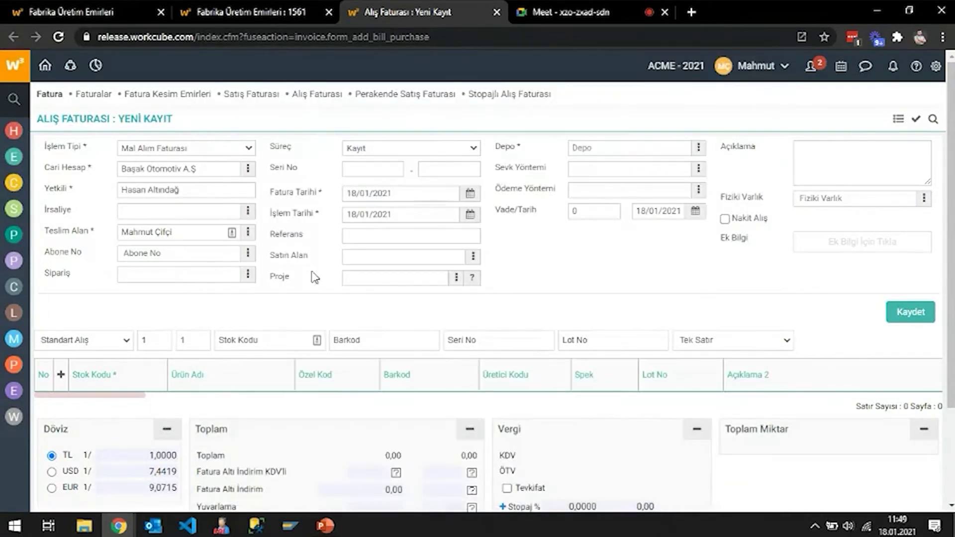
Set the purchase invoice's Seri No to A and 345678, and go back to production order UE-1559
left_click(375, 170)
type("A")
type("345678")
left_click(247, 7)
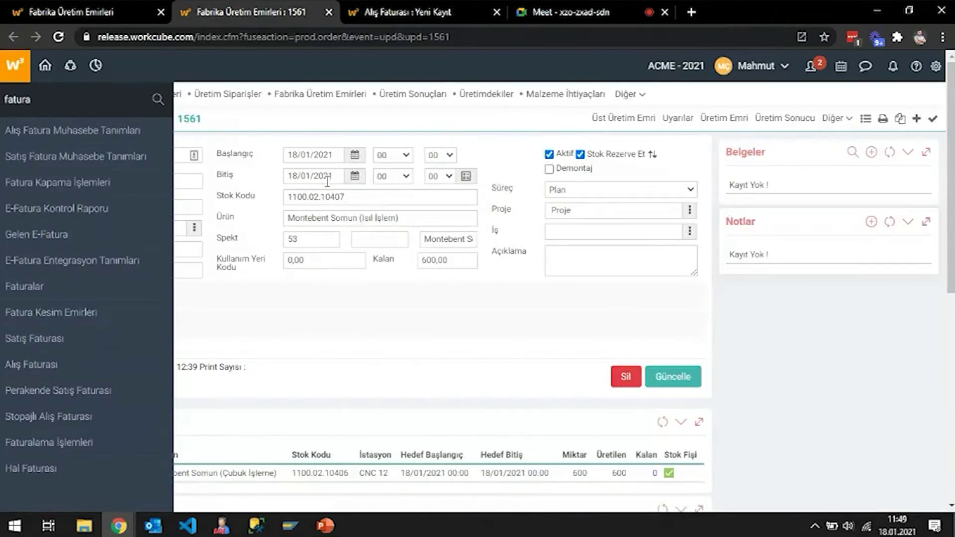
Examine the Sarflar rows and Malzeme İhtiyaç Tablosu of production order UE-1559, and open a new production result for it
left_click(388, 332)
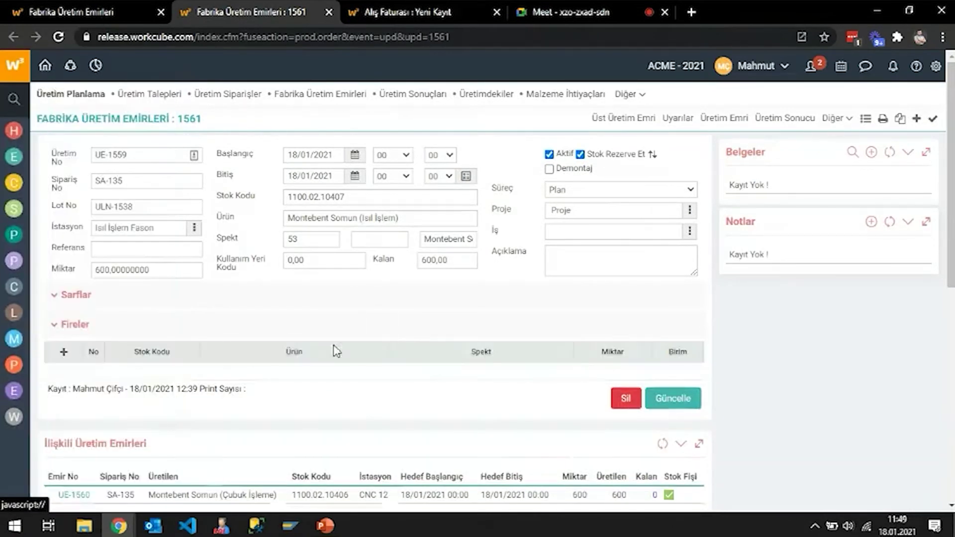
left_click(323, 300)
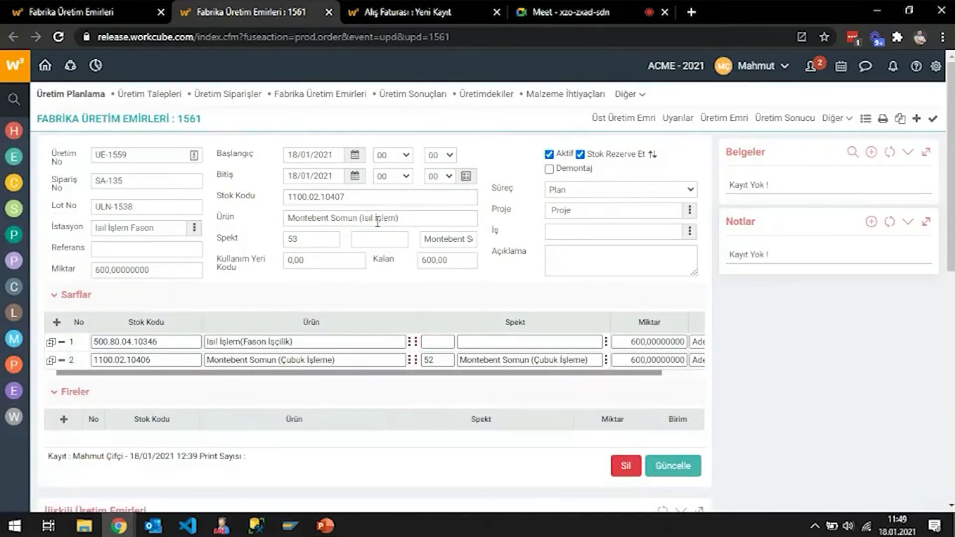
scroll(312, 224, "down", 10)
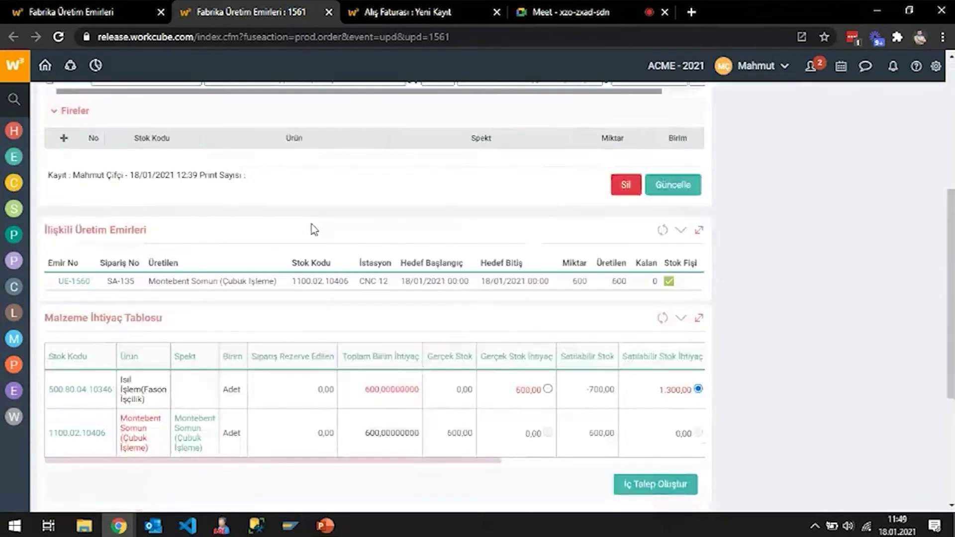
scroll(465, 268, "up", 3)
scroll(463, 271, "down", 3)
left_click(695, 342)
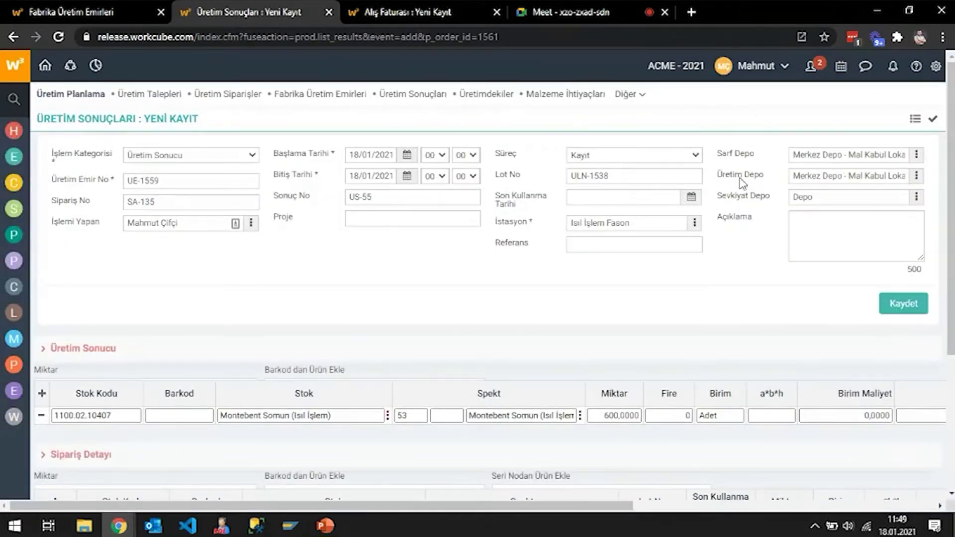
Return to the new purchase invoice, search the warehouses for "kabul" and set its Depo to Merkez Depo - Mal Kabul Lokasyonu
left_click(398, 7)
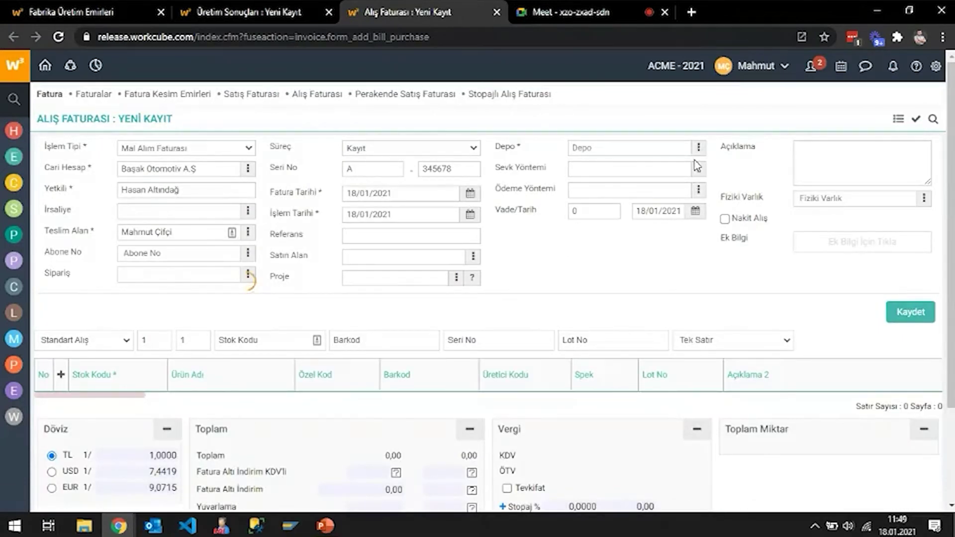
left_click(699, 106)
left_click(622, 151)
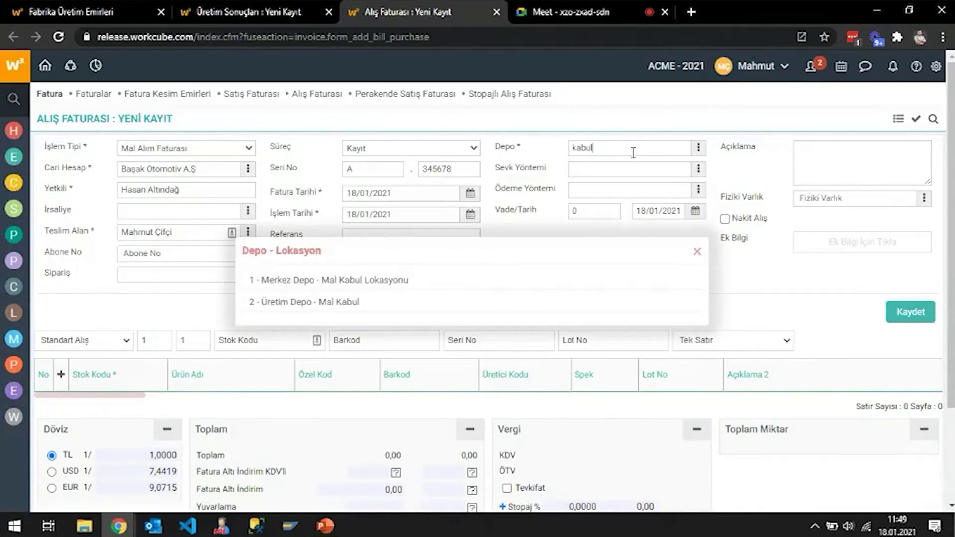
left_click(329, 281)
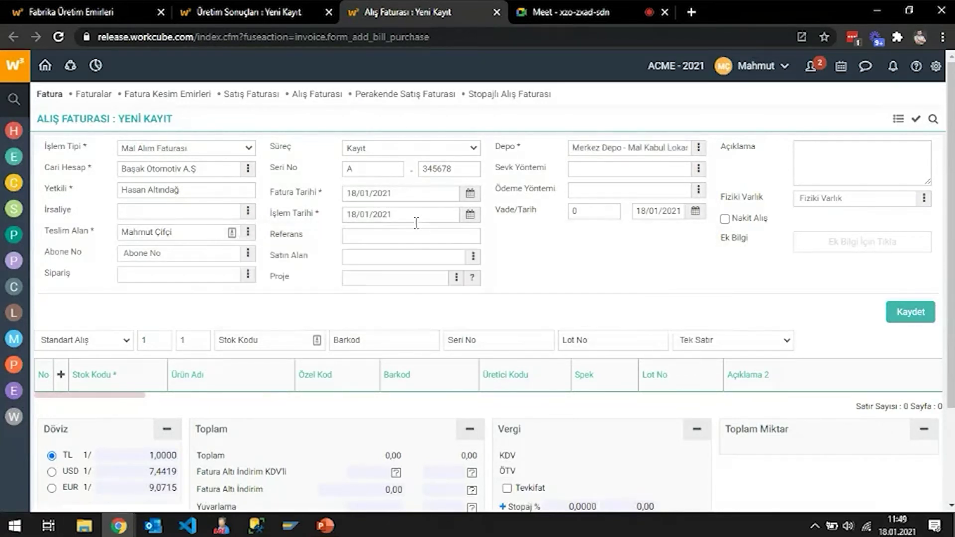
Search the product list for "fason", add Isıl İşlem(Fason İşçilik) as the invoice's first row, and close the product list
left_click(61, 375)
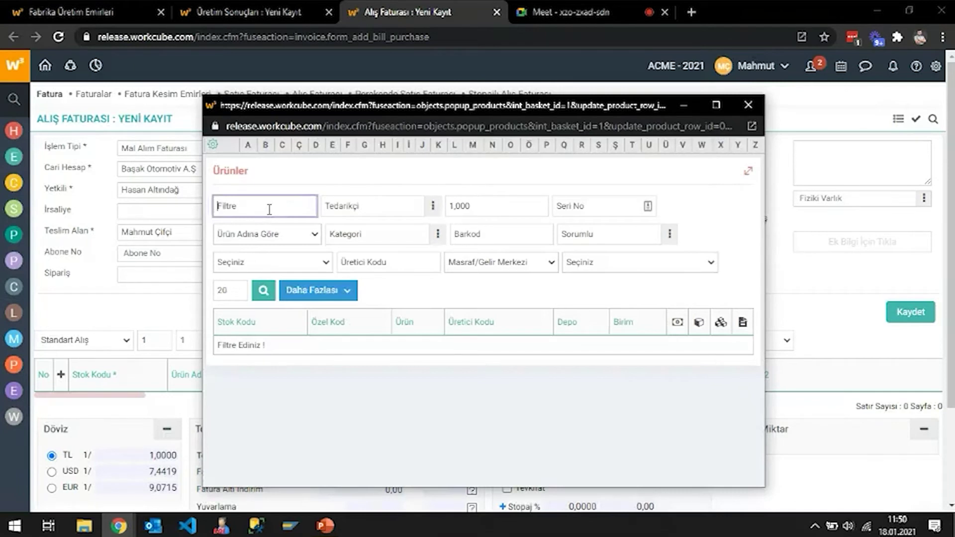
type("gason")
key("Return")
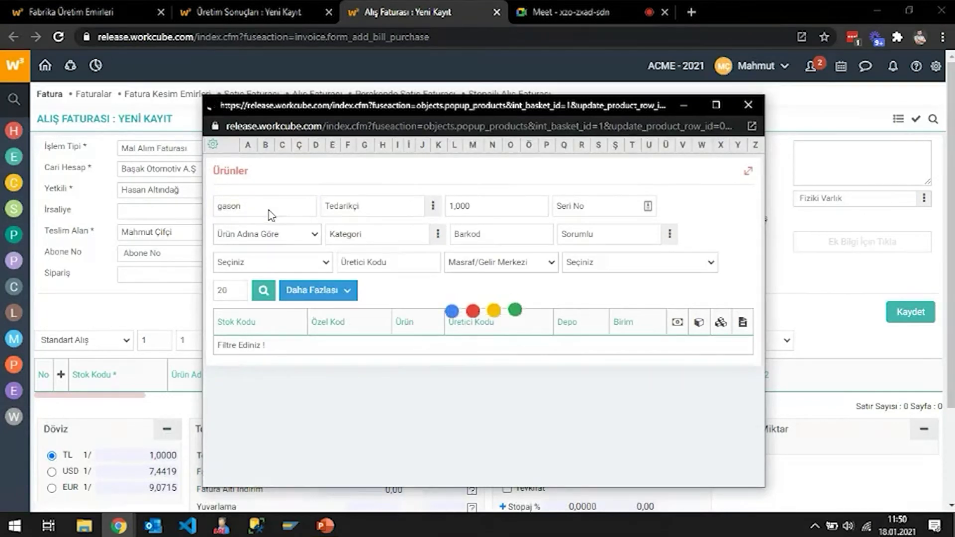
type("f")
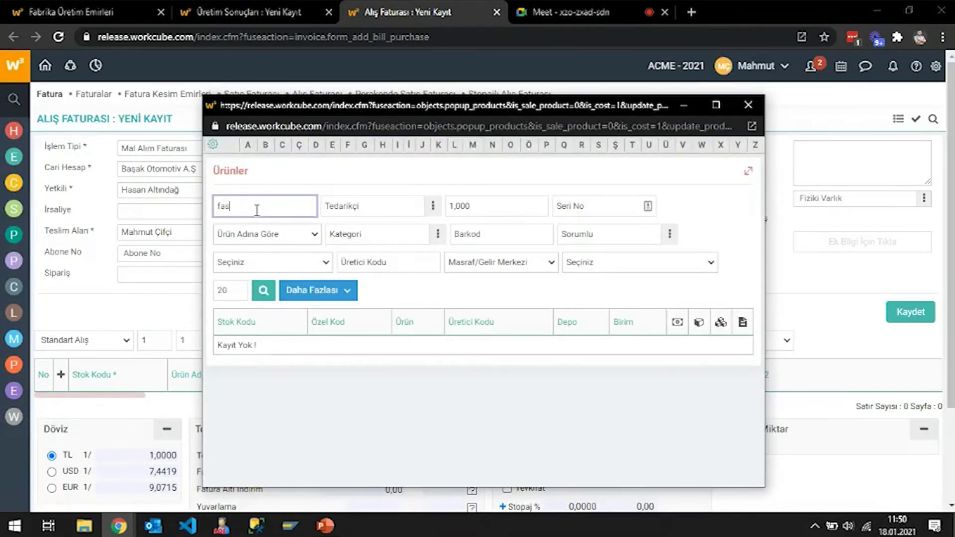
key("Return")
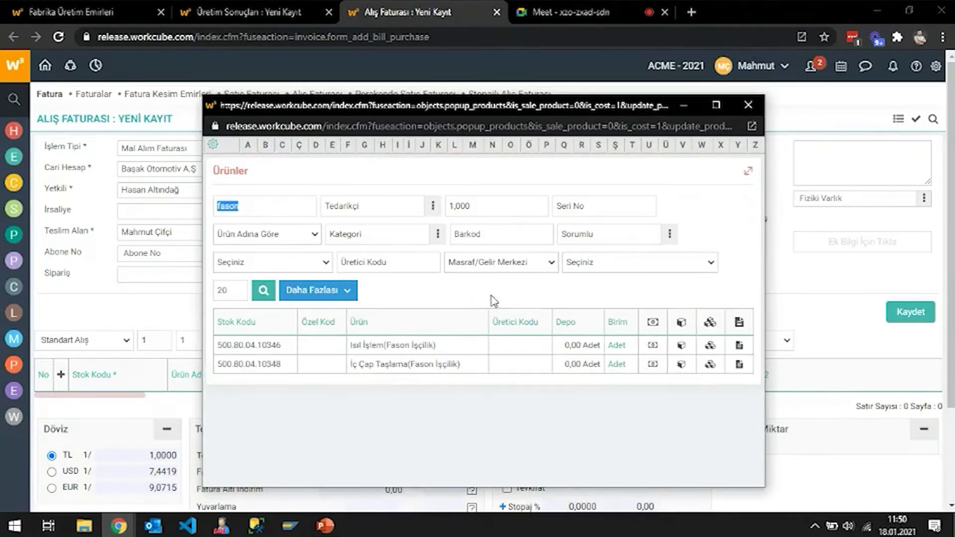
left_click(616, 347)
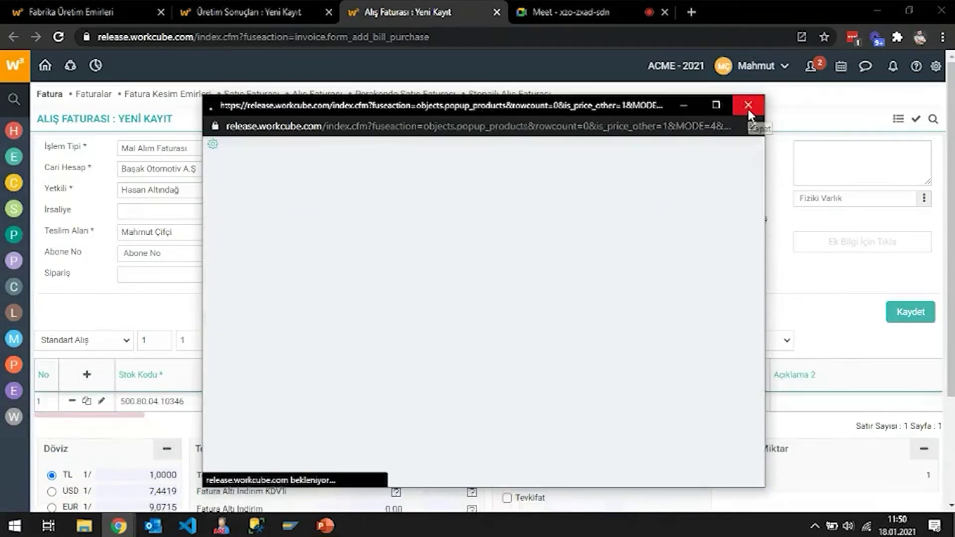
left_click(748, 105)
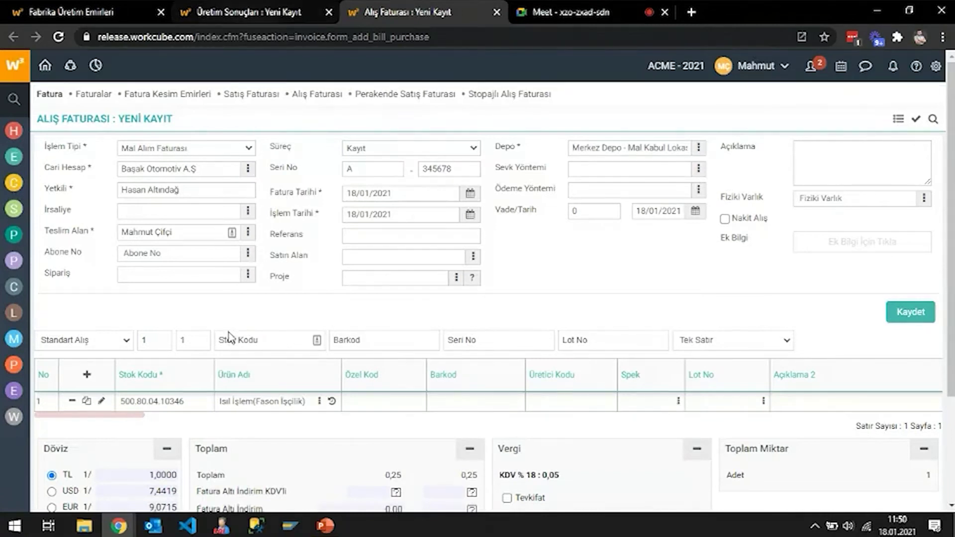
left_click_drag(124, 420, 217, 421)
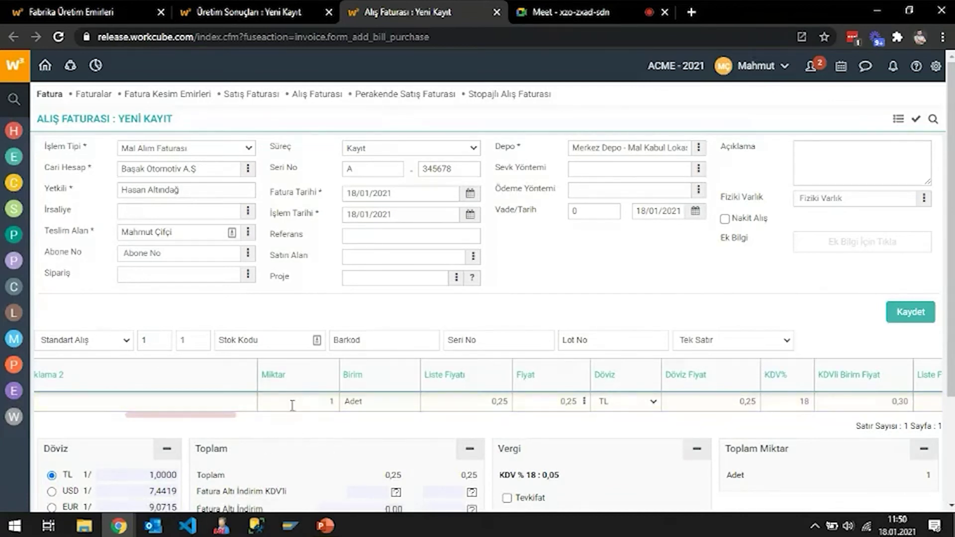
Try to save the purchase invoice with the labour line's quantity set to 1.300
key("Tab")
scroll(516, 408, "down", 2)
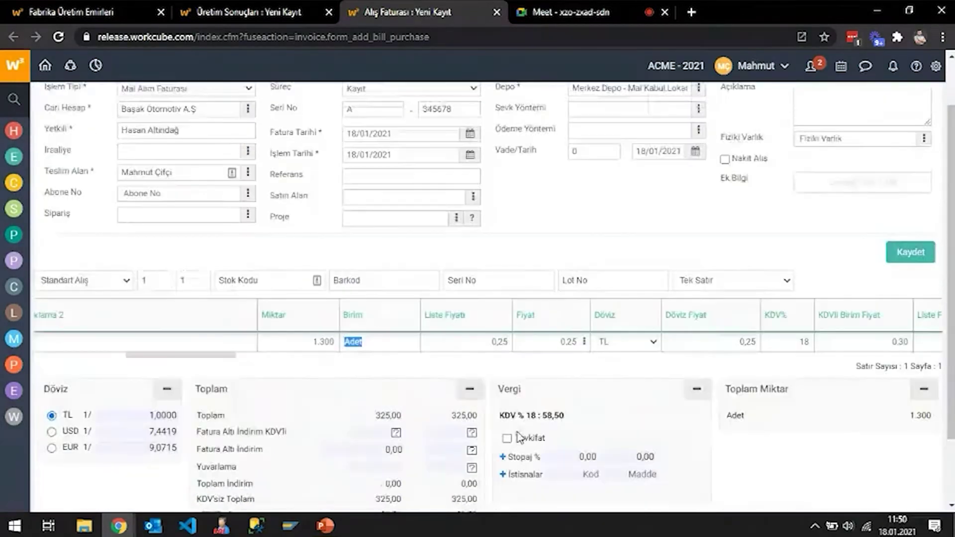
scroll(517, 434, "up", 2)
left_click(911, 311)
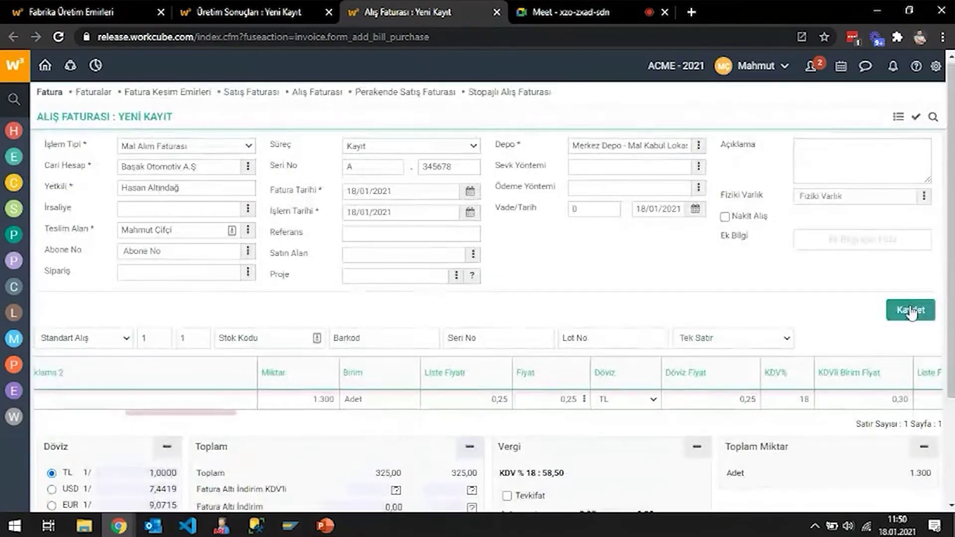
left_click(542, 81)
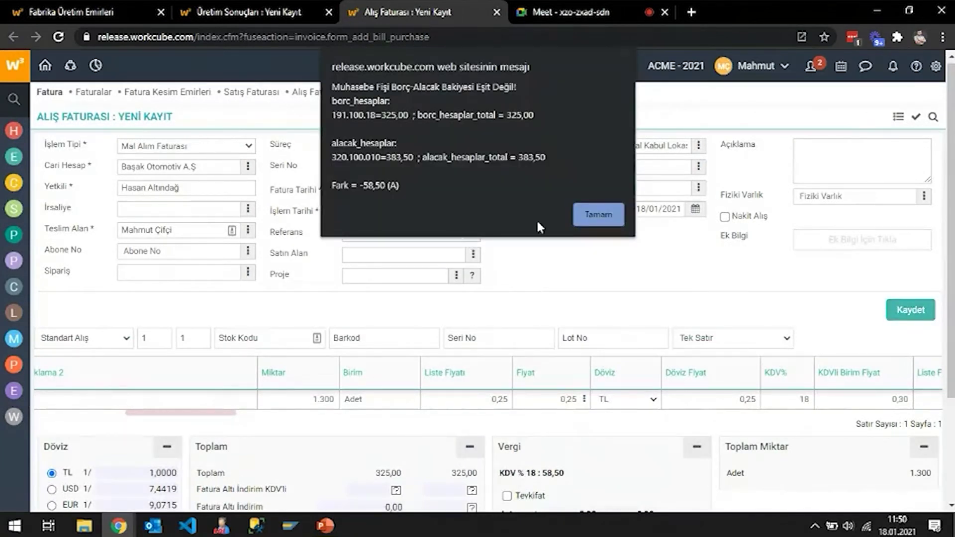
left_click(593, 212)
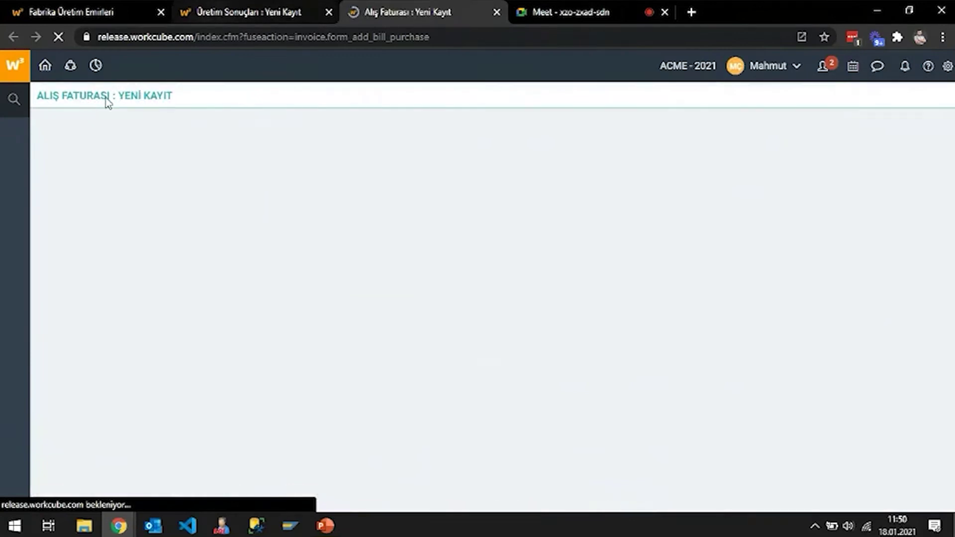
Open the product list separately, filter it by "fason" and open the Isıl İşlem(Fason İşçilik) product
type("ürün")
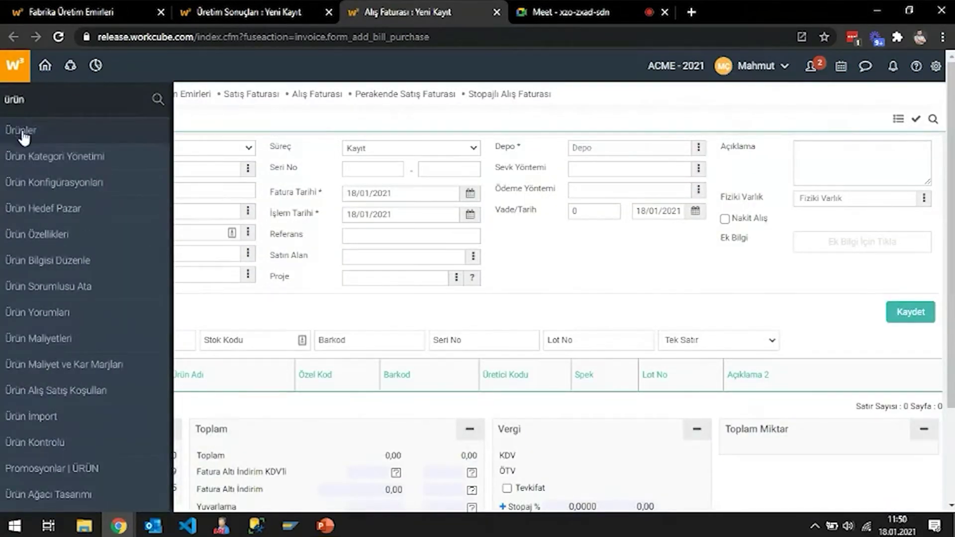
middle_click(30, 131)
left_click(518, 10)
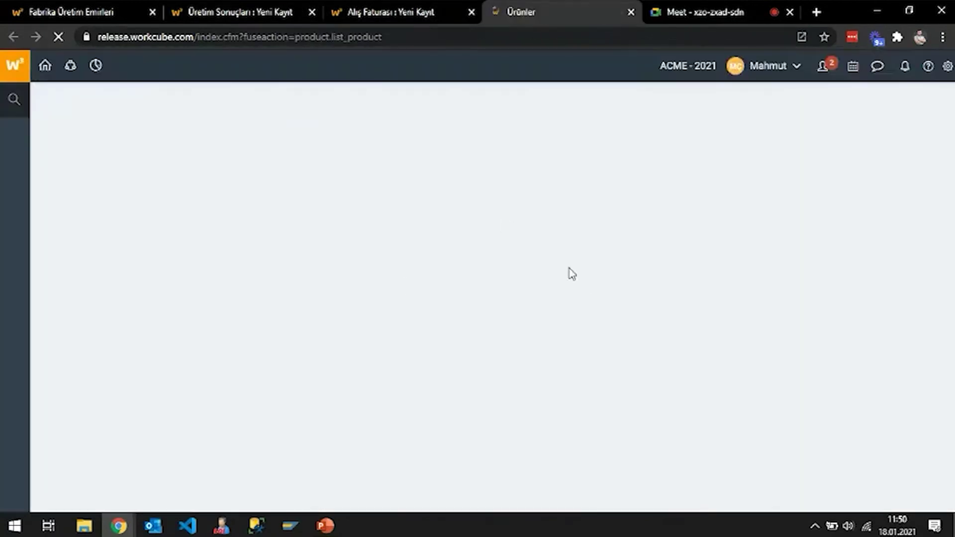
left_click(106, 134)
type("fason")
key("Return")
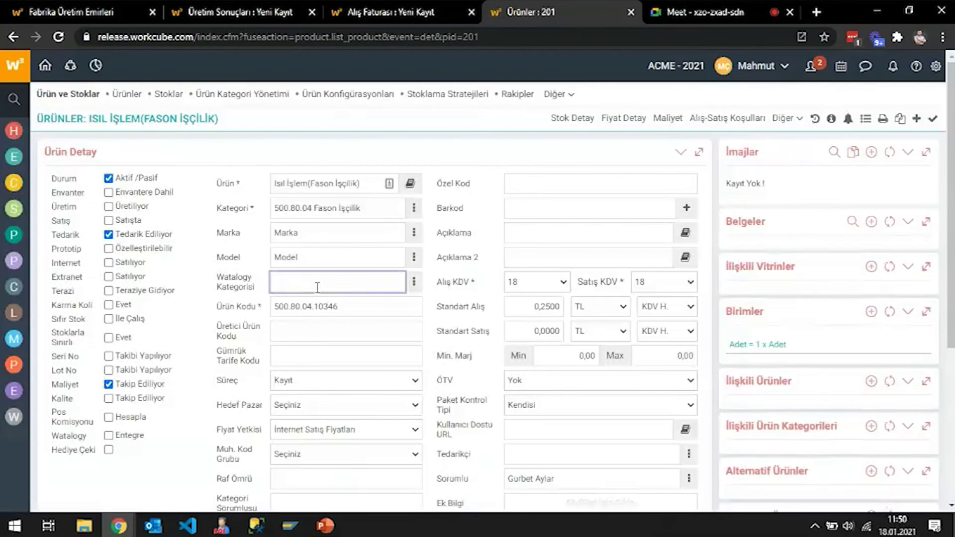
Set the Isıl İşlem(Fason İşçilik) product's accounting code group to Hizmet for ACME - 2021 and save it
left_click(800, 118)
left_click(736, 147)
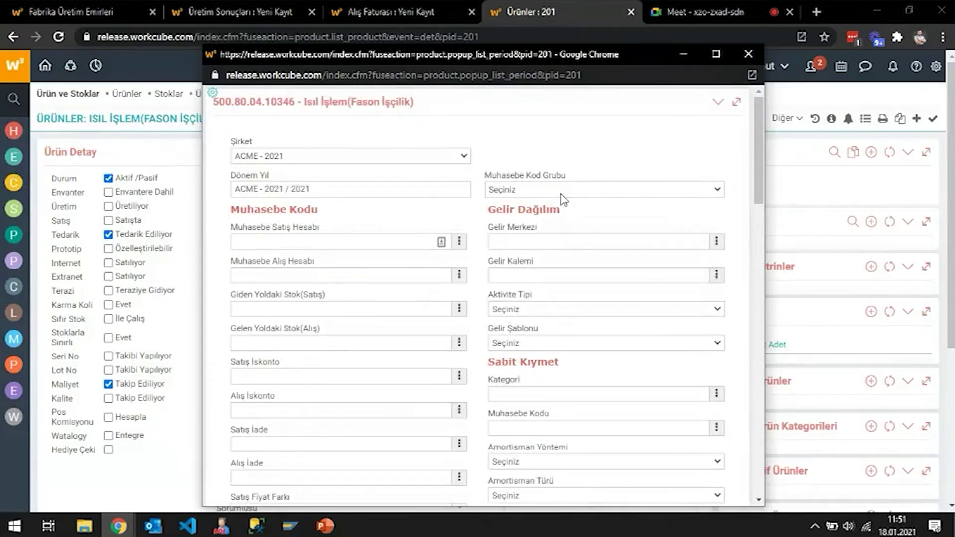
left_click(561, 194)
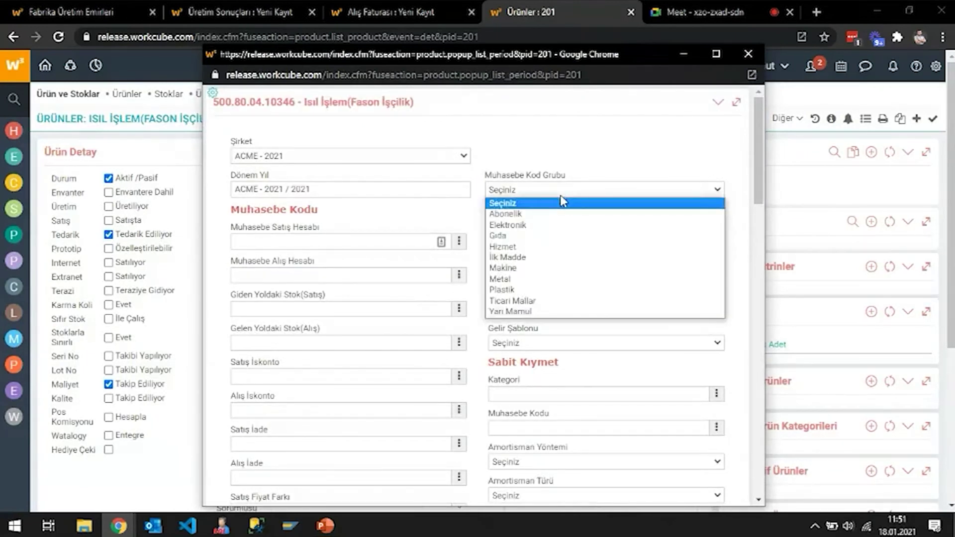
left_click(565, 247)
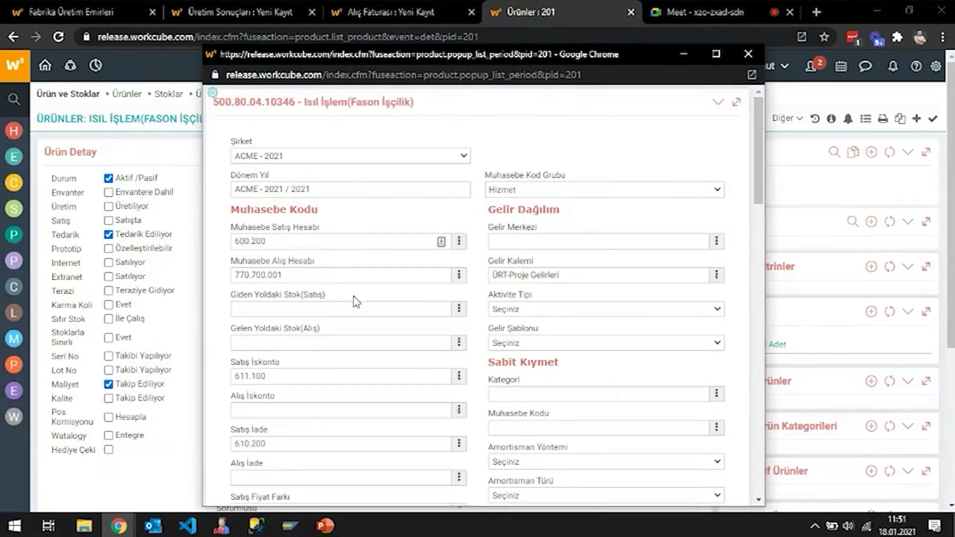
scroll(401, 274, "down", 15)
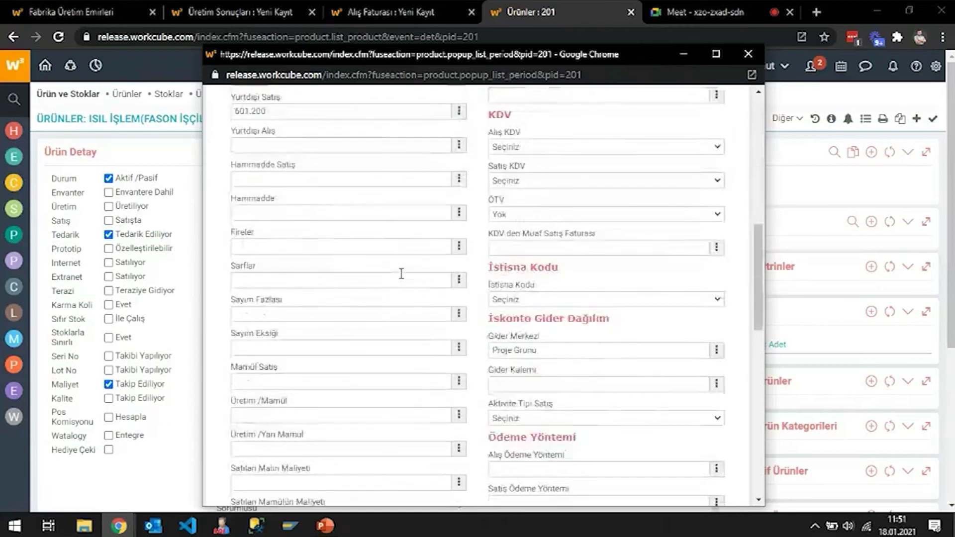
scroll(401, 274, "down", 10)
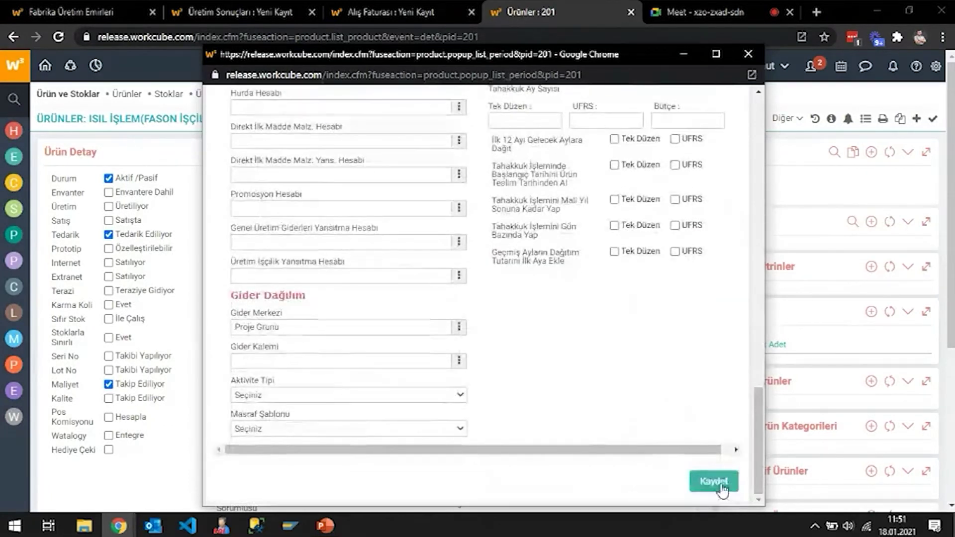
left_click(713, 481)
left_click(557, 151)
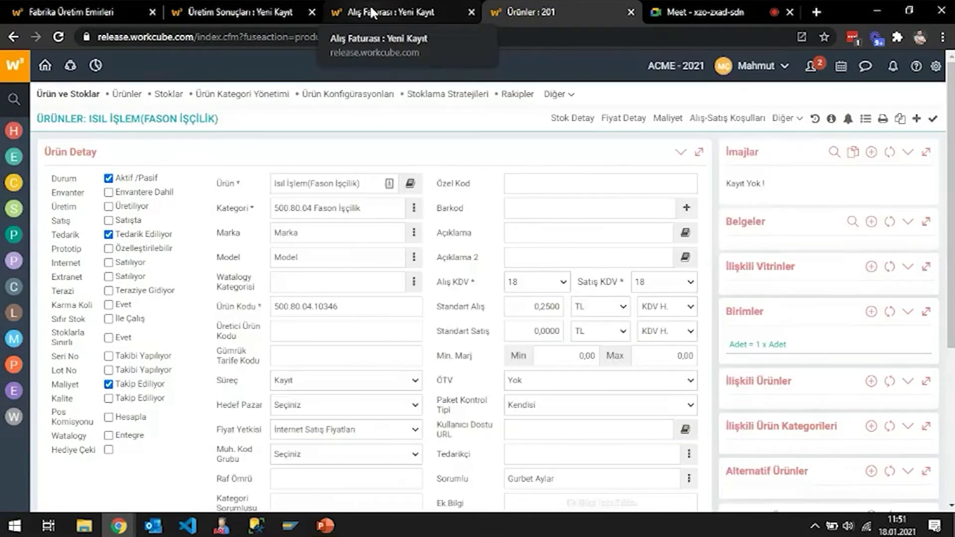
Return to the new purchase invoice and choose Alınan Hizmet Faturası as its transaction type
left_click(372, 12)
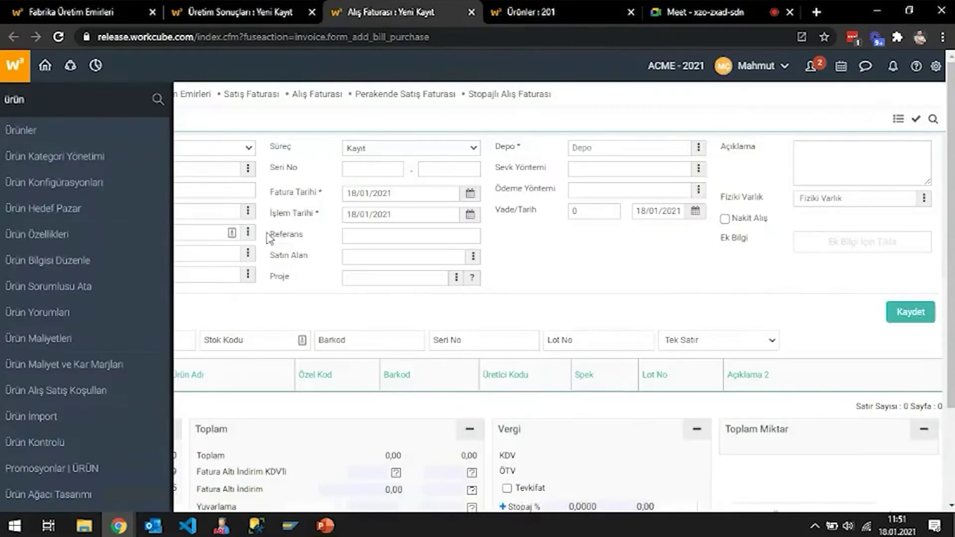
left_click_drag(249, 166, 278, 168)
left_click(241, 148)
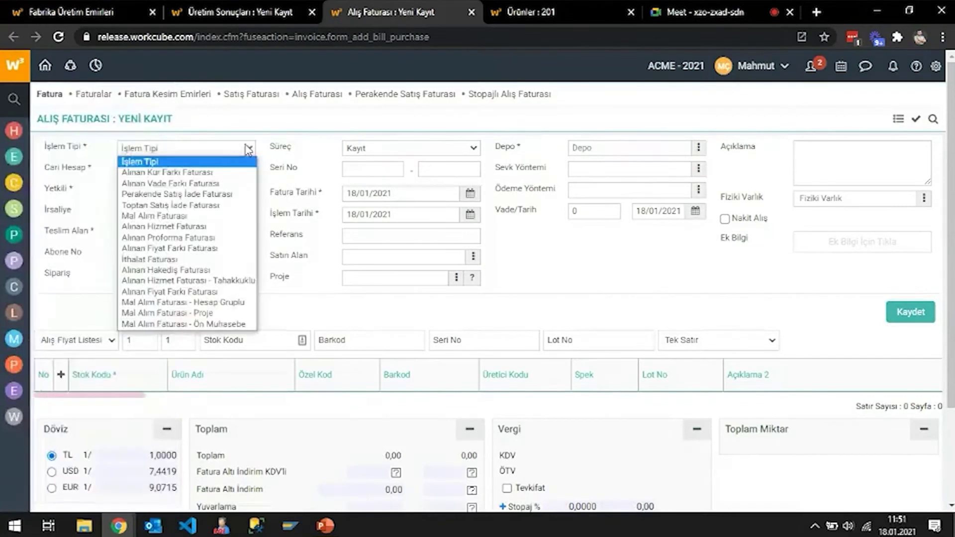
left_click(218, 228)
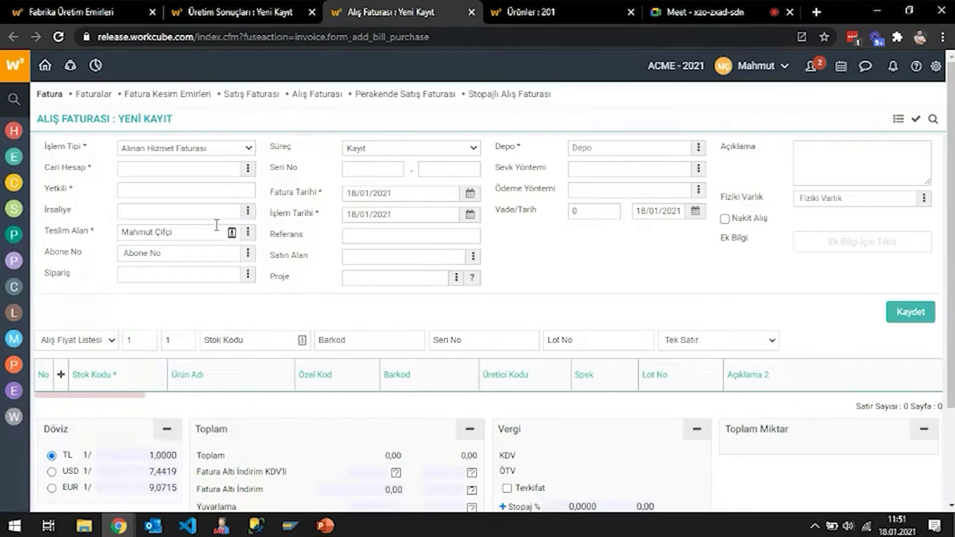
Filter the process categories by "hizmet" and examine the settings of Alınan Hizmet Faturası
left_click(935, 66)
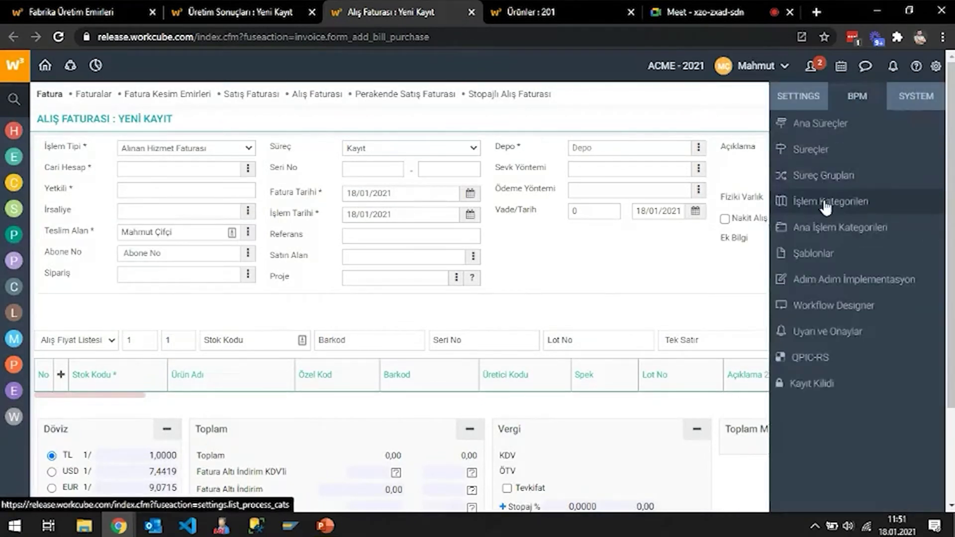
left_click(828, 202)
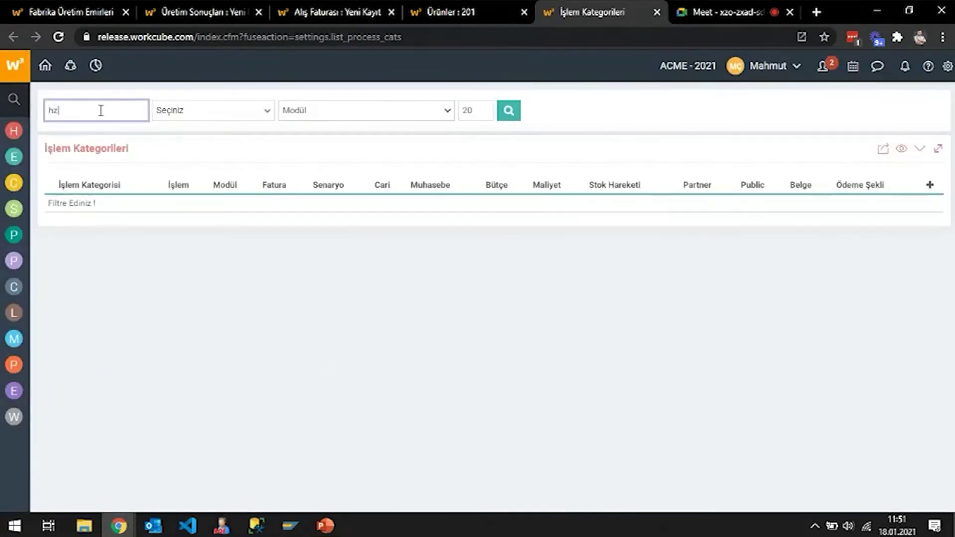
type("hizmet")
key("Return")
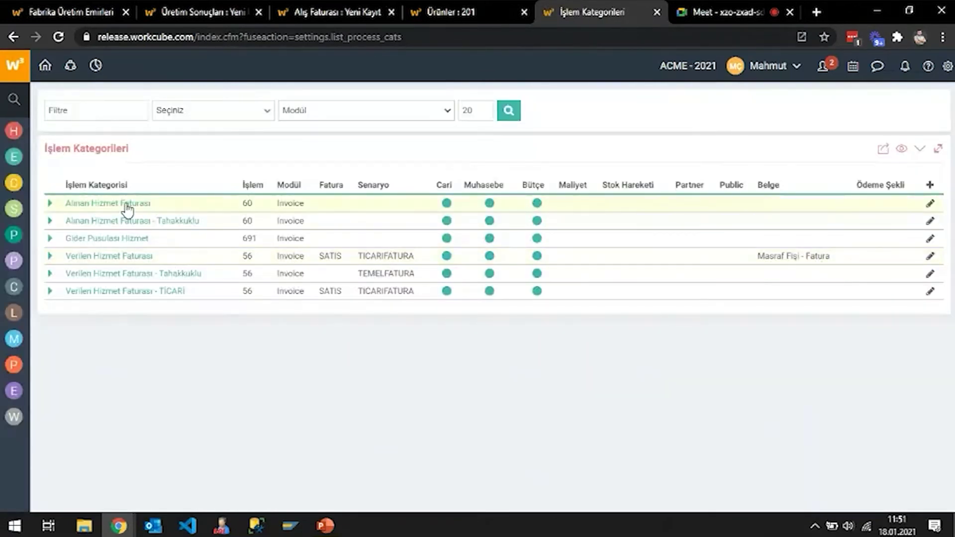
left_click(126, 204)
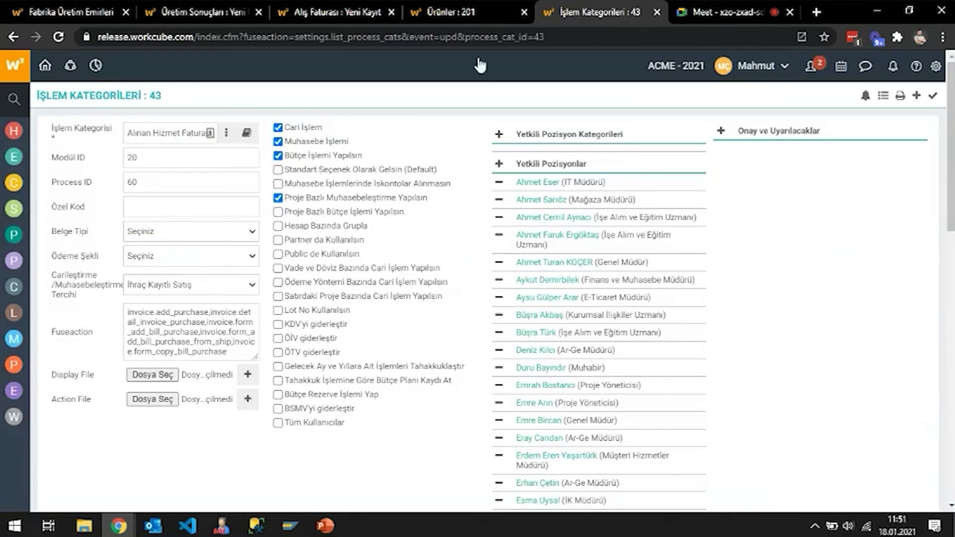
Go back to the new purchase invoice and set its transaction type to Mal Alım Faturası
left_click(486, 7)
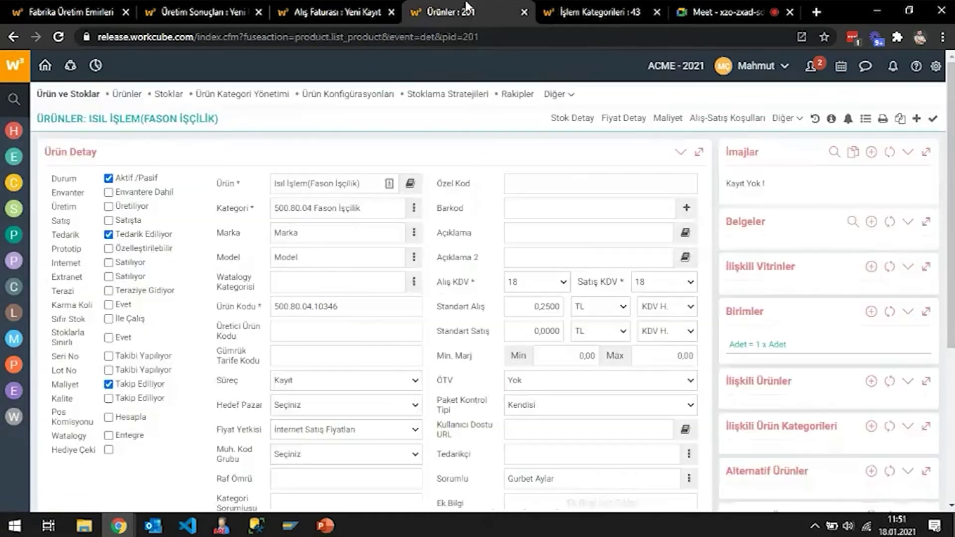
left_click(375, 7)
left_click(186, 148)
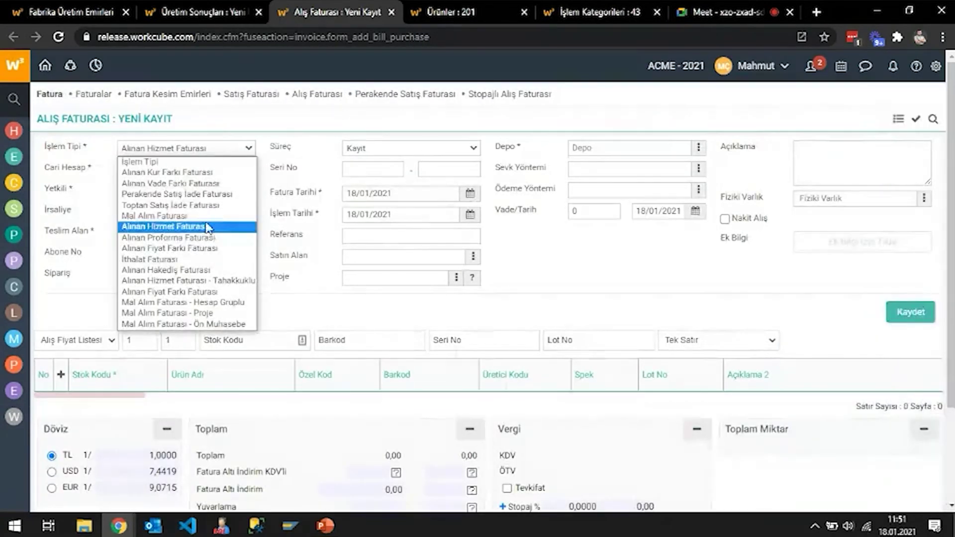
left_click(149, 218)
Assign Başak Otomotiv A.Ş as the invoice's current account and Merkez Depo - Mal Kabul Lokasyonu as its warehouse
left_click(248, 169)
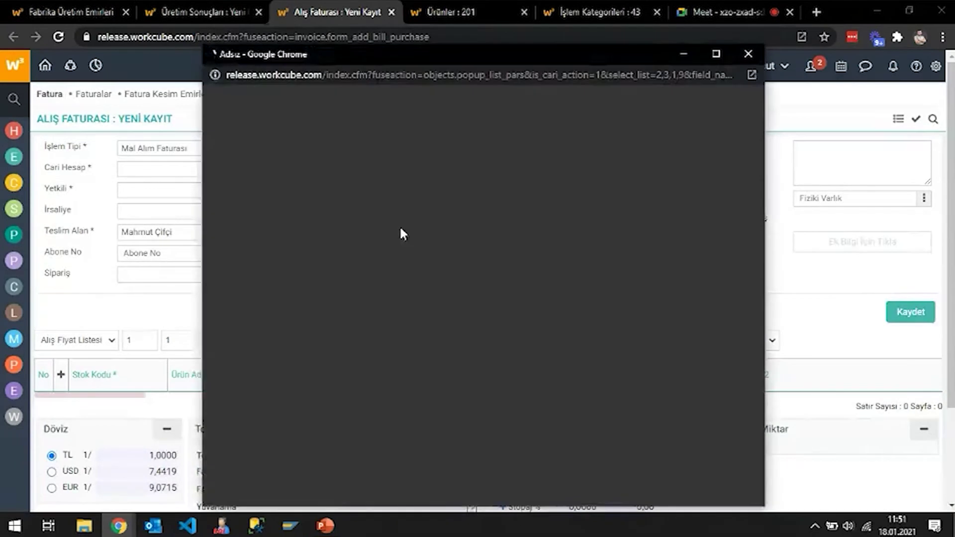
type("başak")
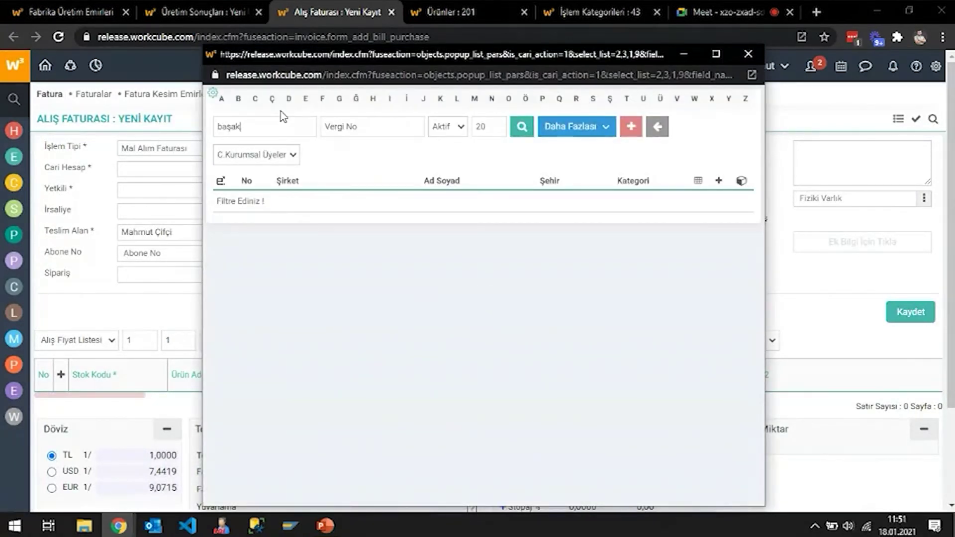
key("Return")
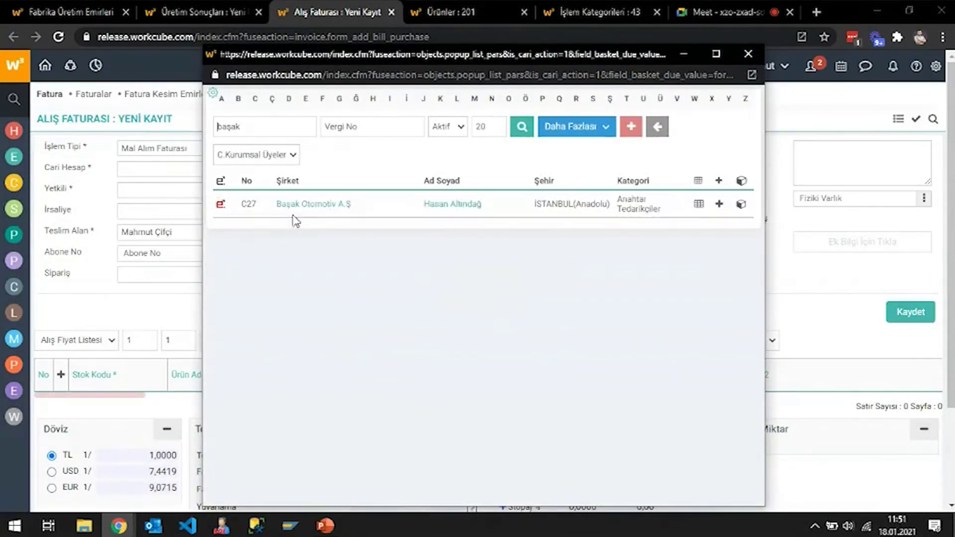
left_click(309, 204)
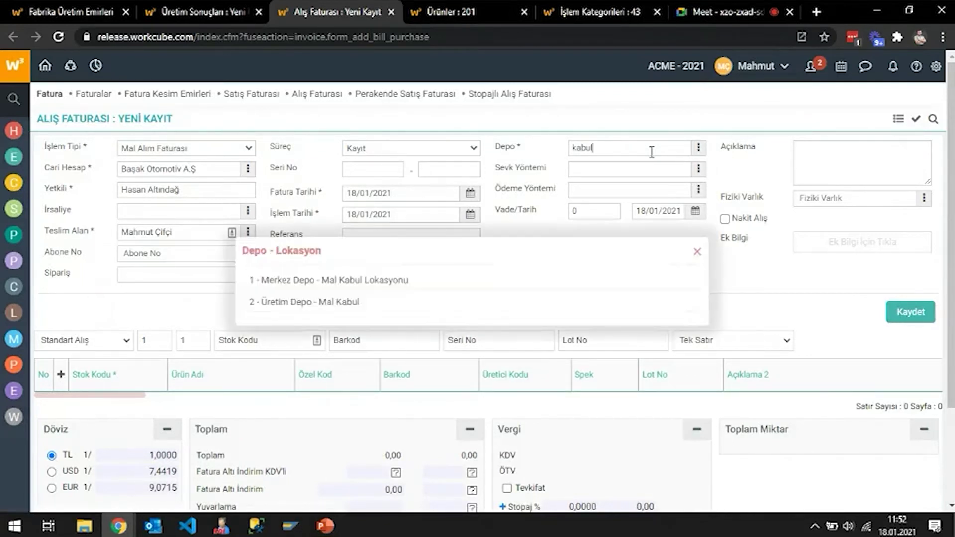
left_click(384, 280)
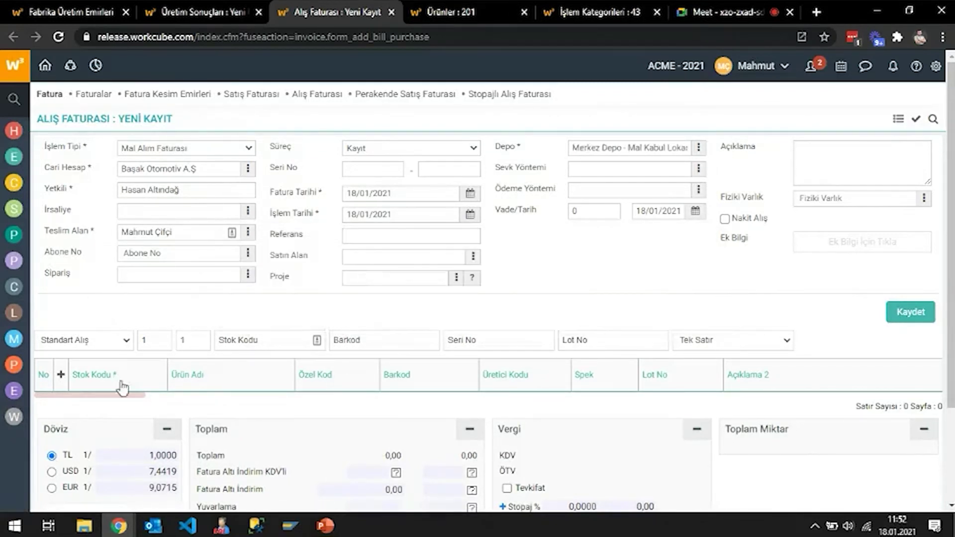
Add the Isıl İşlem(Fason İşçilik) product, found by searching for "fason", as a line on the purchase invoice
left_click(61, 375)
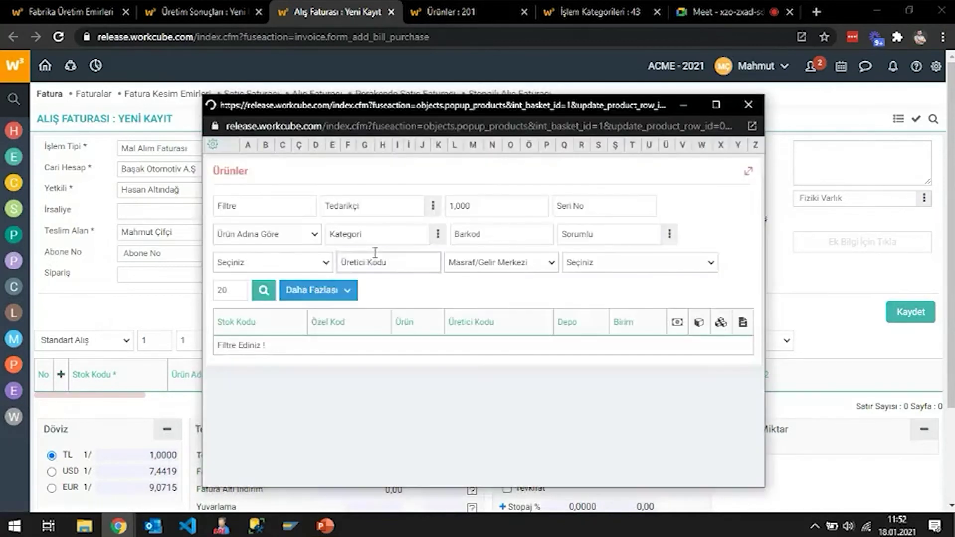
left_click(278, 207)
type("fason")
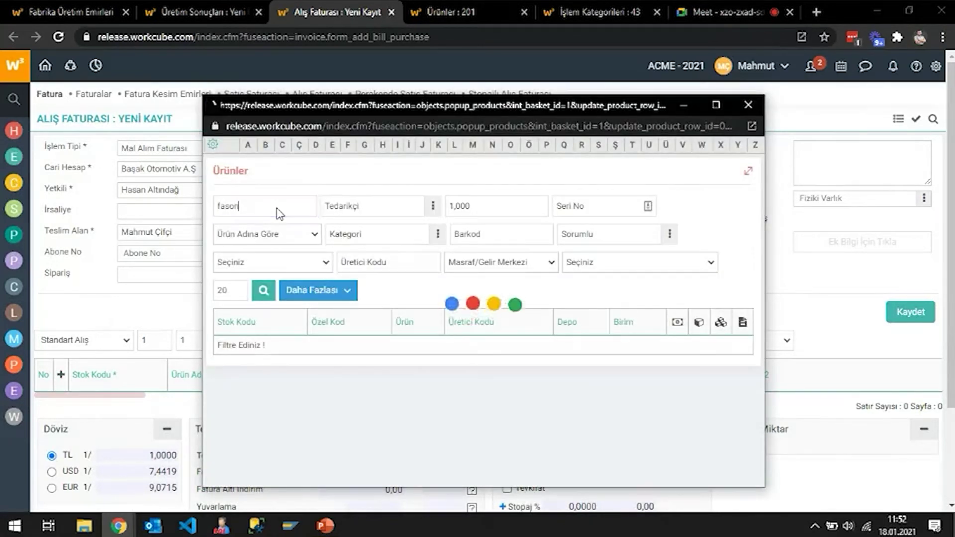
key("Return")
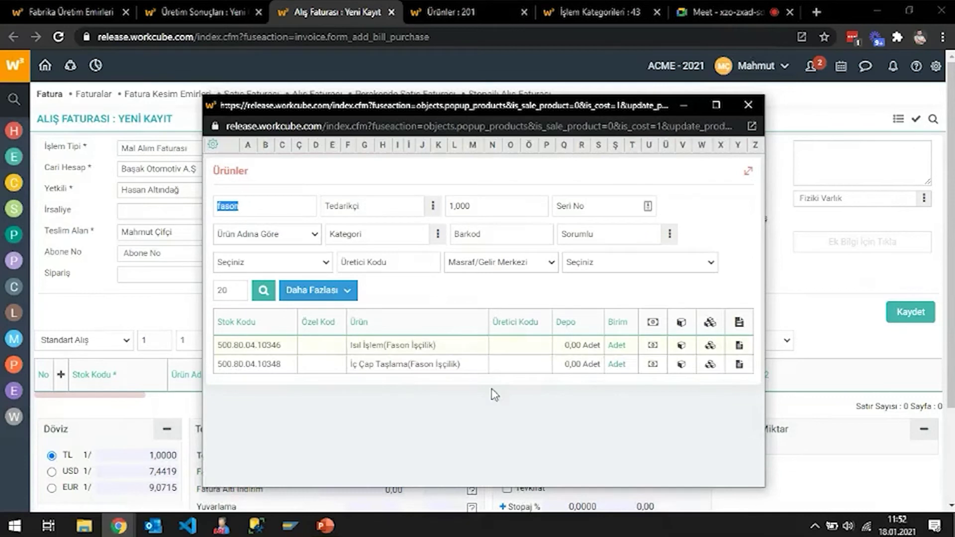
left_click(617, 346)
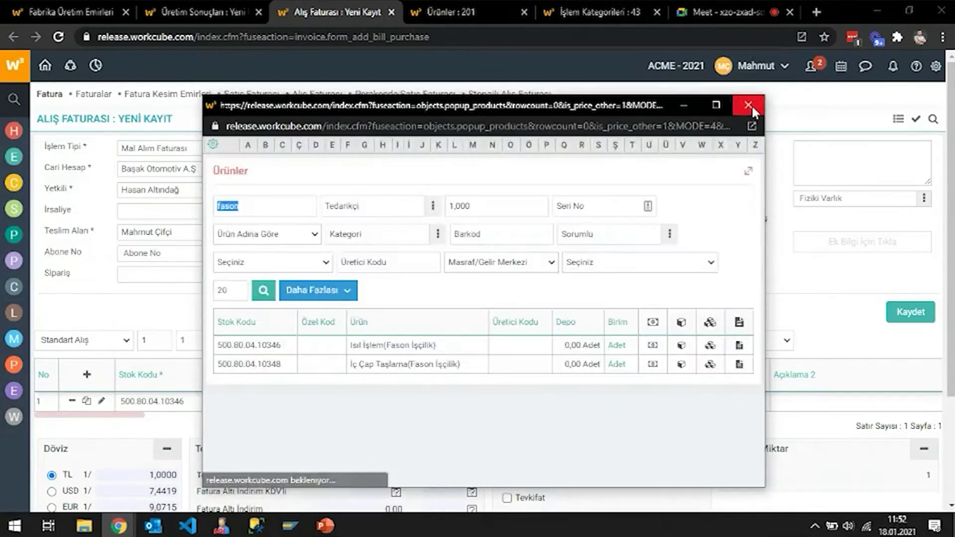
left_click(748, 105)
Set the quantity of the Isıl İşlem(Fason İşçilik) invoice line to 1.300
left_click_drag(148, 426, 229, 434)
left_click(319, 400)
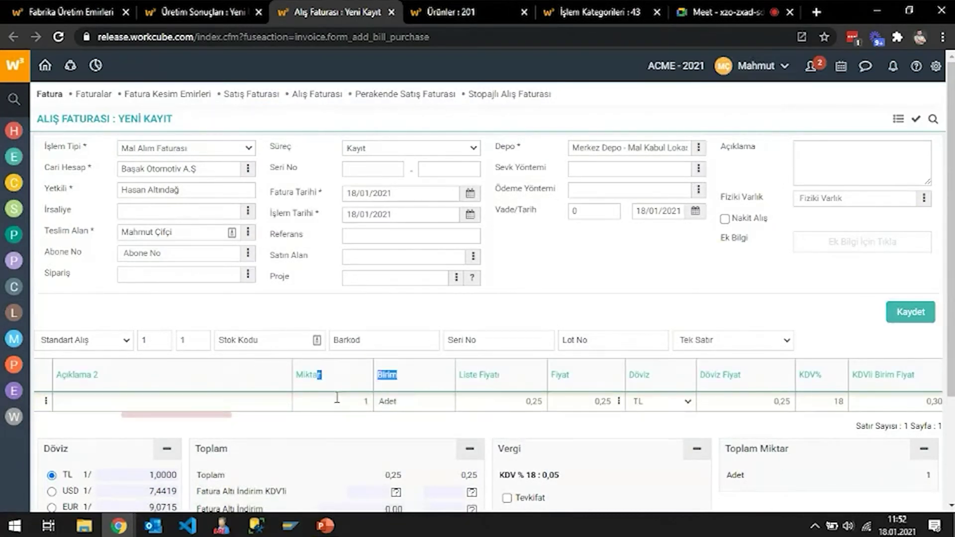
type("1.300")
key("Tab")
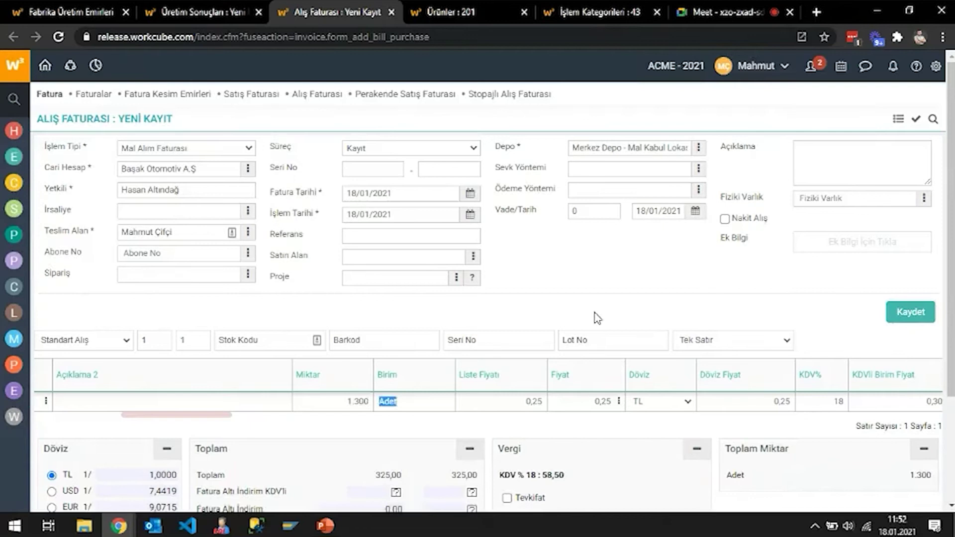
Try to save the re-entered purchase invoice, then return to its header fields
scroll(604, 336, "down", 2)
left_click(908, 245)
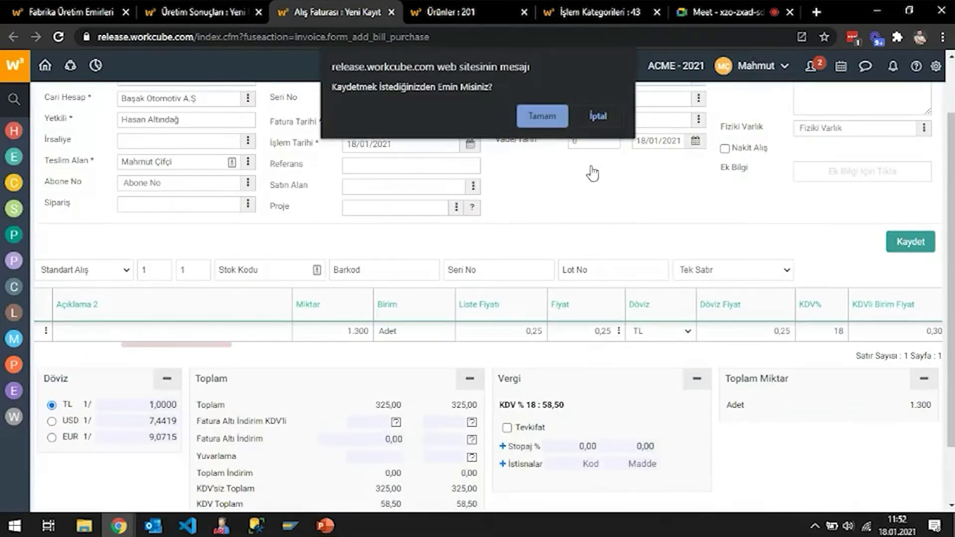
left_click(556, 110)
left_click(593, 114)
scroll(437, 188, "up", 2)
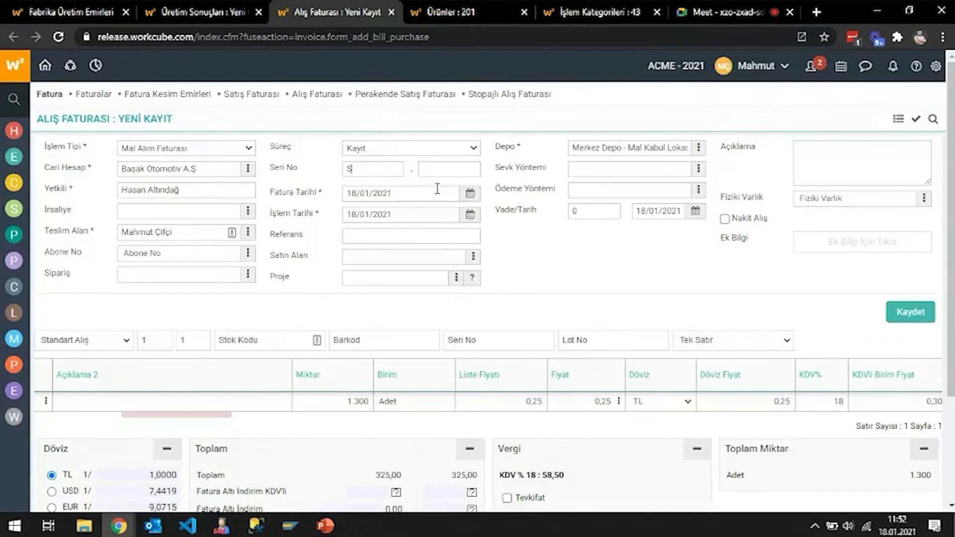
Enter 123456 as the invoice's serial number after the S prefix and save the purchase invoice
type("123456")
left_click(910, 314)
left_click(523, 116)
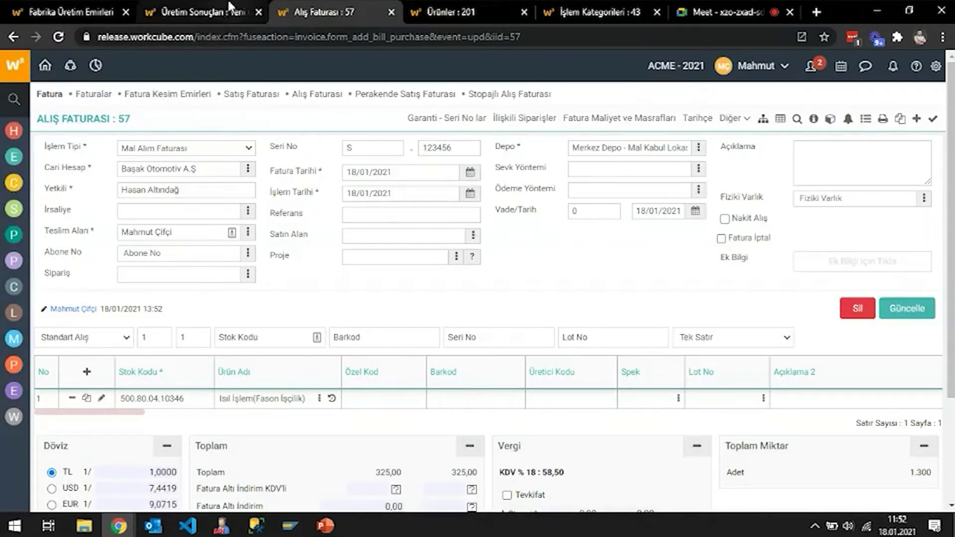
Reload the new production result for order UE-1559, check its product and material rows, and try to save it
left_click(217, 8)
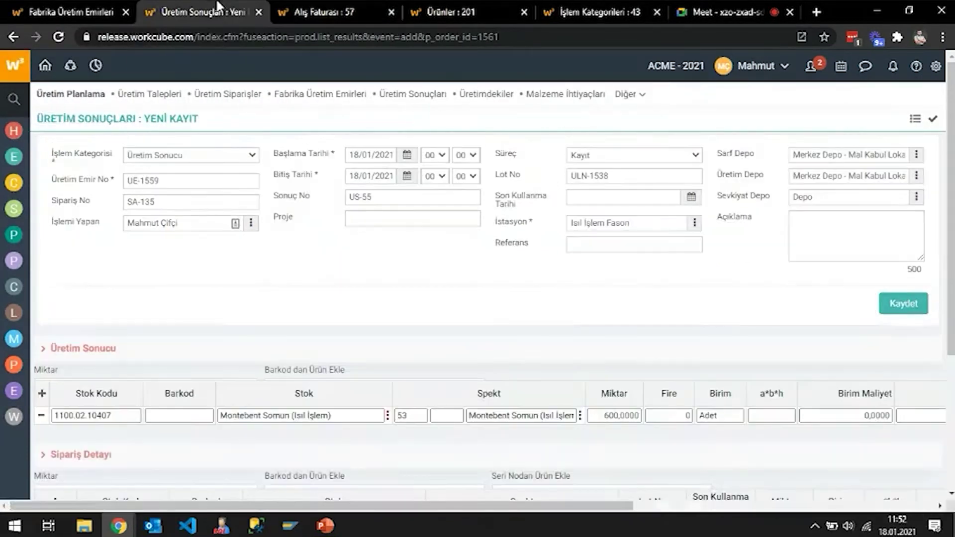
right_click(306, 249)
left_click(218, 260)
left_click(901, 304)
left_click(559, 121)
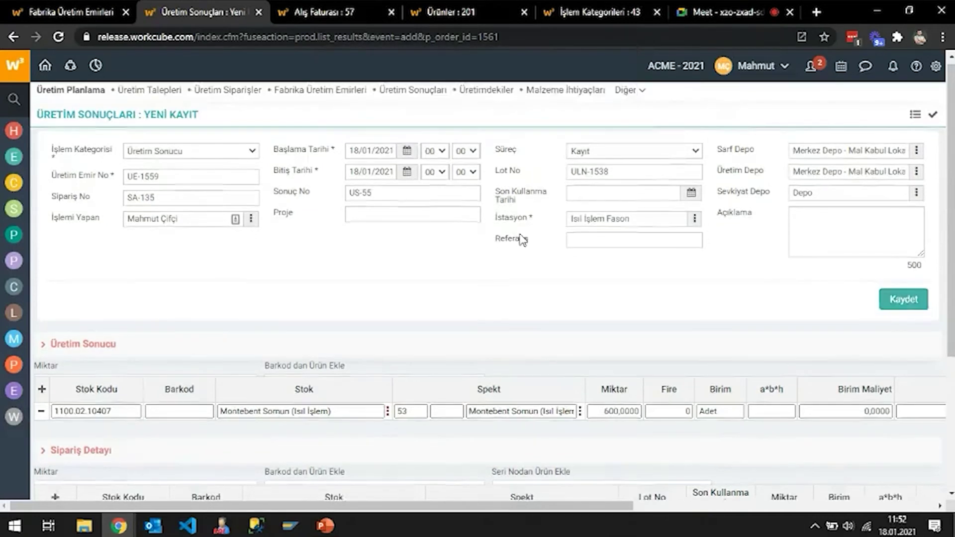
scroll(522, 240, "down", 4)
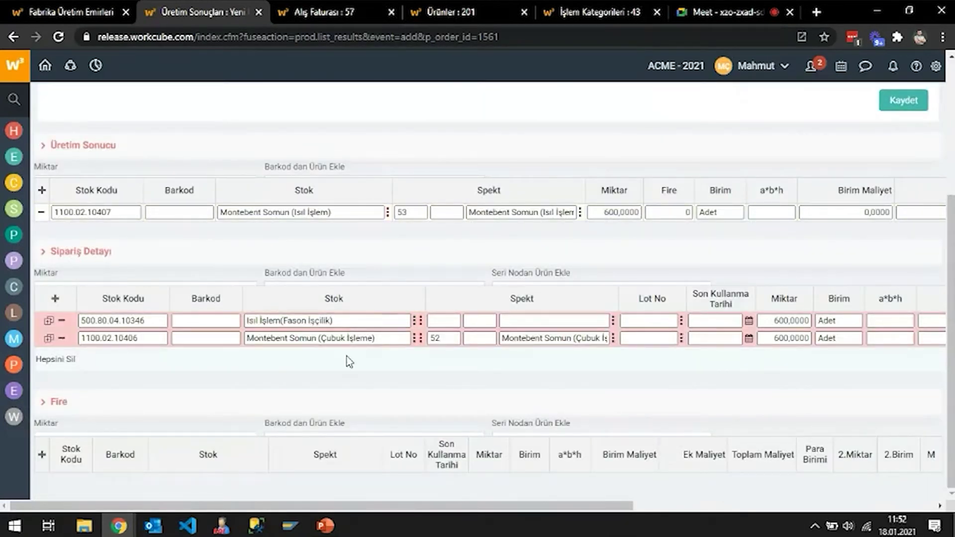
scroll(349, 361, "up", 4)
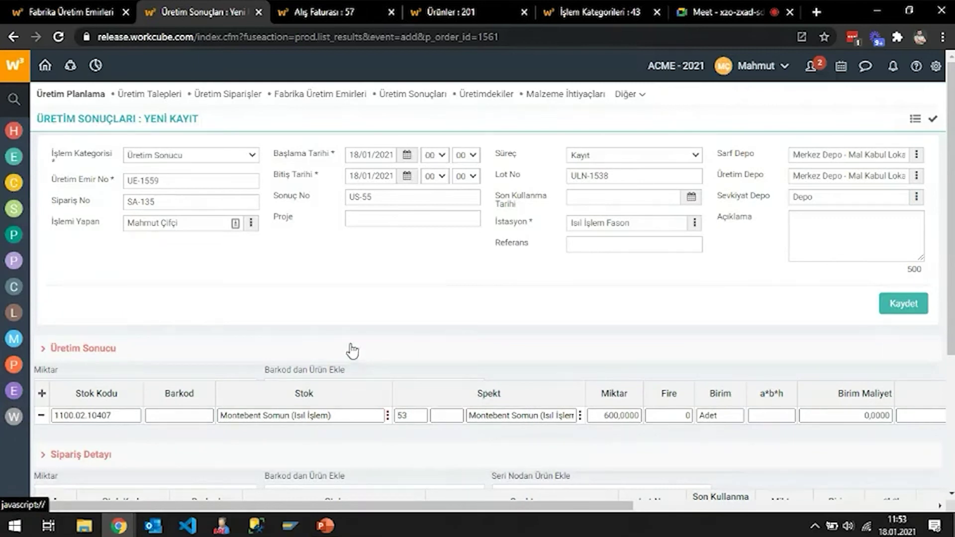
left_click(897, 308)
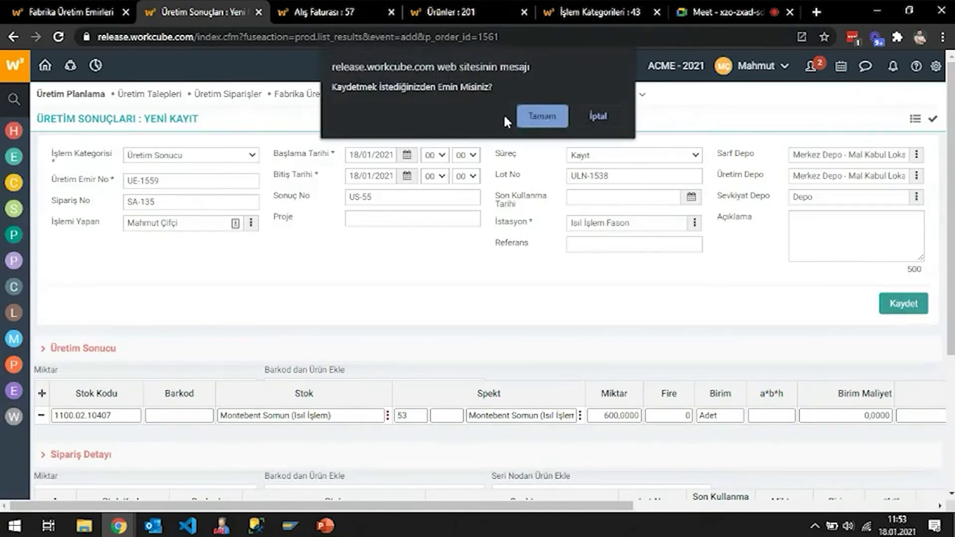
left_click(543, 120)
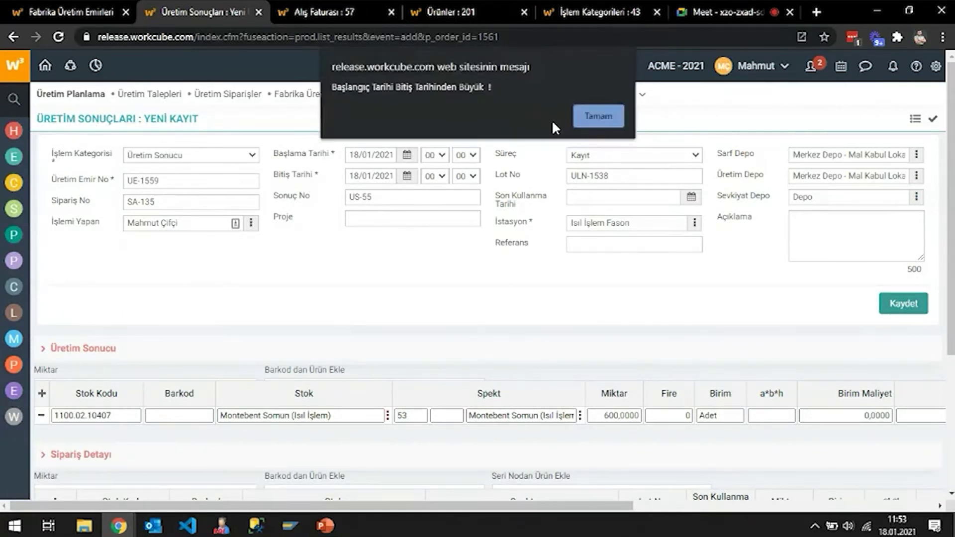
left_click(584, 122)
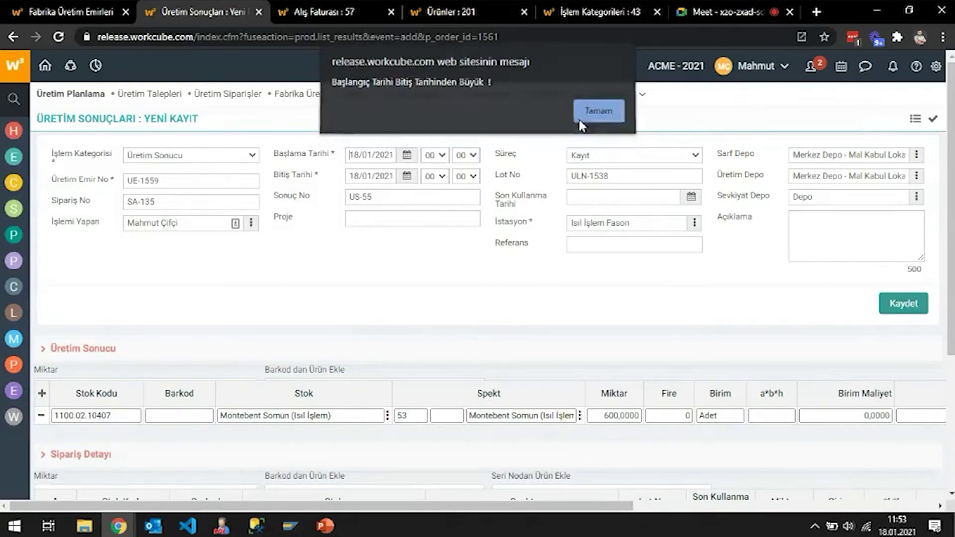
Set the end hour of the production result to 02 and try to save the record
left_click(441, 178)
left_click(430, 212)
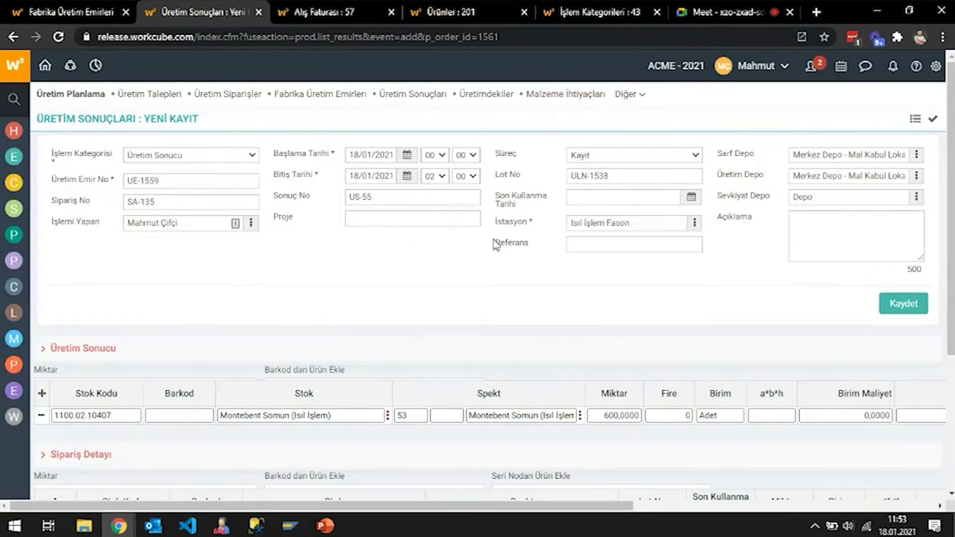
left_click(888, 305)
left_click(550, 119)
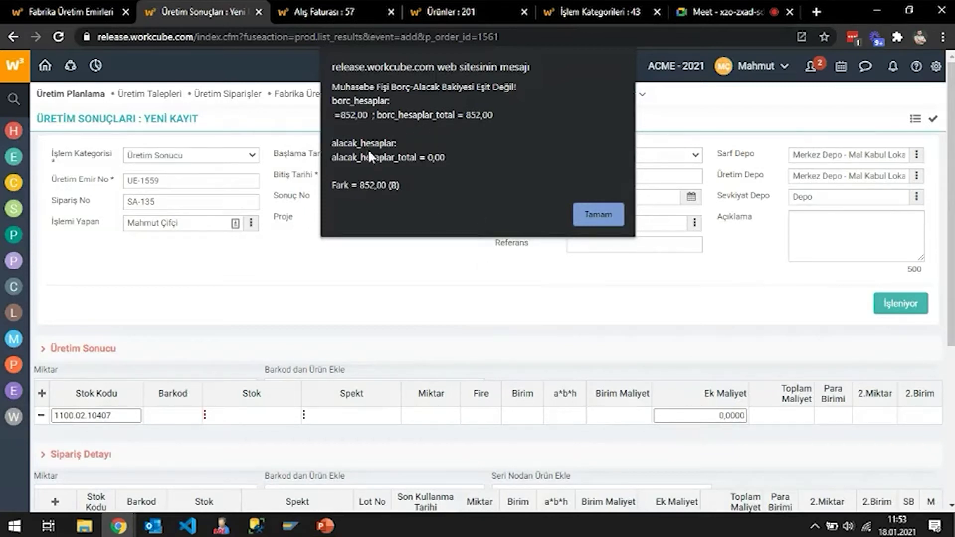
left_click(605, 214)
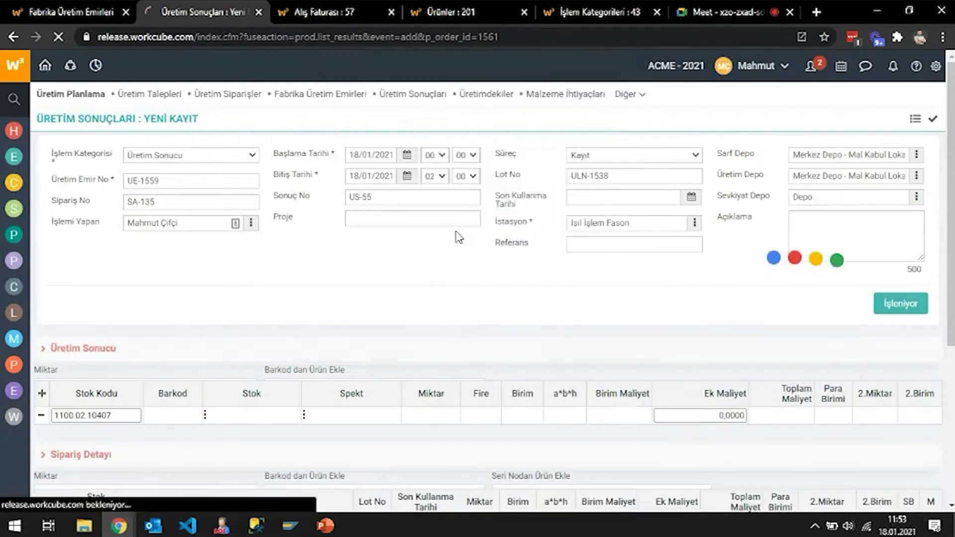
Copy the product name Montebent Somun (Isıl İşlem) from the production result and open that product's record from the product list
scroll(438, 323, "down", 3)
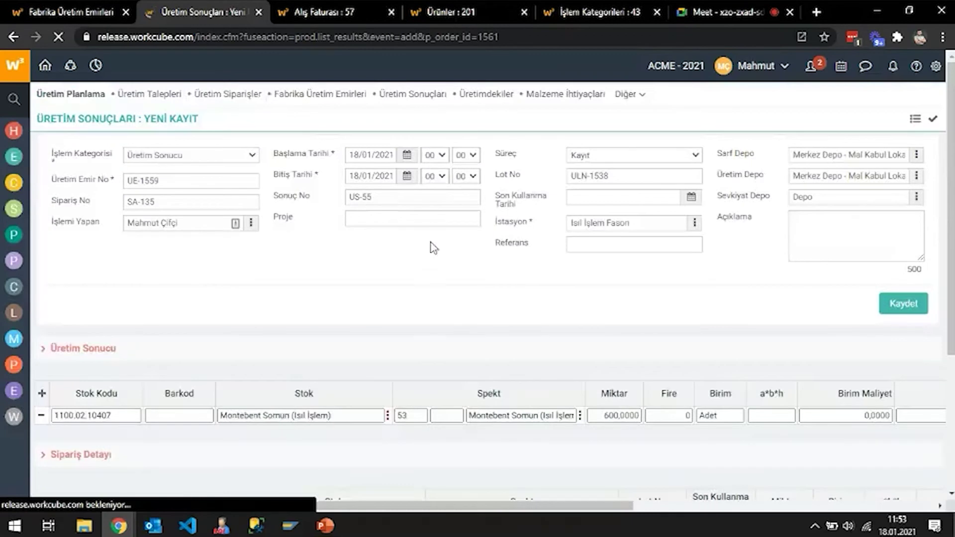
scroll(348, 324, "down", 1)
triple_click(321, 345)
key("ctrl+c")
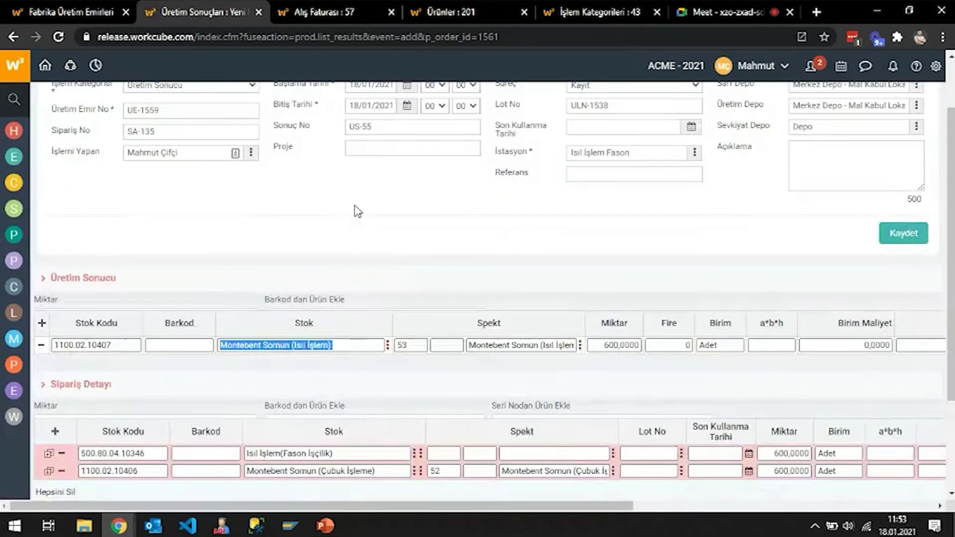
scroll(416, 164, "up", 2)
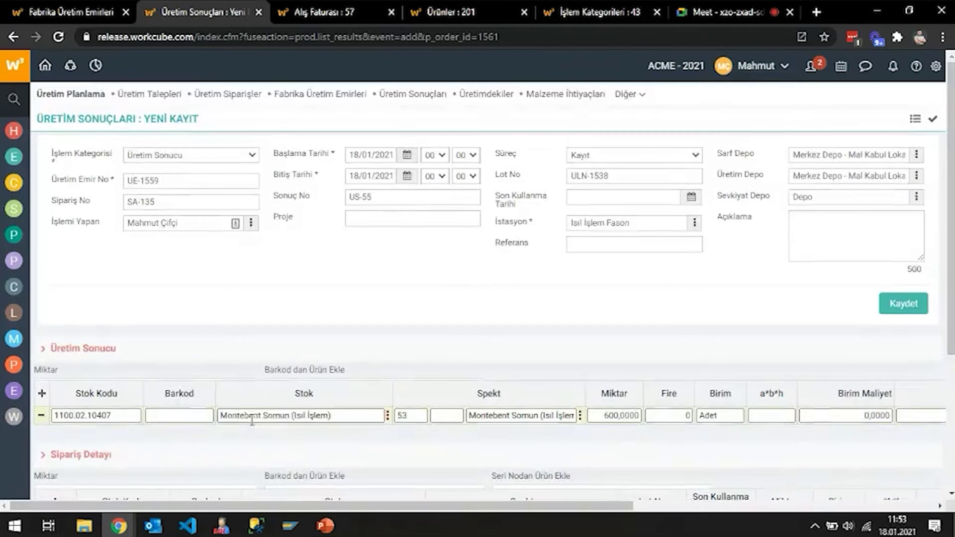
left_click(266, 414)
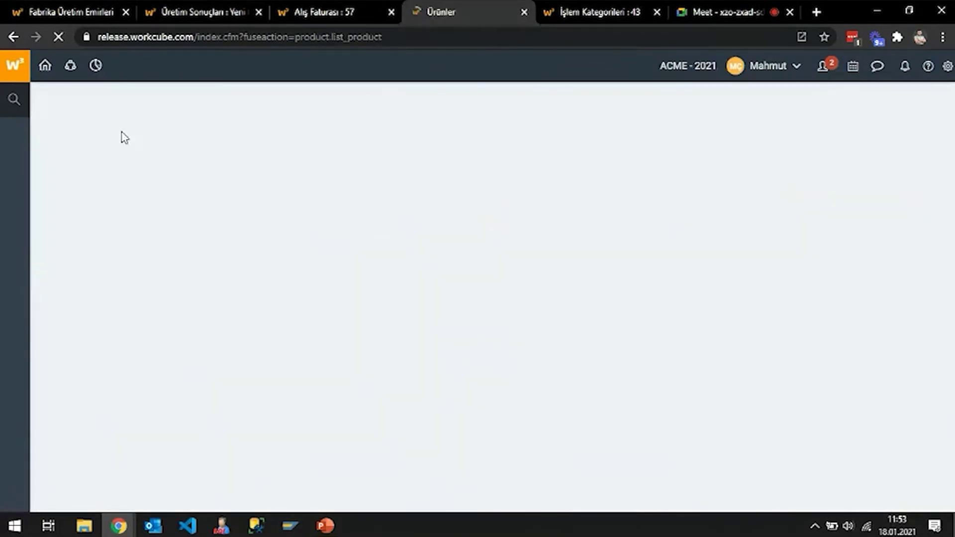
key("ctrl+v")
key("Return")
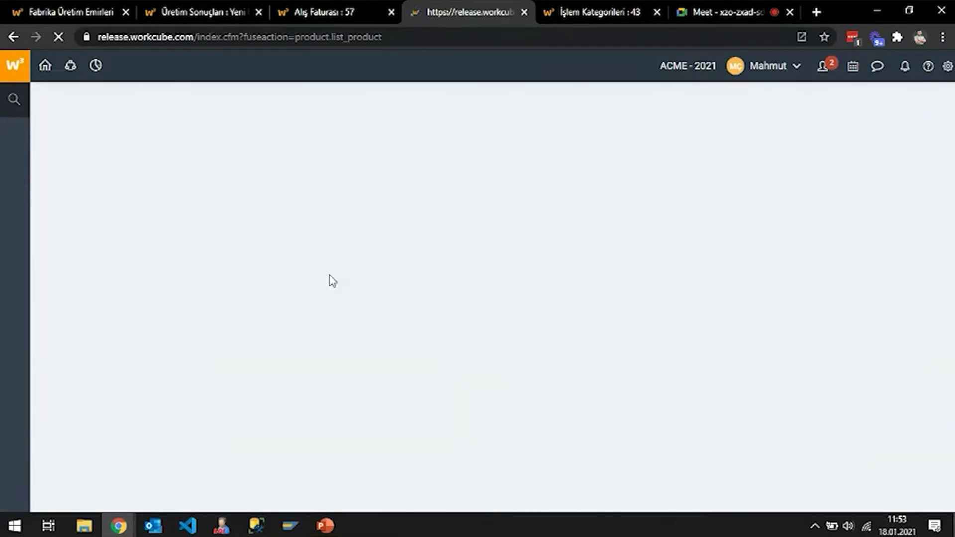
left_click_drag(101, 133, 515, 166)
key("BackSpace")
key("Return")
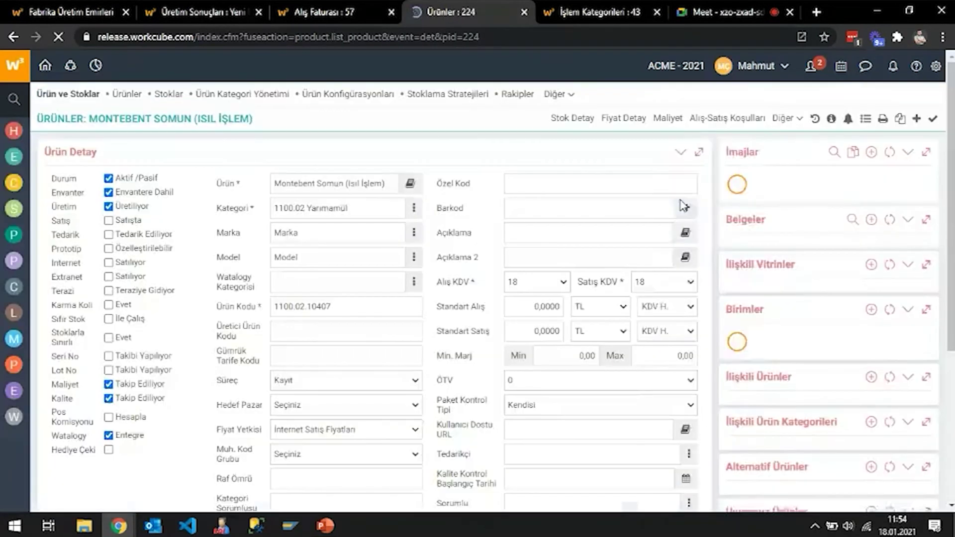
Apply the Yarı Mamul accounting code group to Montebent Somun (Isıl İşlem) and save its accounting codes
left_click(787, 118)
left_click(697, 147)
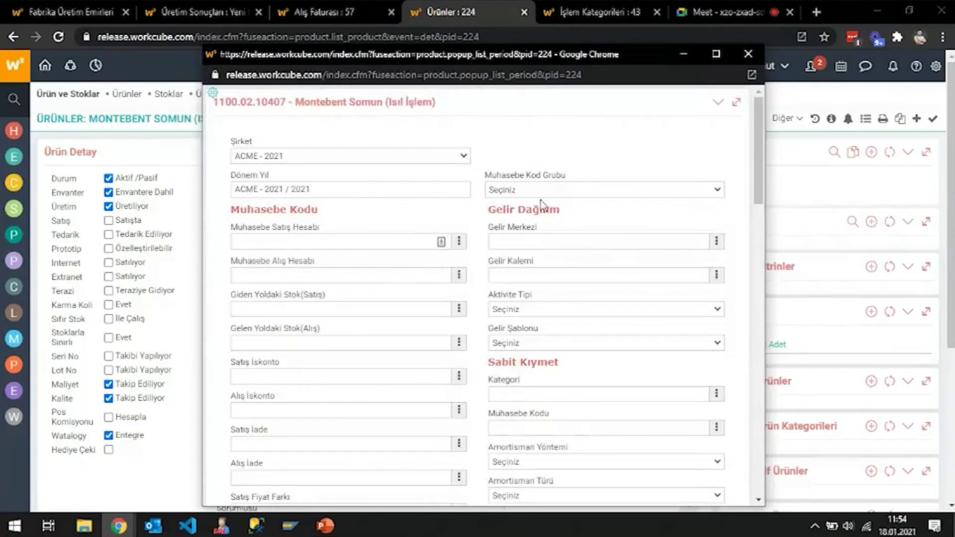
left_click(557, 191)
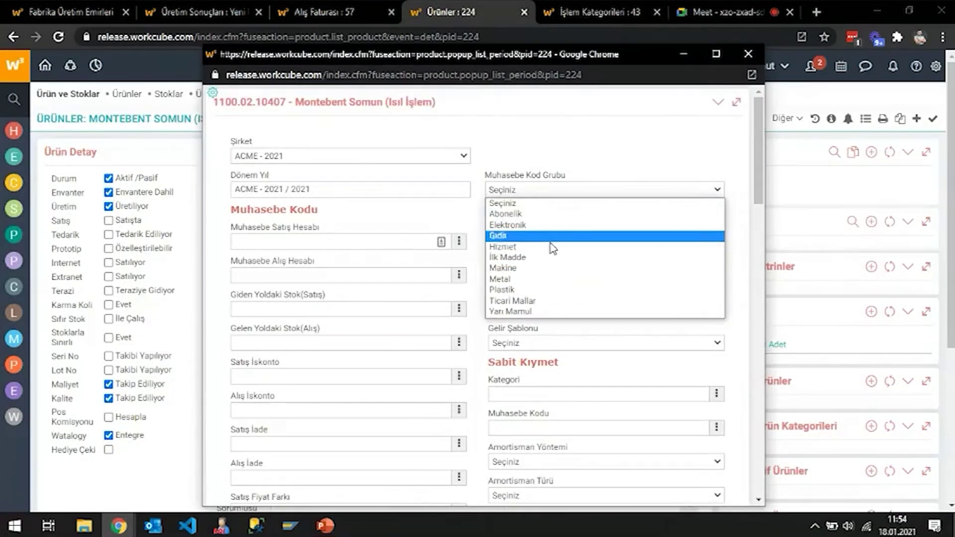
left_click(559, 311)
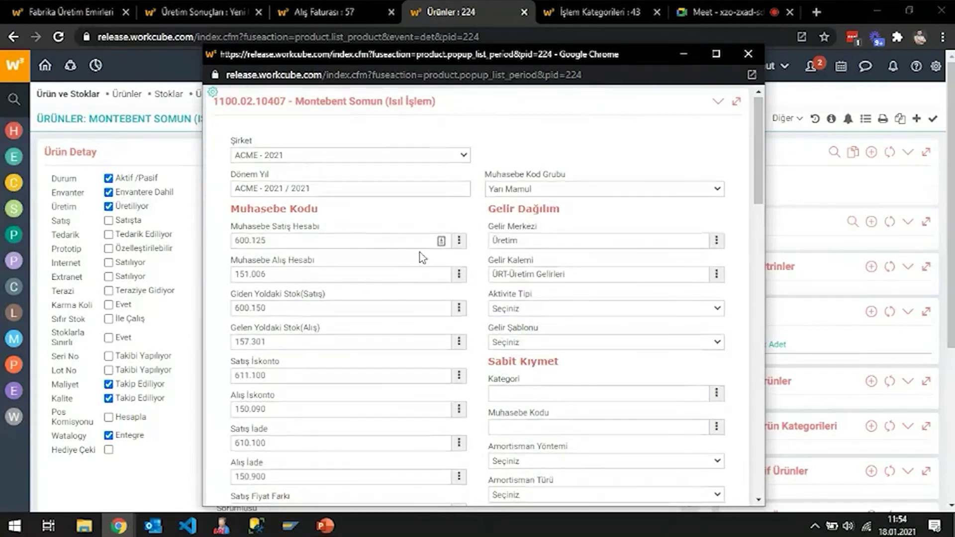
scroll(419, 244, "down", 10)
scroll(418, 243, "down", 10)
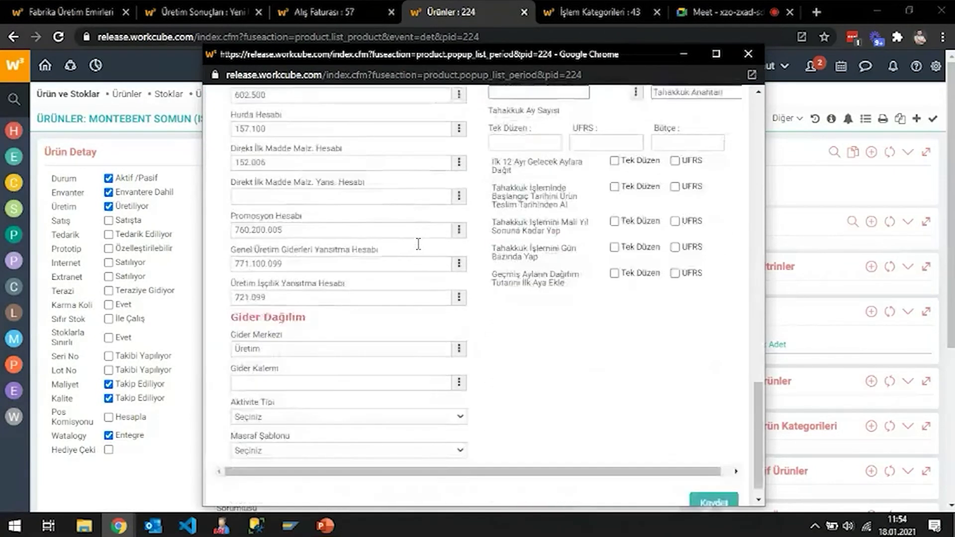
left_click(712, 480)
left_click(542, 152)
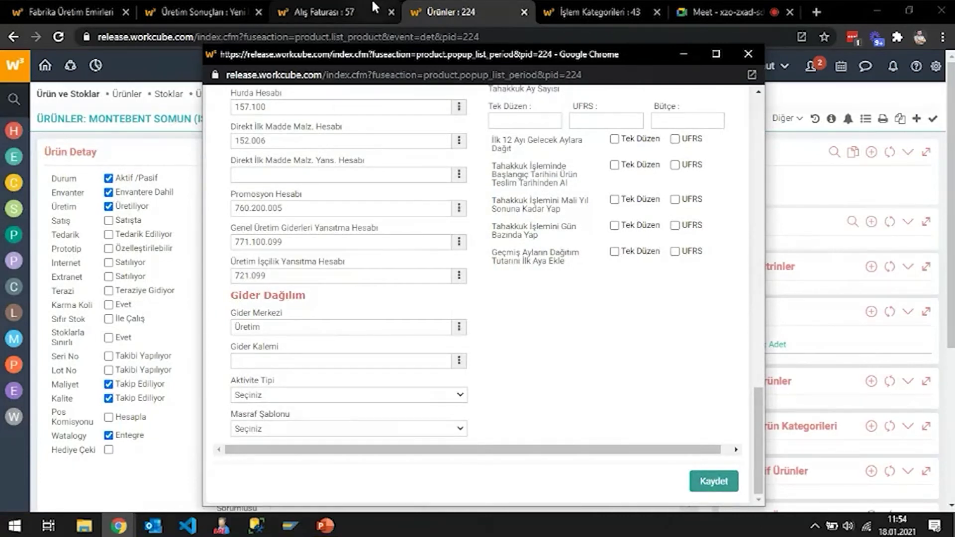
Reload the production result form, set the end hour to 02 again and retry saving
left_click(214, 7)
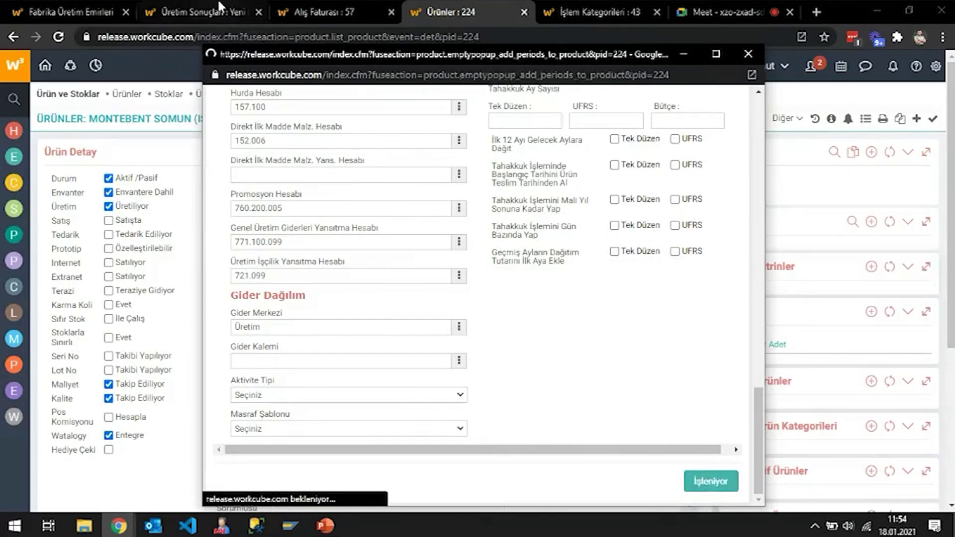
right_click(416, 247)
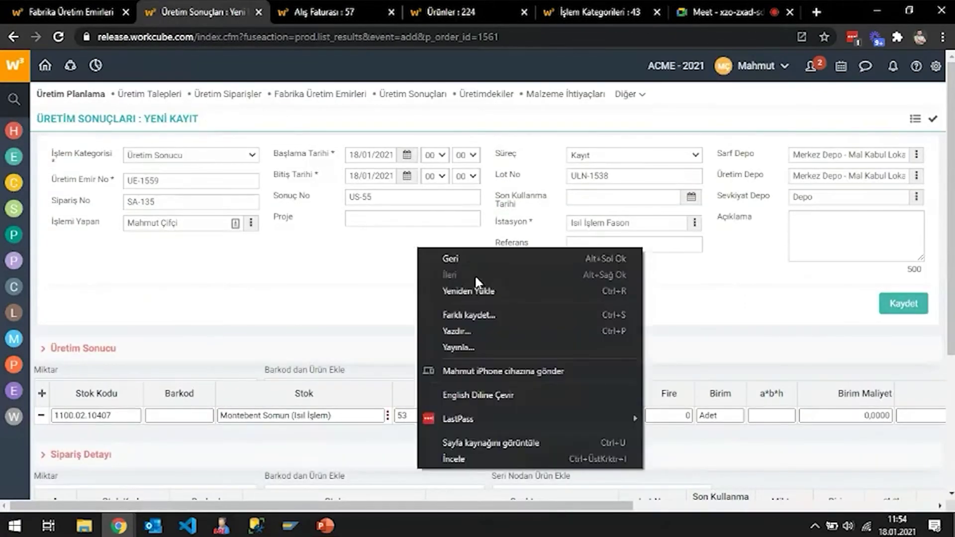
left_click(481, 290)
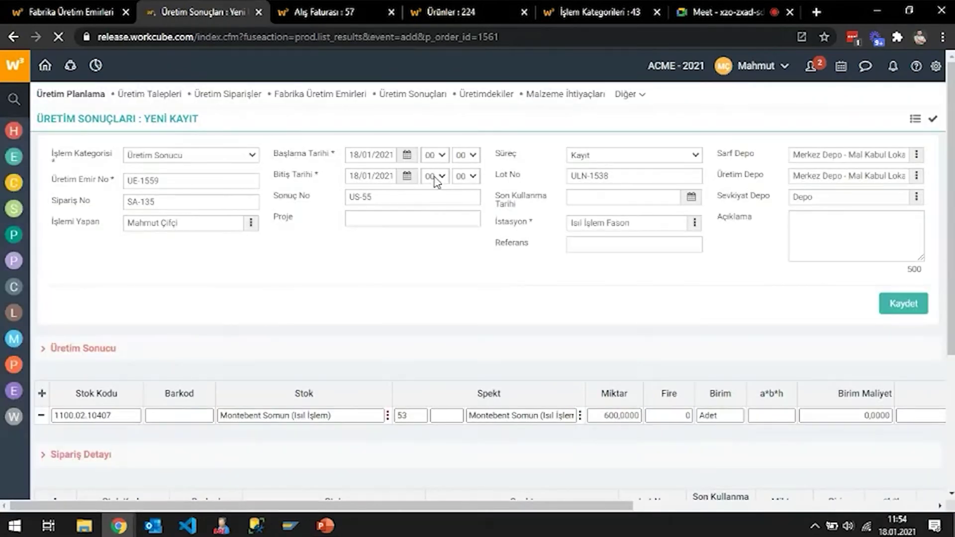
left_click(434, 177)
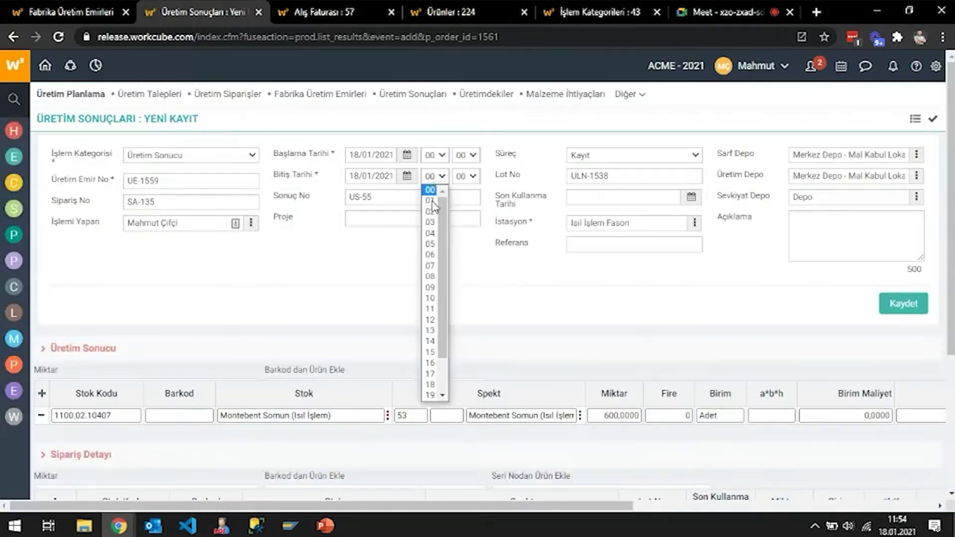
left_click(432, 208)
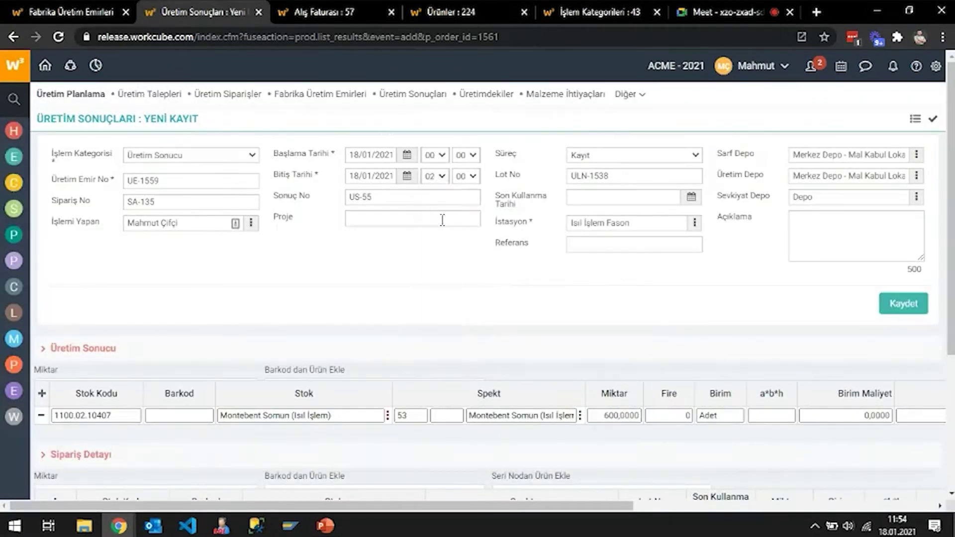
left_click(903, 304)
left_click(543, 110)
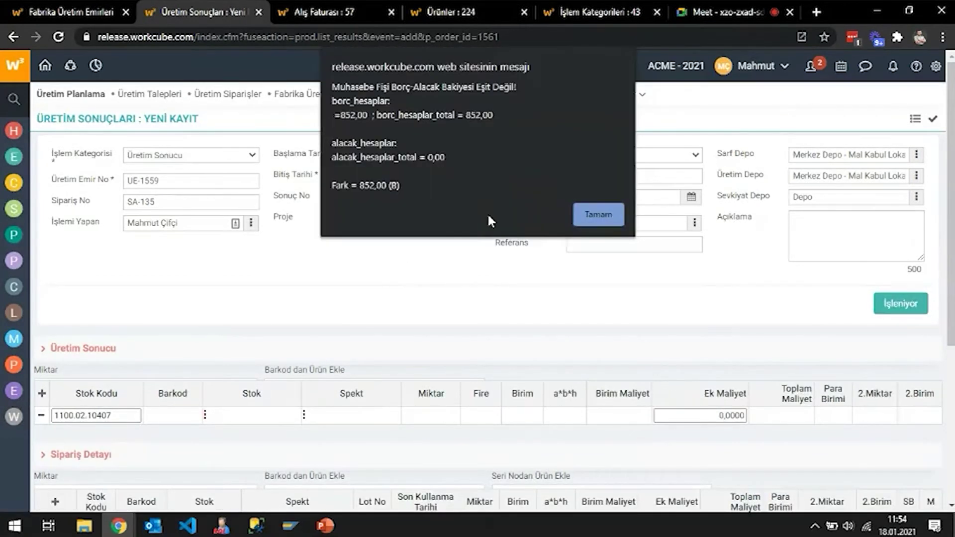
left_click(599, 215)
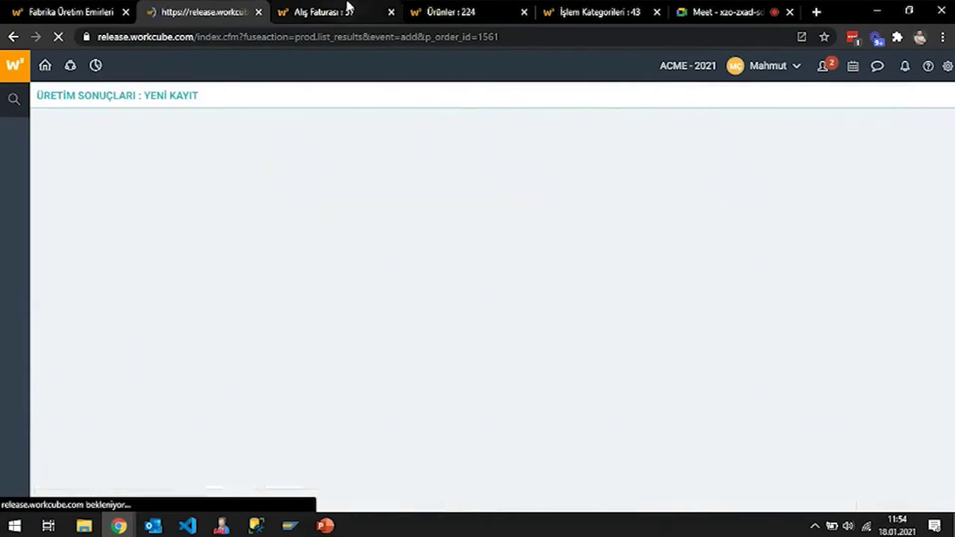
Search the application's pages for "depo" and open the Depolama Alanları page in a separate browser tab
left_click(348, 6)
left_click(16, 99)
type("depo")
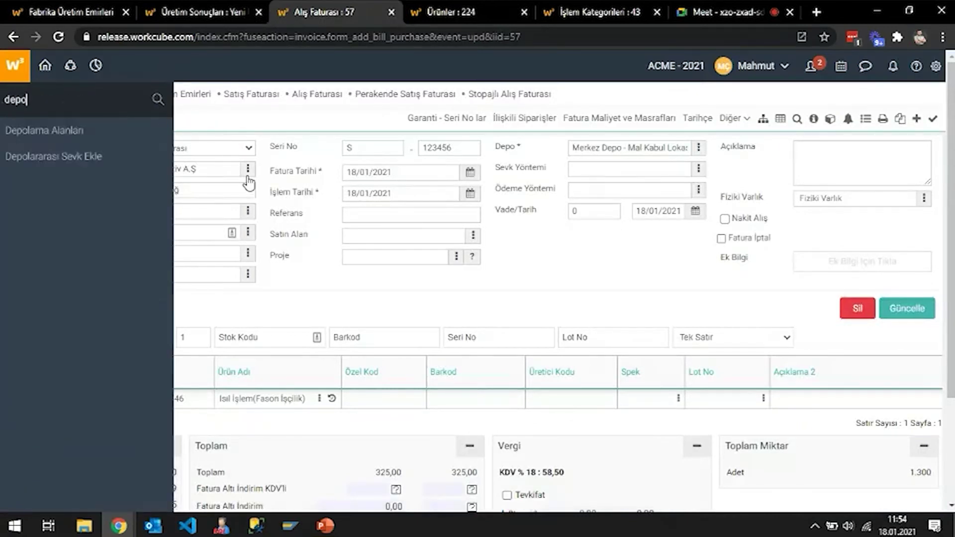
middle_click(113, 161)
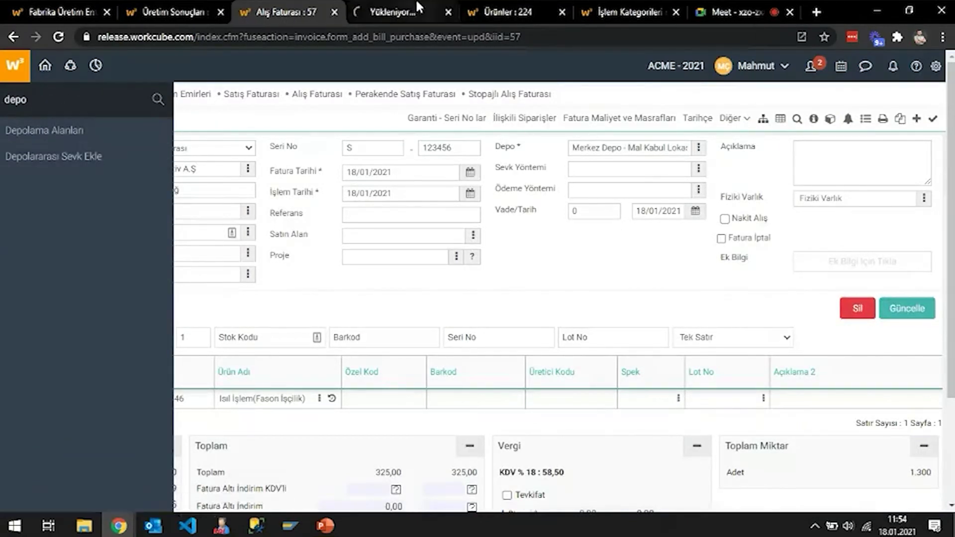
left_click(403, 12)
Filter the storage areas by "kabul" and examine the location settings of Merkez Depo's Mal Kabul Lokasyonu
left_click(124, 128)
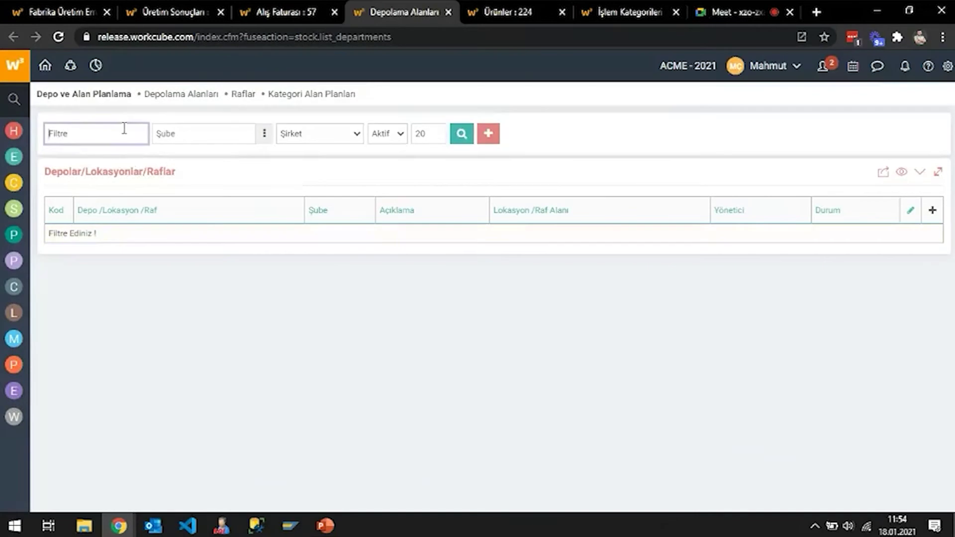
type("kabul")
key("Return")
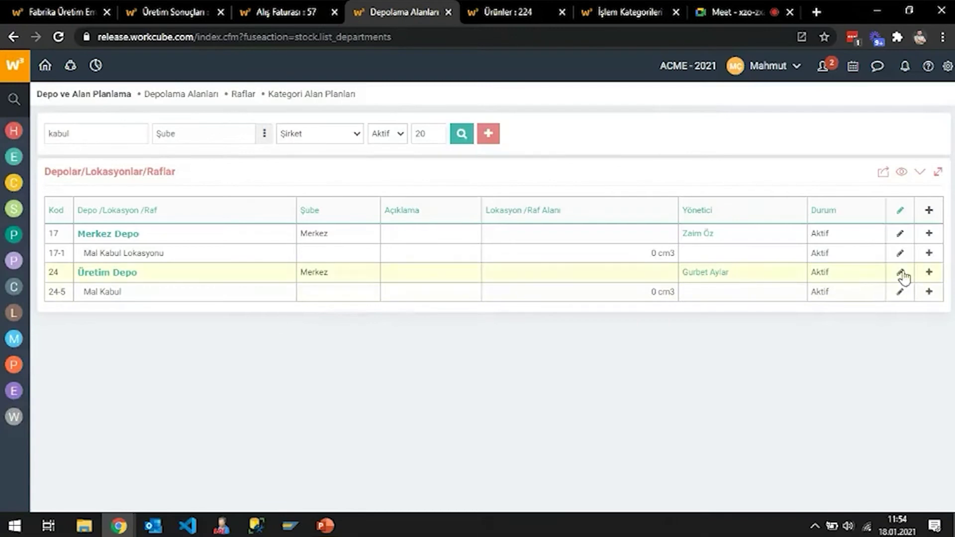
left_click(899, 253)
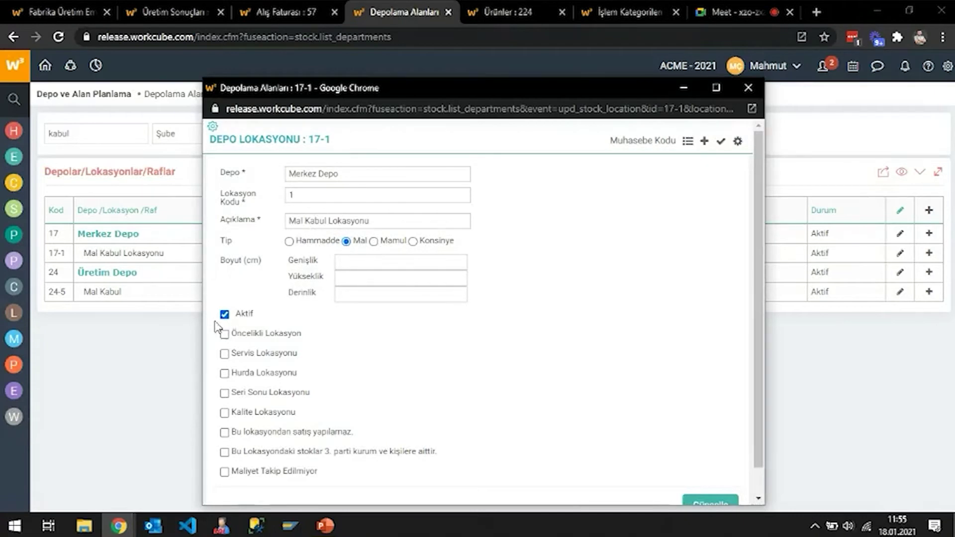
left_click(752, 89)
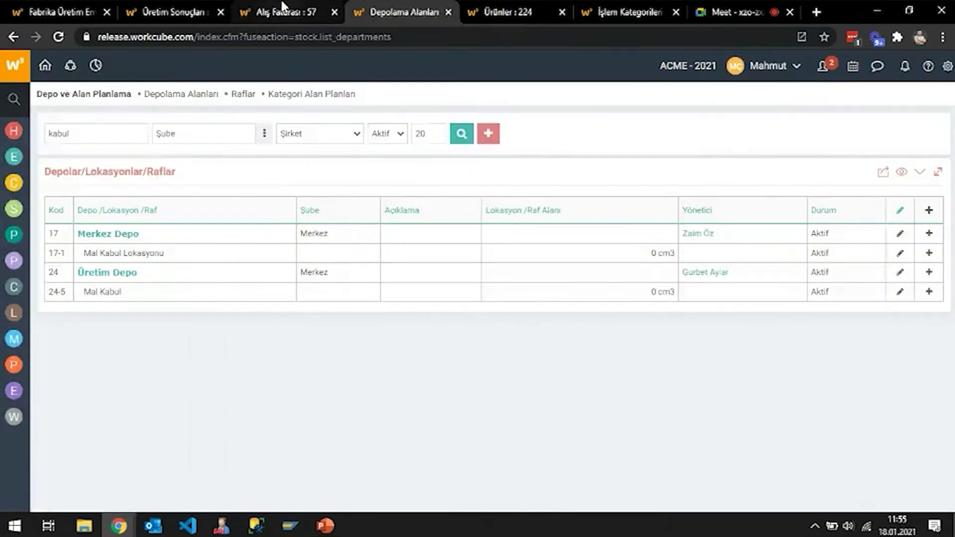
Review the production result form's output and consumption rows, and check its process category options
left_click(190, 10)
scroll(423, 279, "down", 3)
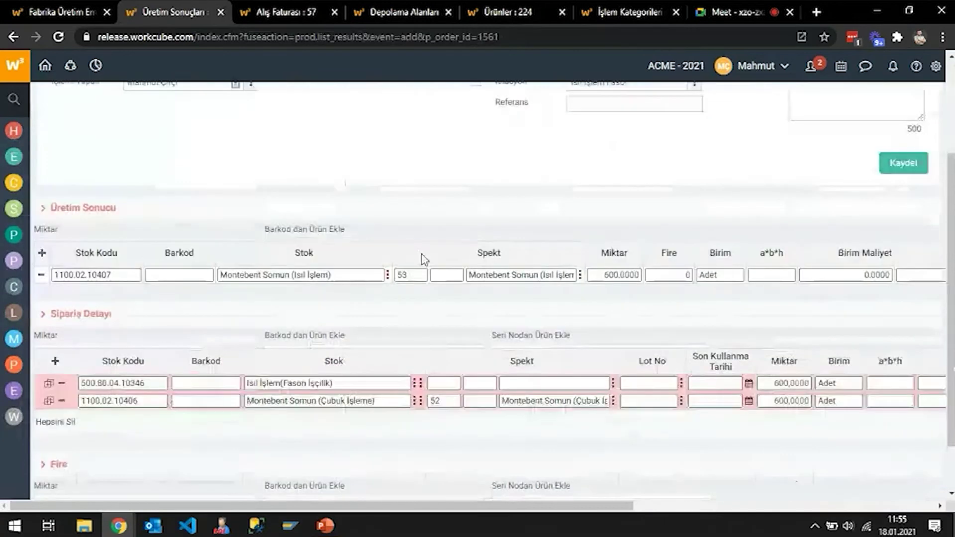
left_click_drag(336, 507, 281, 529)
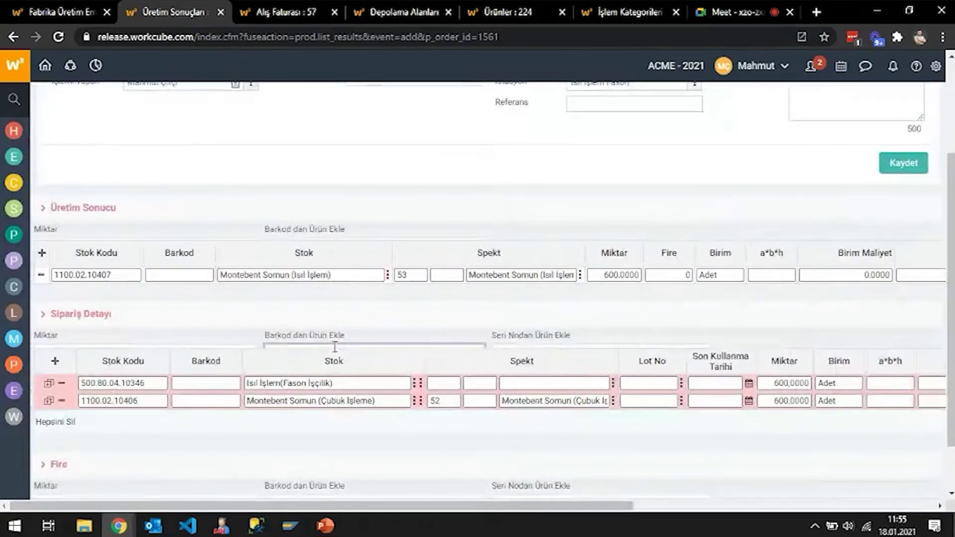
scroll(346, 337, "up", 3)
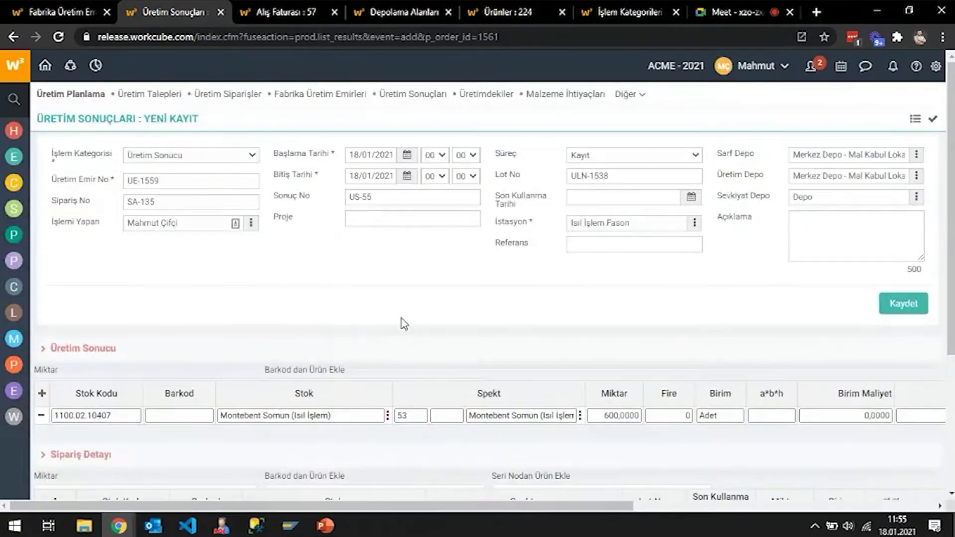
left_click(186, 157)
left_click(342, 240)
Return to the İşlem Kategorileri list and filter the process categories by "üretim"
left_click(936, 65)
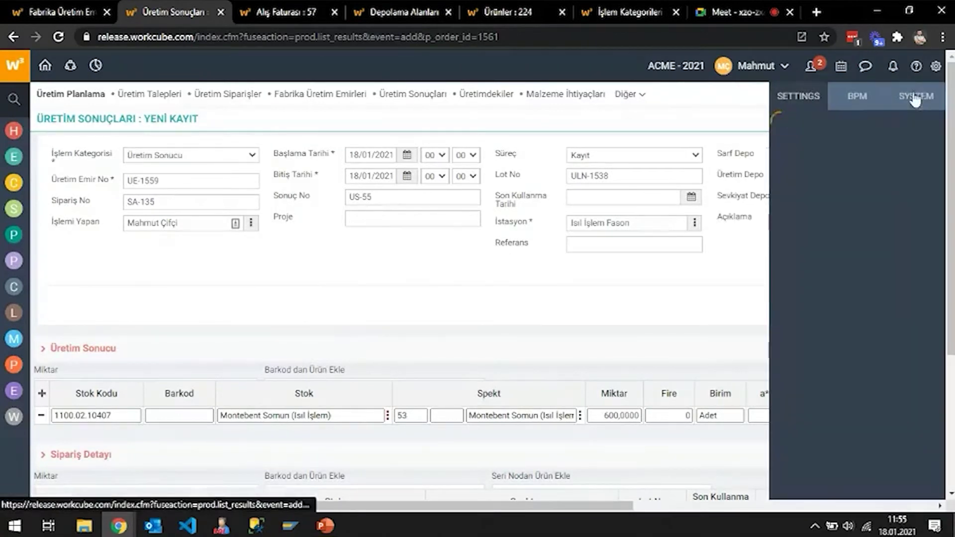
left_click(874, 101)
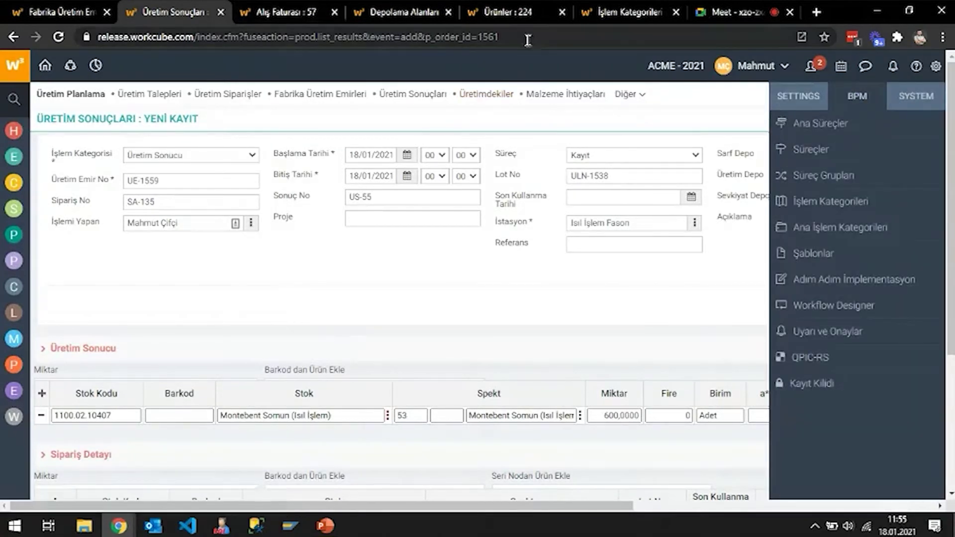
left_click(623, 8)
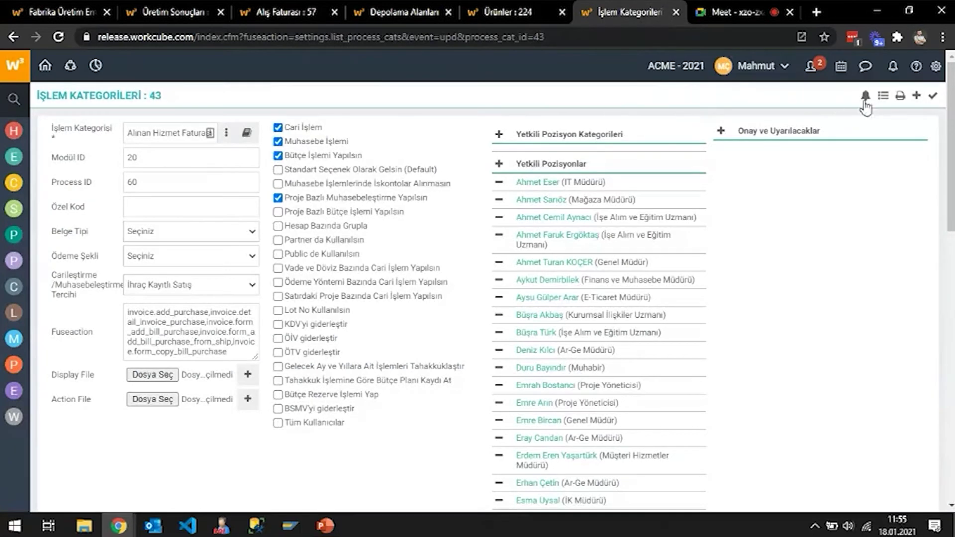
left_click(883, 95)
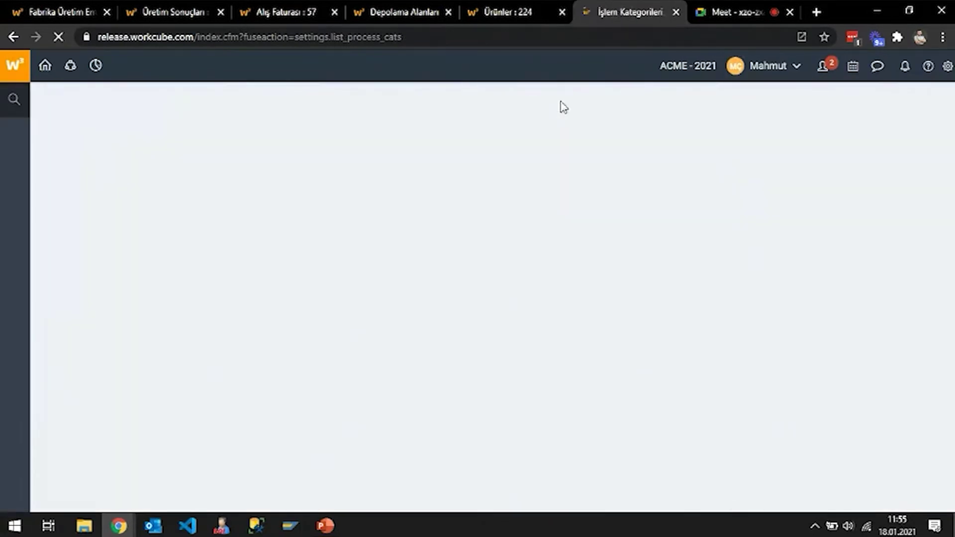
left_click(126, 117)
left_click(133, 98)
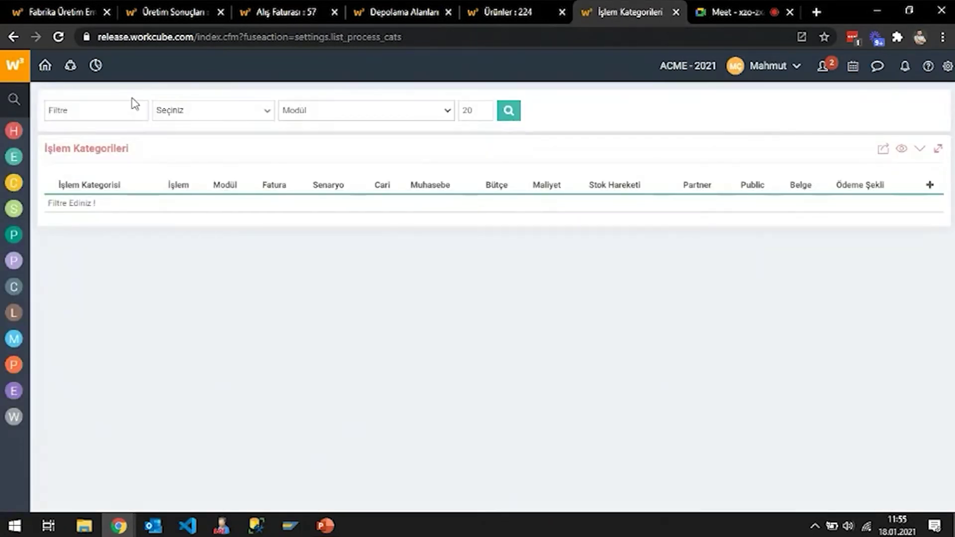
type("üretim")
key("Return")
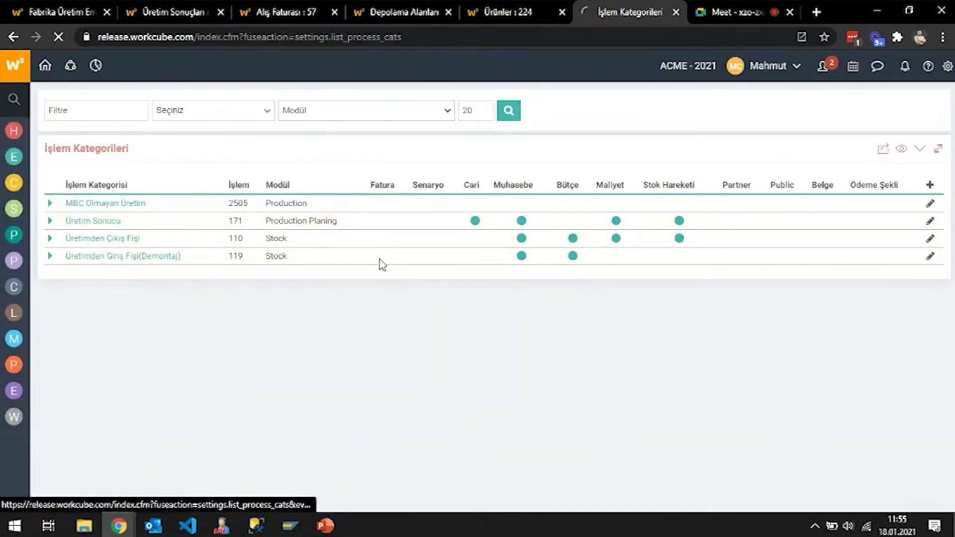
Disable Muhasebe İşlemi and Proje Bazlı Muhasebeleştirme Yapılsın for the Üretim Sonucu process category and save the update
left_click(380, 263)
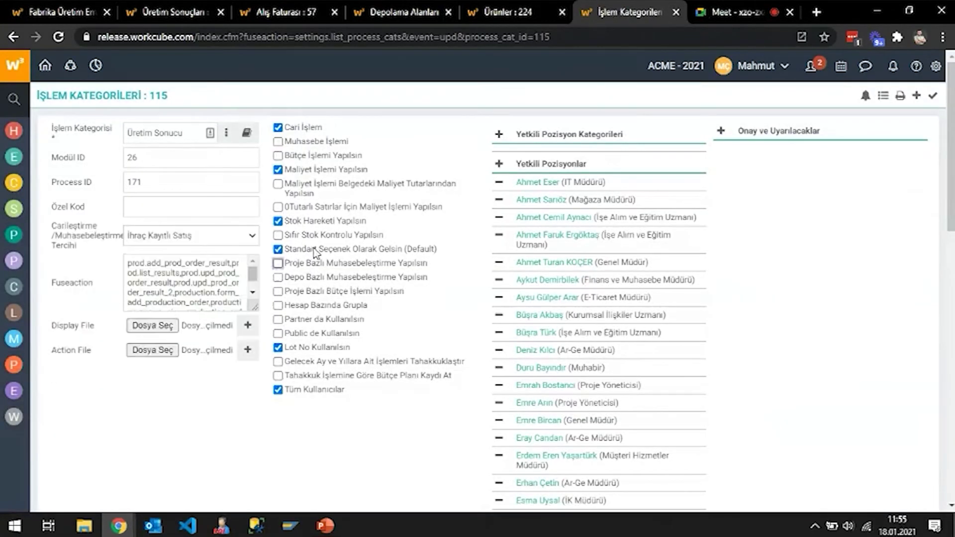
scroll(497, 293, "down", 2)
scroll(835, 456, "down", 15)
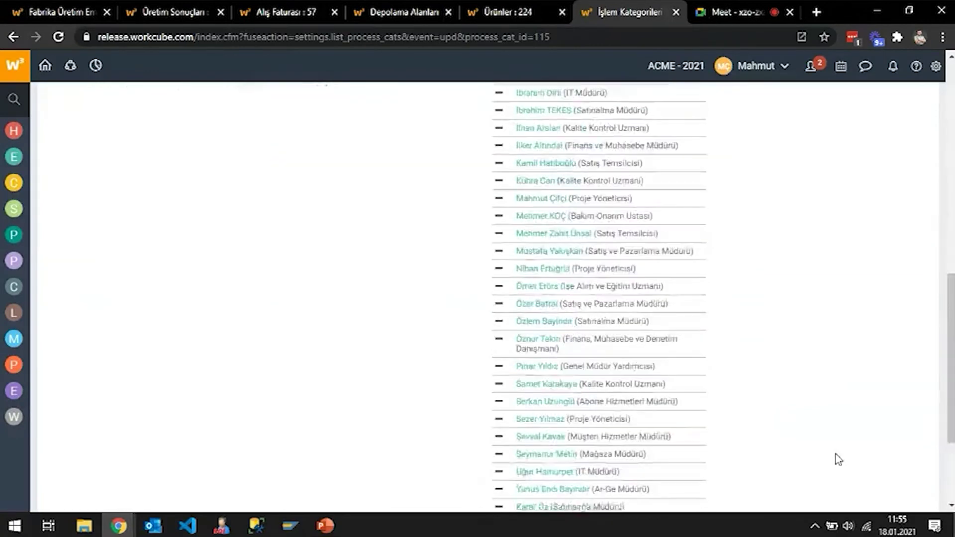
left_click(901, 492)
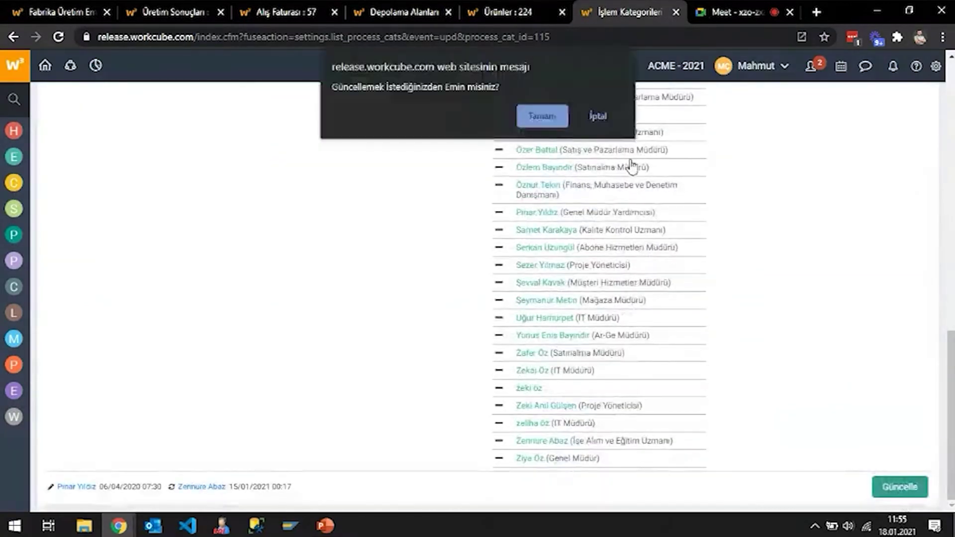
key("Return")
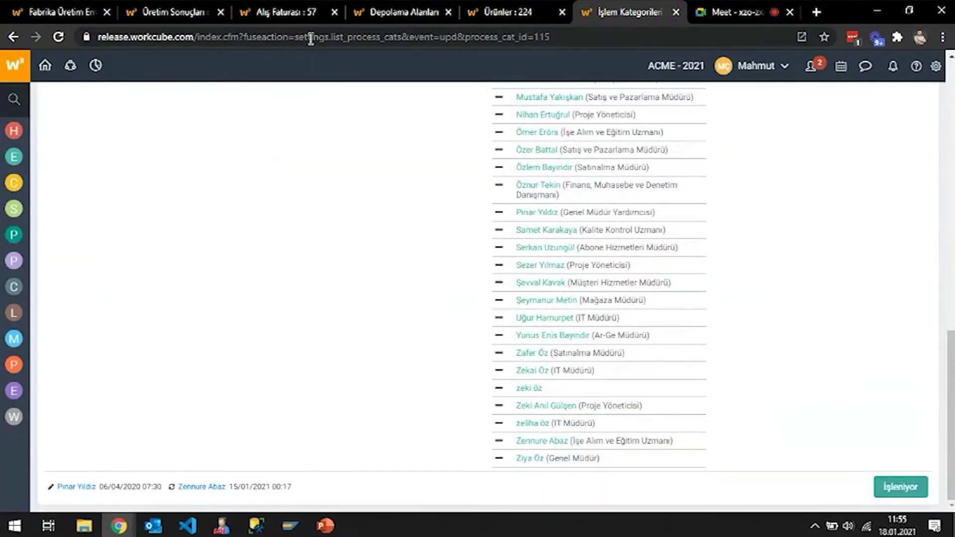
Reload the production result form for UE-1559, set the end hour to 02 and save the record
left_click(201, 11)
right_click(325, 188)
left_click(374, 223)
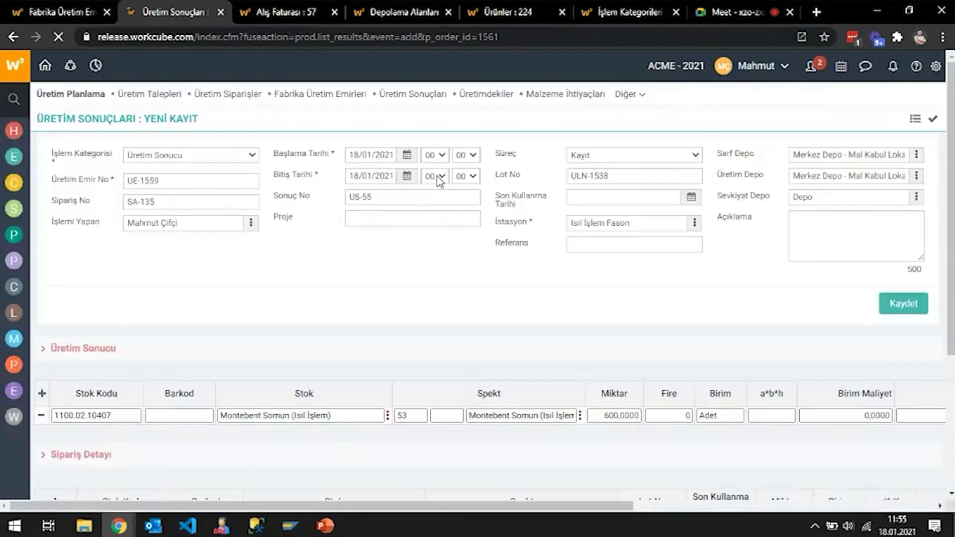
left_click(438, 176)
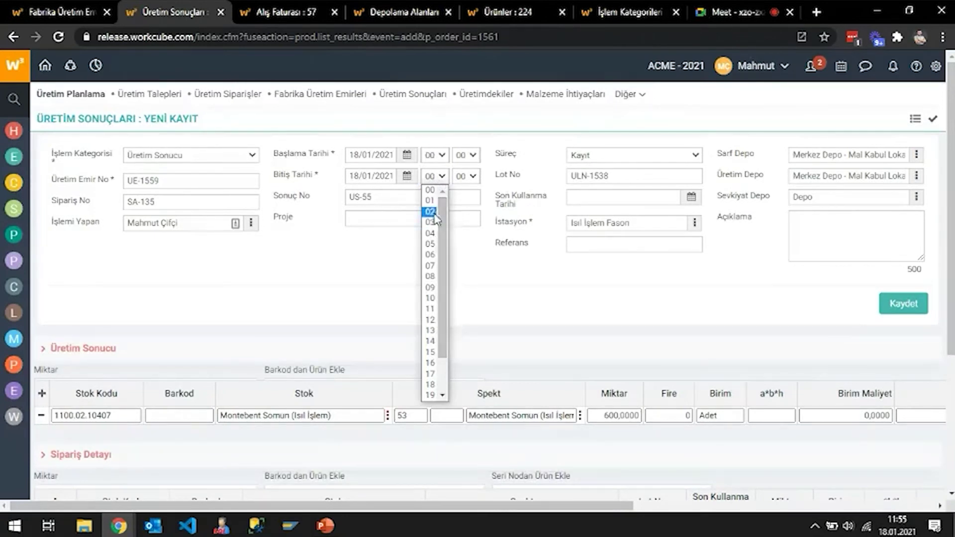
left_click(433, 212)
scroll(548, 291, "down", 1)
left_click(903, 233)
left_click(556, 120)
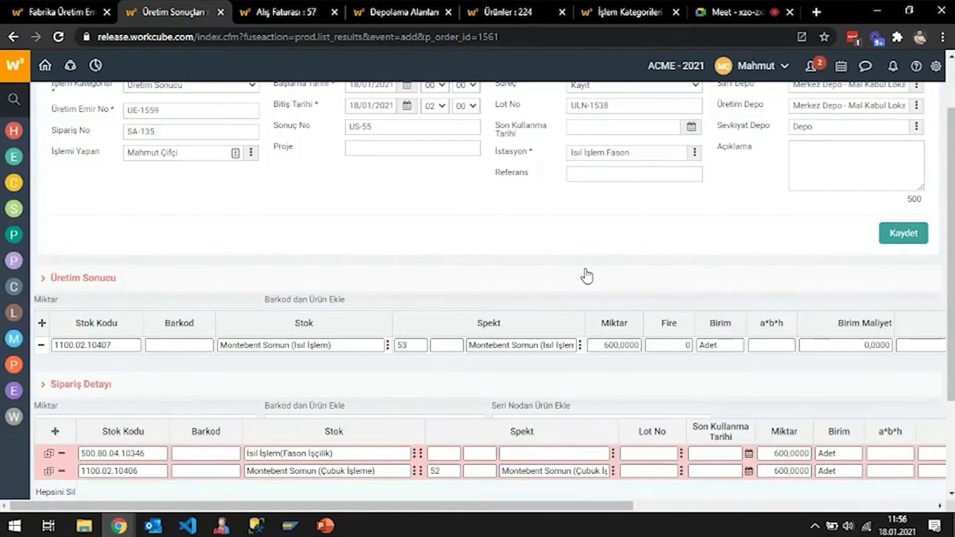
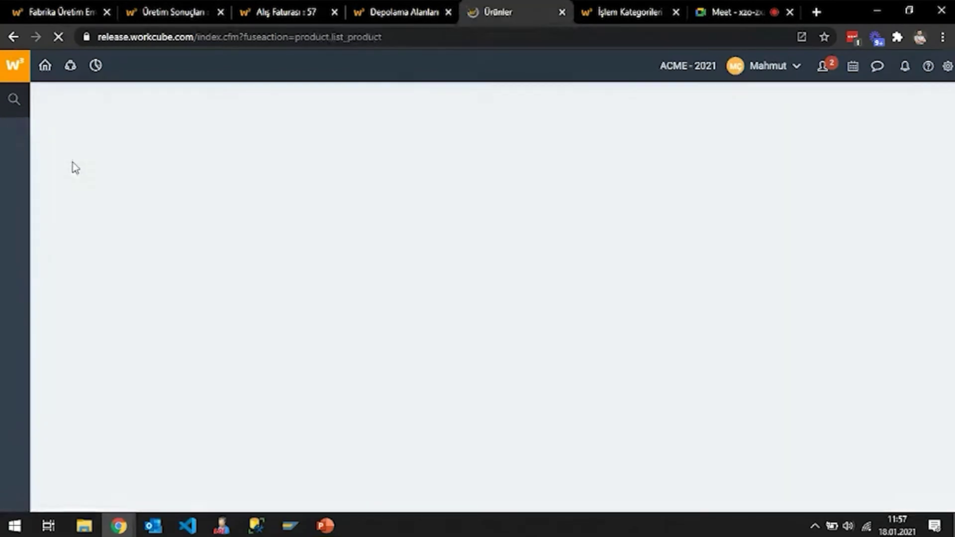
Find stock code 1100.02.10406 in the product list and open its stock movements
left_click(104, 132)
type("1100.02.10406")
key("Return")
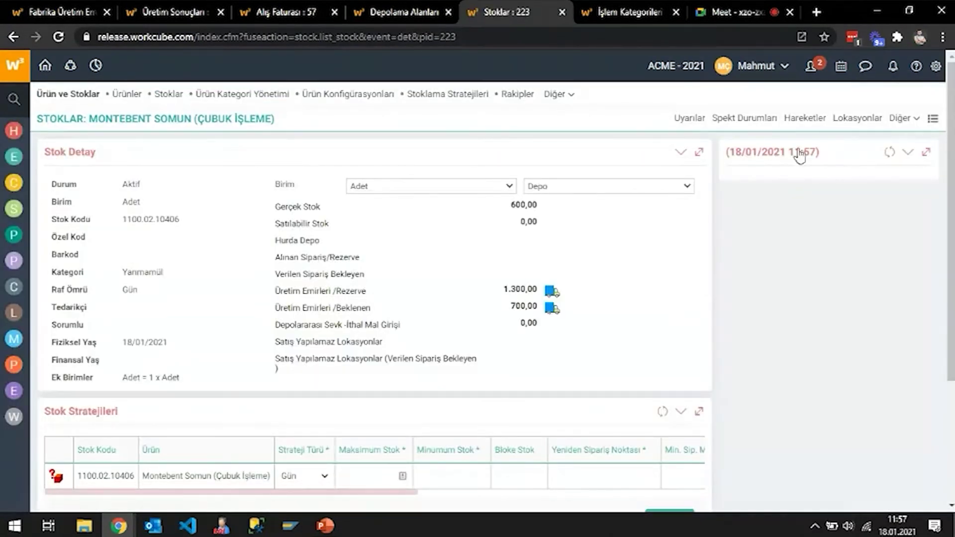
left_click(805, 119)
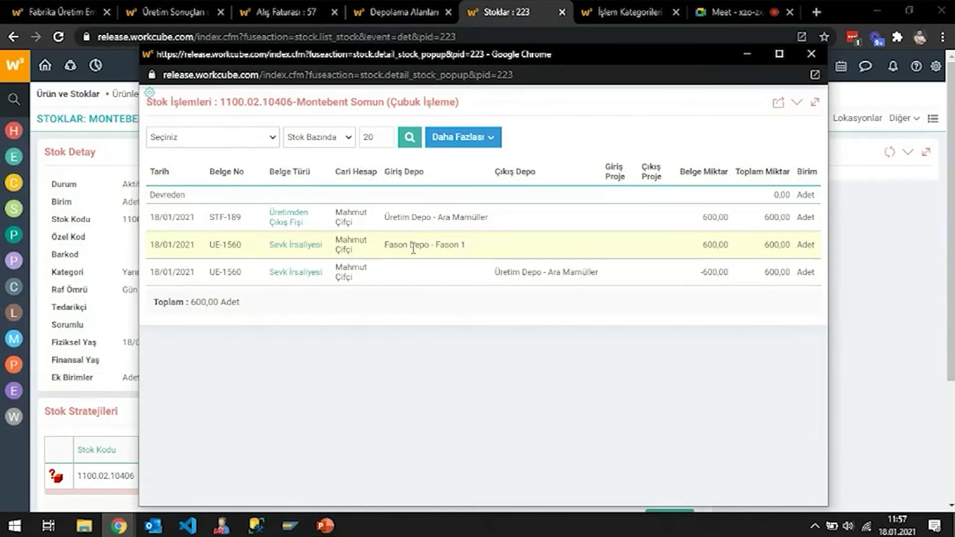
Compare the warehouses on the UE-1560 Sevk İrsaliyesi with the stock movements of Montebent Somun (Çubuk İşleme)
left_click(294, 273)
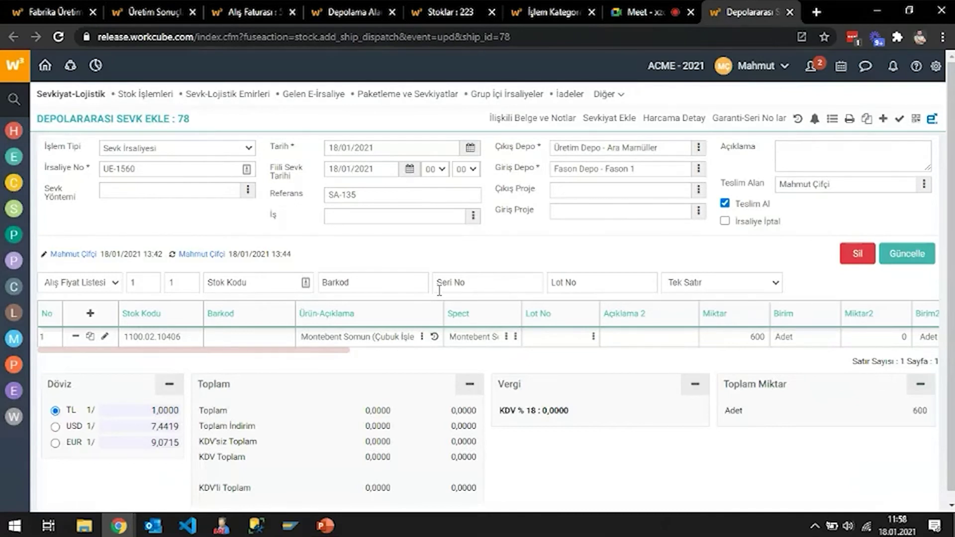
key("alt+Tab")
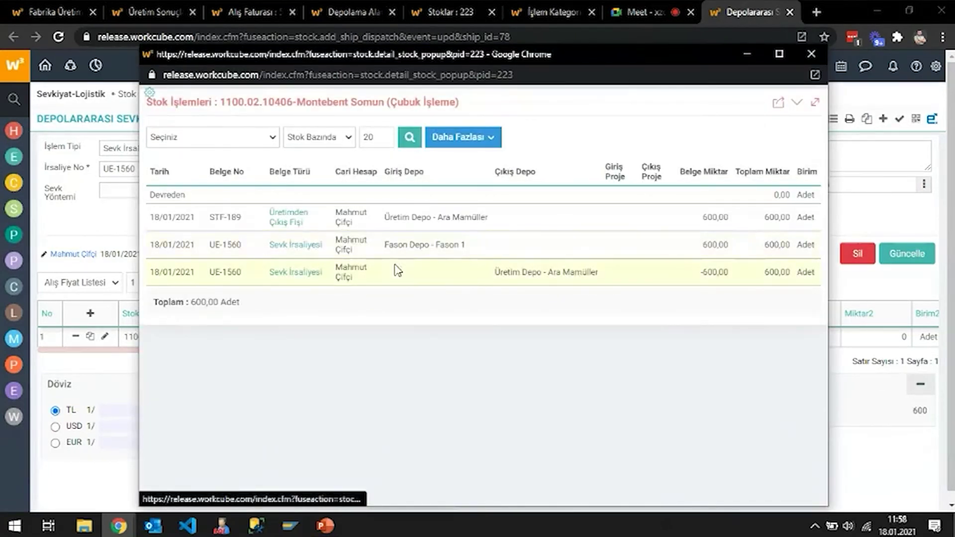
left_click_drag(384, 246, 618, 268)
left_click(446, 265)
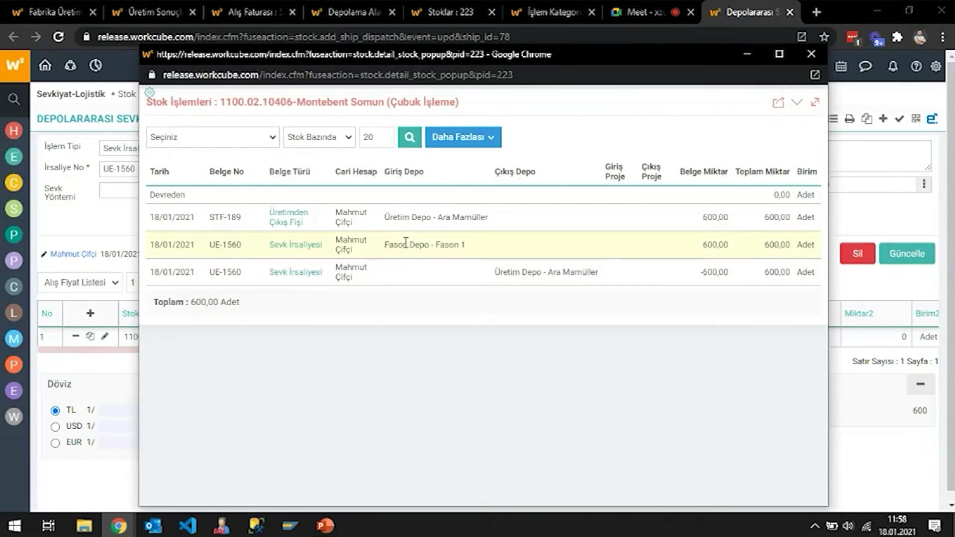
key("alt+Tab")
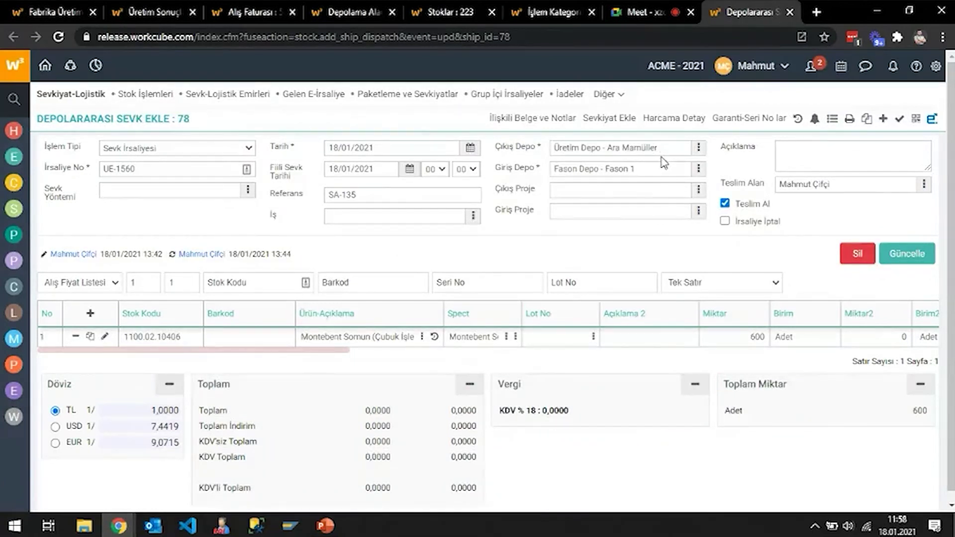
key("alt+Tab")
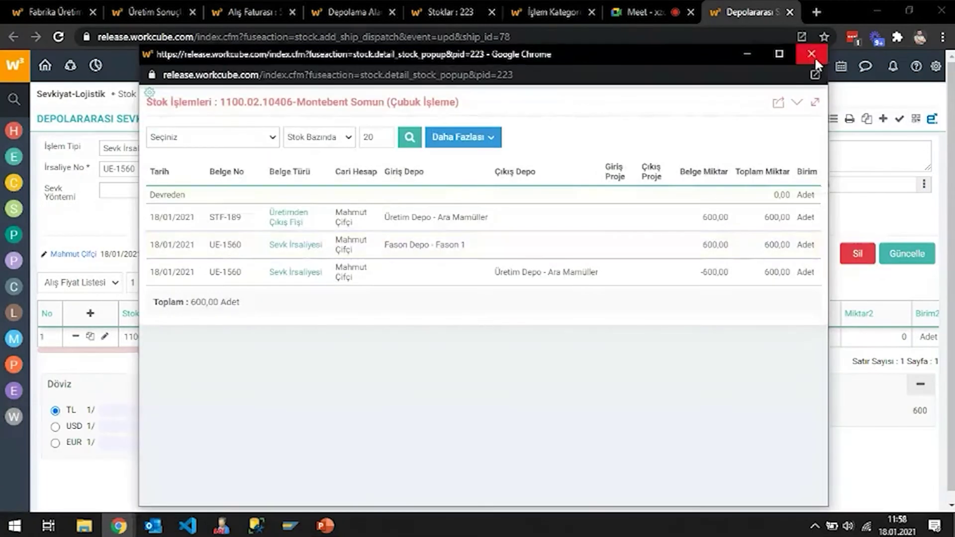
left_click(813, 55)
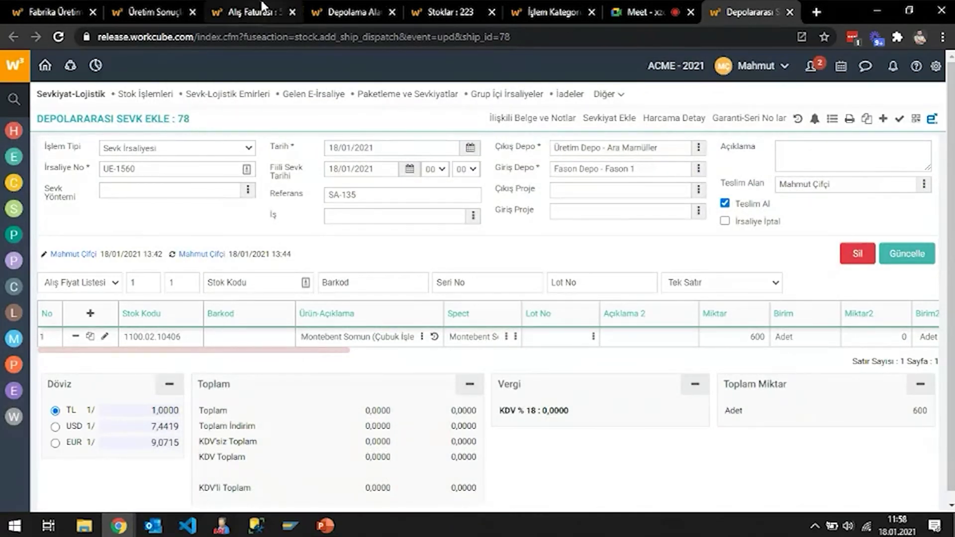
Set the production result's Sarf Depo to Fason Depo - Fason 1 and update the record
left_click(149, 12)
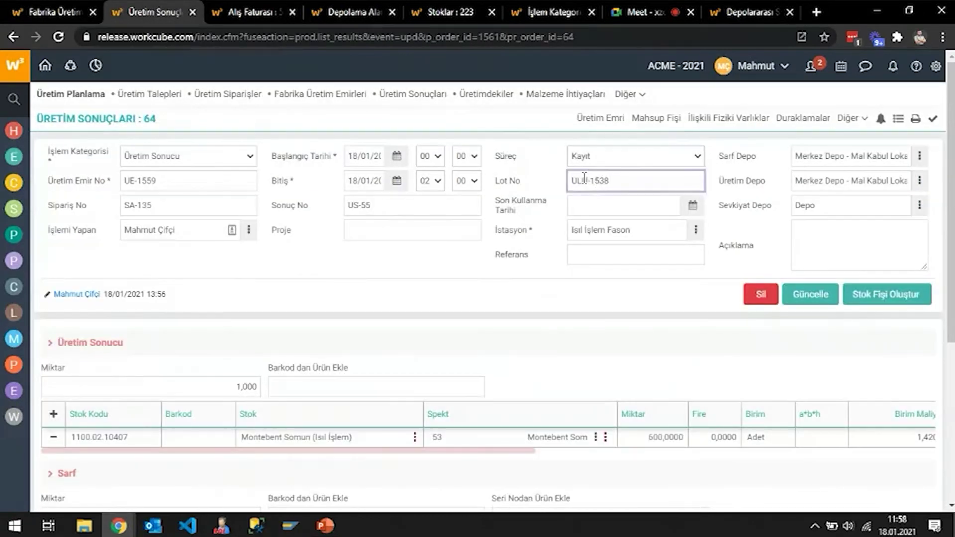
left_click_drag(625, 230, 561, 245)
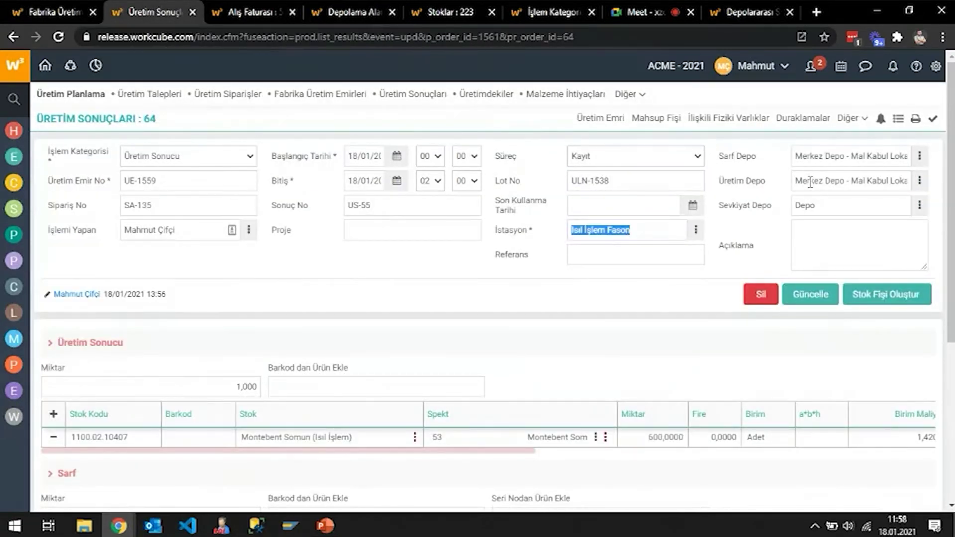
left_click(869, 155)
key("ctrl+a")
type("fa")
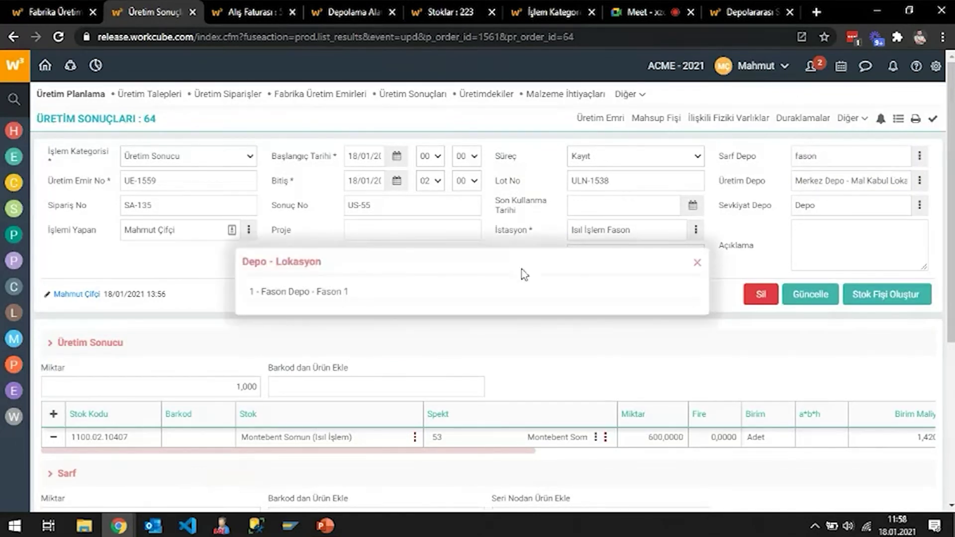
left_click(321, 291)
left_click(810, 294)
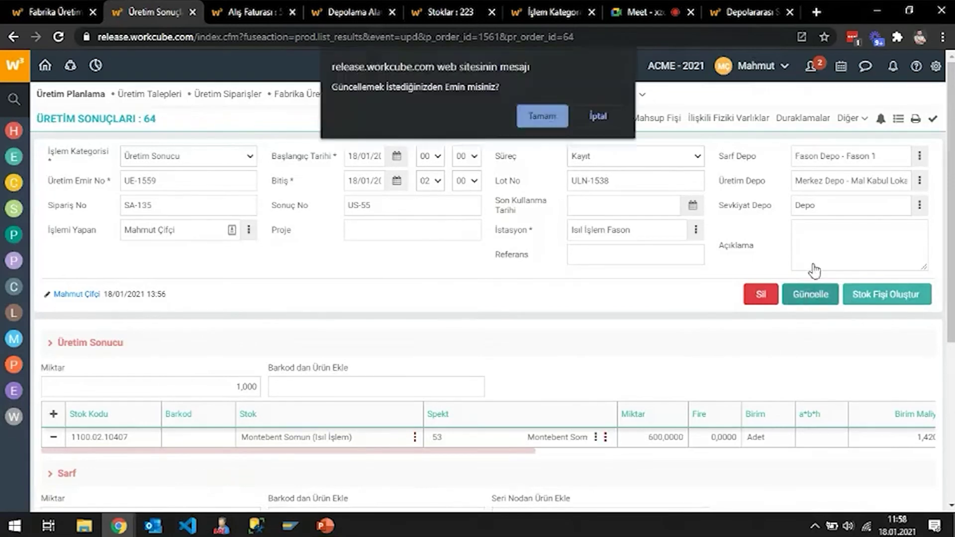
left_click(544, 110)
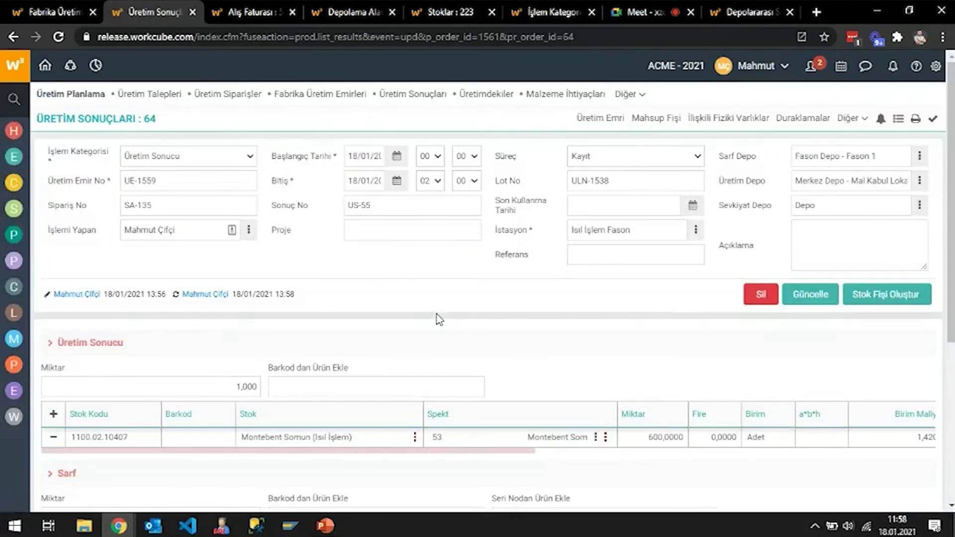
Consult the Konik Pinyon workflow slide in PowerPoint and review the production result's Üretim Depo, Sevkiyat Depo and İstasyon fields
left_click(334, 530)
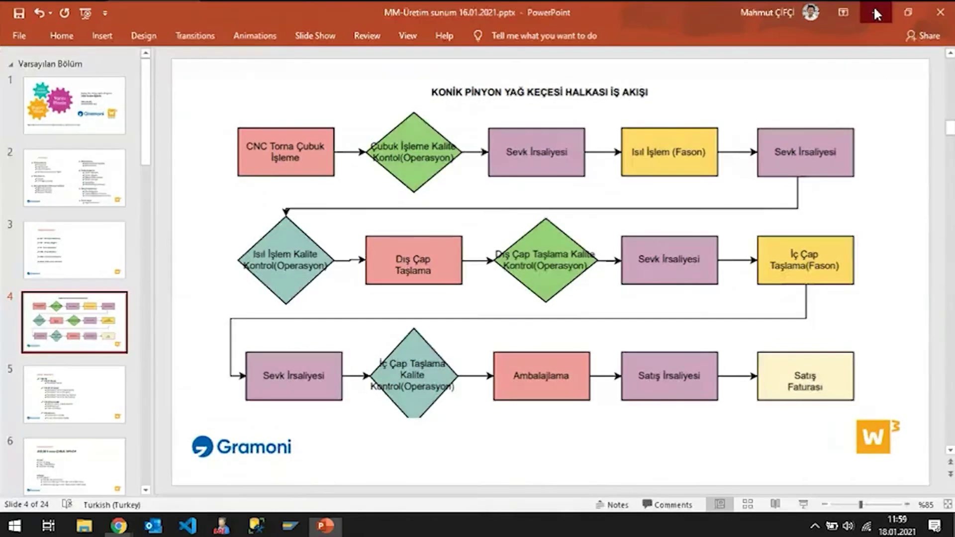
left_click(875, 12)
left_click(859, 204)
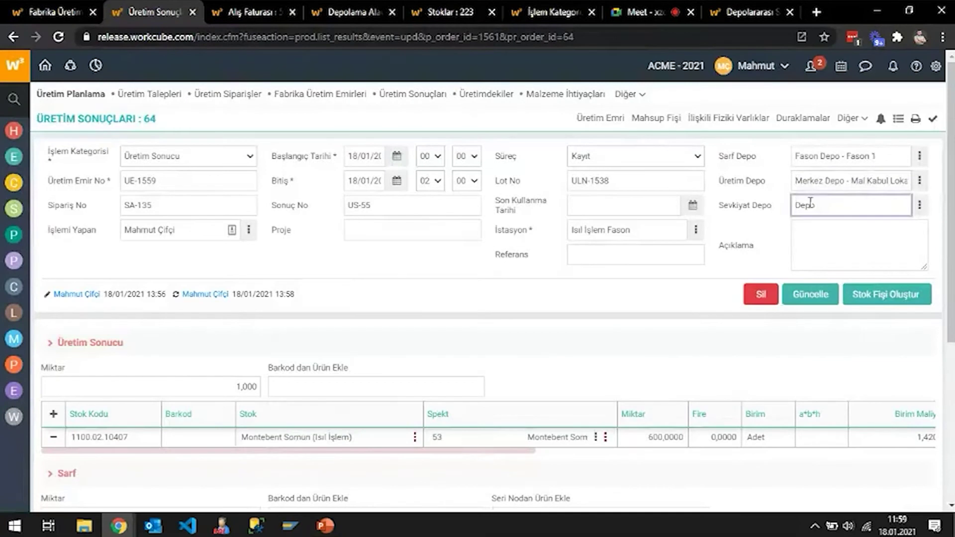
left_click(831, 184)
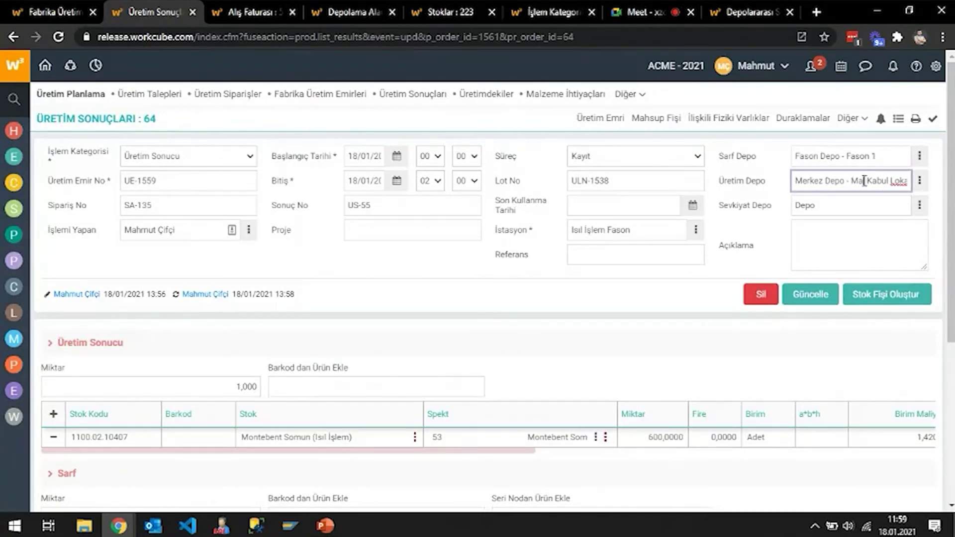
left_click(829, 212)
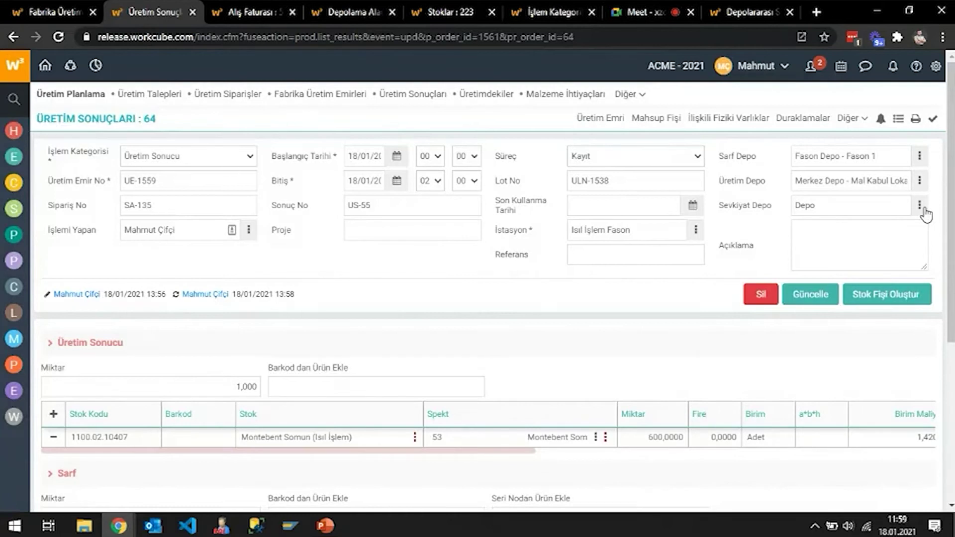
left_click_drag(659, 231, 554, 239)
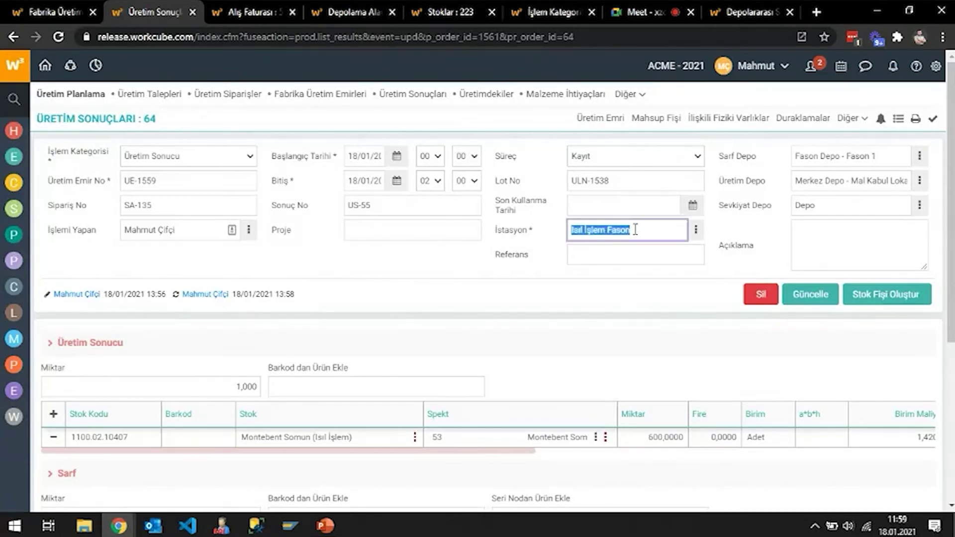
Set the production result's Sevkiyat Depo to Üretim Depo - Ara Mamüller and update the record
left_click(794, 205)
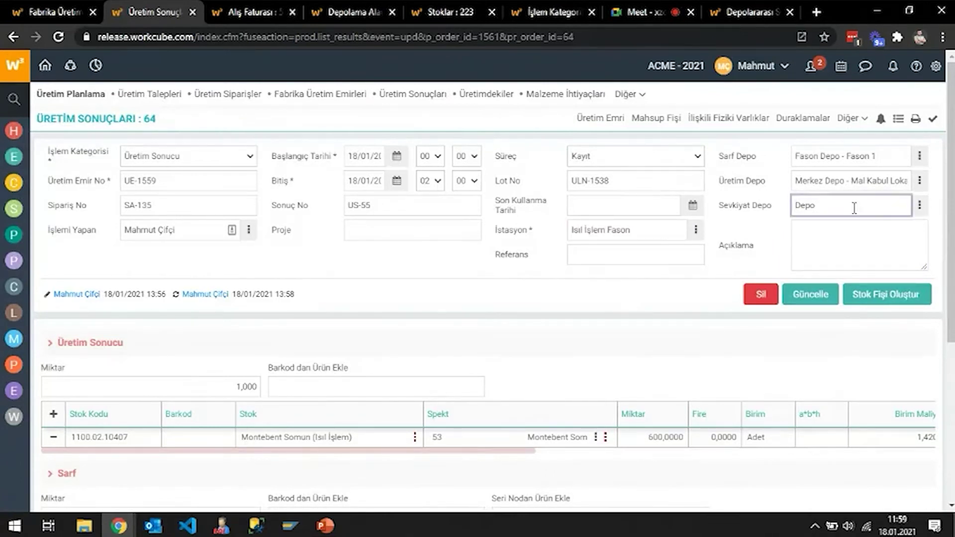
type("üretim")
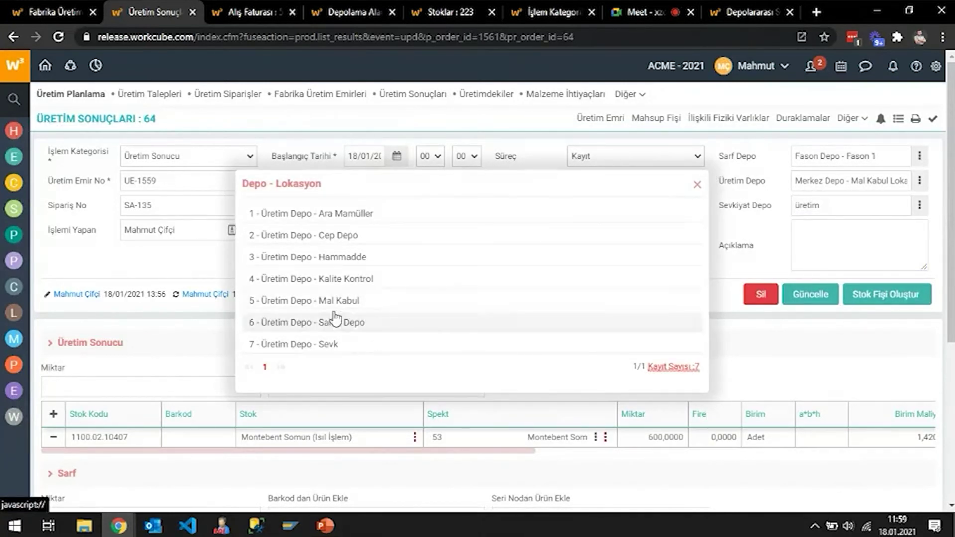
left_click(328, 214)
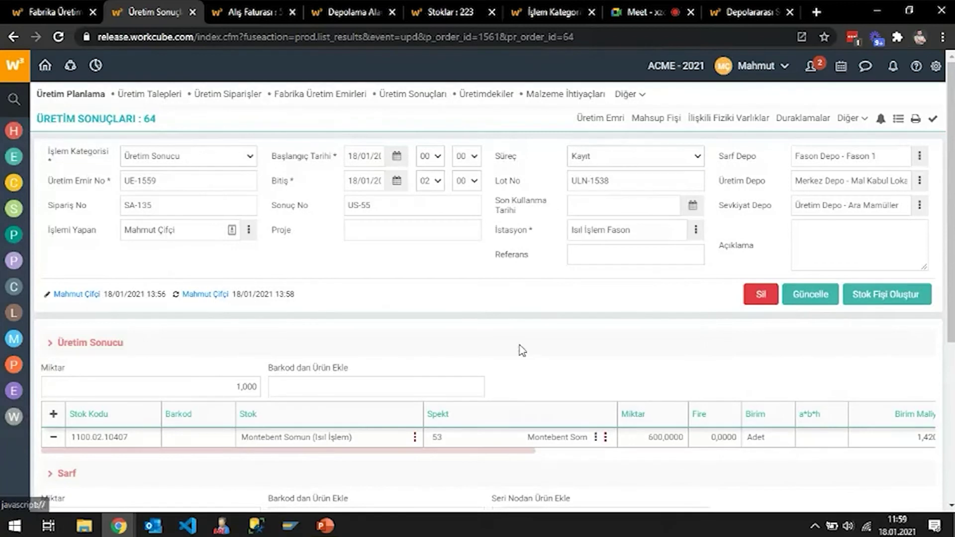
left_click(805, 296)
left_click(531, 112)
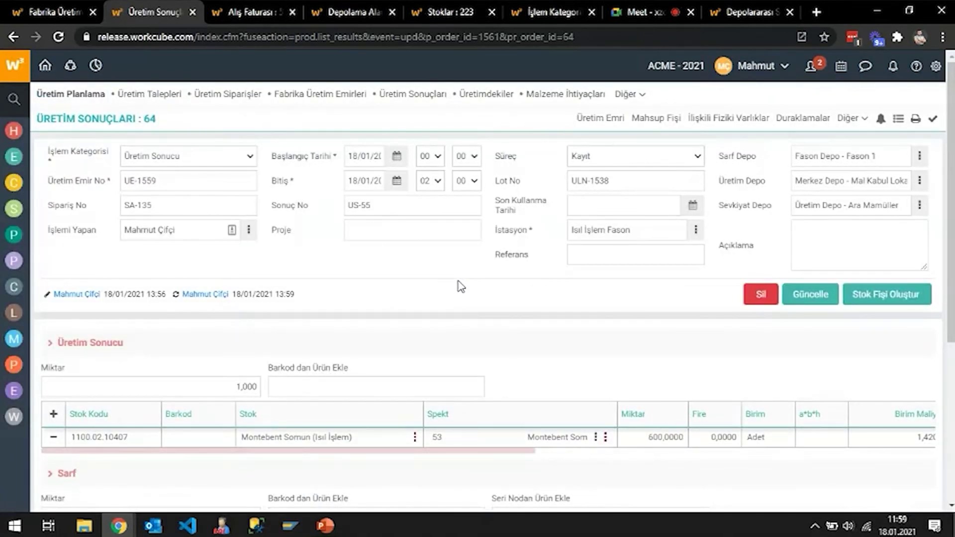
Review the production result's product and consumption rows and try to create its stock slips
scroll(461, 287, "down", 4)
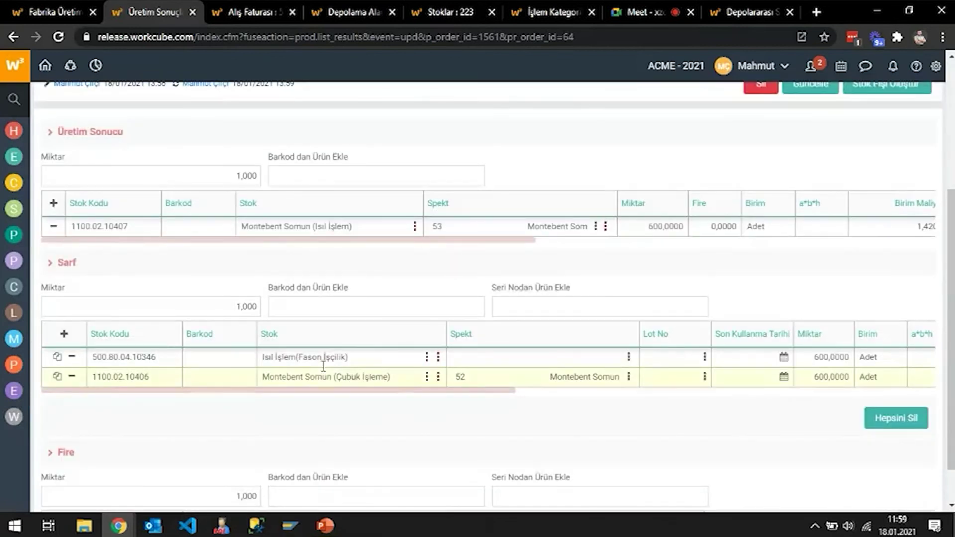
scroll(336, 371, "up", 5)
scroll(384, 350, "down", 3)
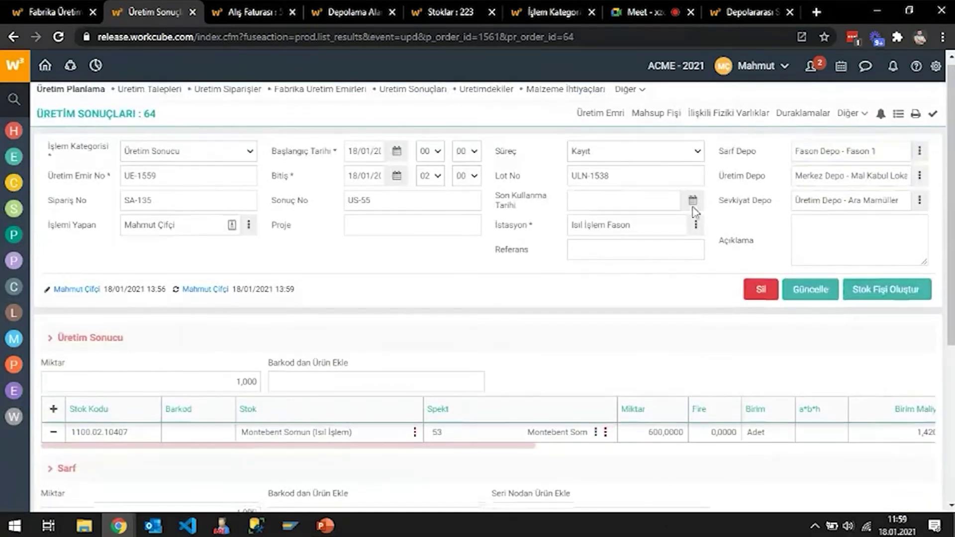
scroll(344, 349, "up", 3)
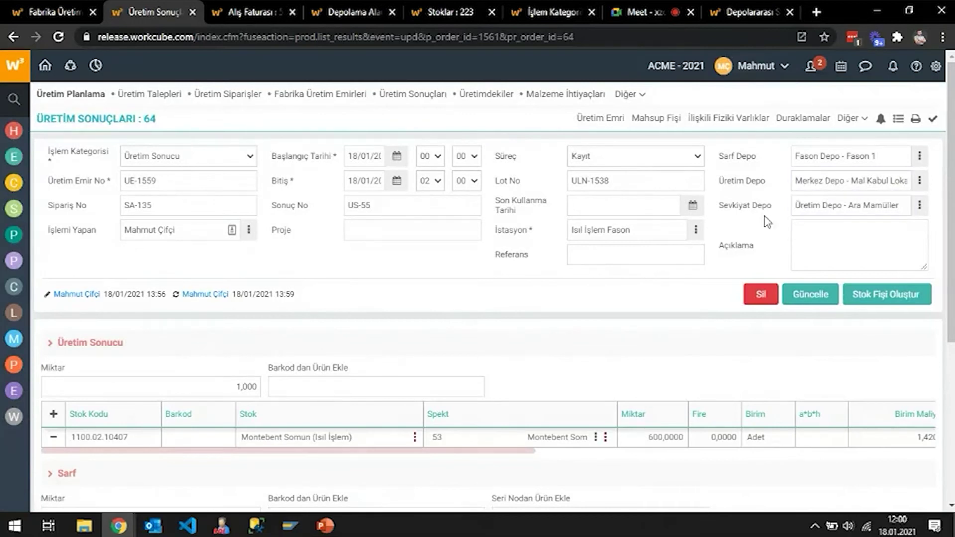
left_click(883, 298)
left_click(544, 116)
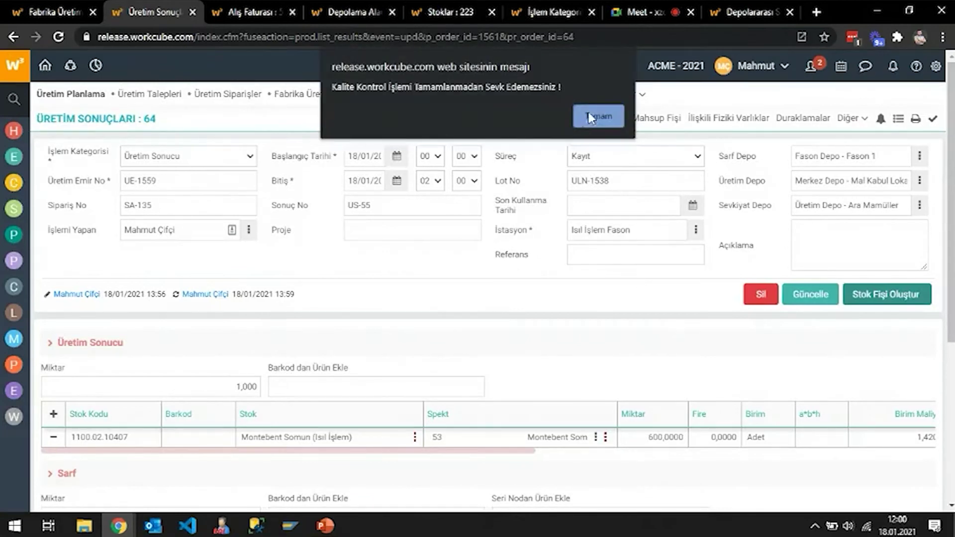
left_click(596, 120)
Copy the produced item's stock code 1100.02.10407, find it in the product list and open its product record
scroll(407, 253, "down", 5)
scroll(190, 323, "up", 3)
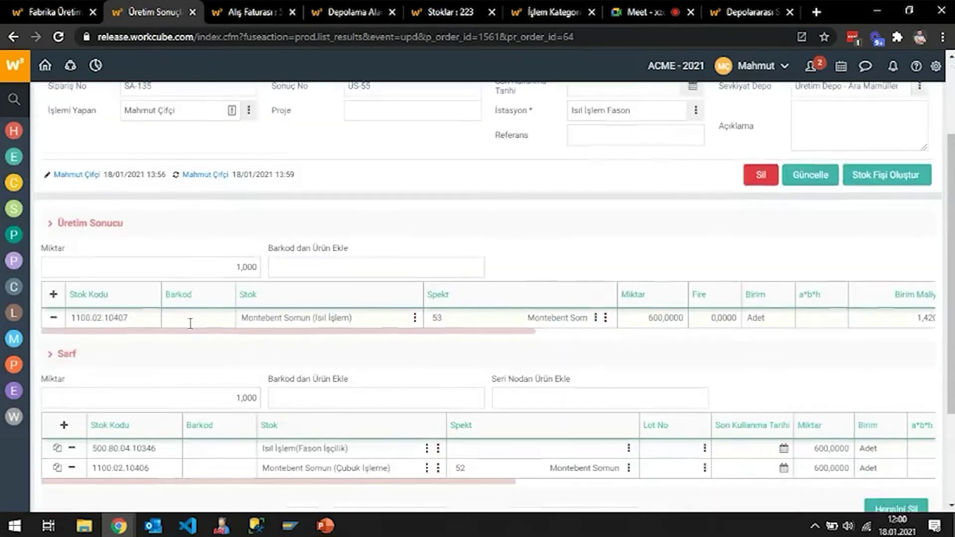
double_click(125, 317)
key("ctrl+c")
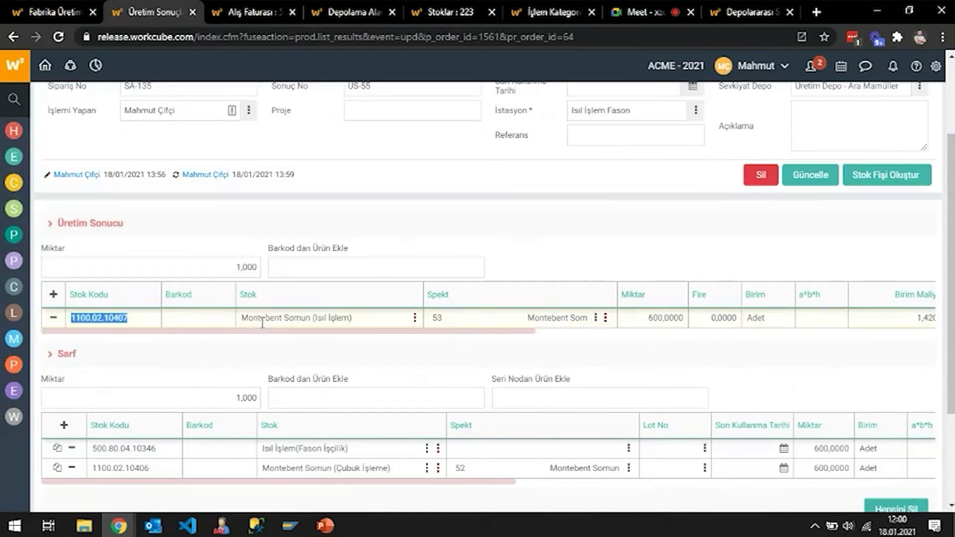
left_click(442, 12)
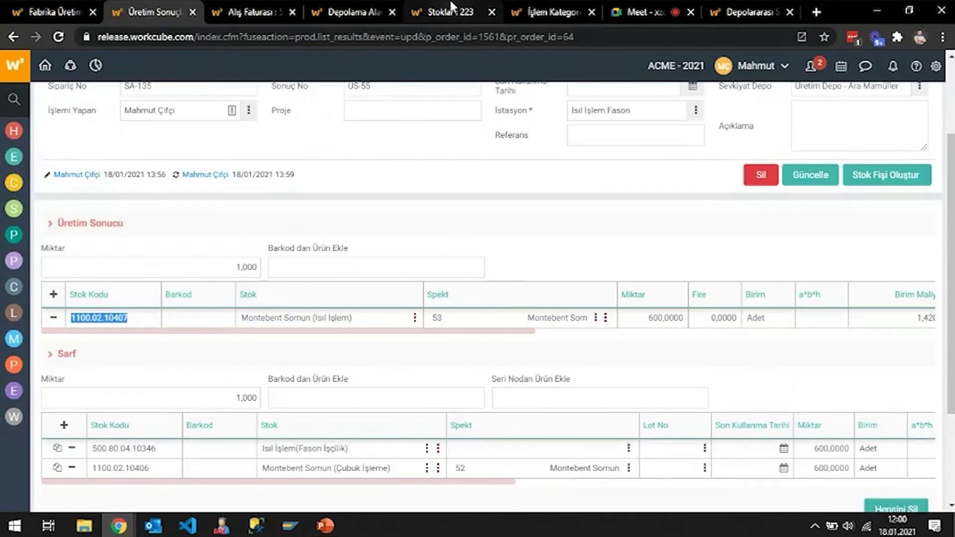
left_click(13, 37)
left_click(540, 140)
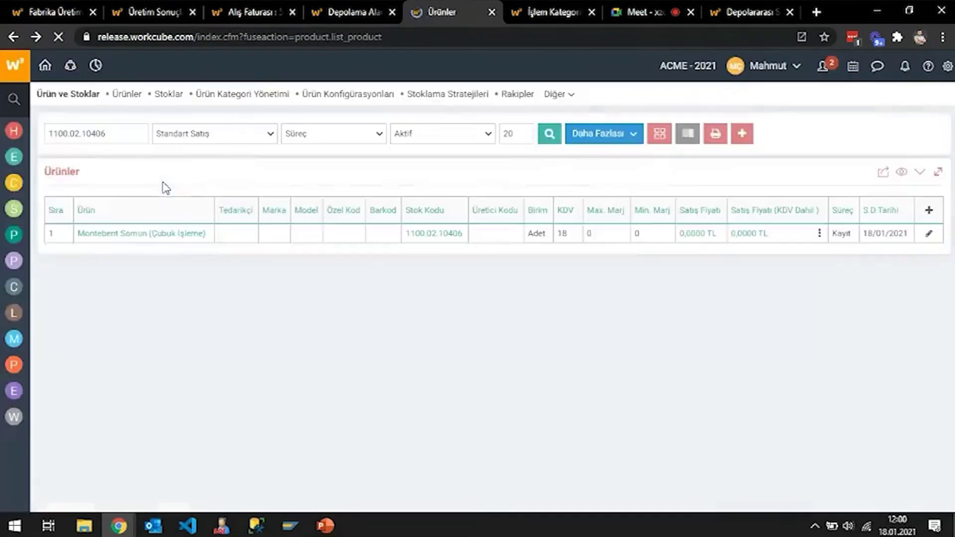
left_click(119, 136)
key("ctrl+v")
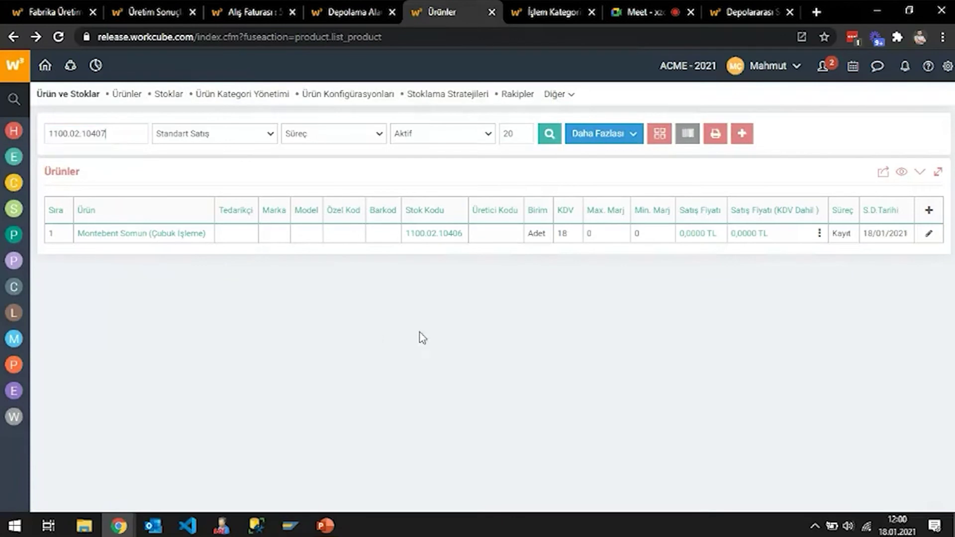
key("Return")
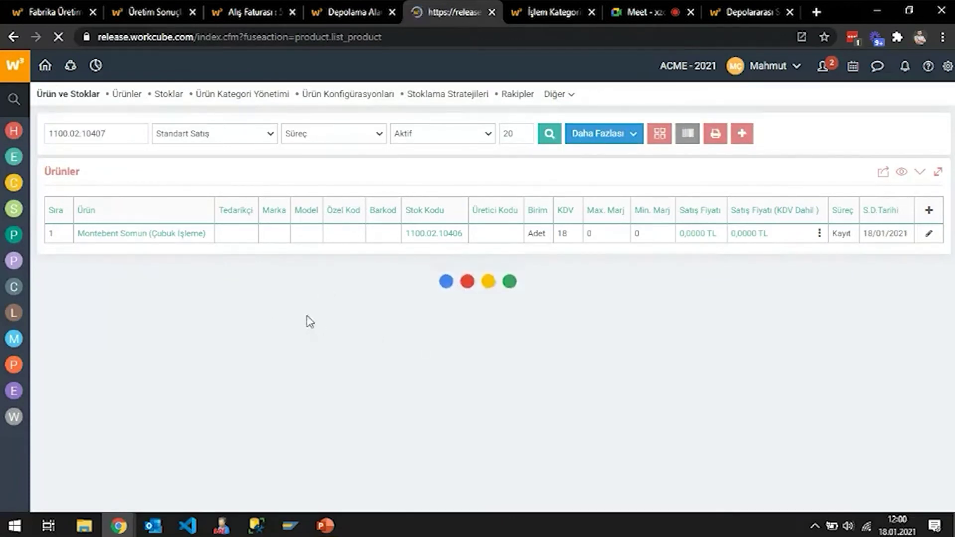
left_click(171, 234)
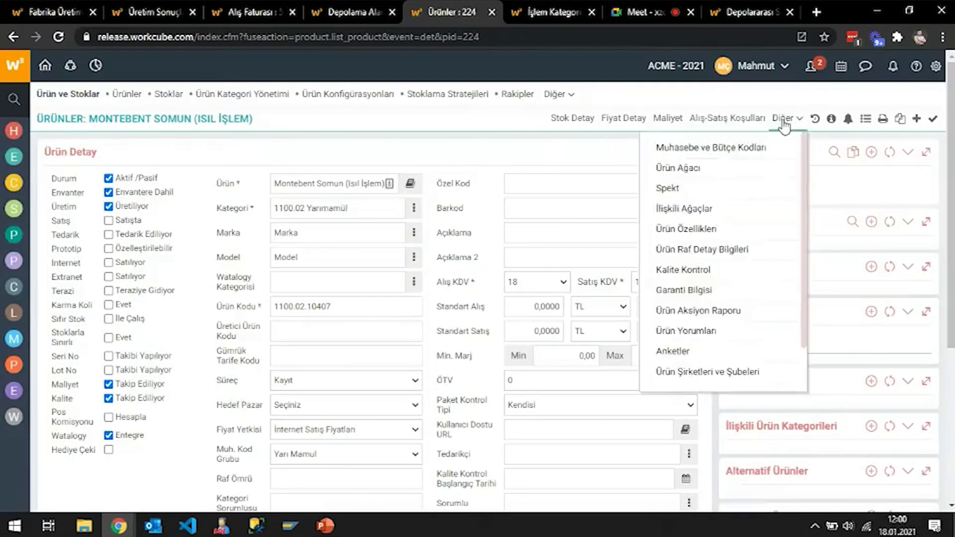
Turn off Kalite tracking for Montebent Somun (Isıl İşlem) and update the product
left_click(108, 398)
scroll(409, 313, "down", 4)
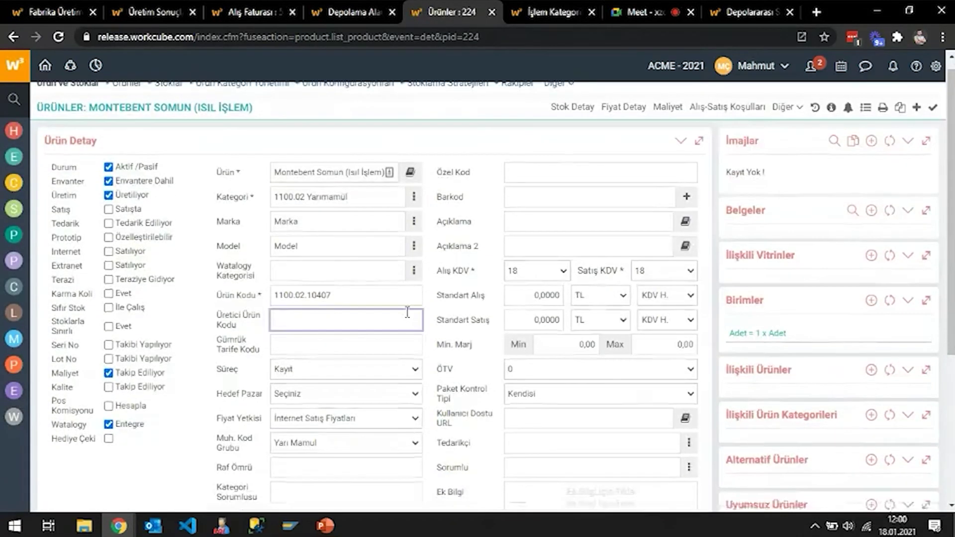
left_click(673, 326)
left_click(560, 120)
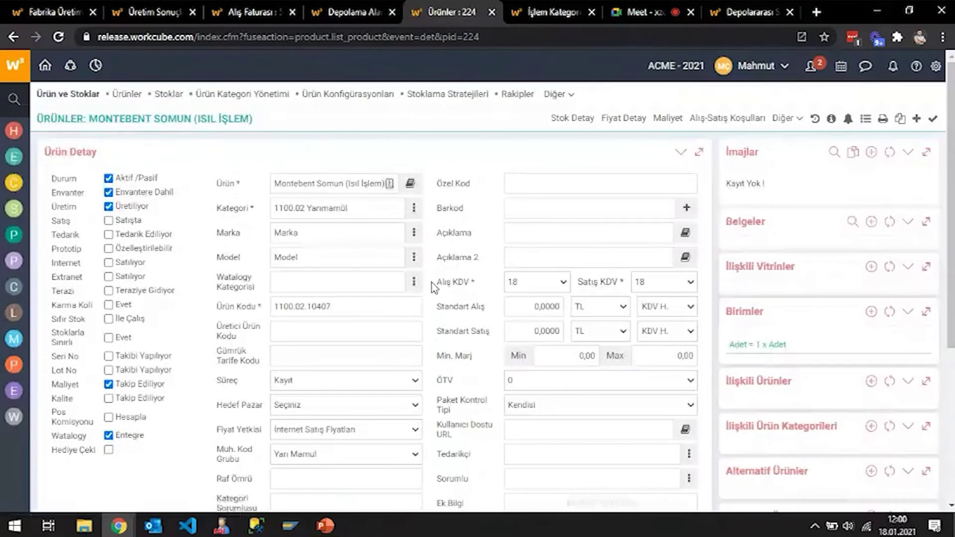
Reload the UE-1559 production result and create its stock slips
left_click(149, 12)
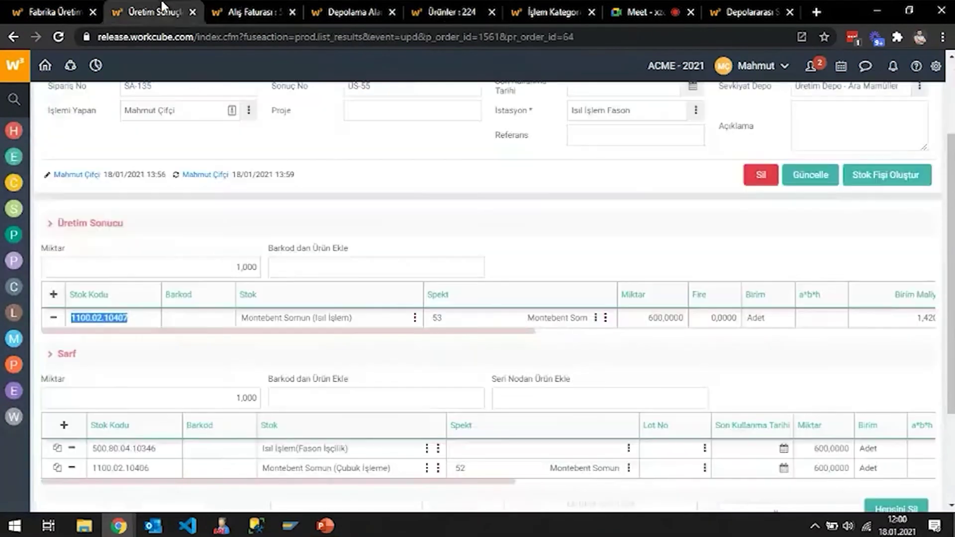
right_click(526, 172)
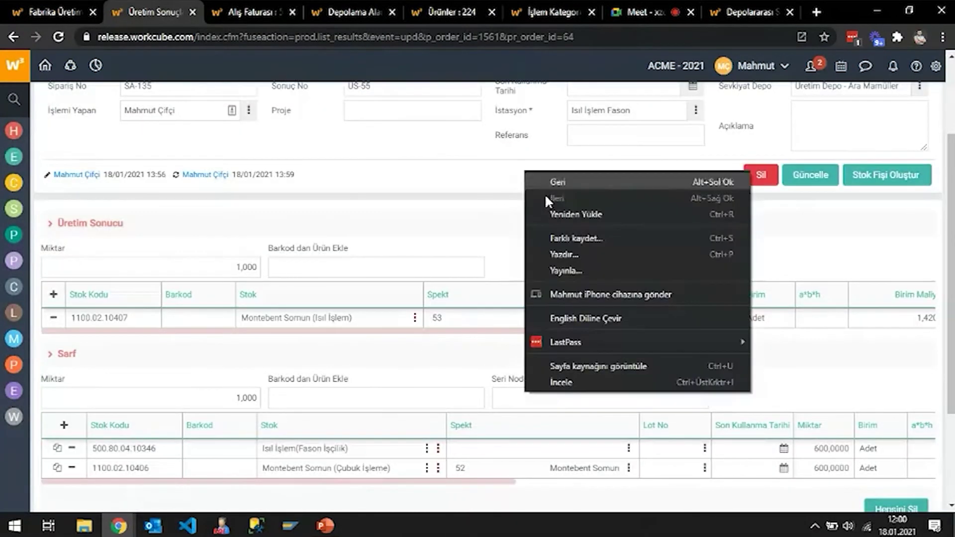
left_click(566, 220)
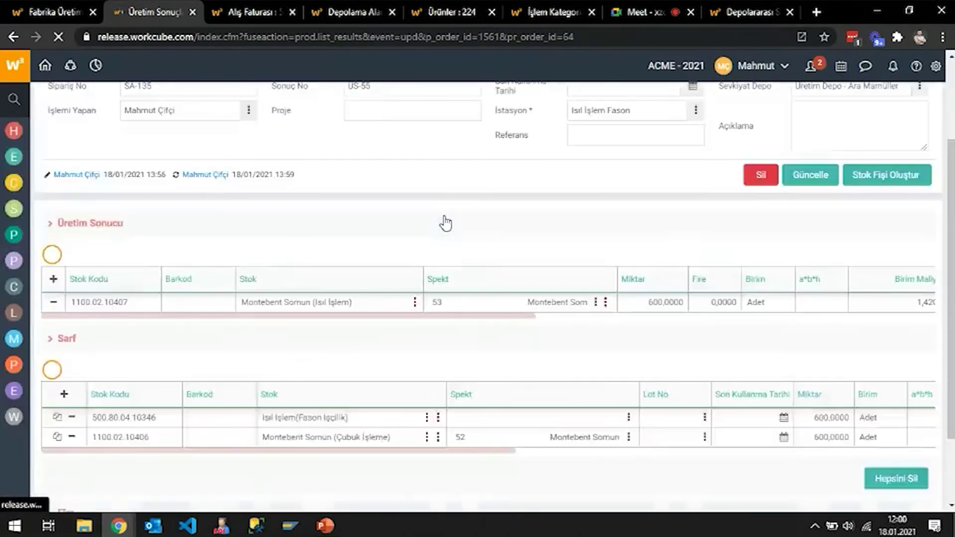
left_click(894, 302)
left_click(542, 116)
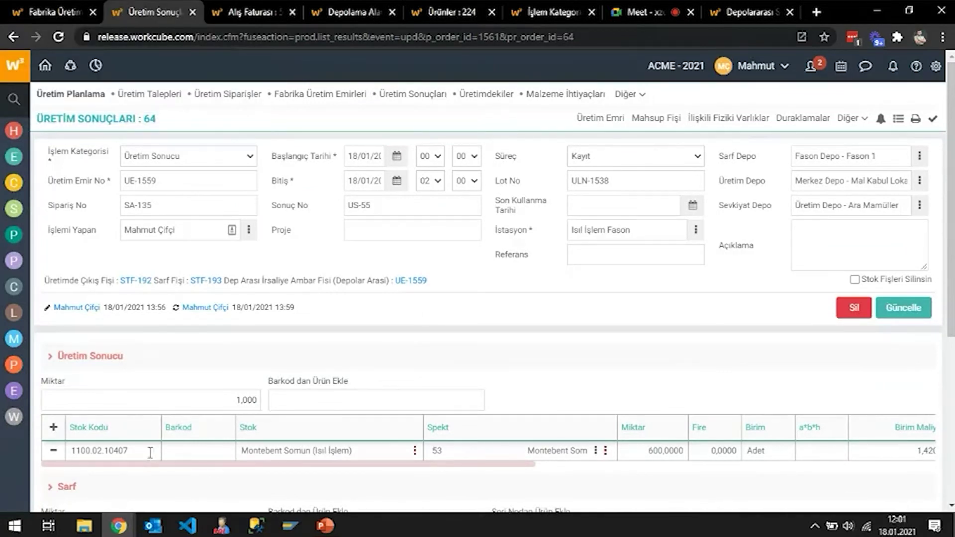
Match the production result's stock code with the Montebent Somun (Isıl İşlem) product record and open its stock details
double_click(125, 452)
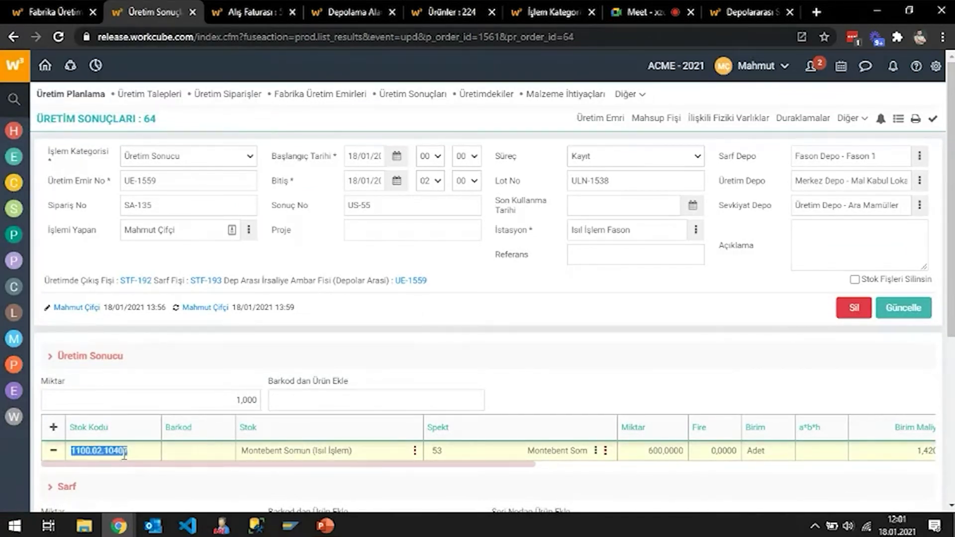
left_click(438, 8)
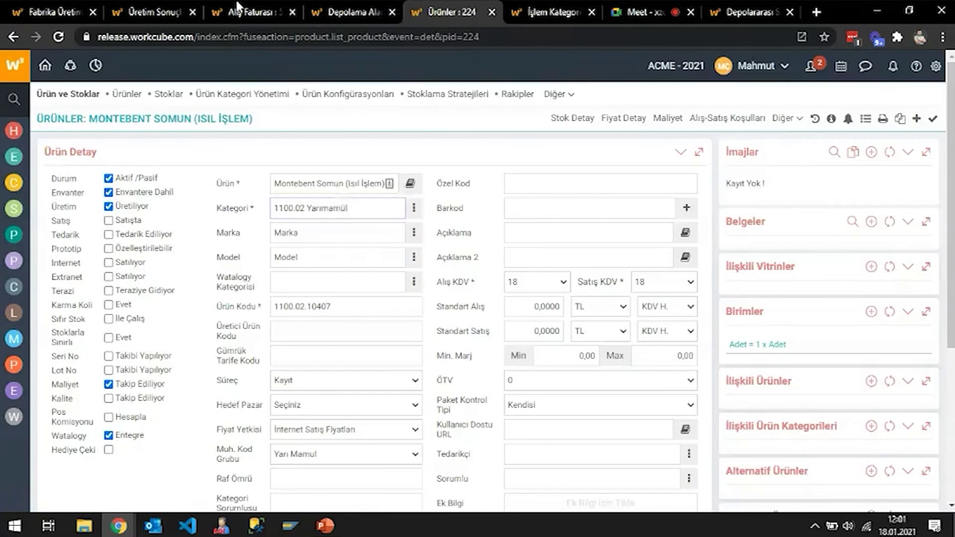
left_click(167, 8)
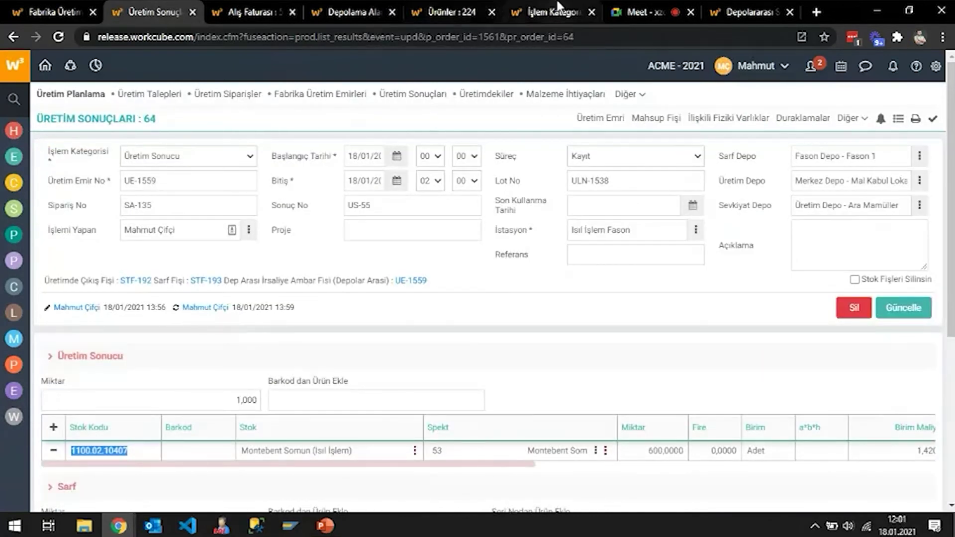
left_click(443, 12)
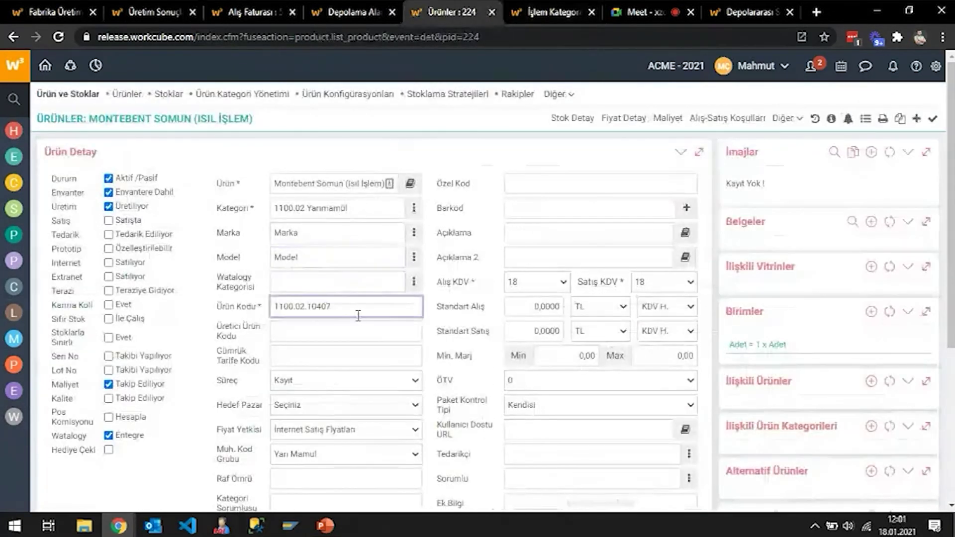
left_click(572, 119)
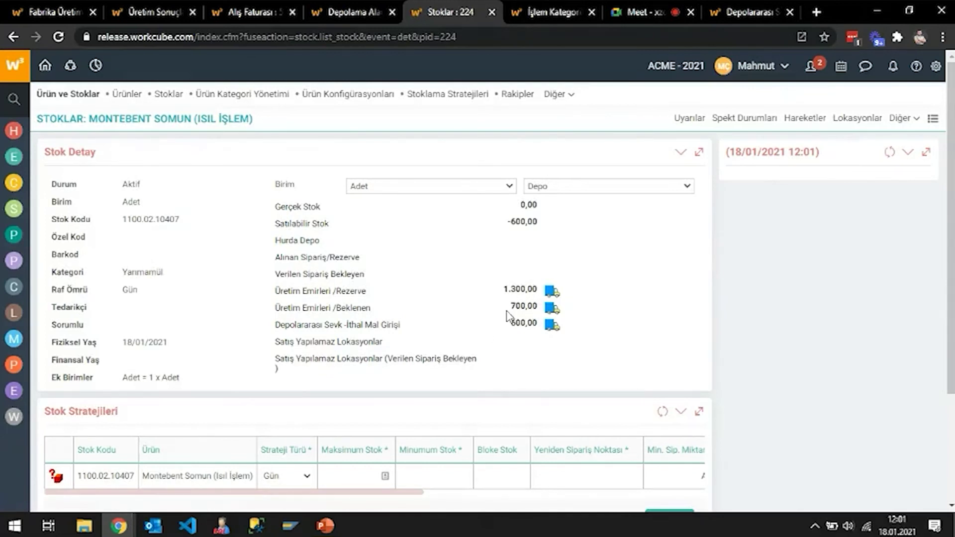
Examine the expected production orders and the inter-warehouse dispatches for Montebent Somun (Isıl İşlem)
left_click(551, 308)
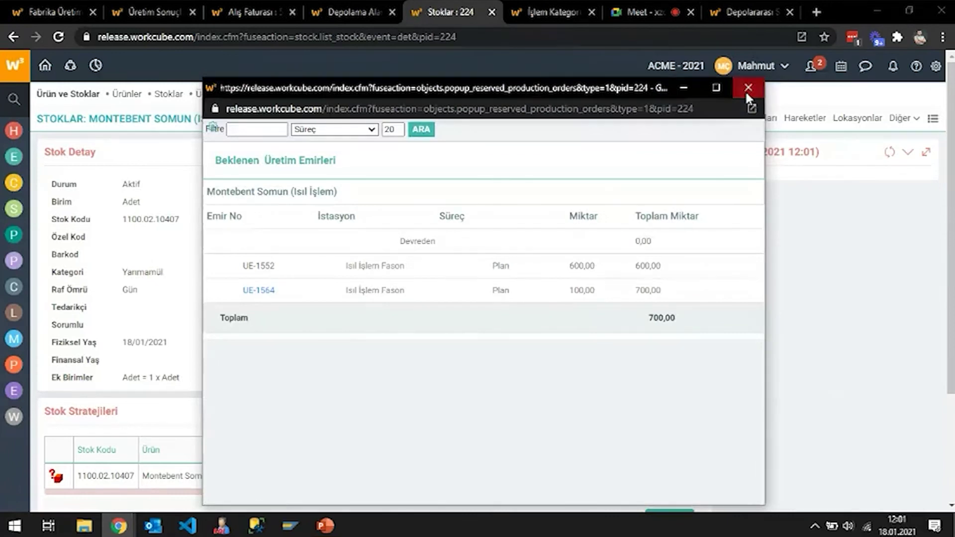
left_click(746, 93)
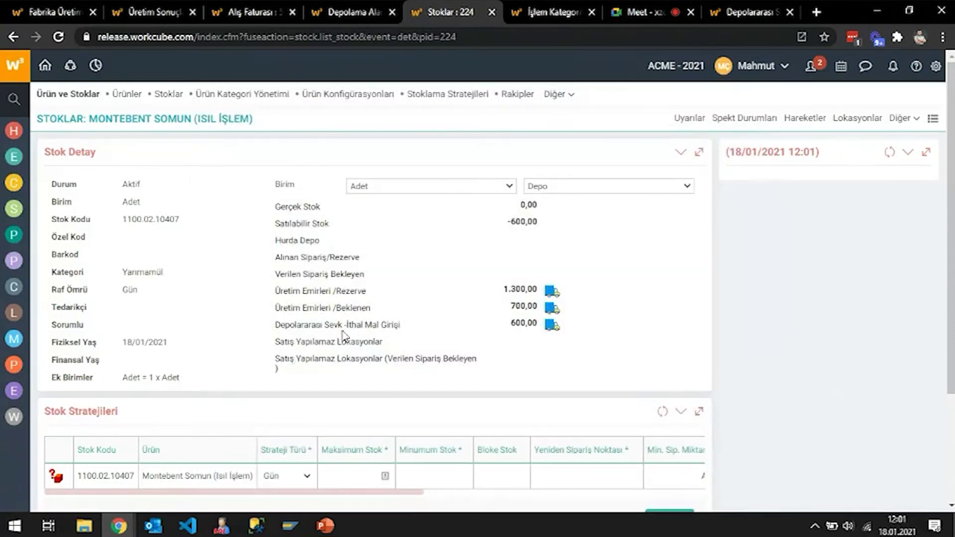
left_click(551, 325)
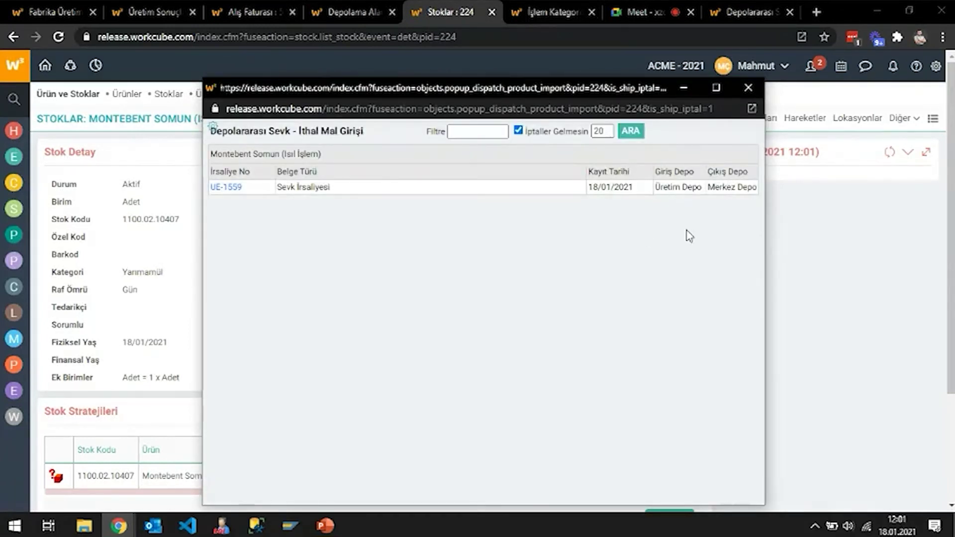
left_click(749, 89)
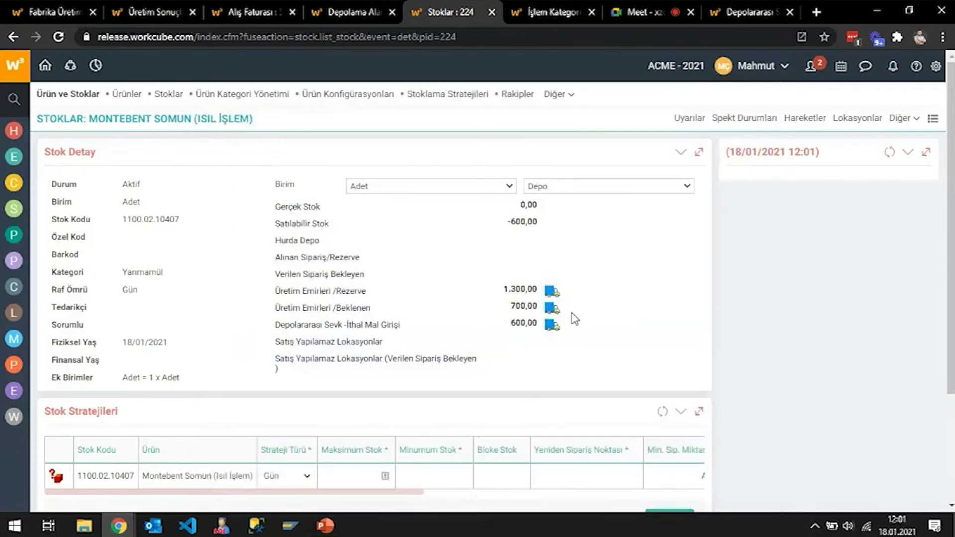
Open the UE-1559 Sevk İrsaliyesi from the item's stock movements, mark it as Teslim Al and update it
left_click(804, 120)
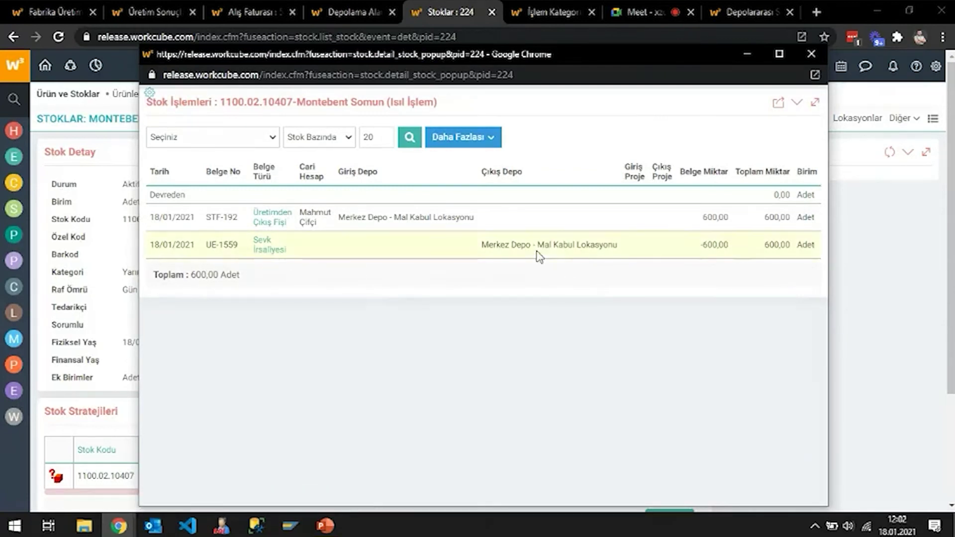
left_click(268, 248)
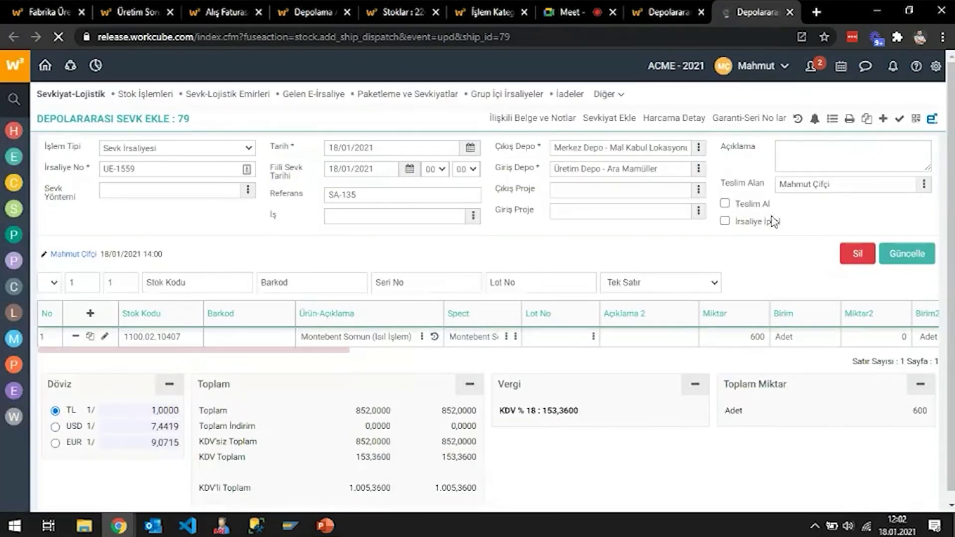
left_click(724, 203)
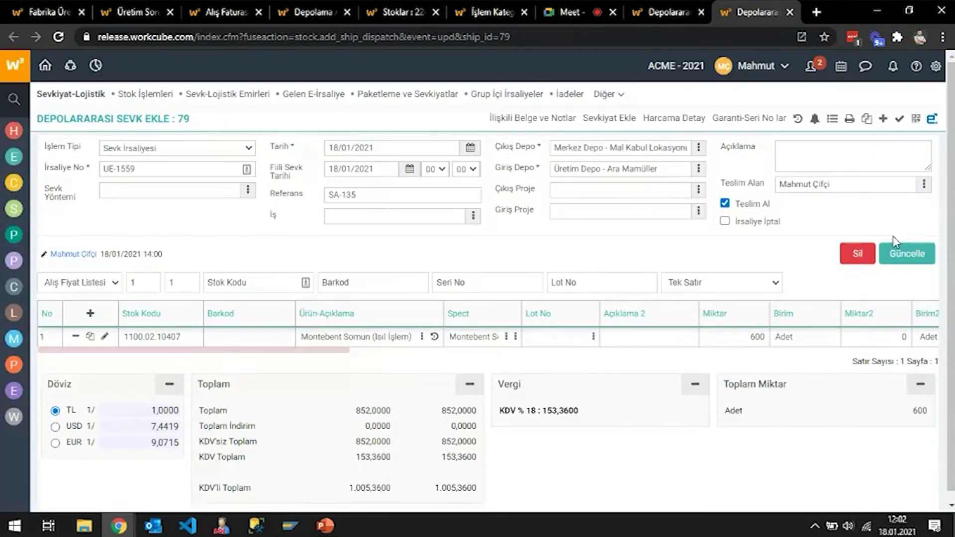
left_click(906, 253)
left_click(544, 114)
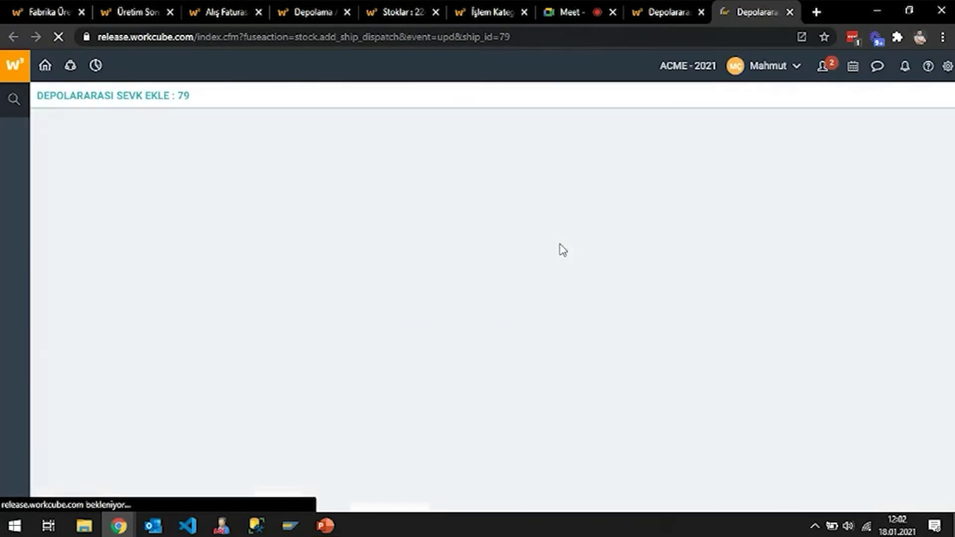
key("ctrl+Page_Up")
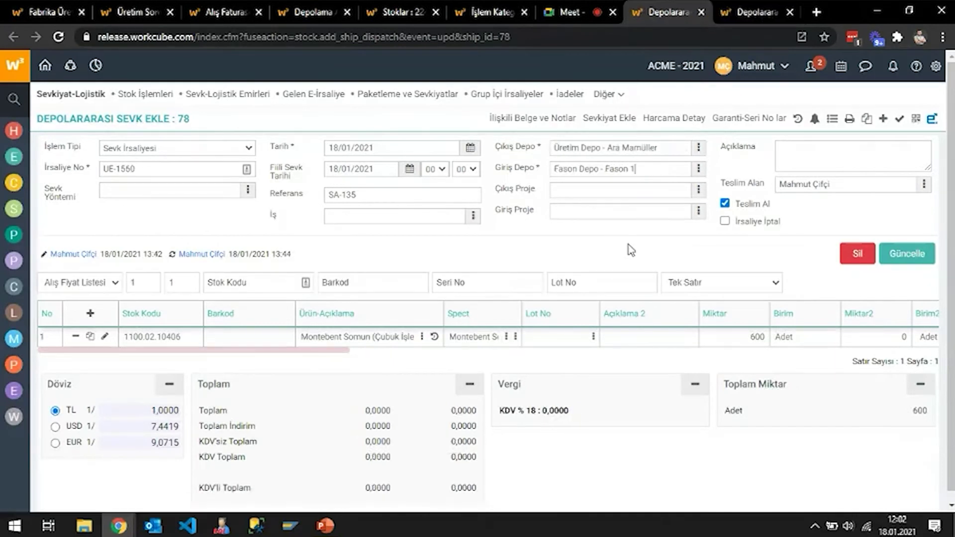
Close the dispatch, İşlem Kategorileri, Stoklar, Alış Faturası and Depolama Alanları pages, leaving production result 64 open
key("ctrl+w")
key("ctrl+w")
key("ctrl+Page_Up")
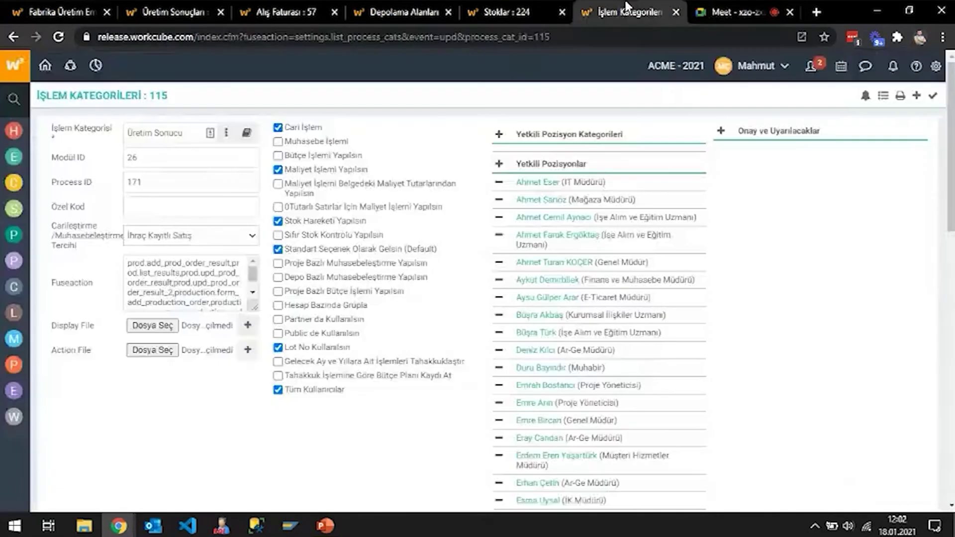
key("ctrl+w")
key("ctrl+Page_Up")
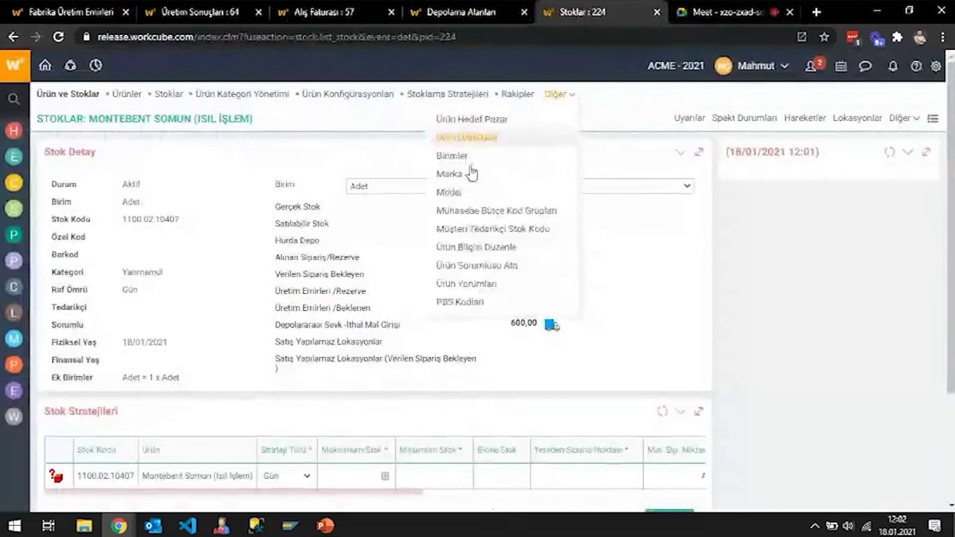
key("ctrl+Page_Up")
left_click(655, 14)
left_click(351, 11)
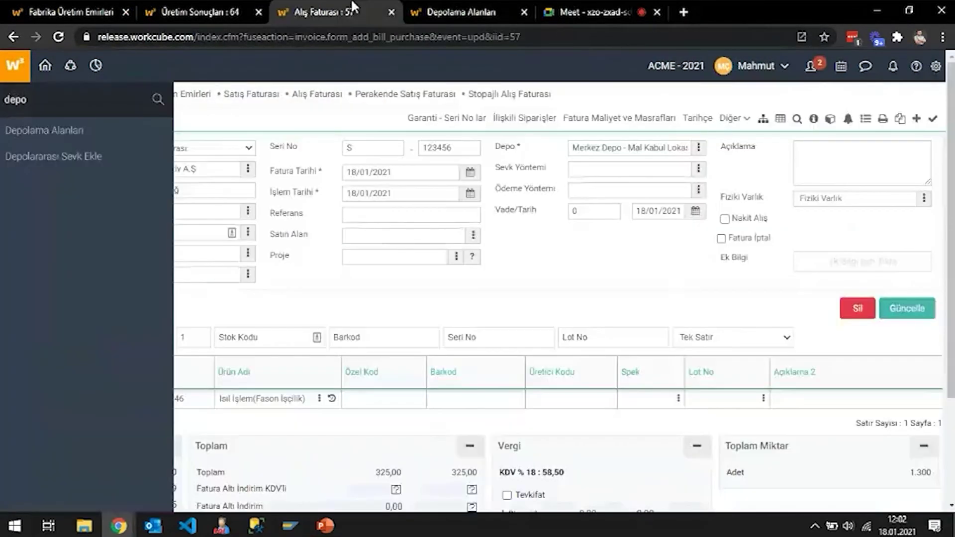
left_click(391, 14)
key("ctrl+Page_Up")
left_click(411, 7)
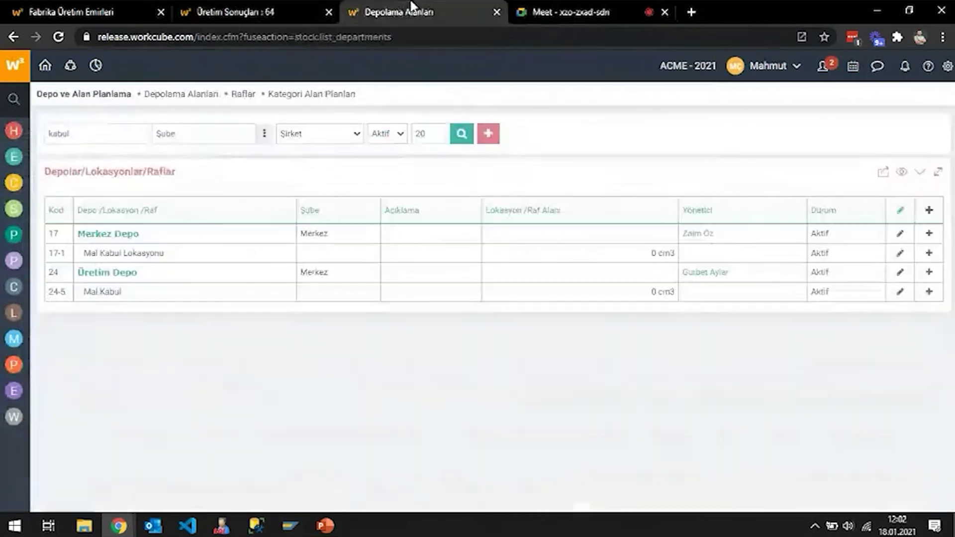
left_click(298, 10)
left_click(496, 12)
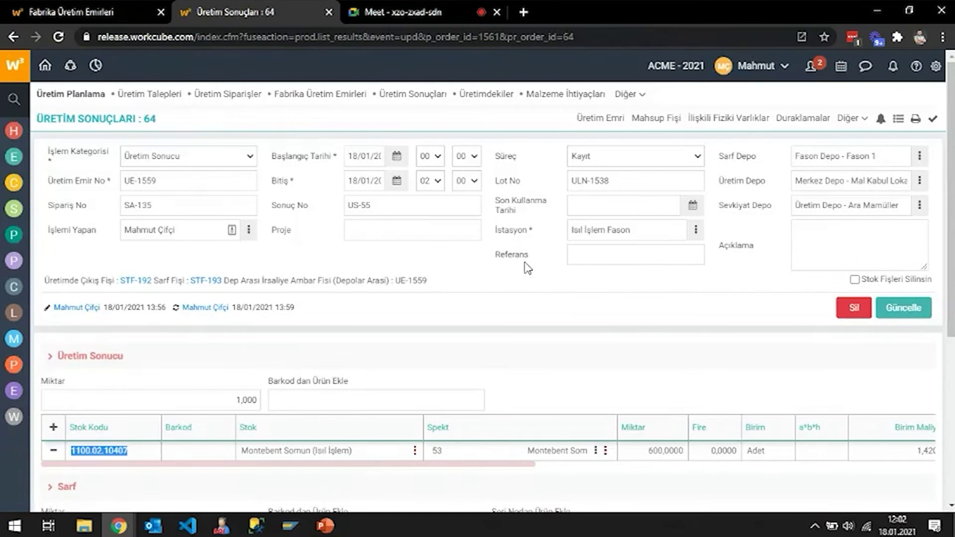
Check the workflow slide in PowerPoint, then examine the unit, total and labour cost columns of the UE-1559 production result
left_click(325, 525)
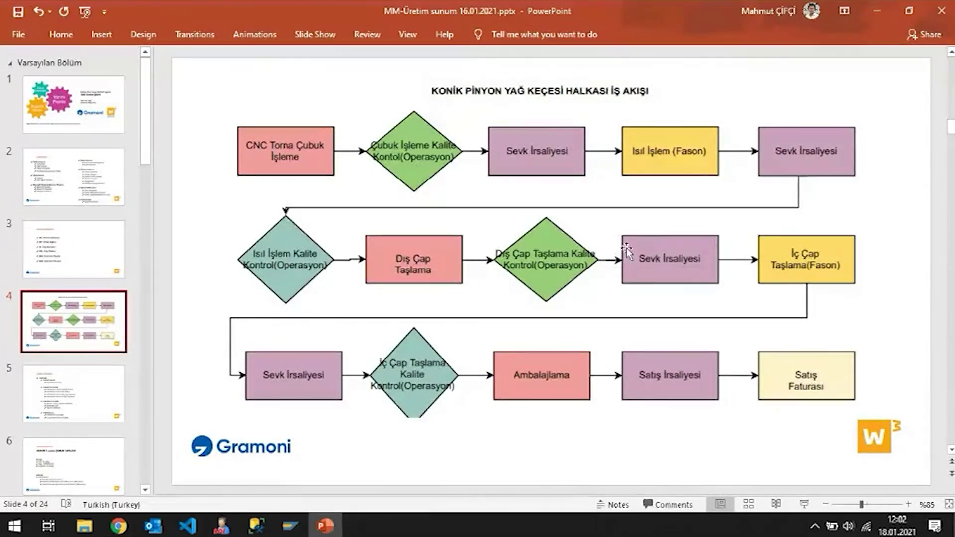
left_click(877, 11)
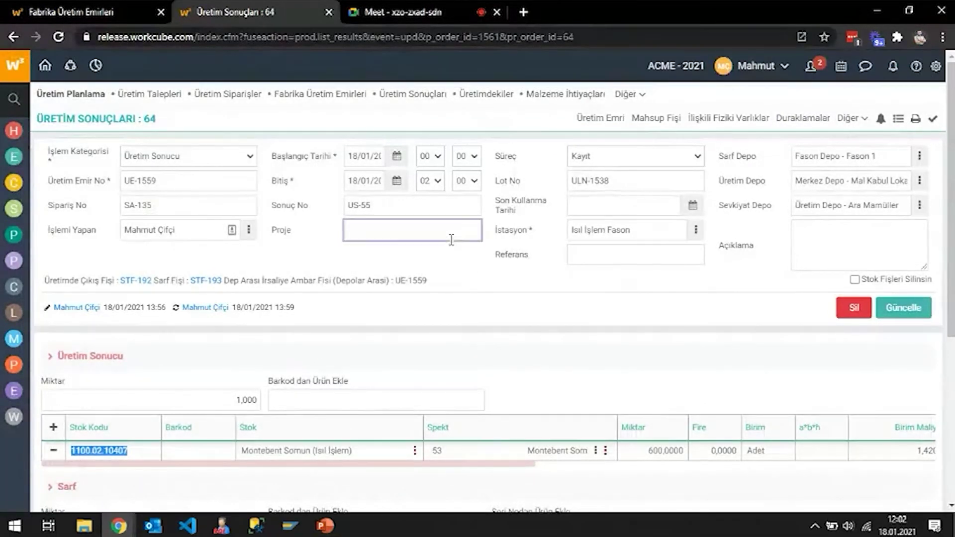
scroll(450, 249, "down", 1)
left_click_drag(438, 392, 699, 403)
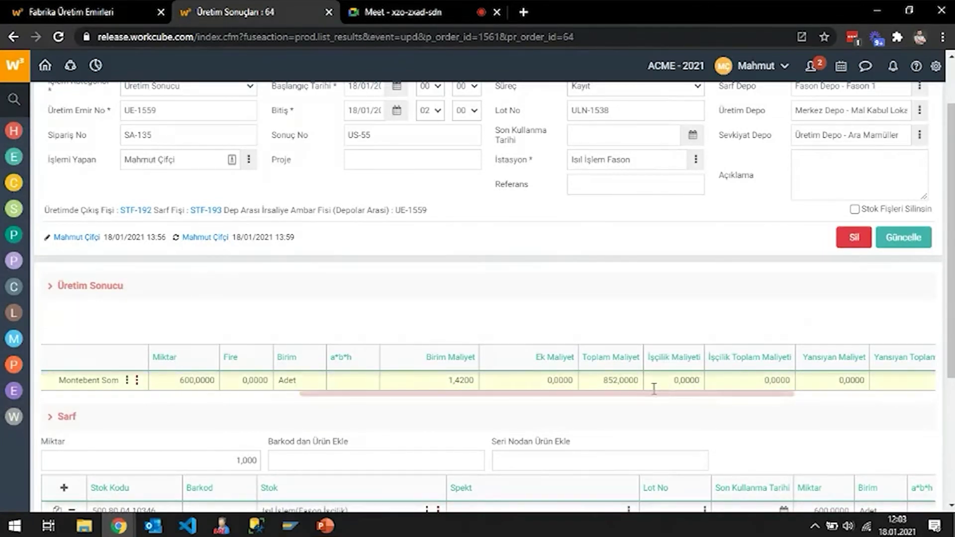
left_click_drag(652, 393, 393, 393)
scroll(445, 296, "up", 2)
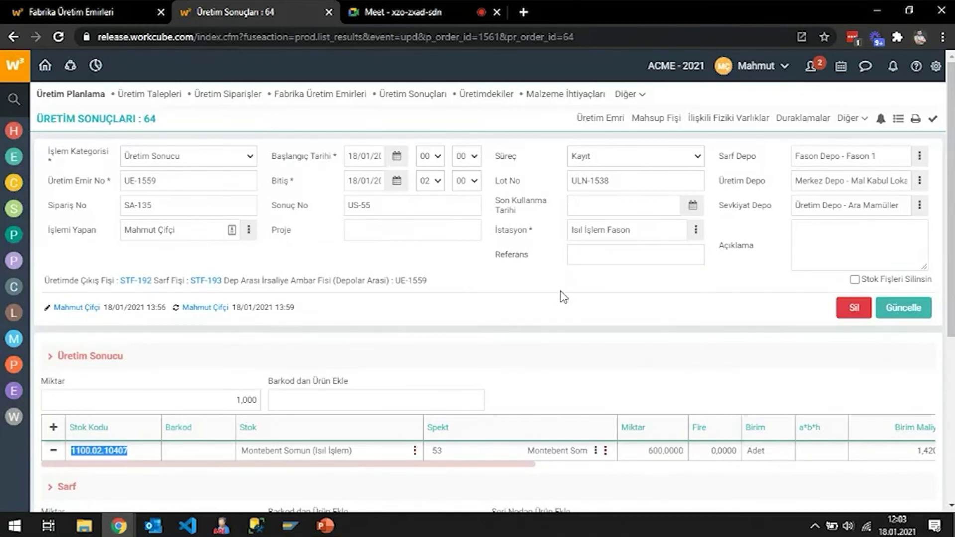
Open a new Zaman Harcaması entry from the UE-1559 production result
left_click(848, 118)
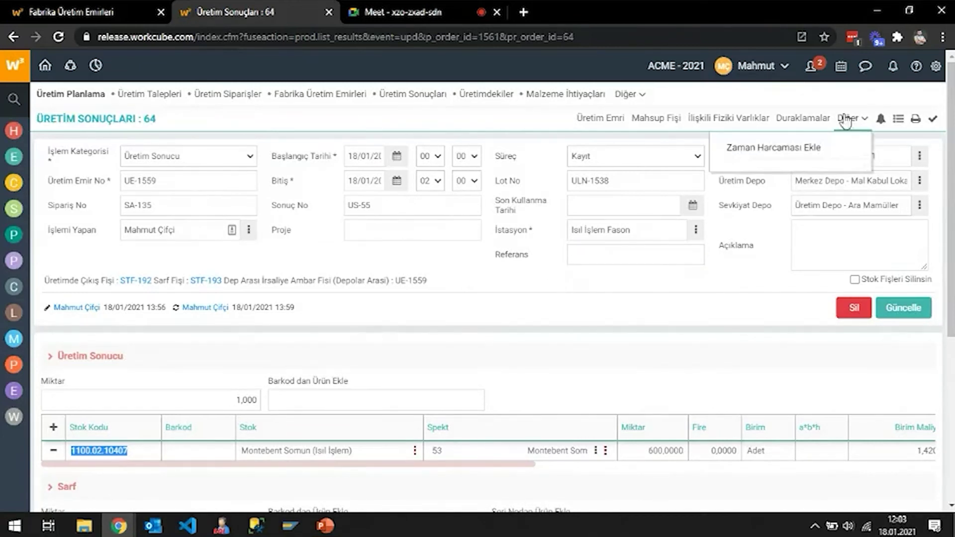
left_click(796, 148)
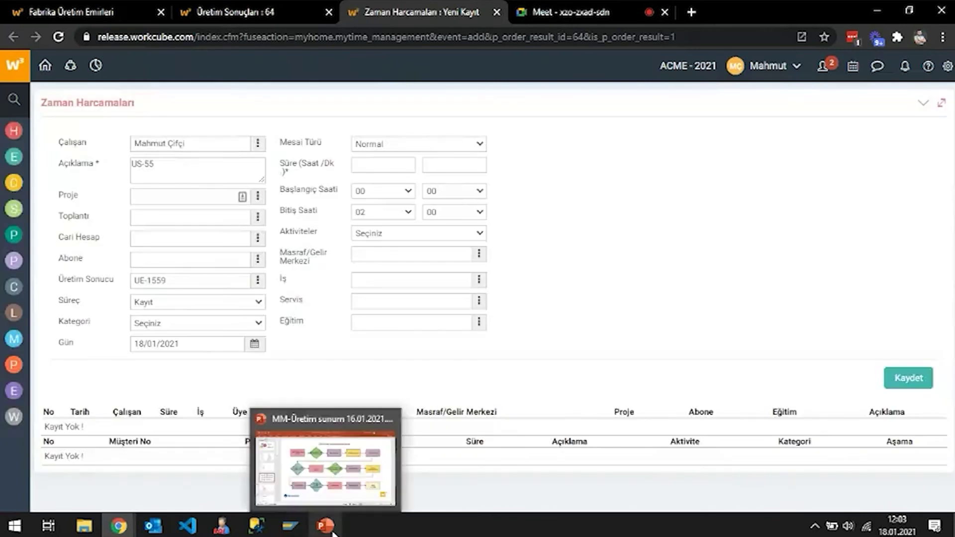
Look up the Pozisyon Maliyetleri slide in the PowerPoint presentation and return to Workcube in Chrome
left_click(332, 533)
scroll(79, 241, "down", 5)
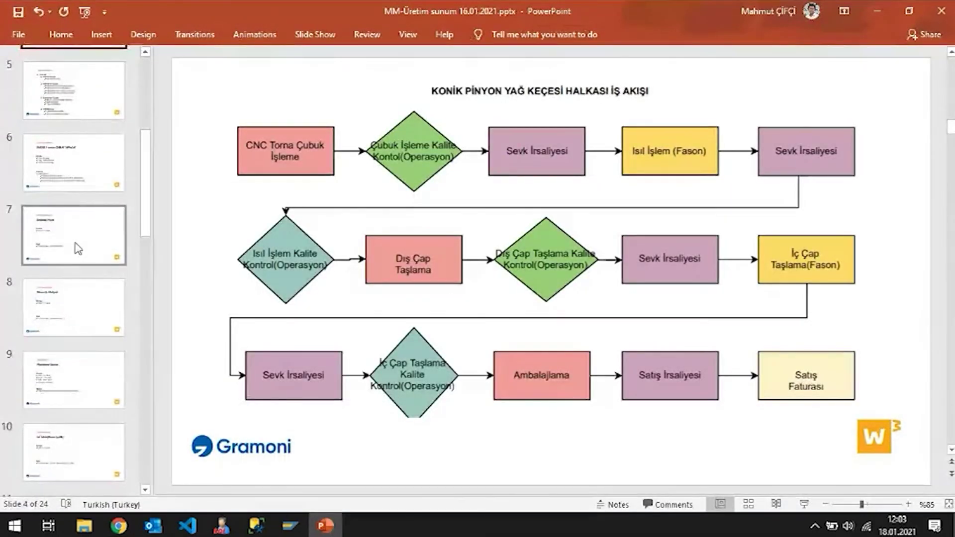
scroll(75, 249, "down", 6)
scroll(74, 250, "down", 4)
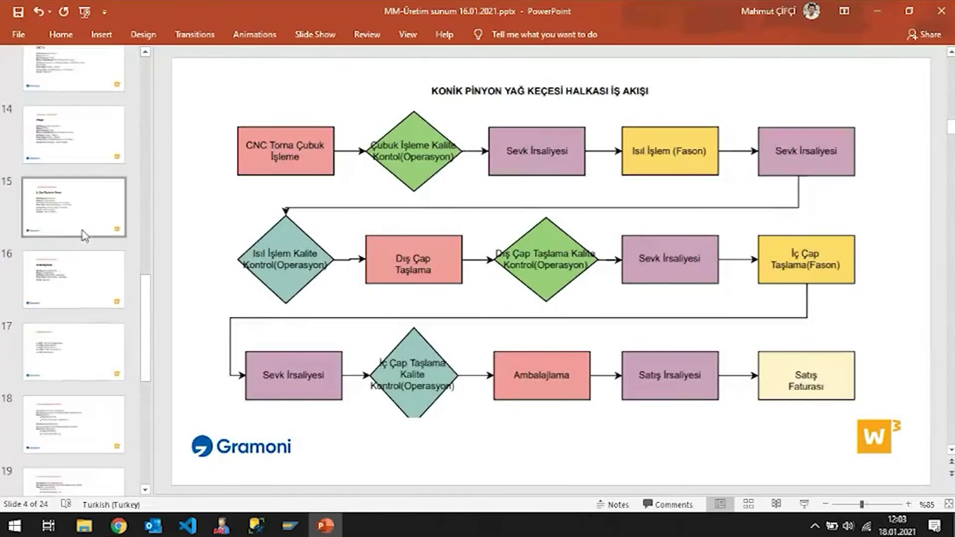
left_click(79, 277)
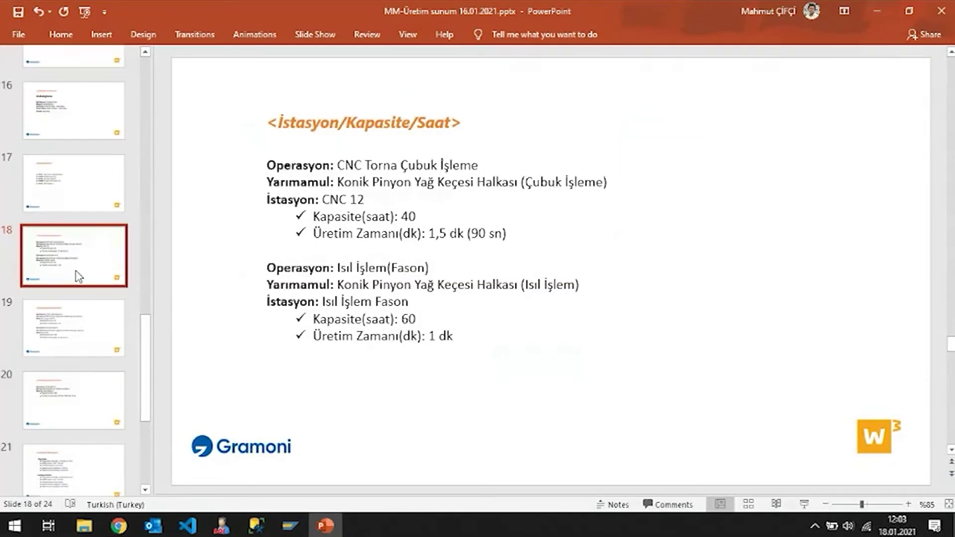
scroll(75, 274, "down", 4)
left_click(79, 274)
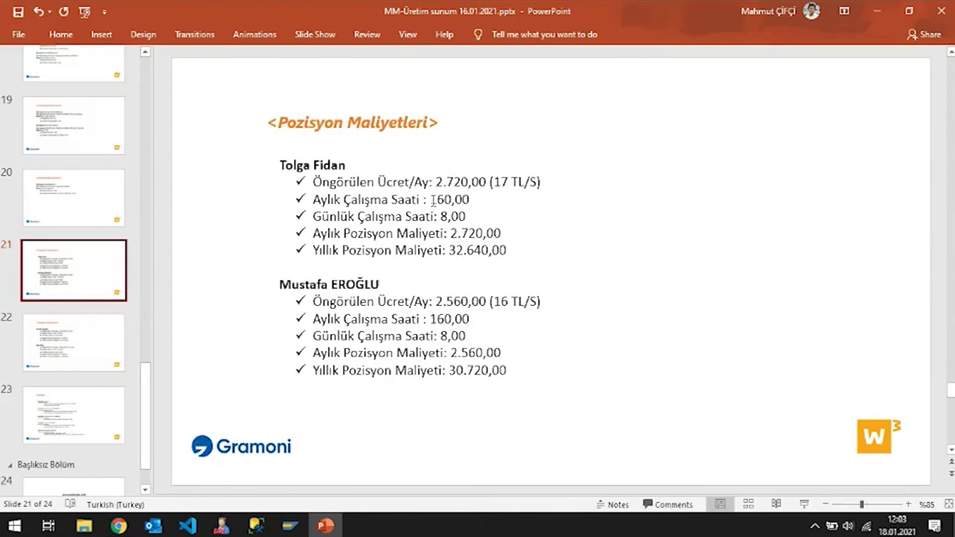
mouse_move(118, 526)
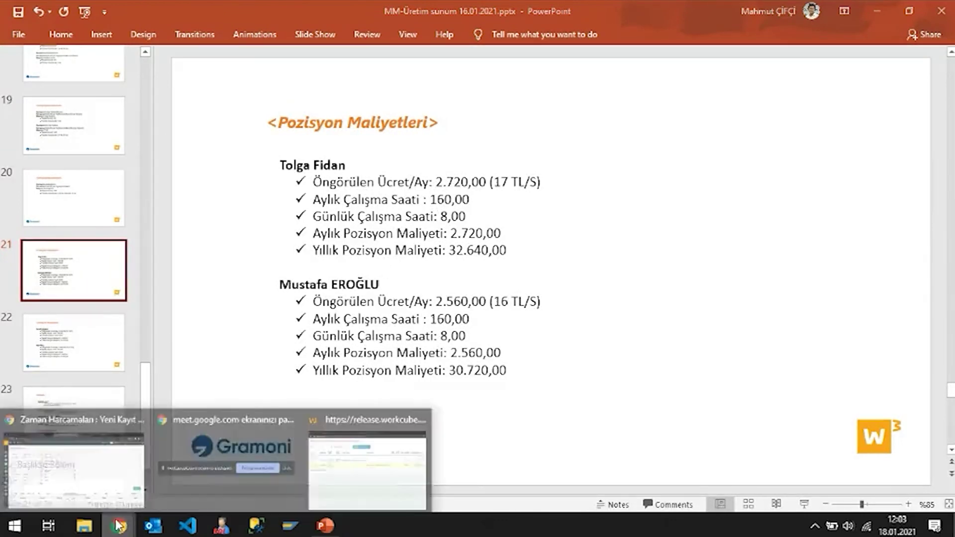
left_click(88, 463)
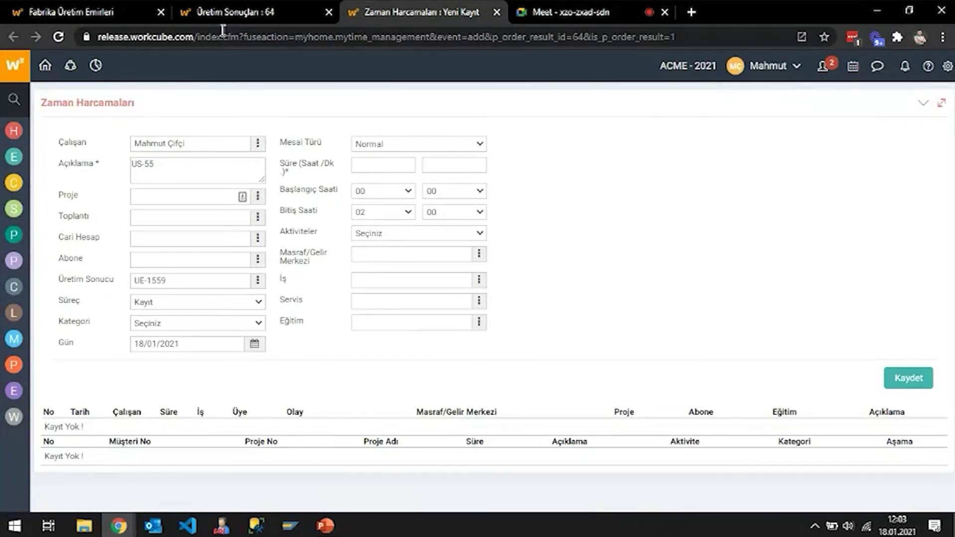
Find the Çalışanlar page with a function search for "çalışan" and filter the employees by the production employee's first name
left_click(14, 99)
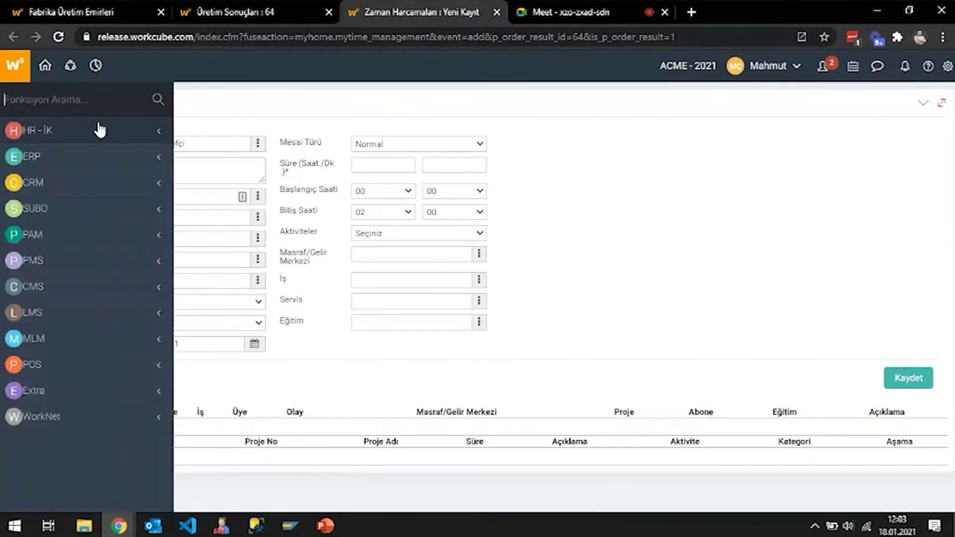
type("çalı")
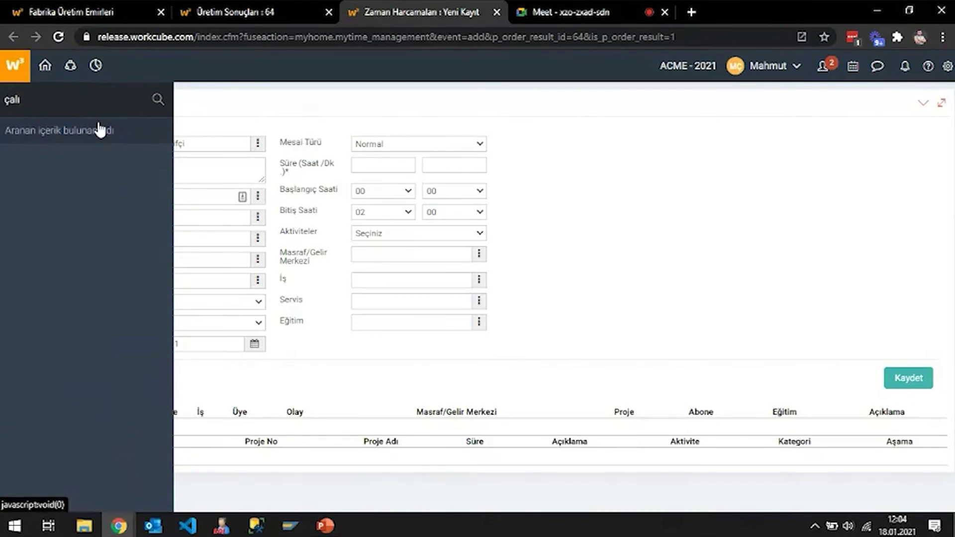
type("aan")
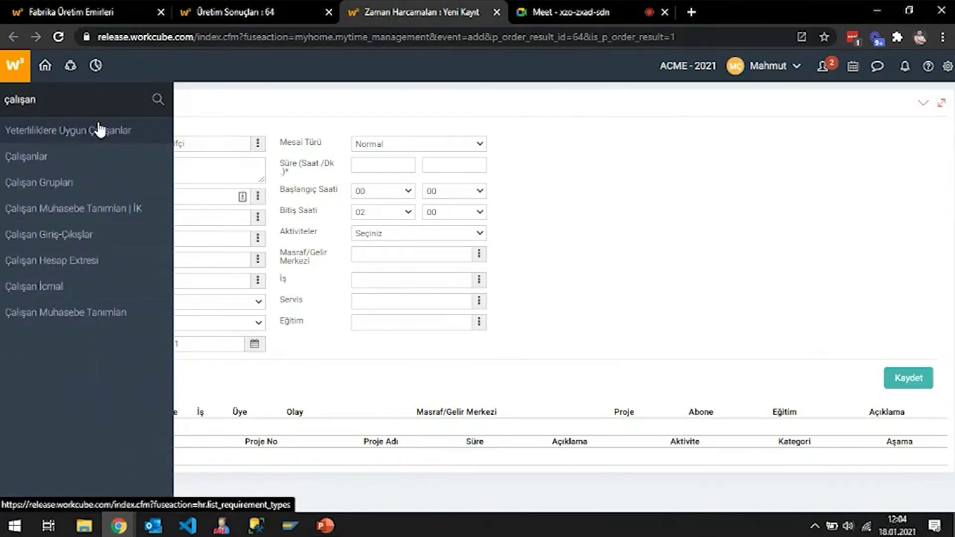
middle_click(23, 157)
key("ctrl+Tab")
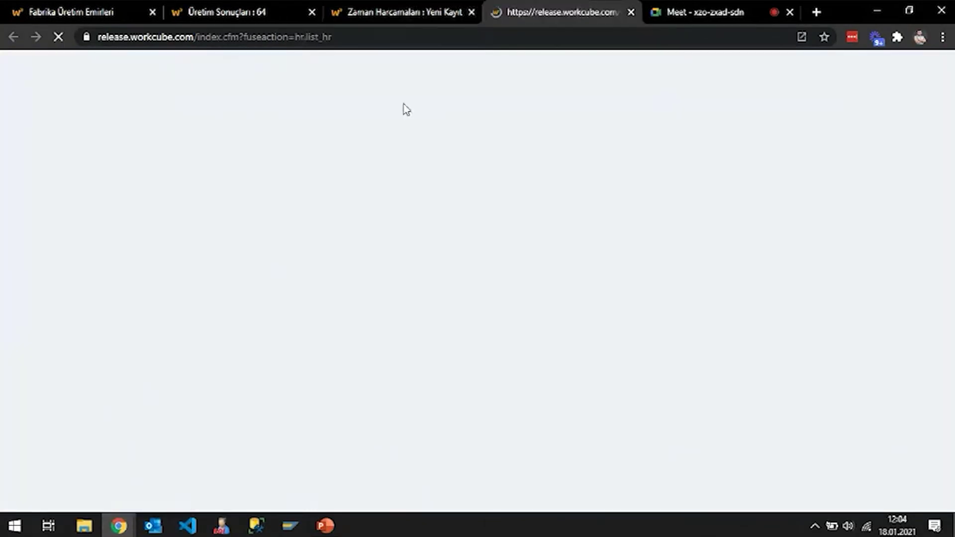
left_click(118, 135)
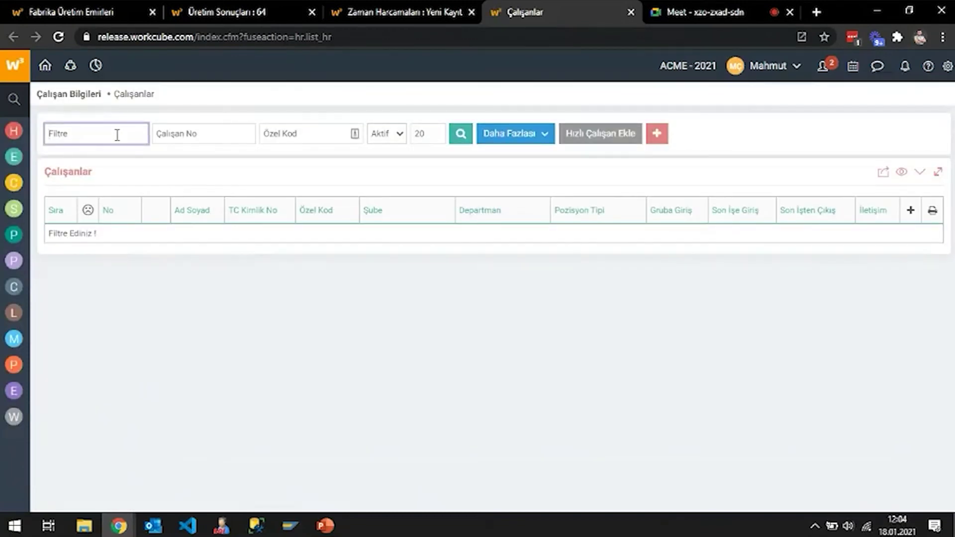
type("tolga")
key("Return")
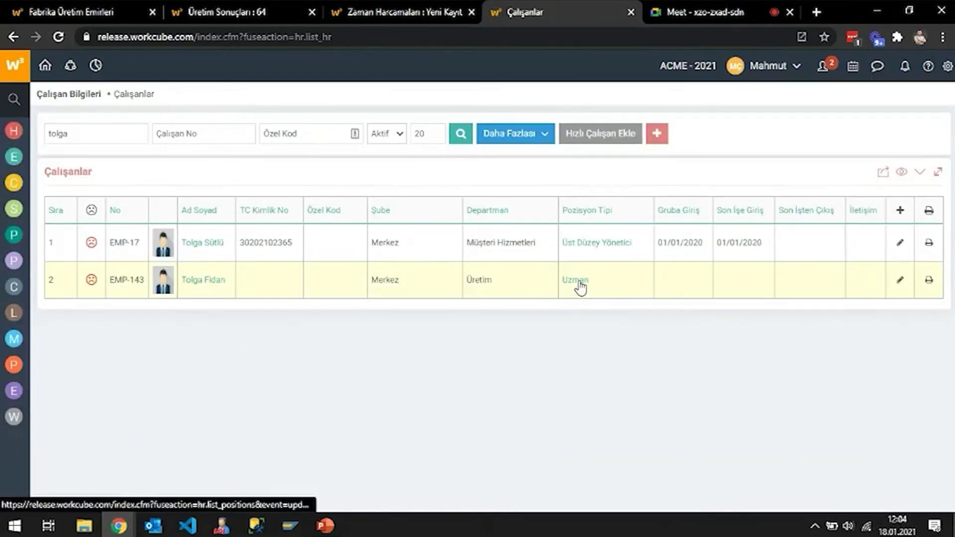
Open the position record of the matching employee in the Üretim department and bring up its Maliyet form
left_click(577, 284)
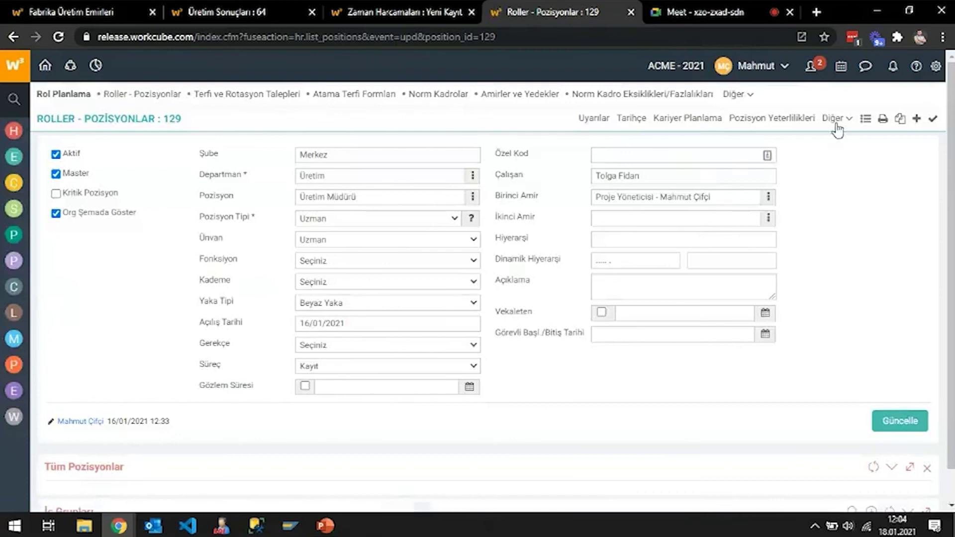
left_click(842, 119)
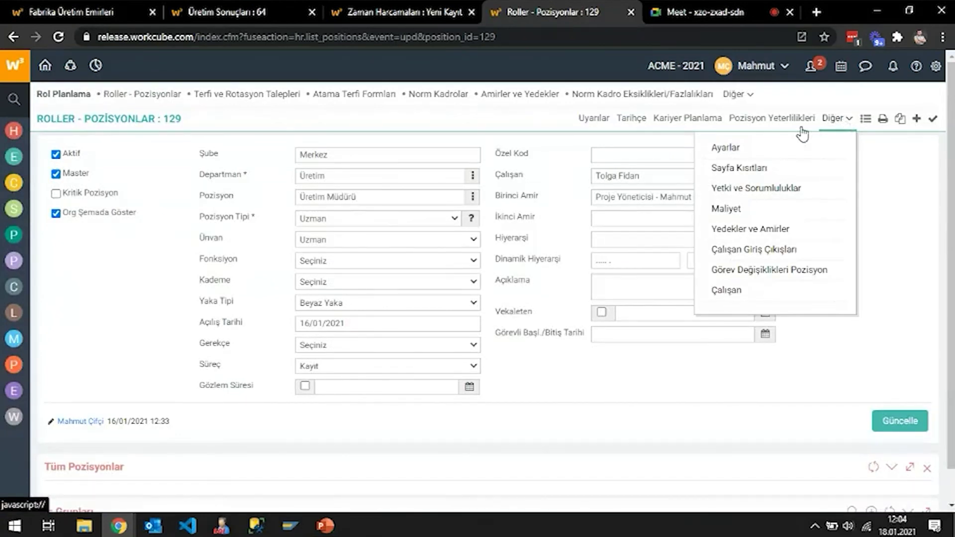
mouse_move(837, 118)
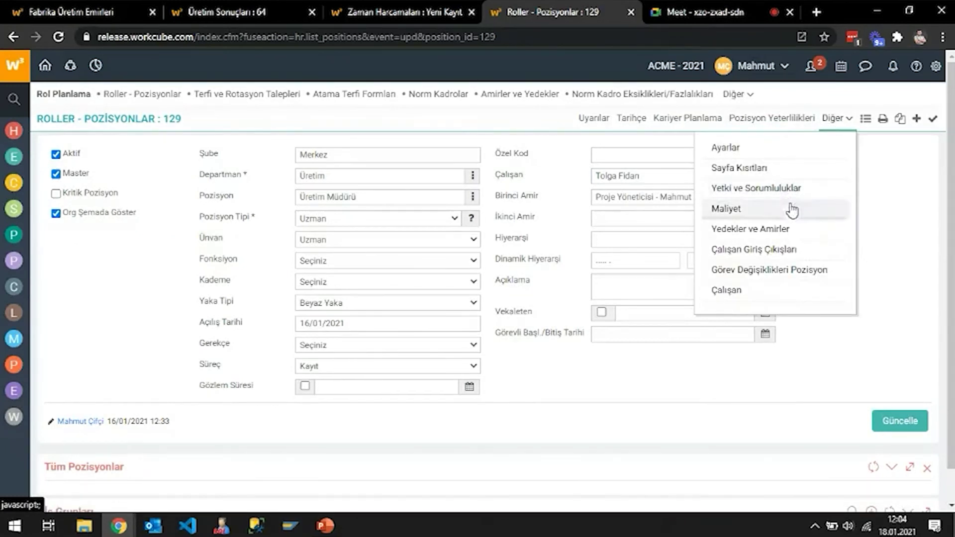
left_click(730, 209)
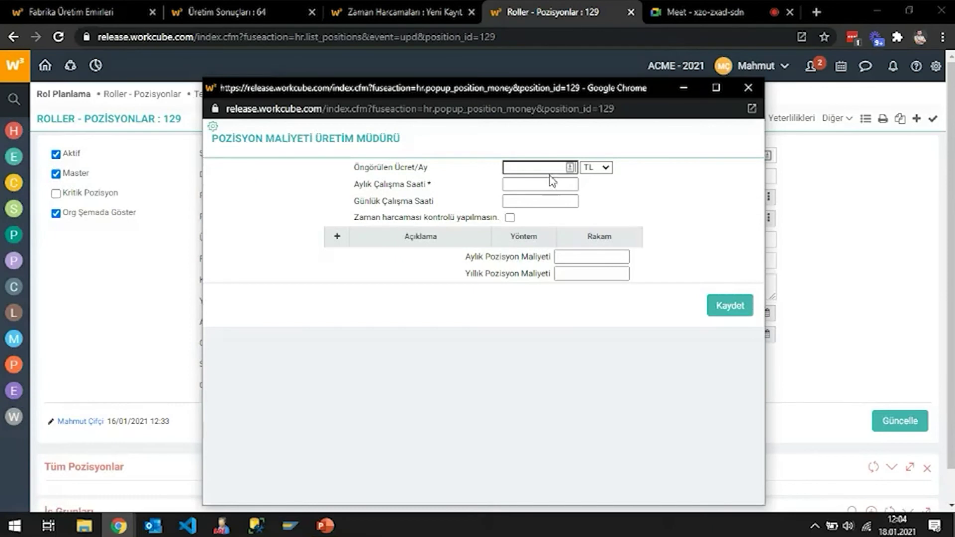
Set the position's Öngörülen Ücret/Ay to 2.720 TL, Aylık Çalışma Saati to 160 and Günlük Çalışma Saati to 8
type("2700")
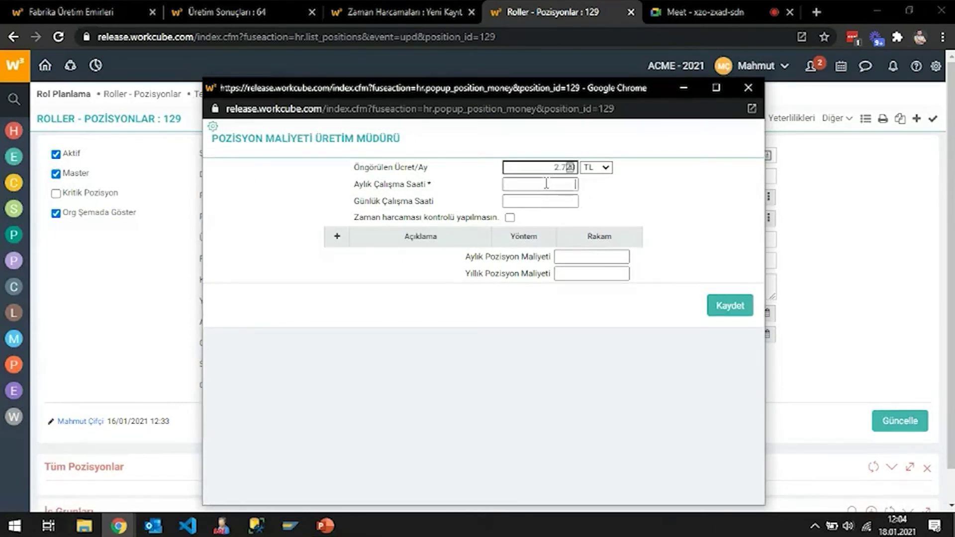
key("alt+Tab")
key("alt+Tab")
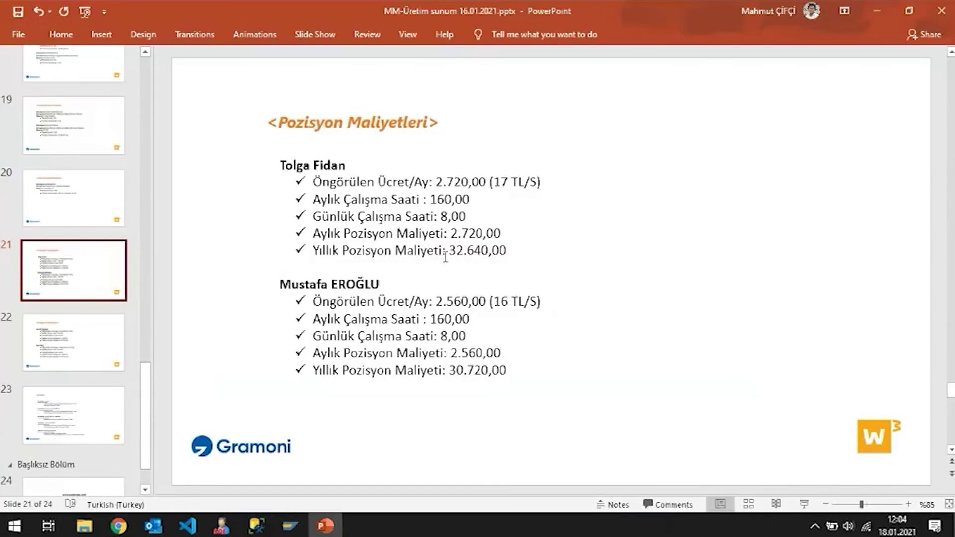
key("alt+Tab")
type("160")
key("alt+Tab")
key("alt+Tab")
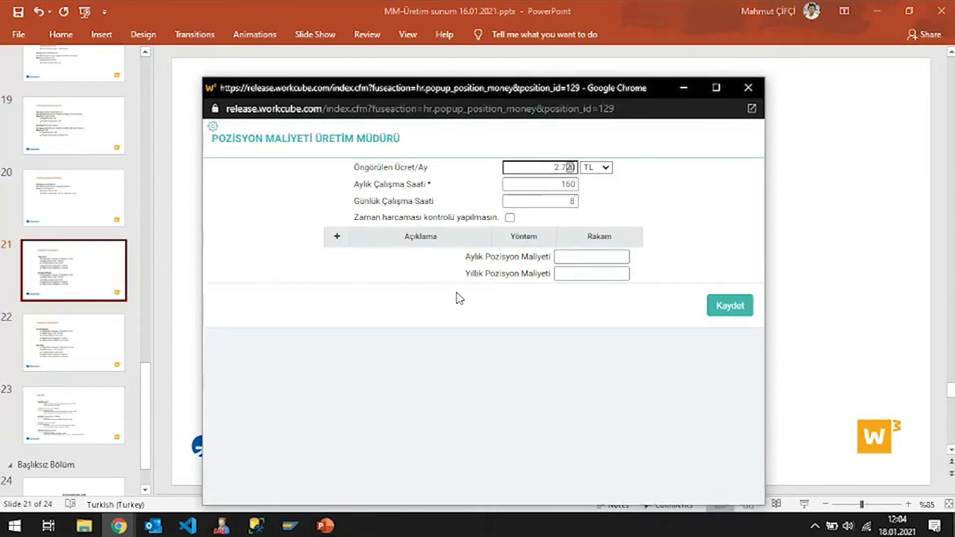
Add a cost line with the Aylık method and an amount of 2.720
left_click(337, 237)
left_click(410, 260)
left_click(518, 256)
left_click(520, 267)
left_click(621, 255)
type("12")
key("BackSpace")
type("720")
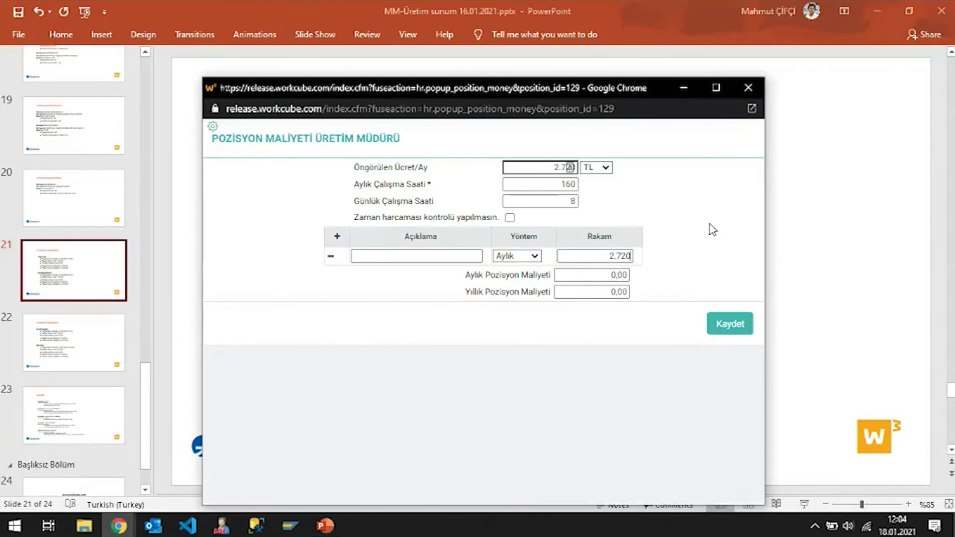
key("Tab")
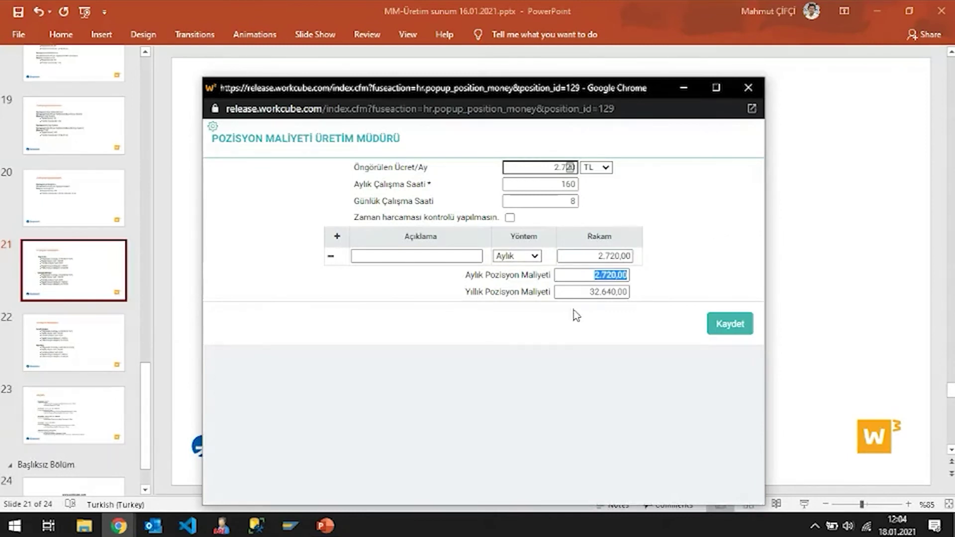
Compare the monthly and yearly position costs with the Pozisyon Maliyetleri slide and save the position cost
key("alt+Tab")
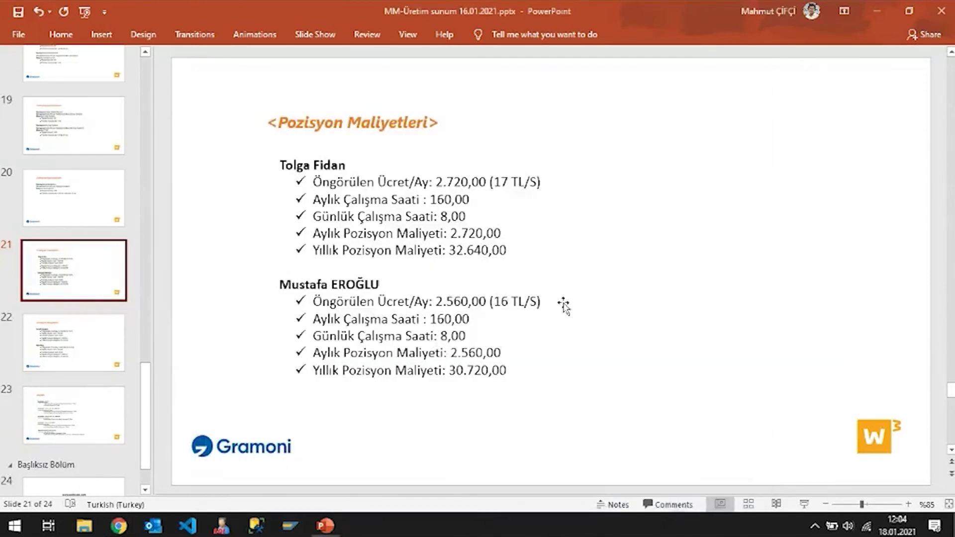
key("alt+Tab")
left_click(727, 324)
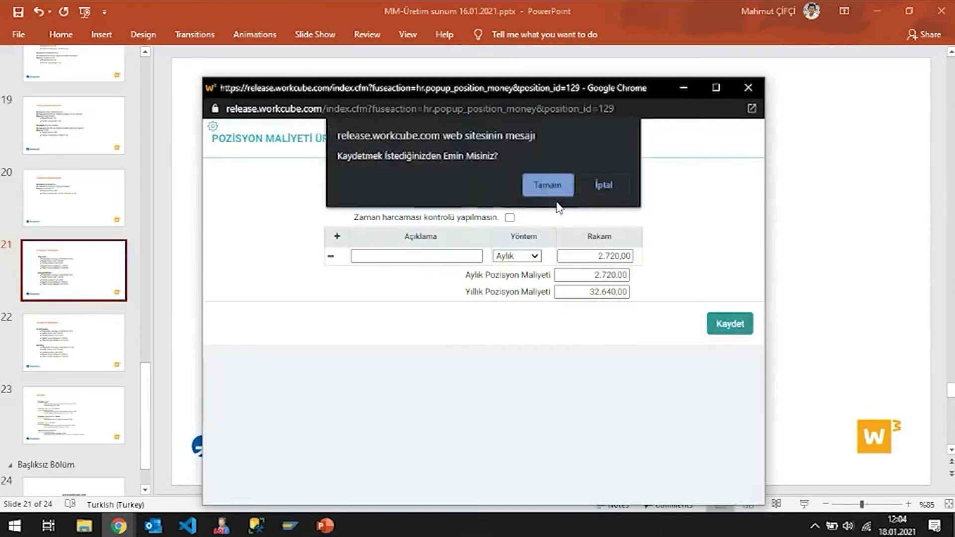
left_click(545, 184)
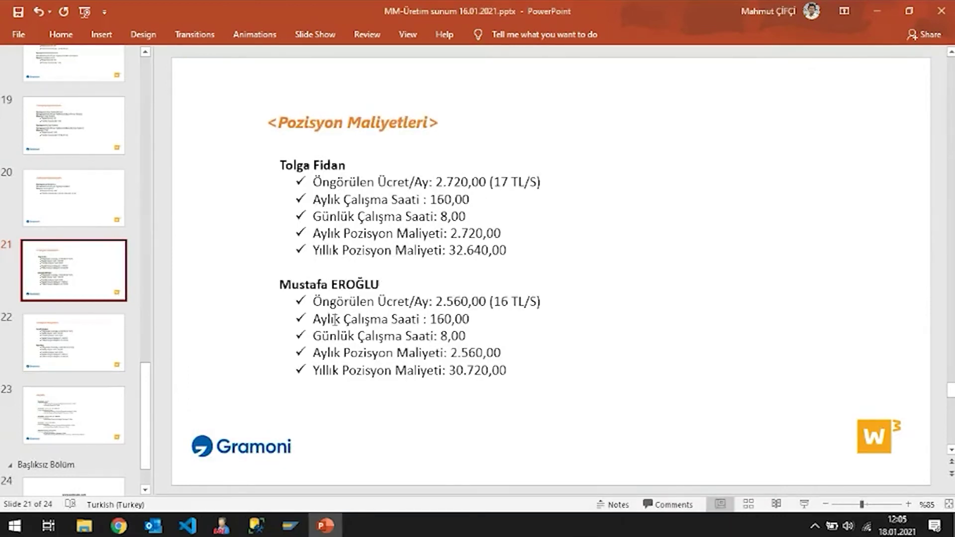
Take the second employee's first name from the Pozisyon Maliyetleri slide, search Roller - Pozisyonlar for it and open the Üretim position
double_click(284, 286)
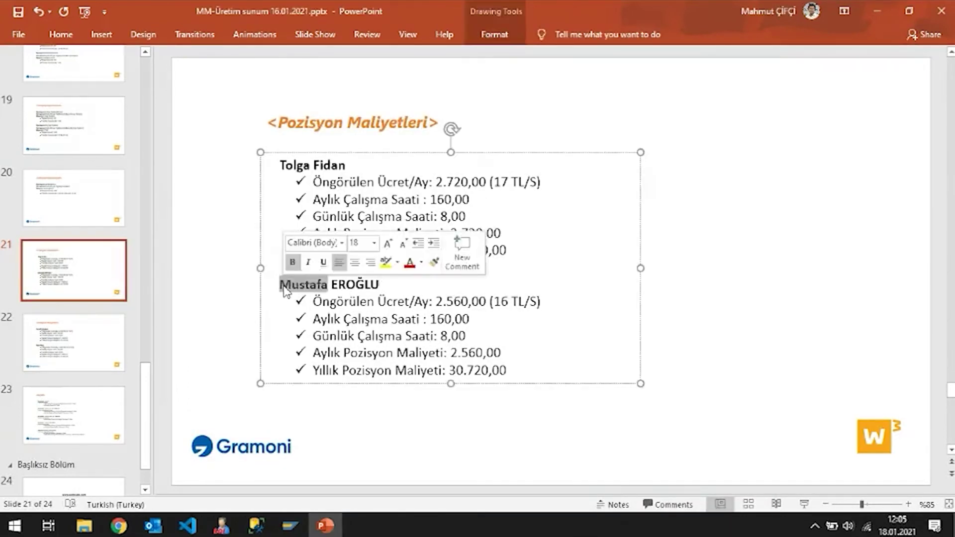
mouse_move(119, 526)
left_click(94, 461)
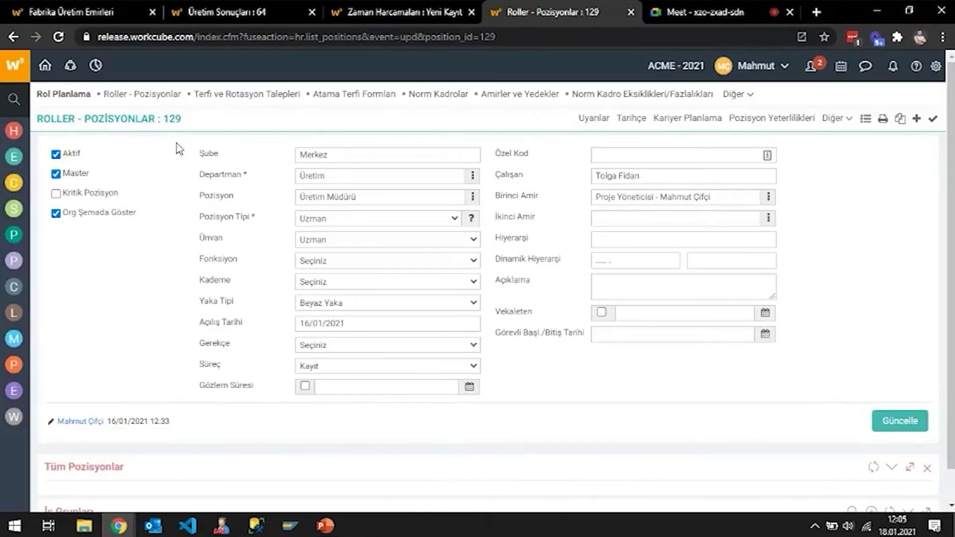
left_click(158, 94)
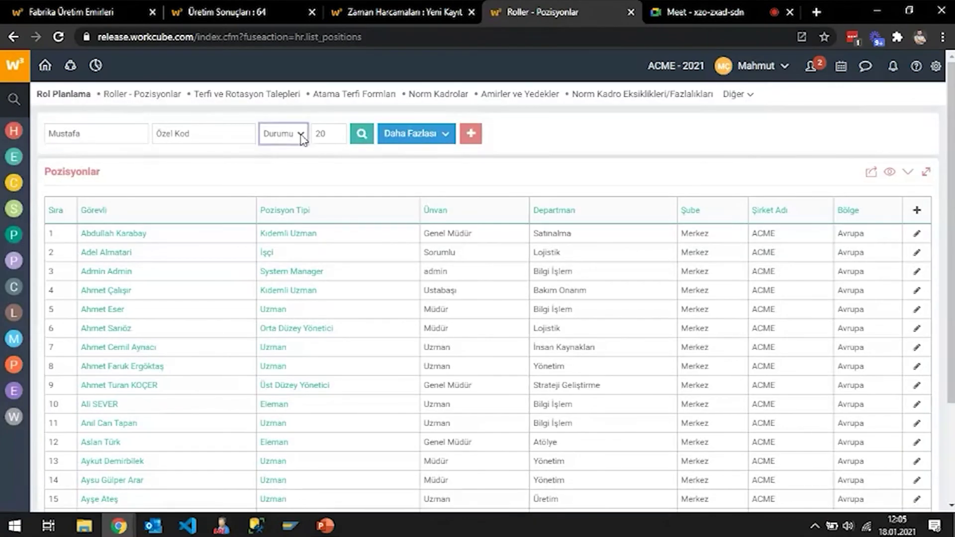
key("Return")
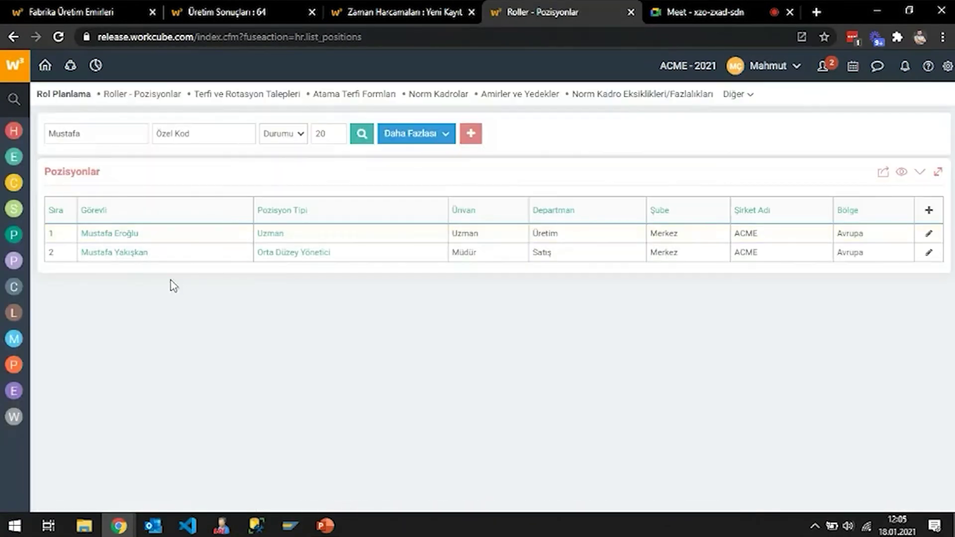
left_click(273, 233)
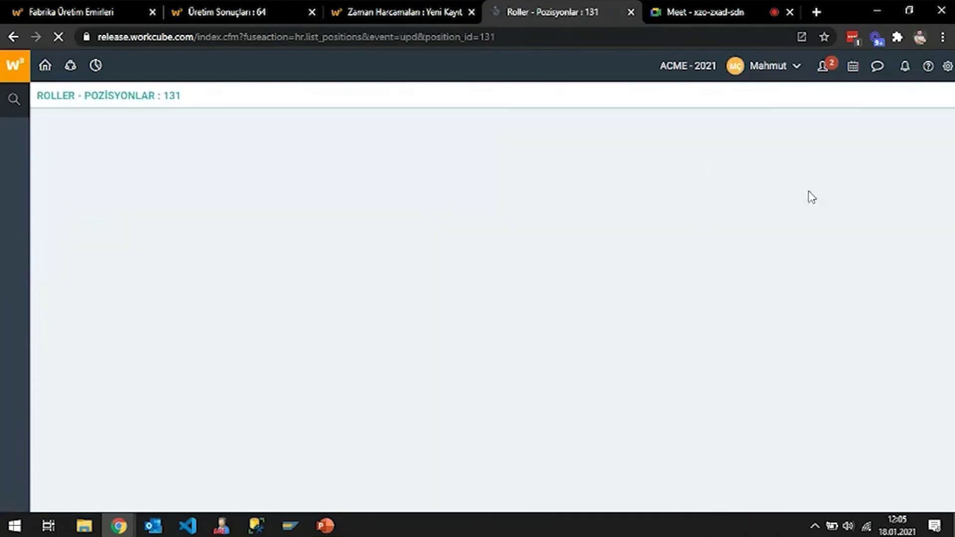
Open the position's Maliyet form and set Öngörülen Ücret/Ay to 2.560 TL, Aylık Çalışma Saati to 160 and Günlük Çalışma Saati to 8
key("alt+Tab")
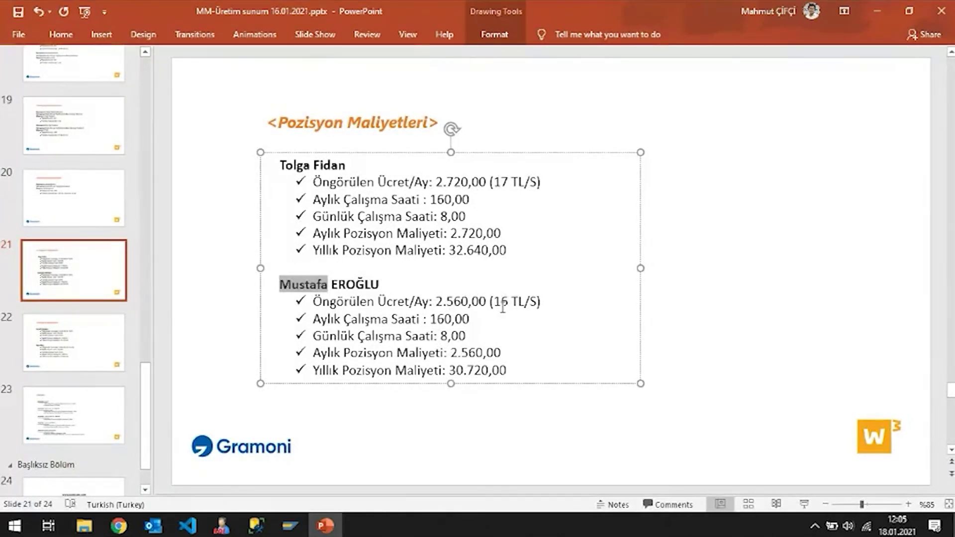
key("alt")
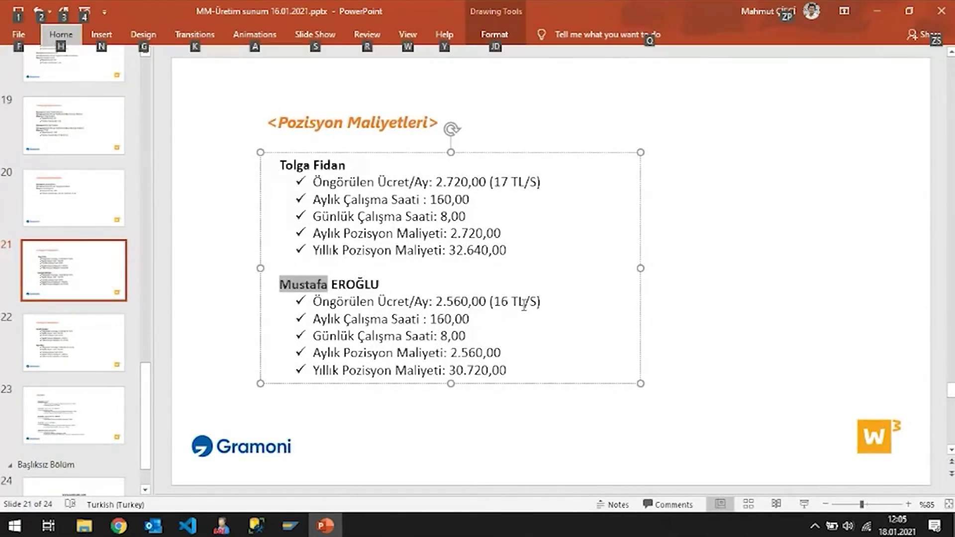
key("alt+Tab")
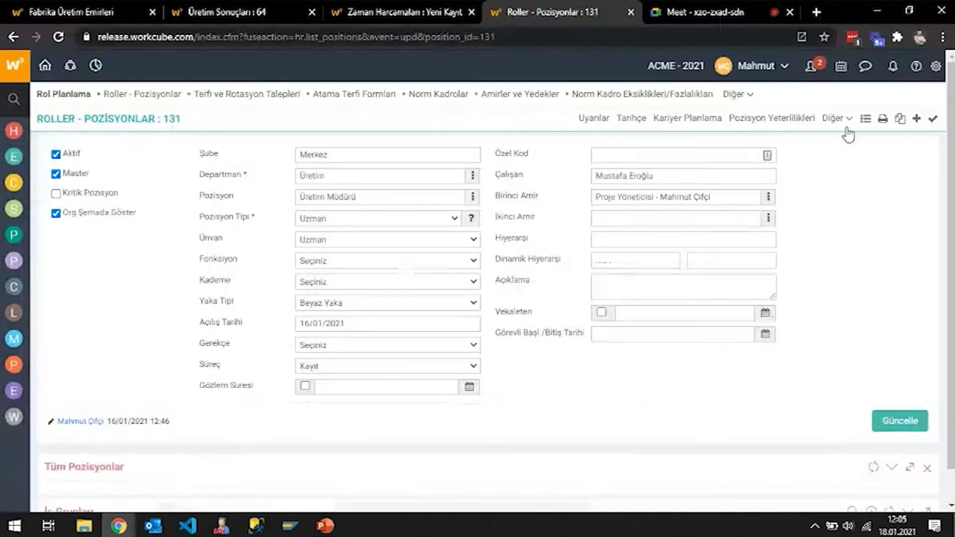
left_click(838, 118)
left_click(727, 209)
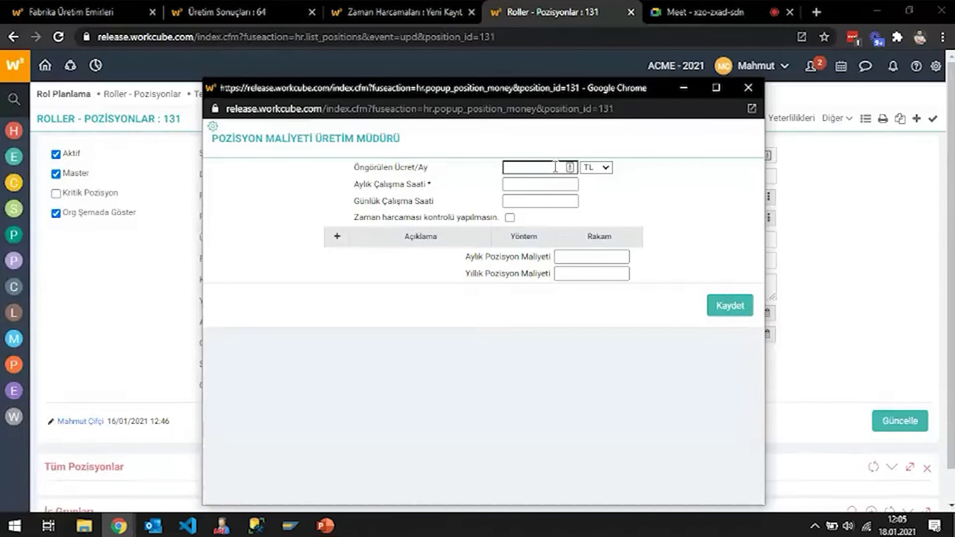
type("2500")
Add a cost line with the Aylık method and an amount of 2.560, and save the position cost
left_click(337, 237)
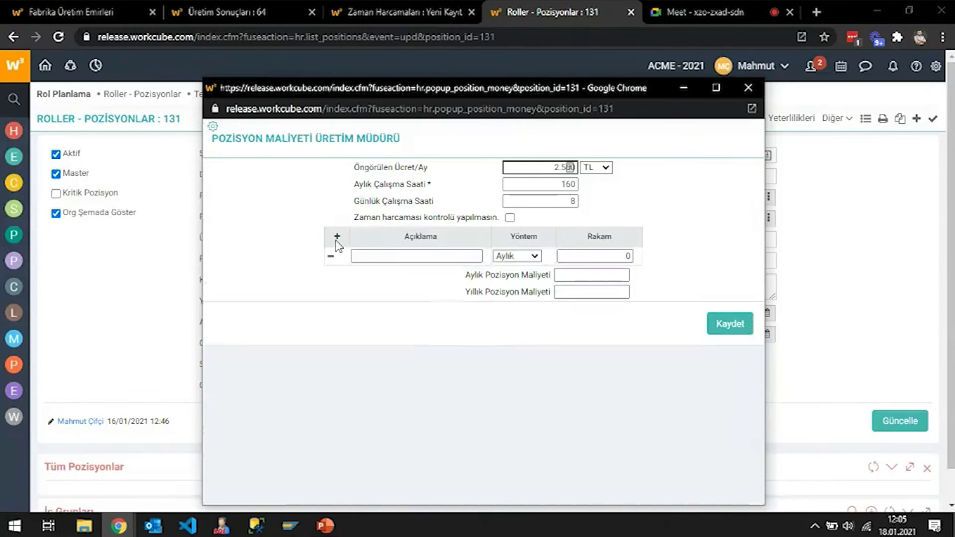
left_click(580, 255)
double_click(599, 253)
type("2560")
key("Tab")
left_click(734, 329)
key("Return")
Take the first employee's first name from slide 22, search Roller - Pozisyonlar for it and open the Üretim position
key("alt+Tab")
key("alt+Tab")
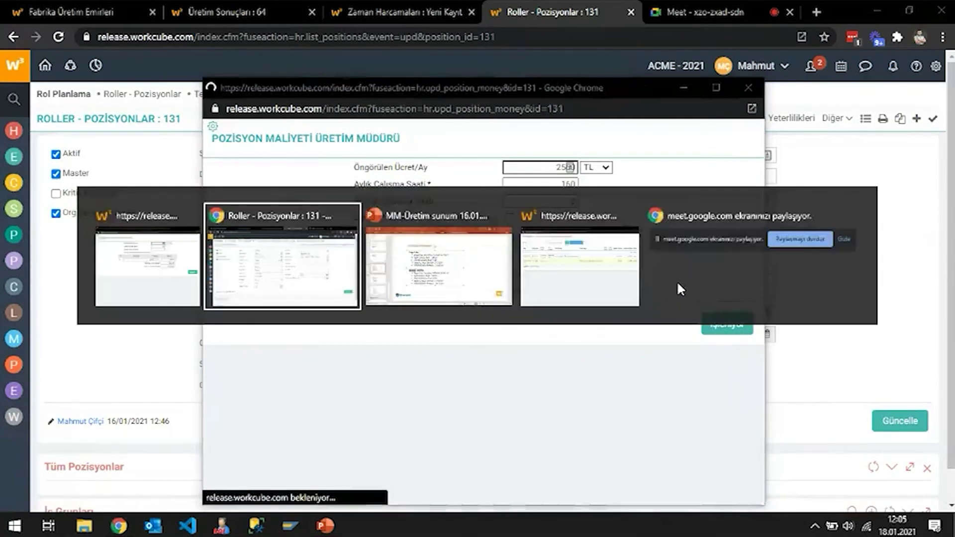
left_click(86, 352)
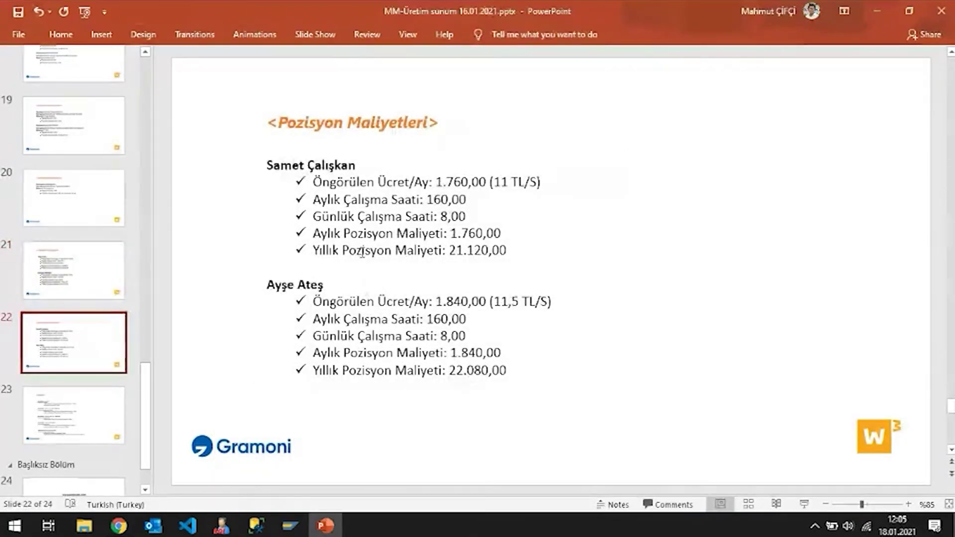
double_click(281, 165)
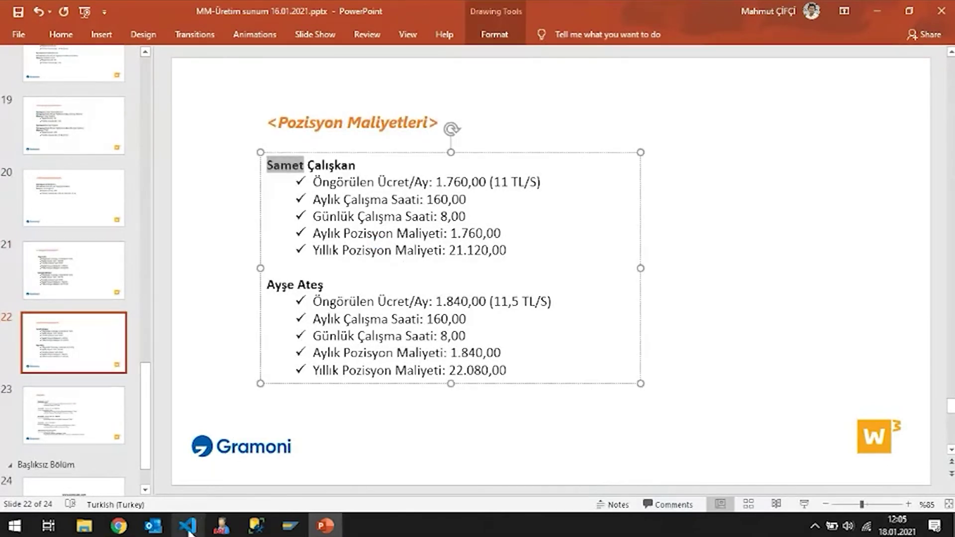
mouse_move(123, 529)
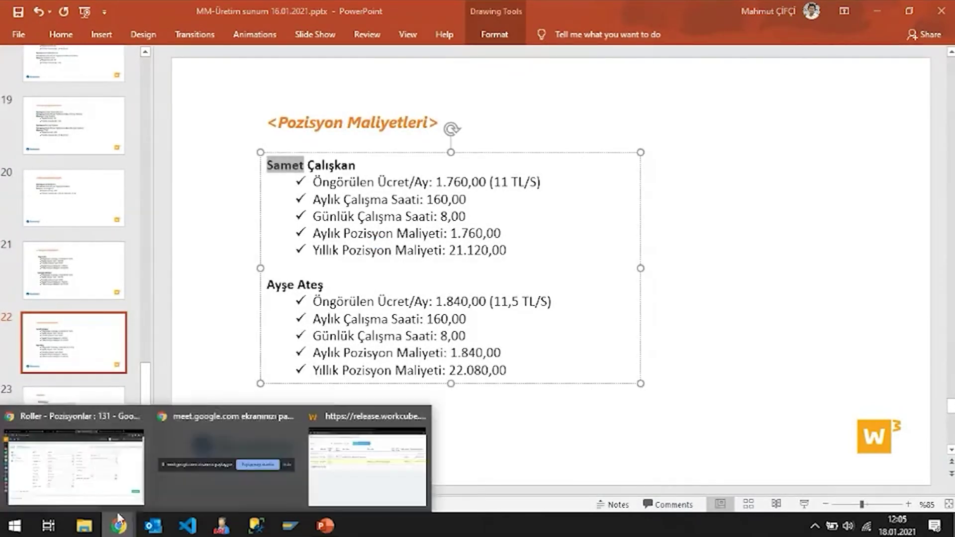
left_click(78, 478)
left_click(162, 98)
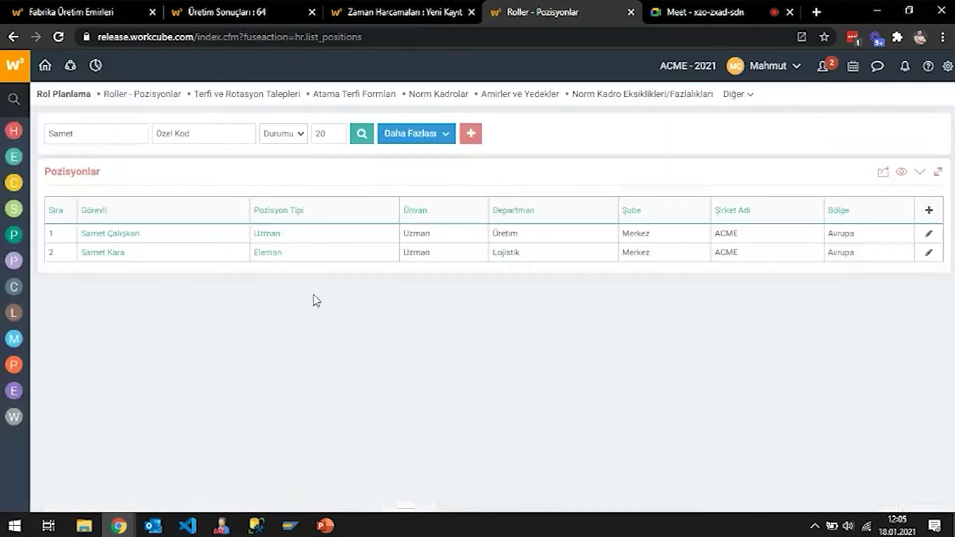
left_click(500, 266)
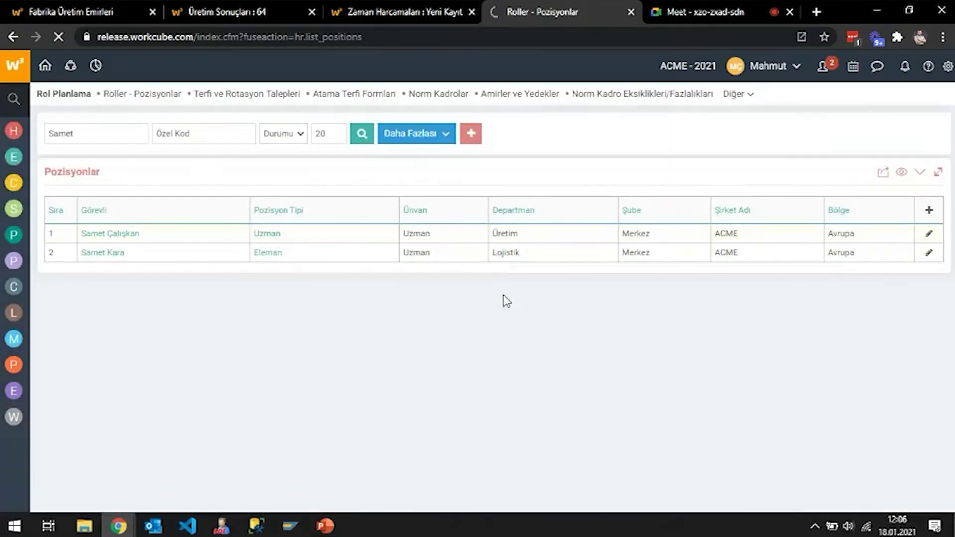
Check this employee's cost figures on slide 22 and open the Maliyet form of the position
key("alt+Tab")
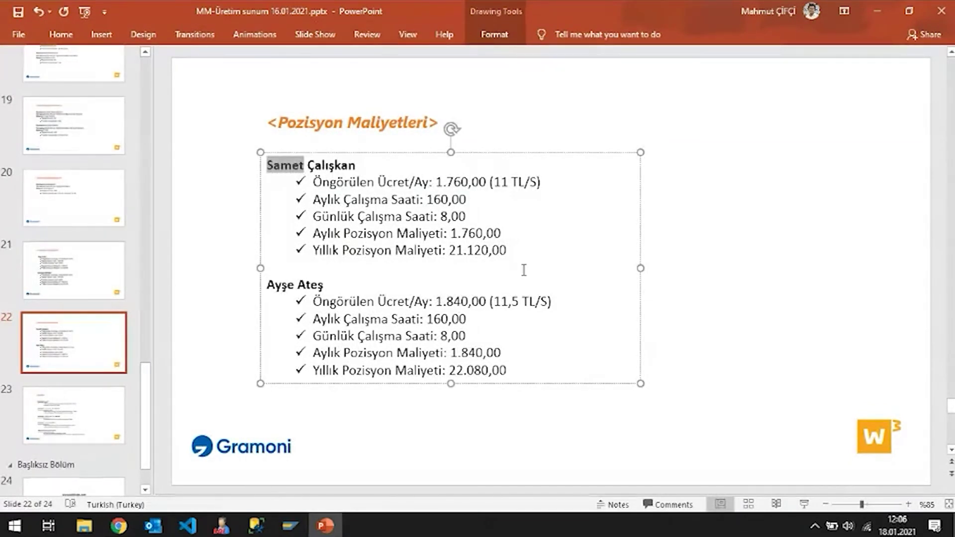
key("alt+Tab")
left_click(837, 118)
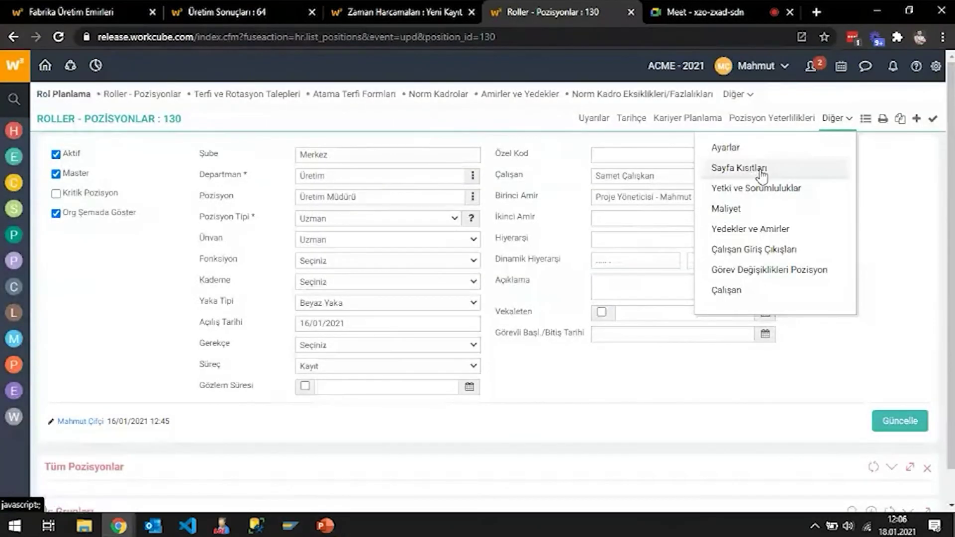
left_click(725, 210)
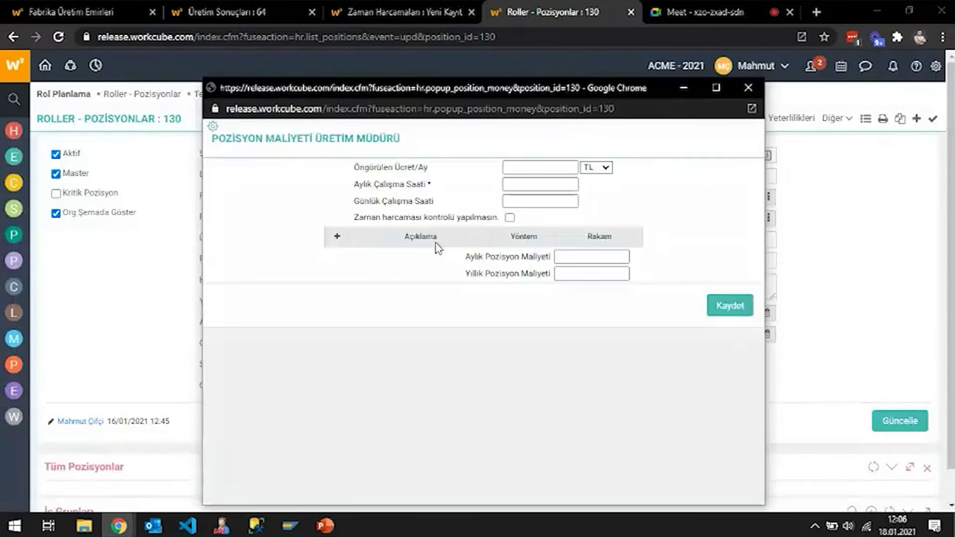
Set the position's Öngörülen Ücret/Ay to 1.760 TL, Aylık Çalışma Saati to 160 and Günlük Çalışma Saati to 8
left_click(549, 169)
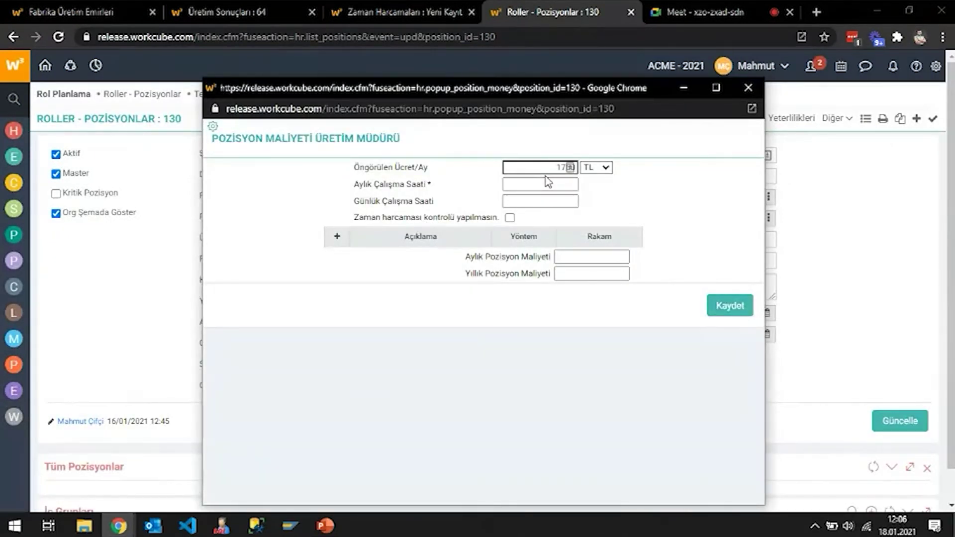
key("alt+Tab")
key("alt+Tab")
key("alt+Tab")
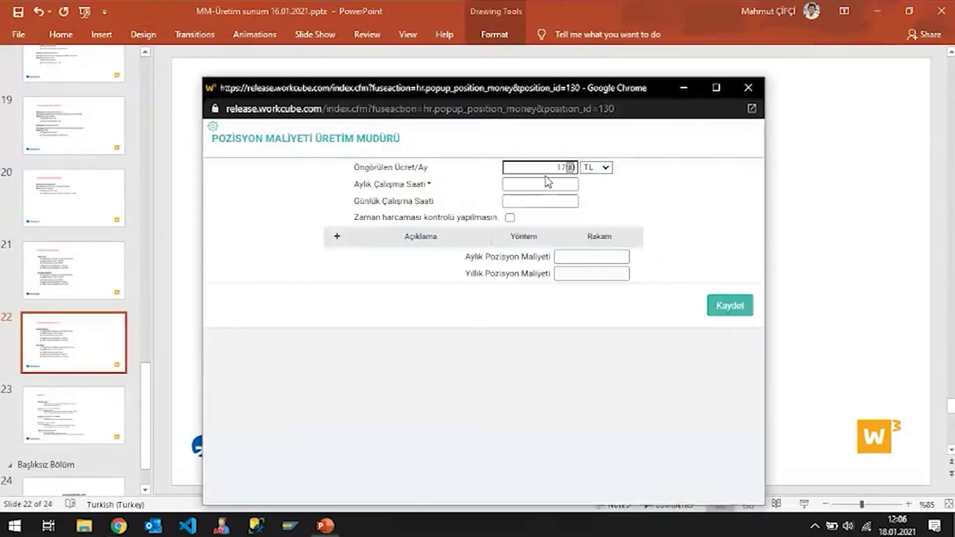
left_click(547, 181)
type("160")
key("Tab")
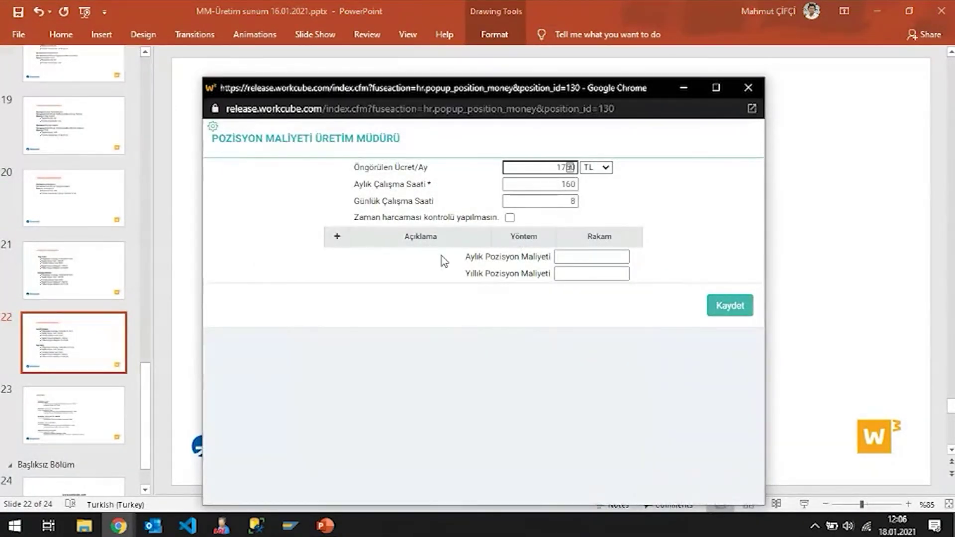
Add a cost line with the Aylık method and an amount of 1.760, and save the position cost
left_click(338, 238)
left_click(517, 255)
left_click(572, 255)
type("1")
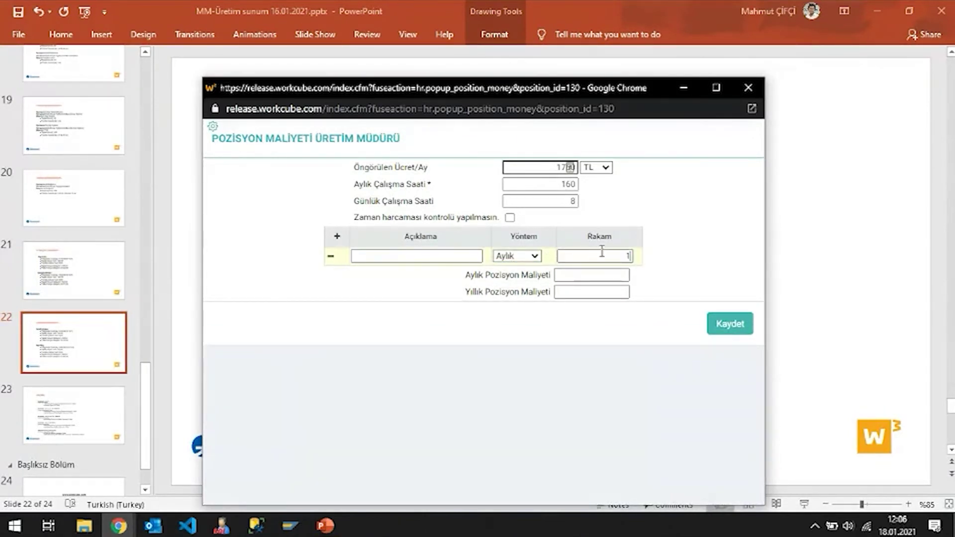
type(".760")
key("Tab")
left_click(735, 324)
key("Return")
Copy the first name of the second employee on slide 22 and enter it as the filter of the Roller - Pozisyonlar list
key("alt+Tab")
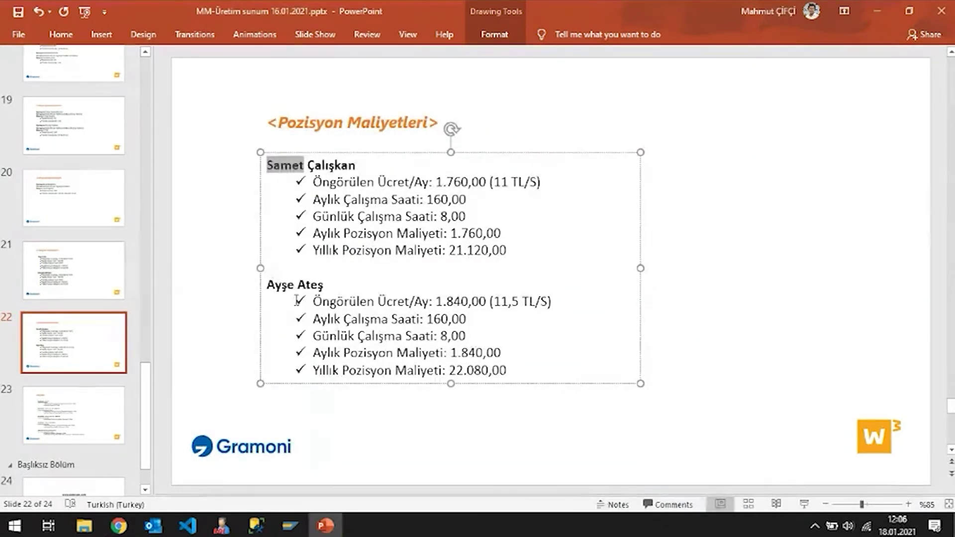
double_click(280, 285)
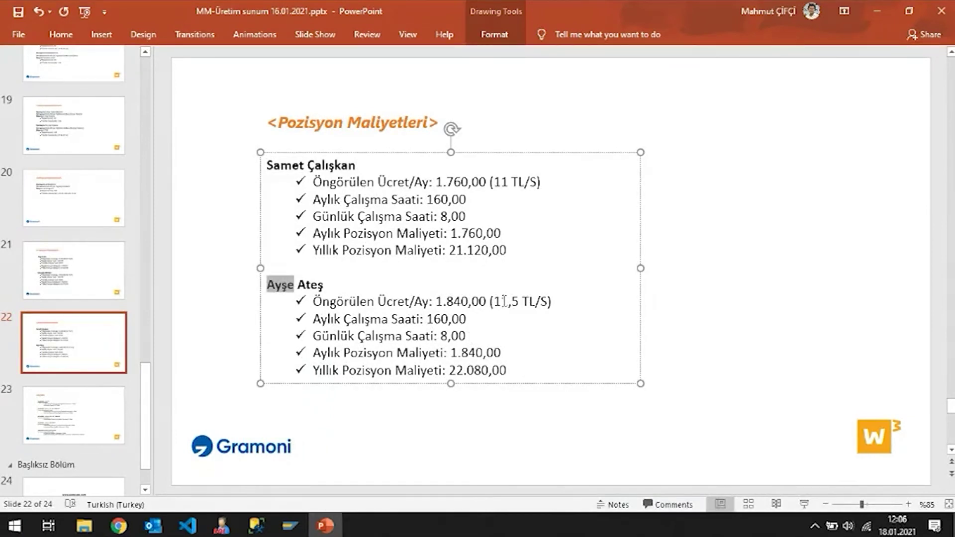
mouse_move(119, 526)
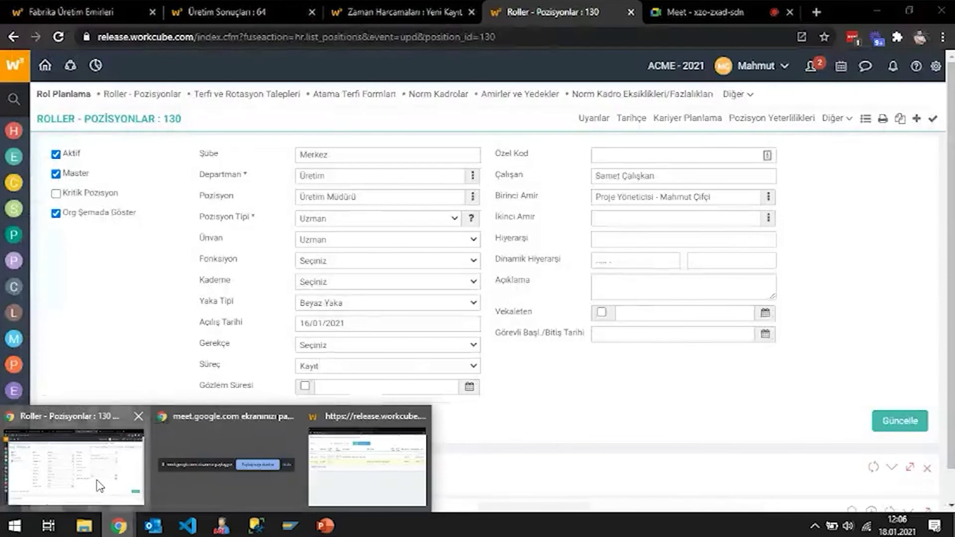
left_click(99, 486)
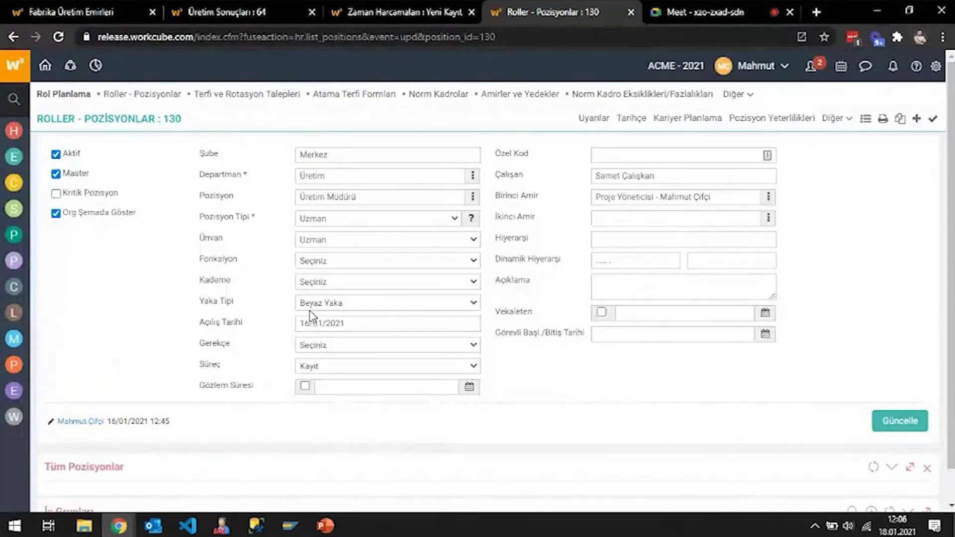
left_click(149, 94)
key("alt+Tab")
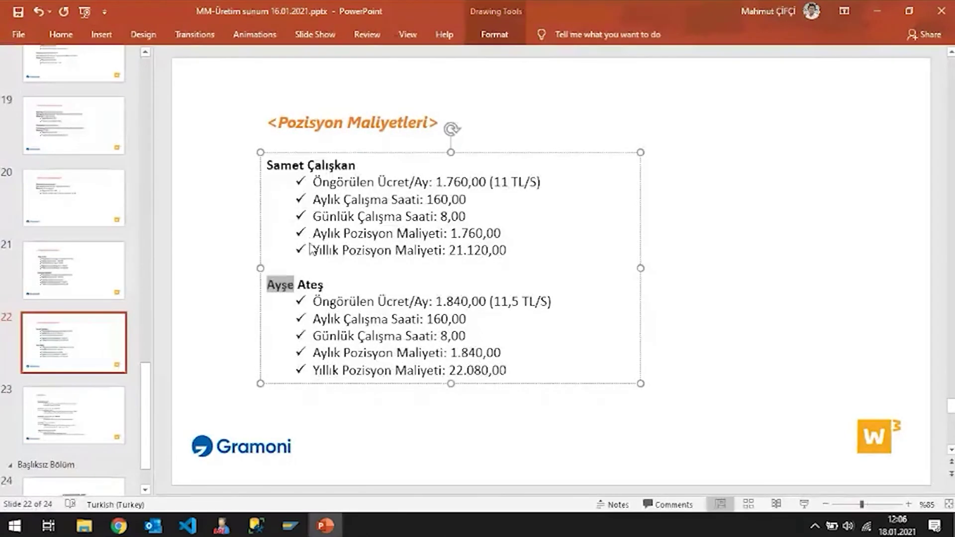
key("ctrl+c")
key("alt+Tab")
left_click(115, 134)
key("ctrl+v")
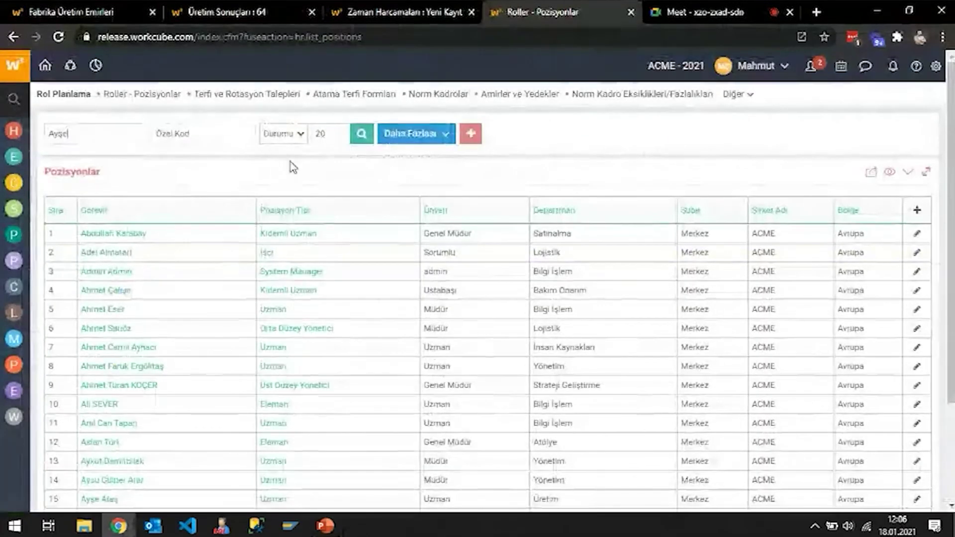
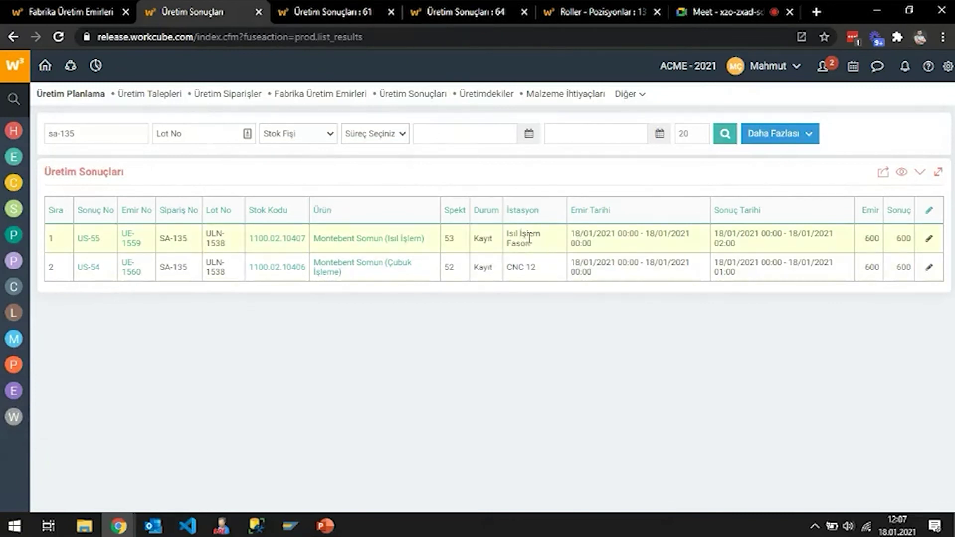
Open the US-54 production result, switch to PowerPoint and look up the staff and setup time of station CNC 12 on its İstasyon Tanımları slide
left_click(348, 11)
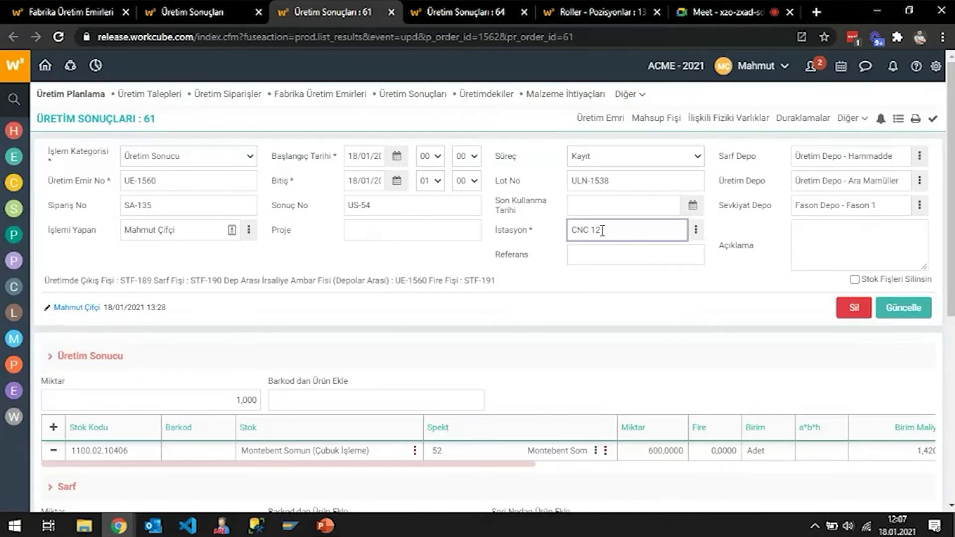
left_click(328, 529)
left_click(74, 348)
scroll(64, 277, "up", 5)
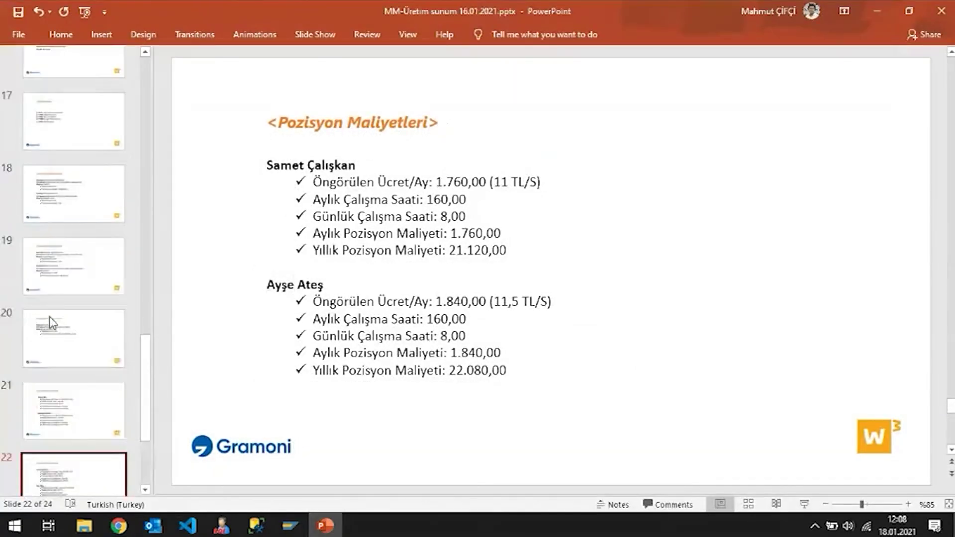
left_click(65, 278)
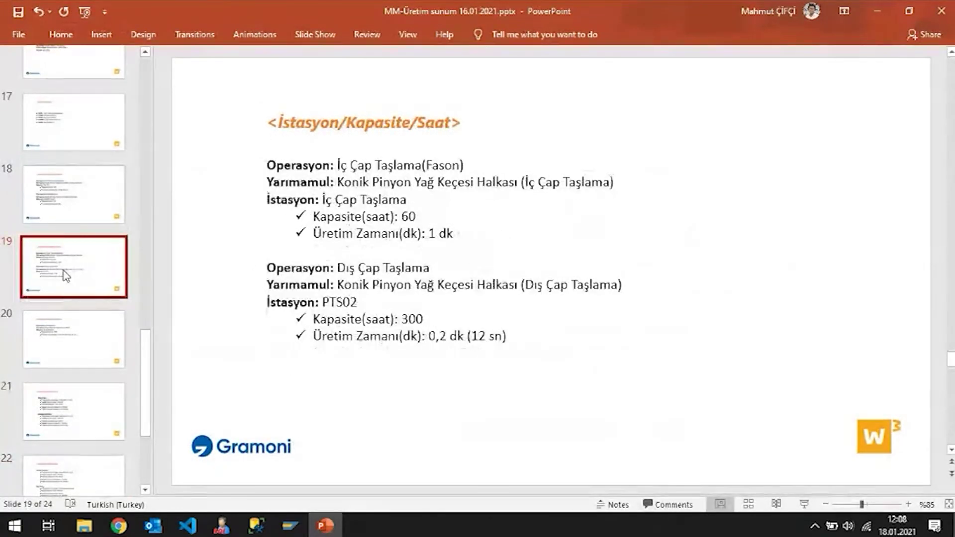
key("Down")
key("Down")
key("Up")
key("Up")
key("Up")
key("Up")
key("Up")
key("Up")
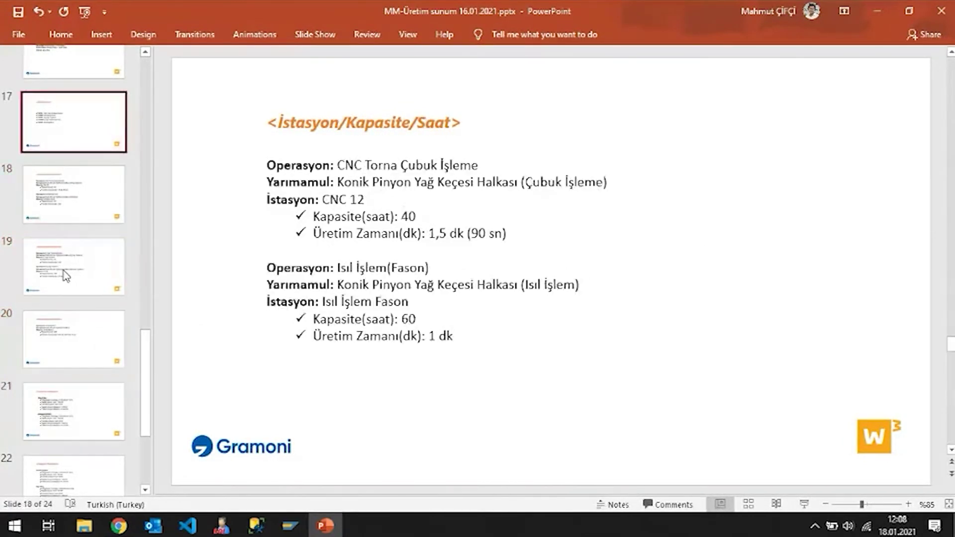
key("Up")
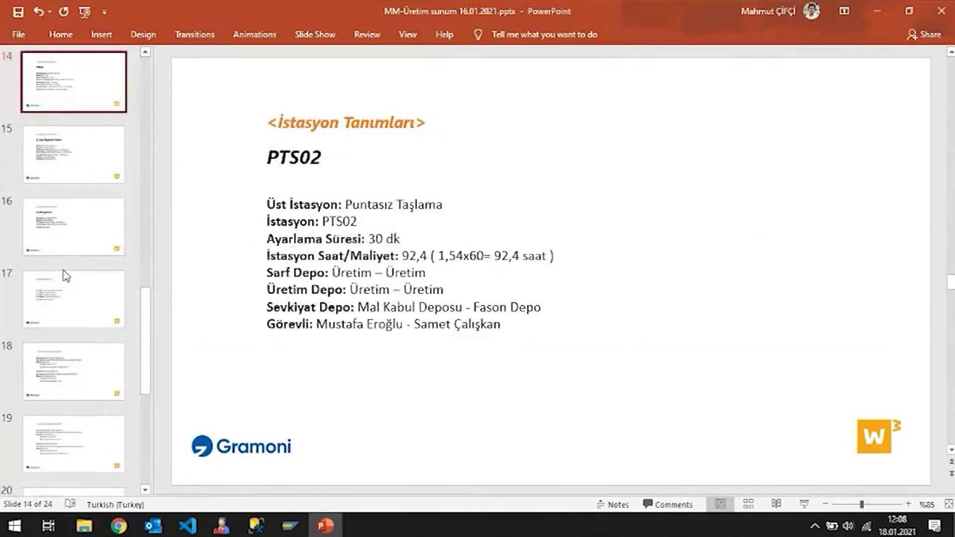
key("Up")
key("Up")
key("Down")
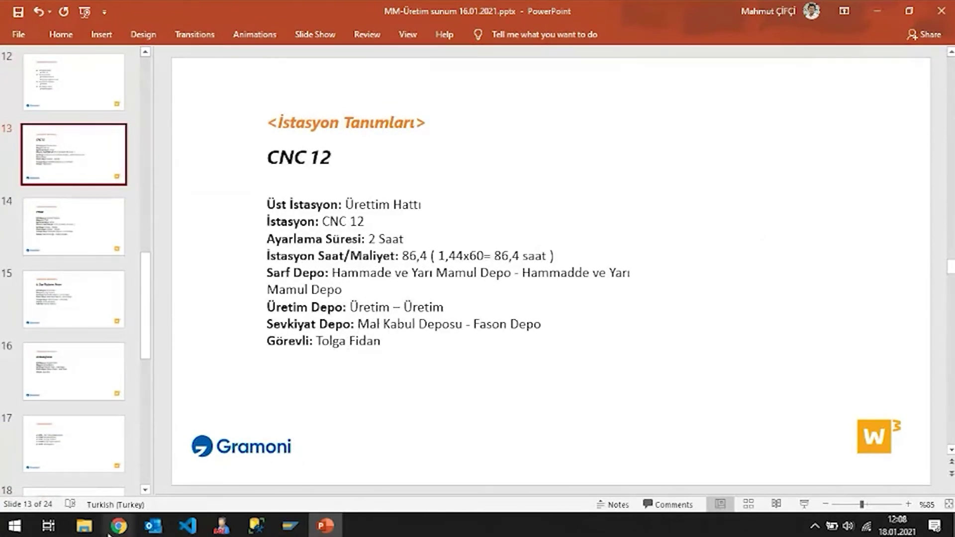
Switch back to Workcube in Chrome and start a new Zaman Harcaması for the US-54 production result
mouse_move(119, 533)
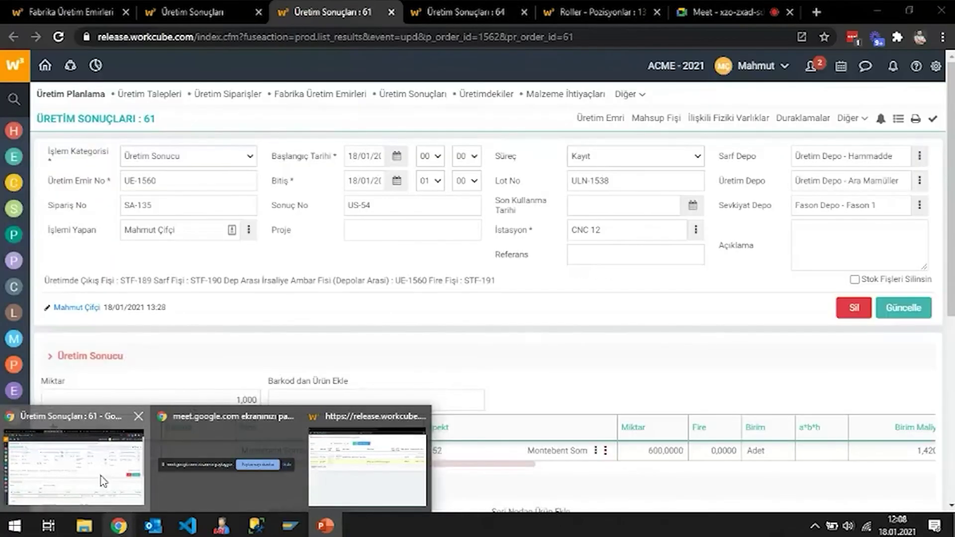
left_click(75, 462)
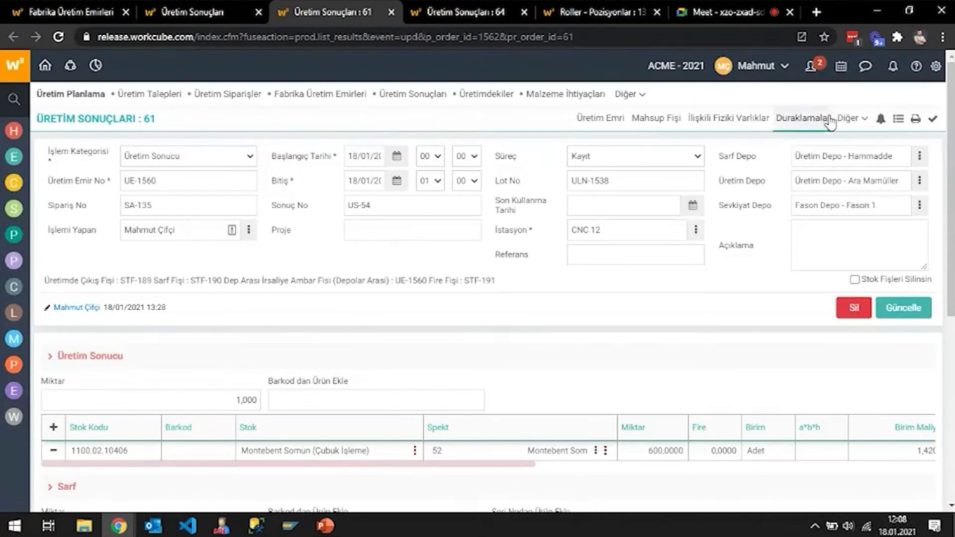
mouse_move(848, 118)
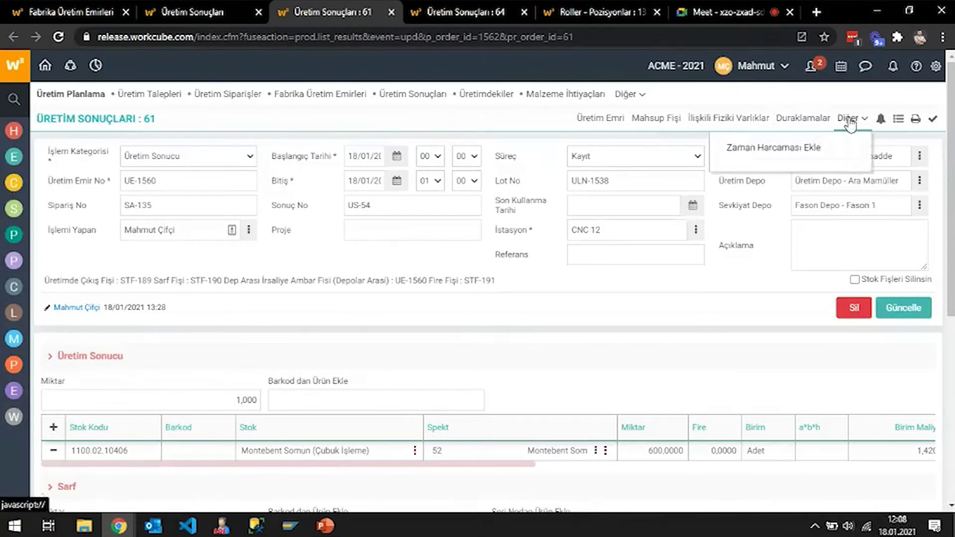
left_click(775, 150)
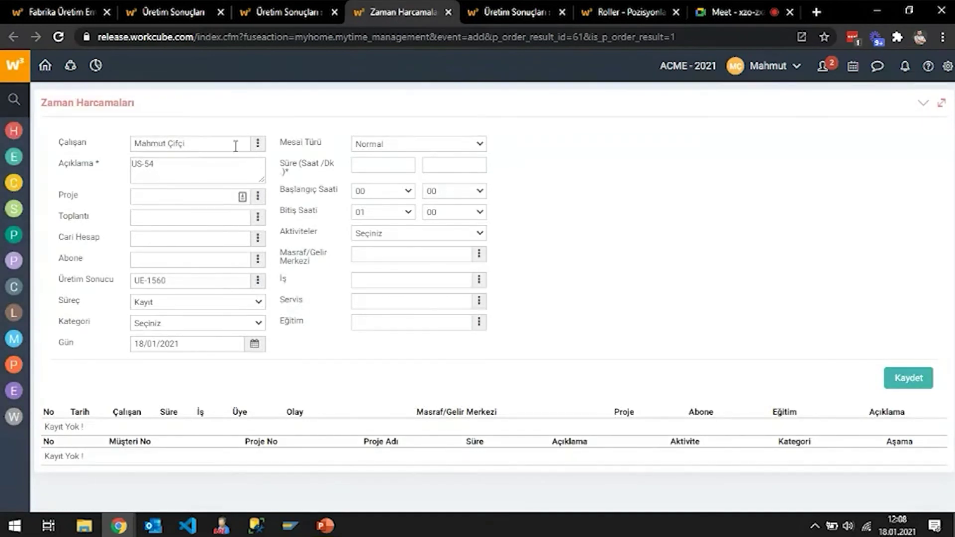
Search the Çalışanlar list by the CNC 12 operator's first name and assign the operator from the Üretim department as Çalışan
left_click(255, 145)
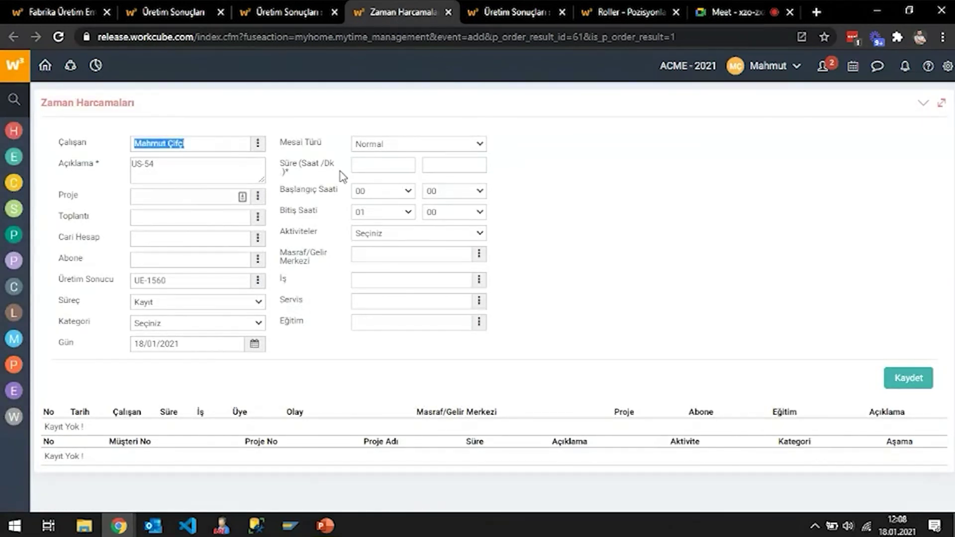
left_click(257, 144)
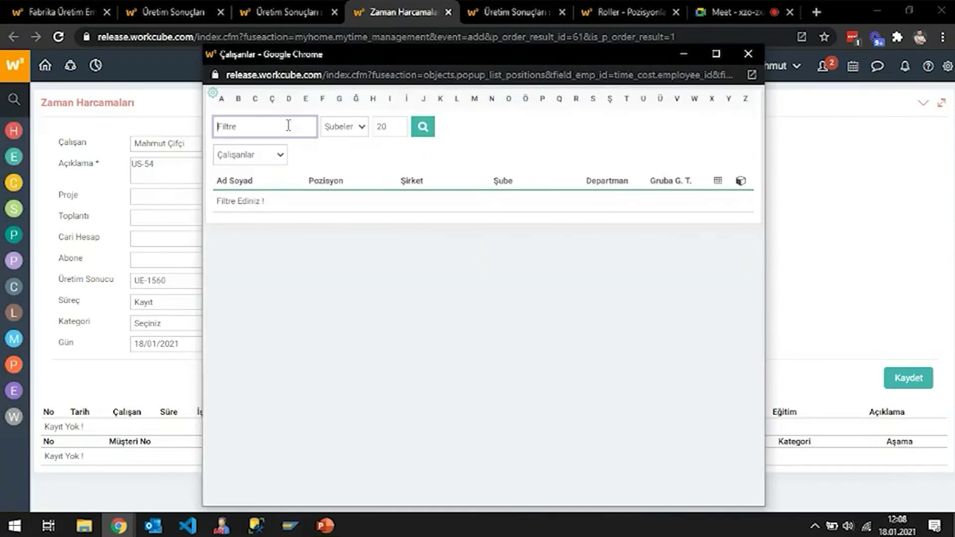
left_click(288, 125)
type("tolga")
key("Return")
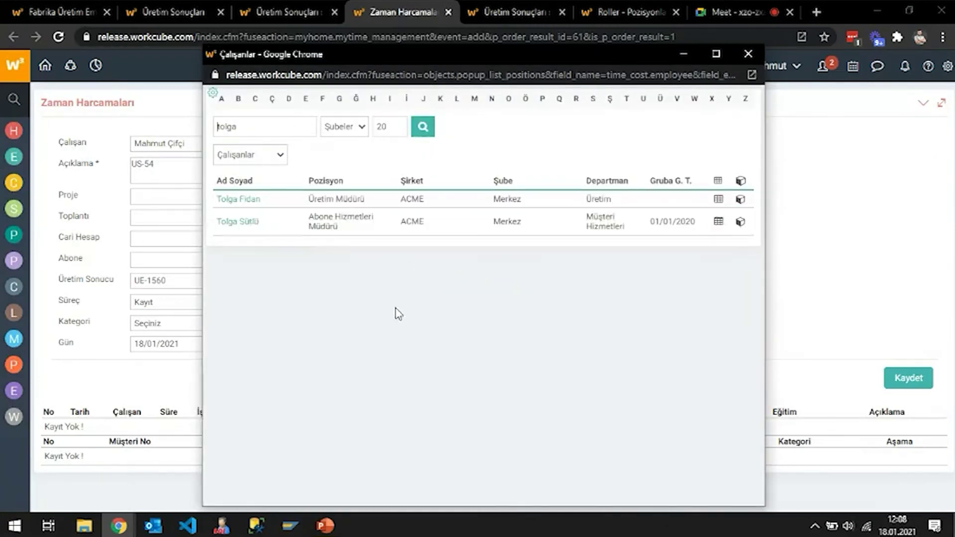
left_click(240, 199)
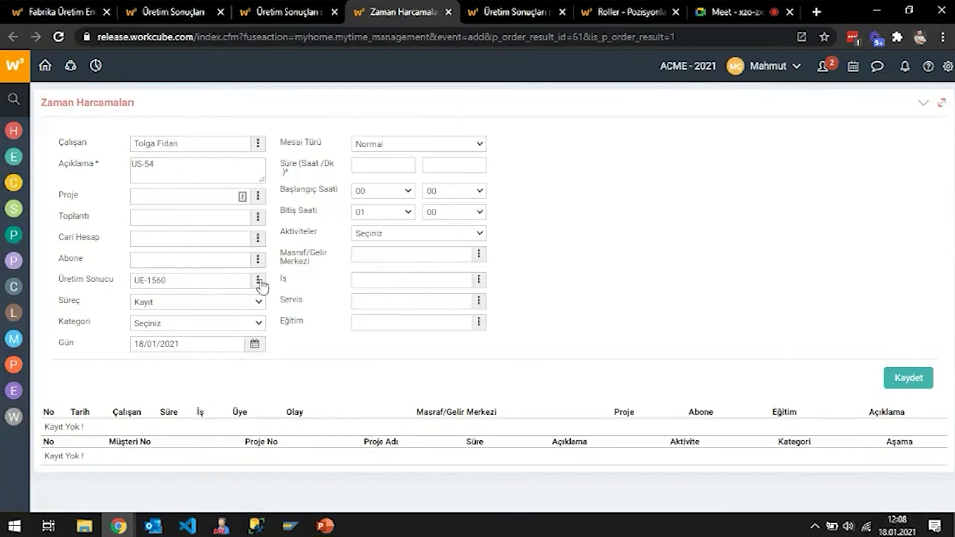
Set the time entry's Süre to 2 hours 0 minutes and Bitiş Saati to 02:00, and save it
left_click(384, 162)
left_click(383, 214)
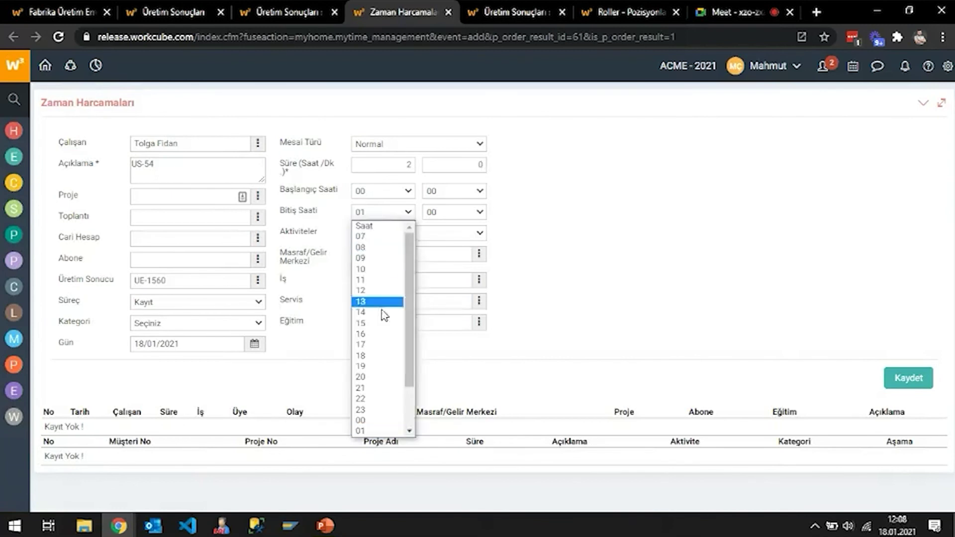
scroll(387, 337, "down", 2)
left_click(391, 387)
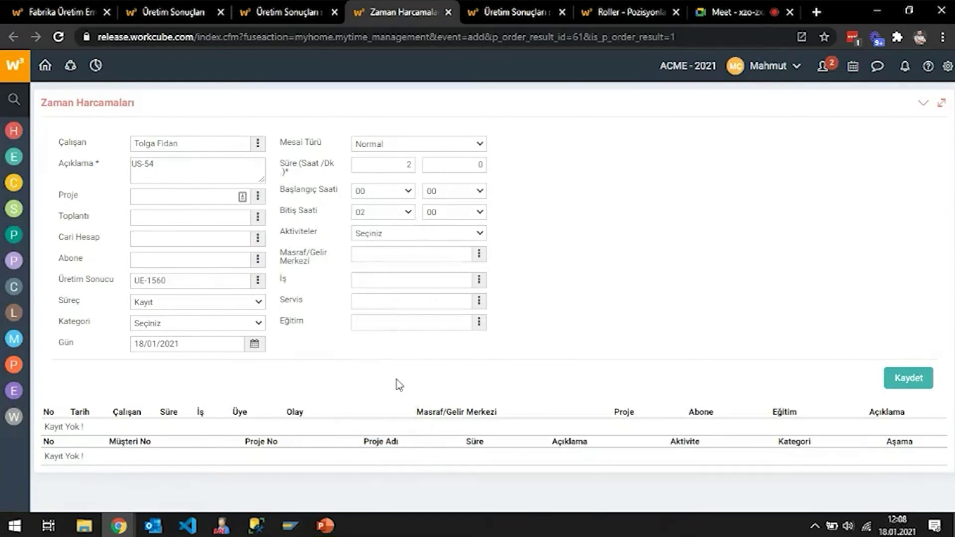
left_click(908, 378)
left_click(541, 125)
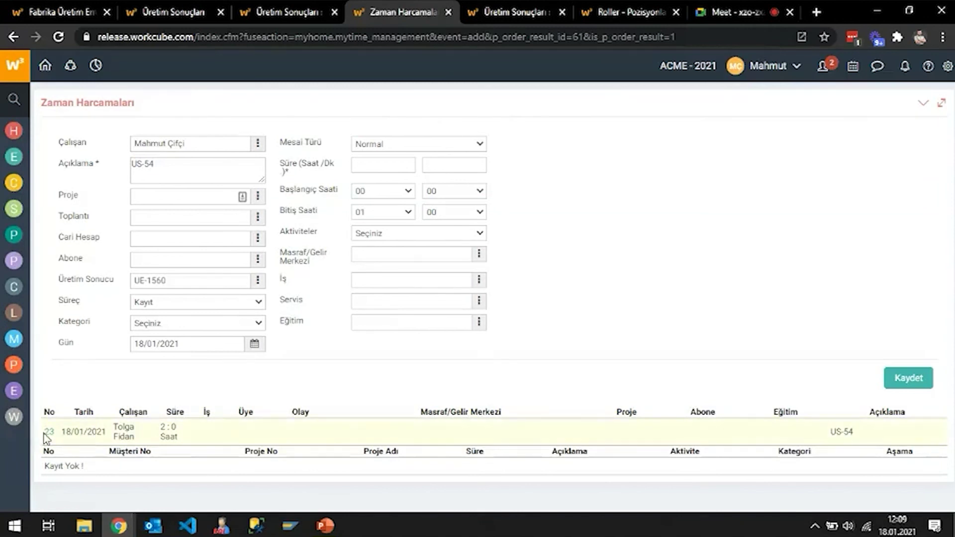
Check the Zaman Harcaması Setup option for entries over 24 hours in the Page Settings of Zaman Harcamaları, and close the settings
left_click(947, 67)
left_click(927, 97)
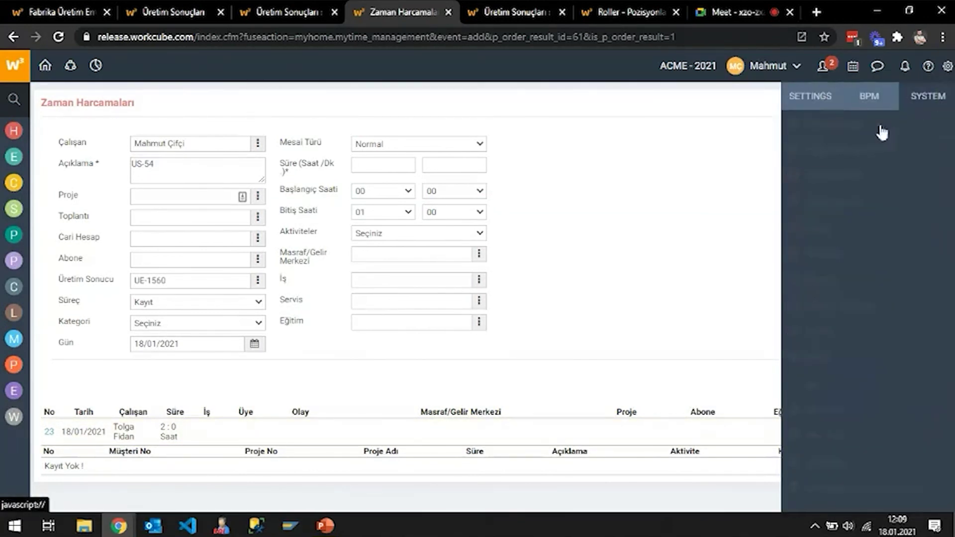
left_click(846, 123)
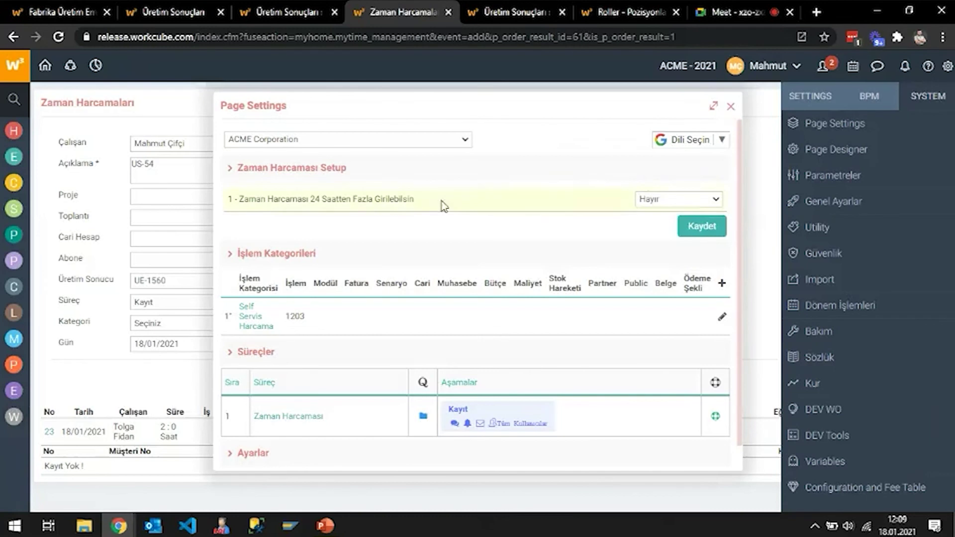
left_click(730, 108)
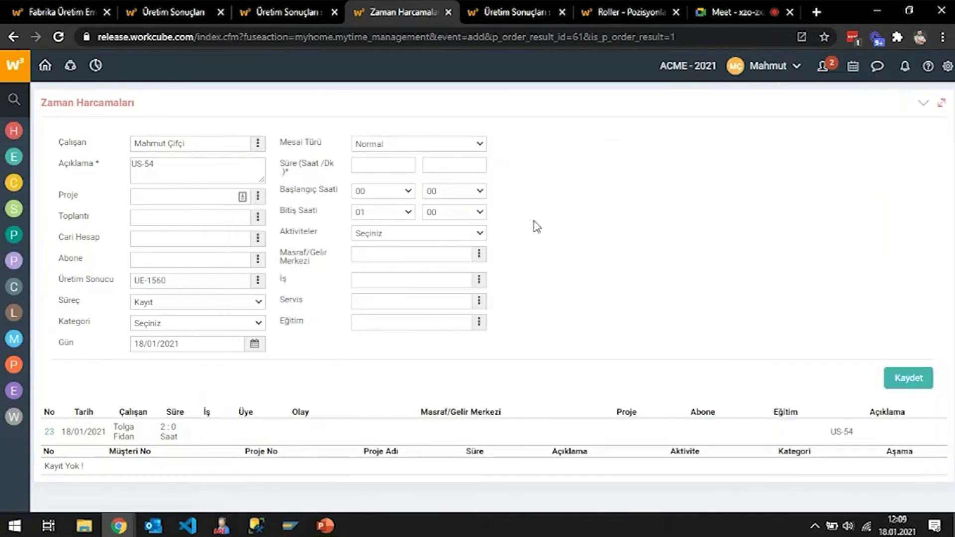
Close the Zaman Harcamaları page and production result 64, and return to production result 61
left_click(444, 15)
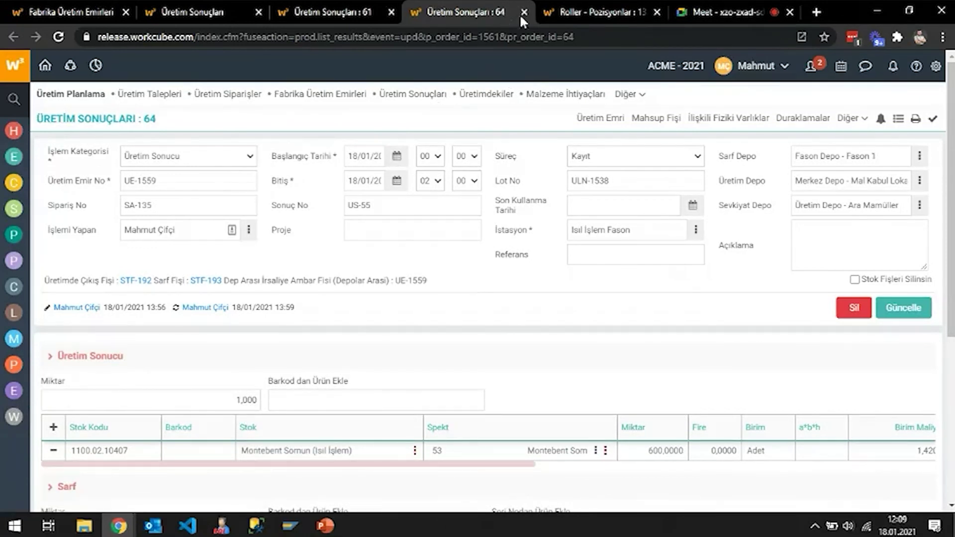
left_click(368, 12)
left_click(498, 11)
left_click(522, 12)
left_click(363, 11)
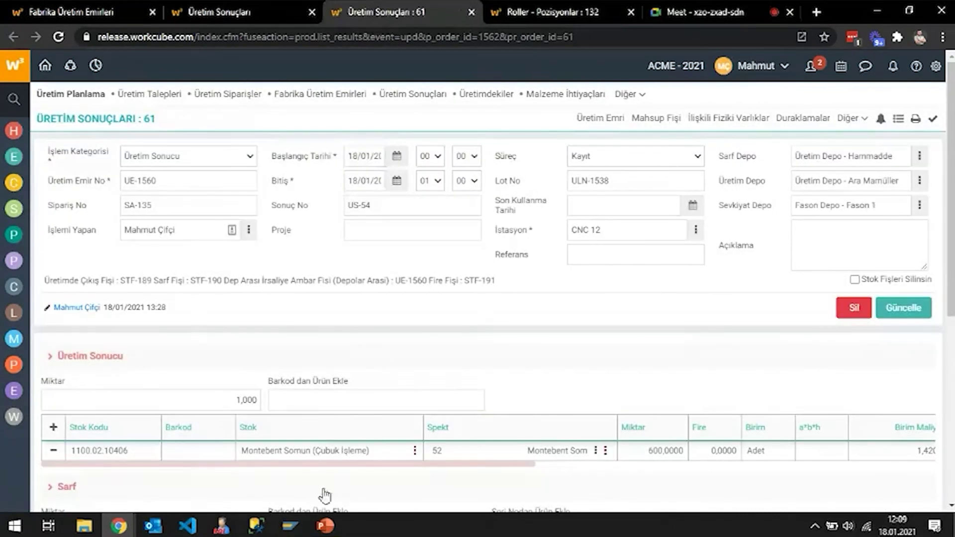
Review the Konik Pinyon Yağ Keçesi Halkası workflow on slide 4 in PowerPoint to identify the next operation, and return to Workcube
left_click(325, 526)
scroll(63, 264, "up", 8)
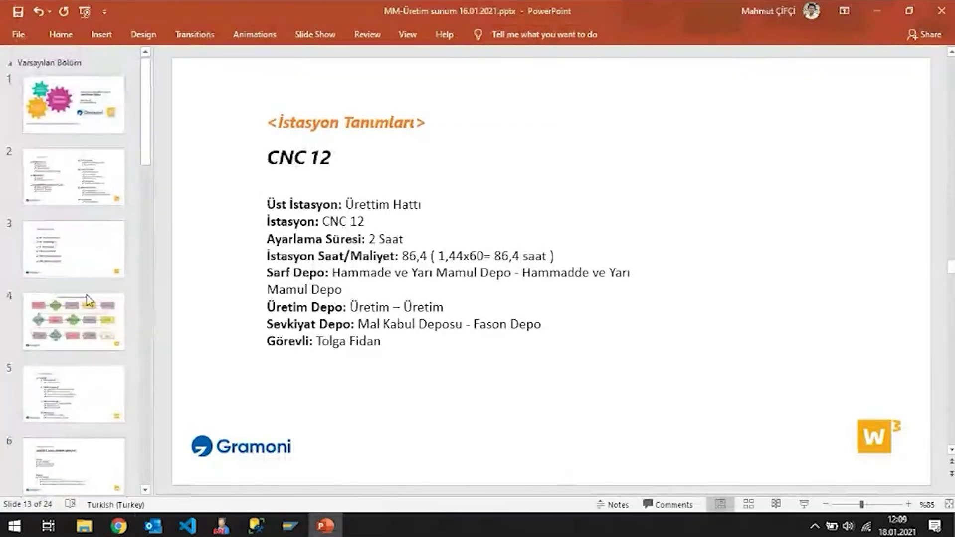
left_click(87, 300)
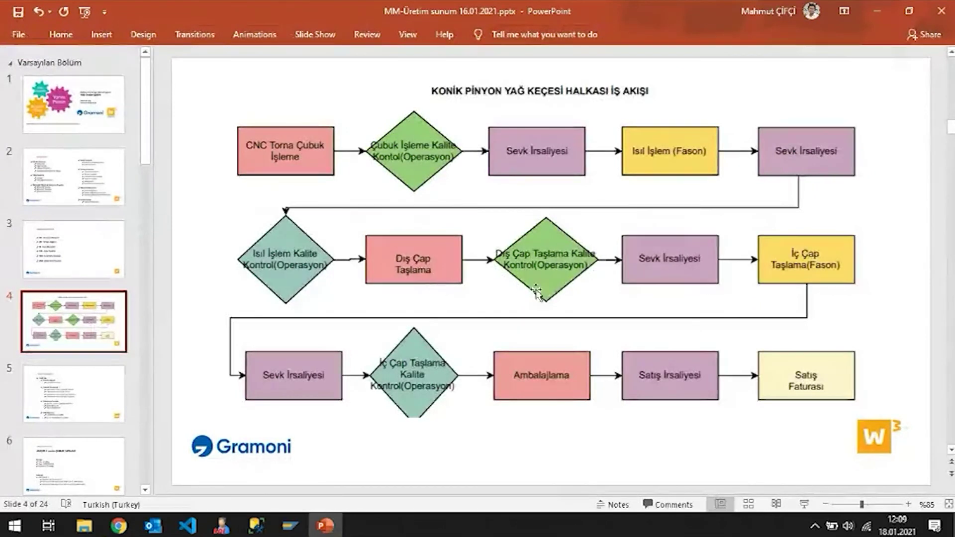
left_click(868, 6)
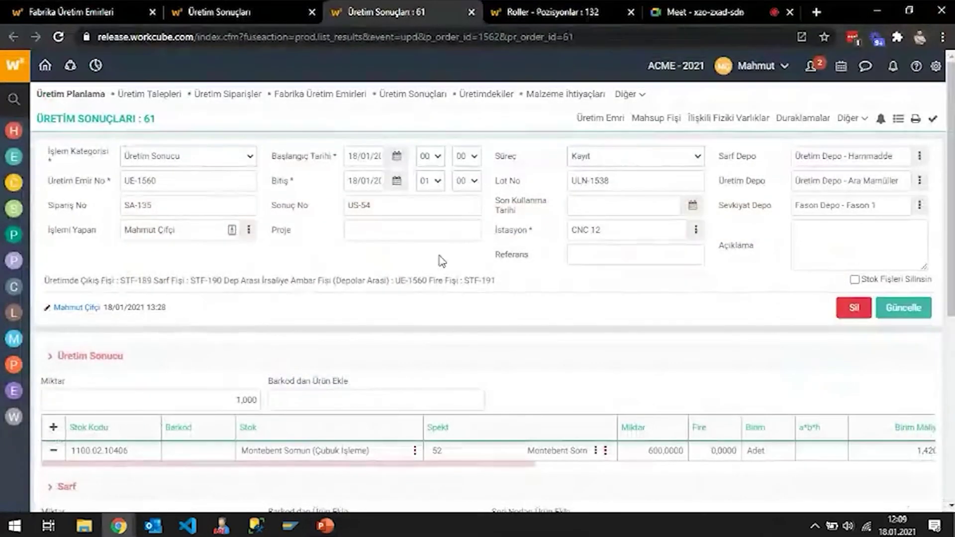
Close production result 61 and the employee's position page, leaving the Üretim Sonuçları list in view
left_click(472, 12)
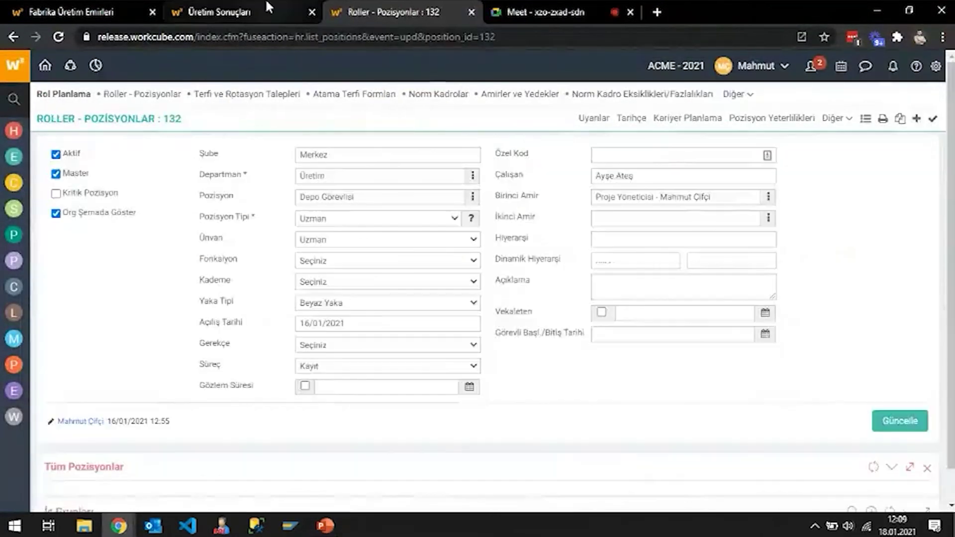
left_click(267, 7)
left_click(472, 12)
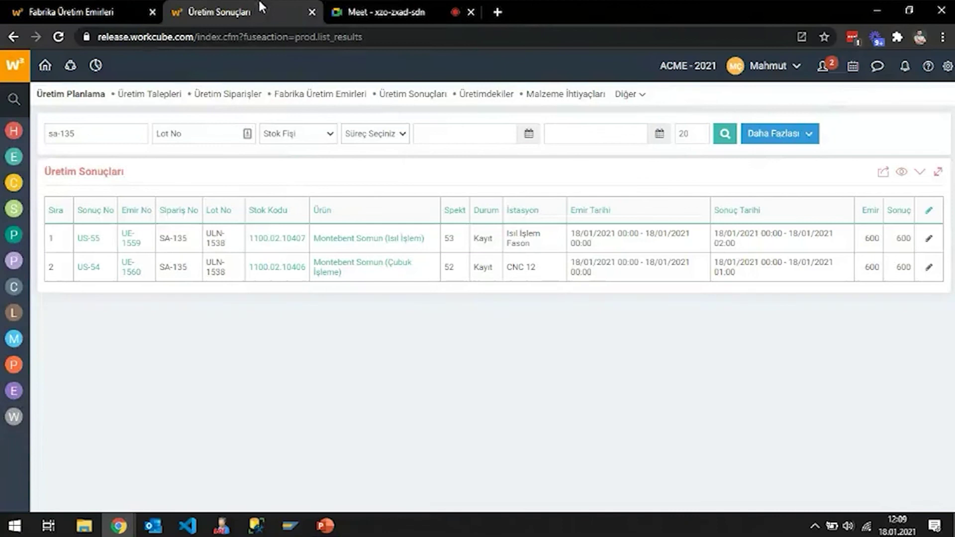
Open the Fabrika Üretim Emirleri list and filter it by sa-135
left_click(315, 94)
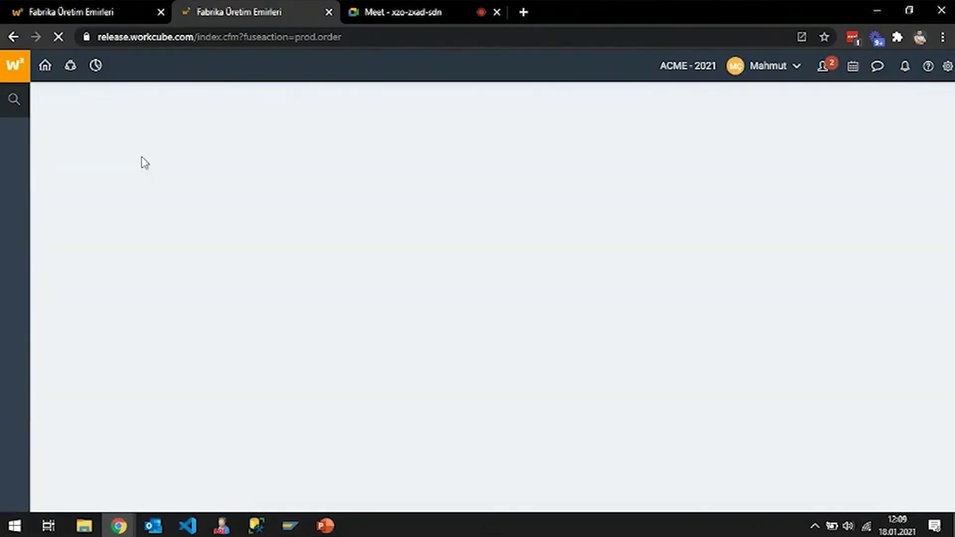
left_click(94, 139)
type("sa-134")
key("Return")
key("Return")
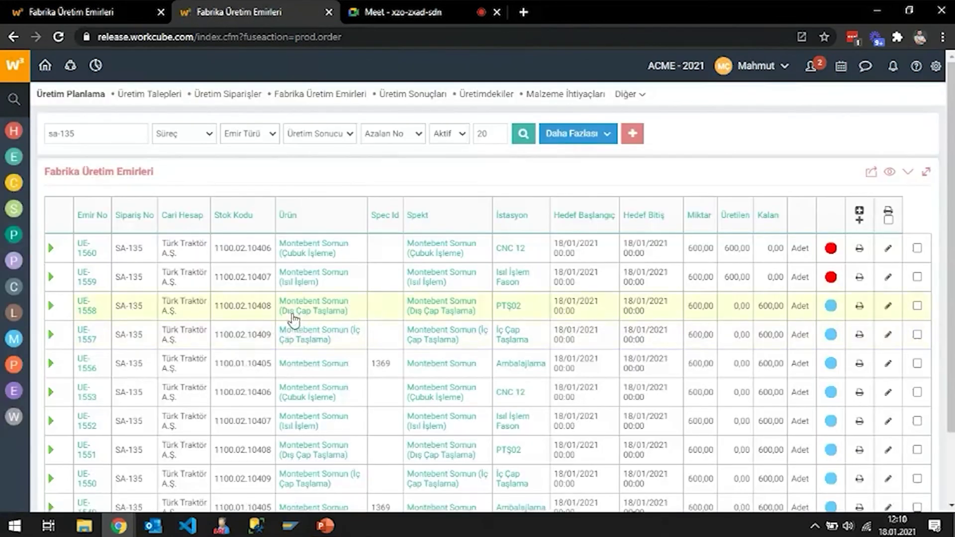
Open production order UE-1558 for Montebent Somun (Dış Çap Taşlama) and review its Sarflar, related production orders and material requirements
scroll(293, 318, "down", 2)
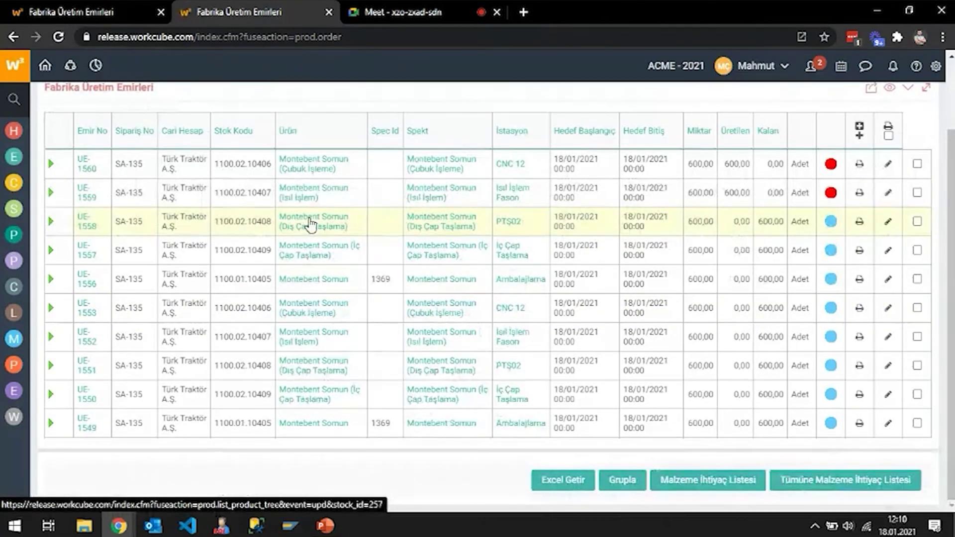
left_click(85, 227)
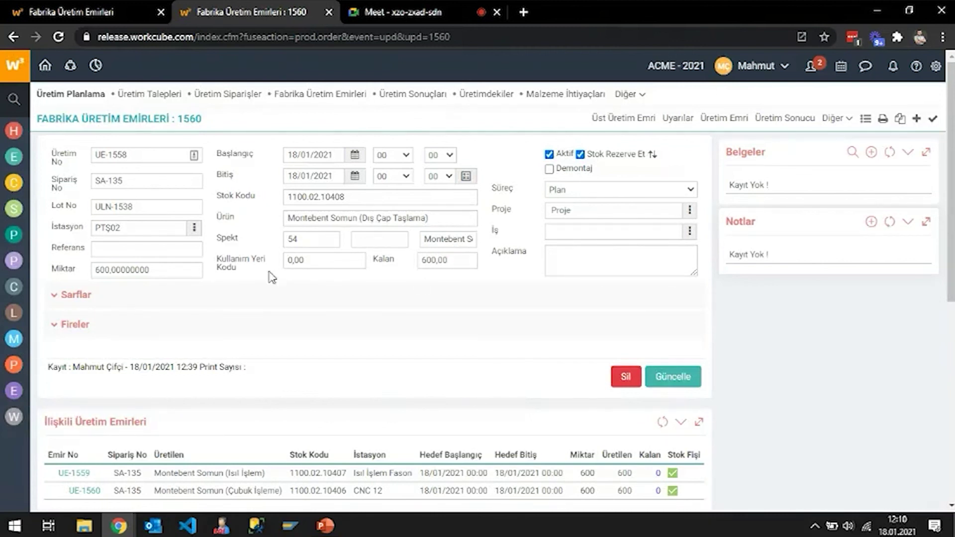
scroll(256, 245, "down", 2)
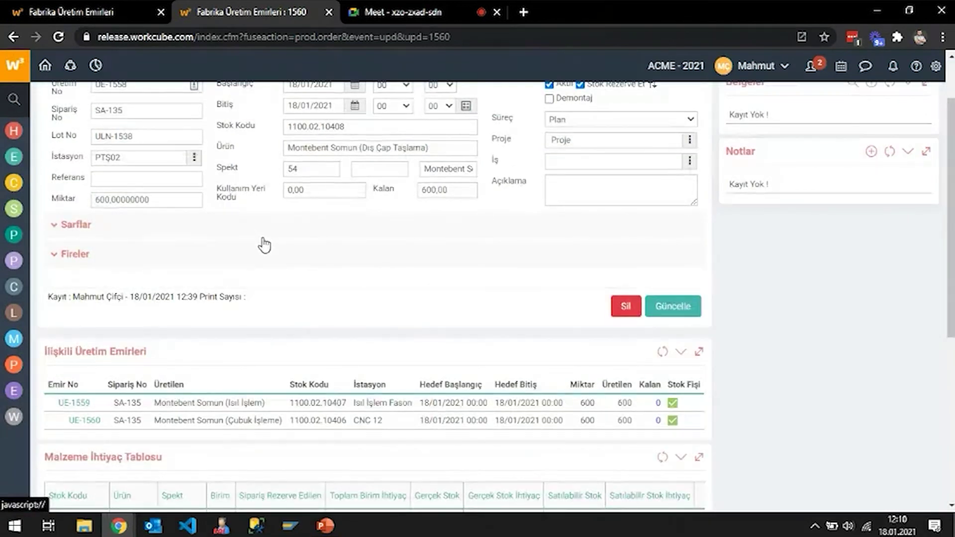
scroll(252, 252, "down", 2)
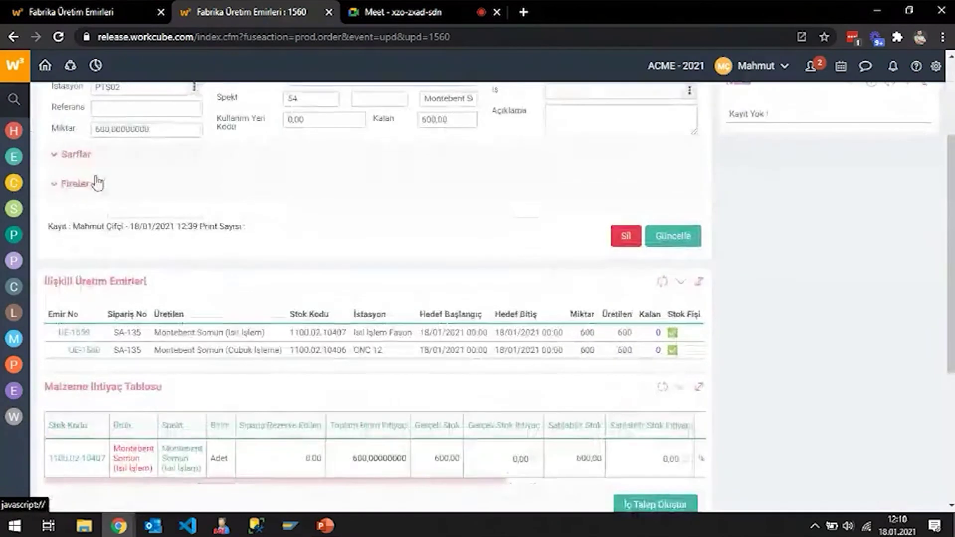
left_click(84, 156)
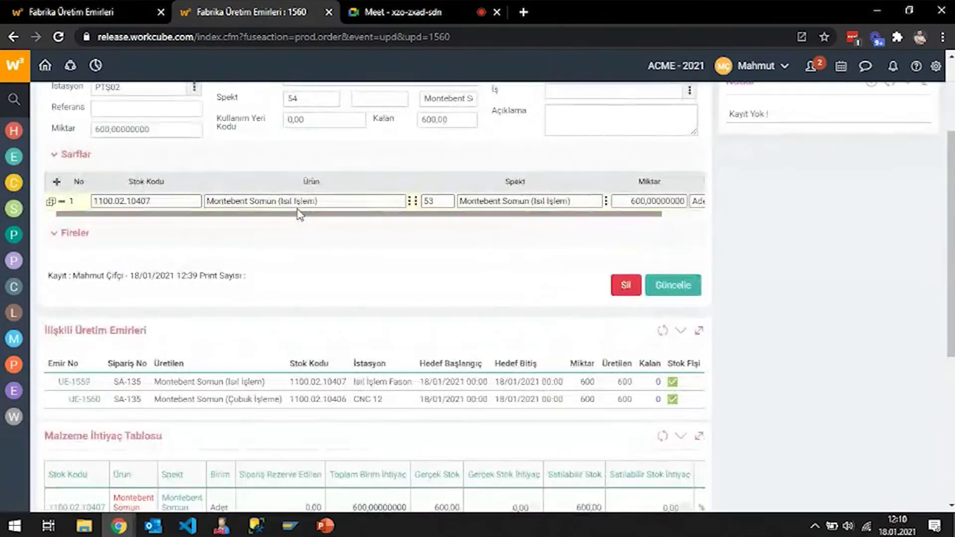
scroll(278, 280, "down", 2)
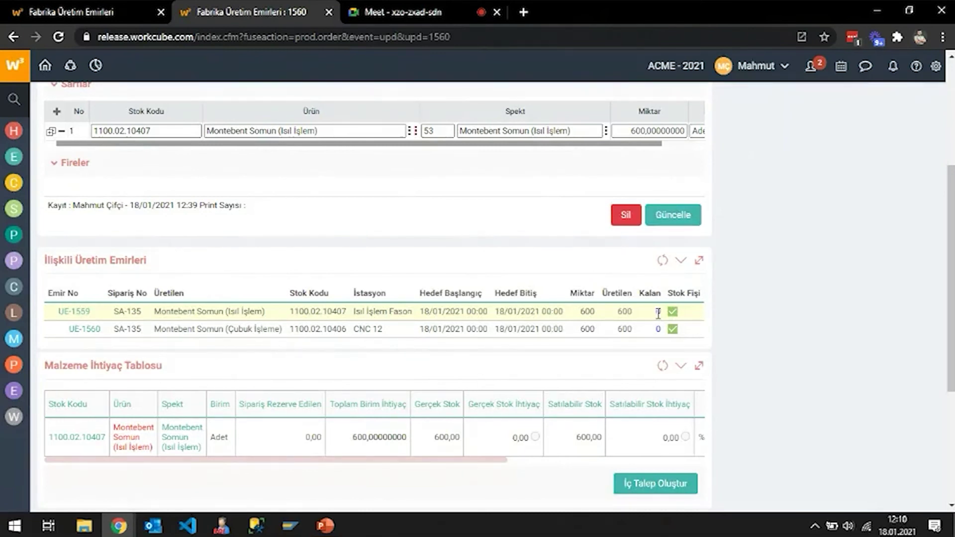
Open the İstasyonlar list in a new browser tab and filter the work stations by puntasız
scroll(691, 277, "down", 4)
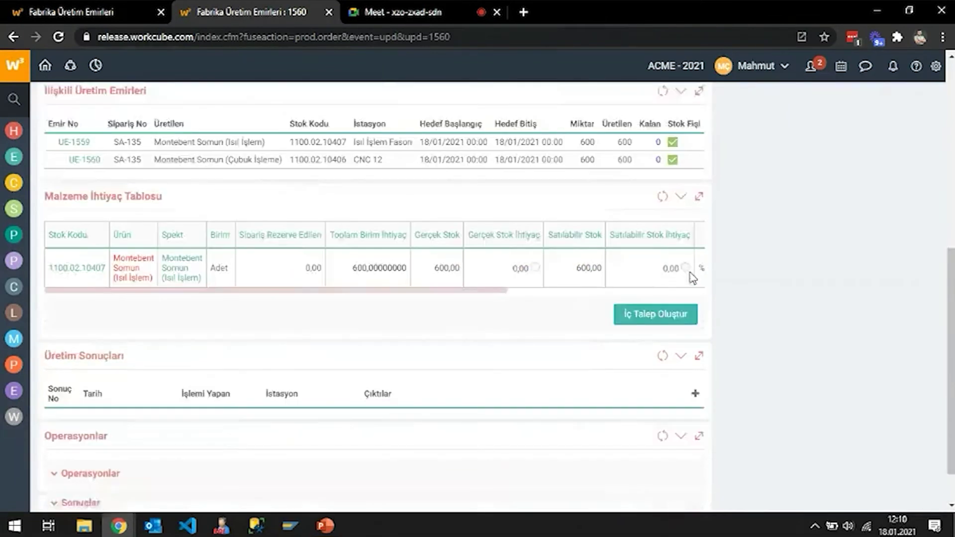
scroll(754, 253, "up", 3)
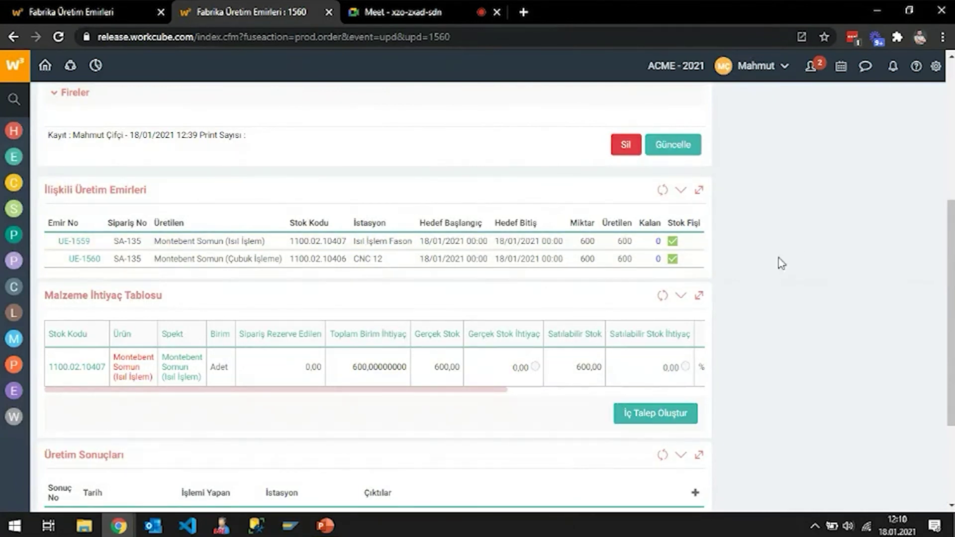
scroll(776, 264, "up", 6)
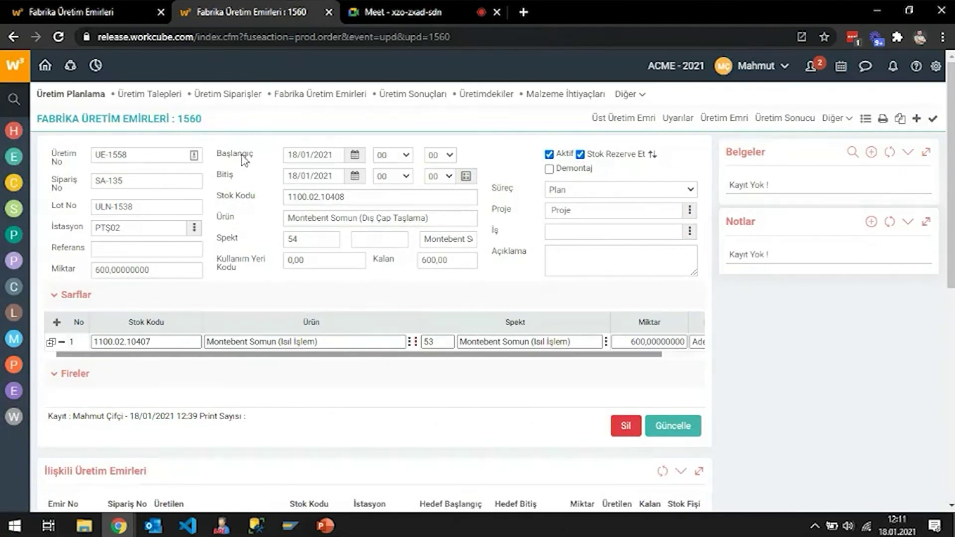
left_click(17, 105)
left_click(20, 95)
type("istas")
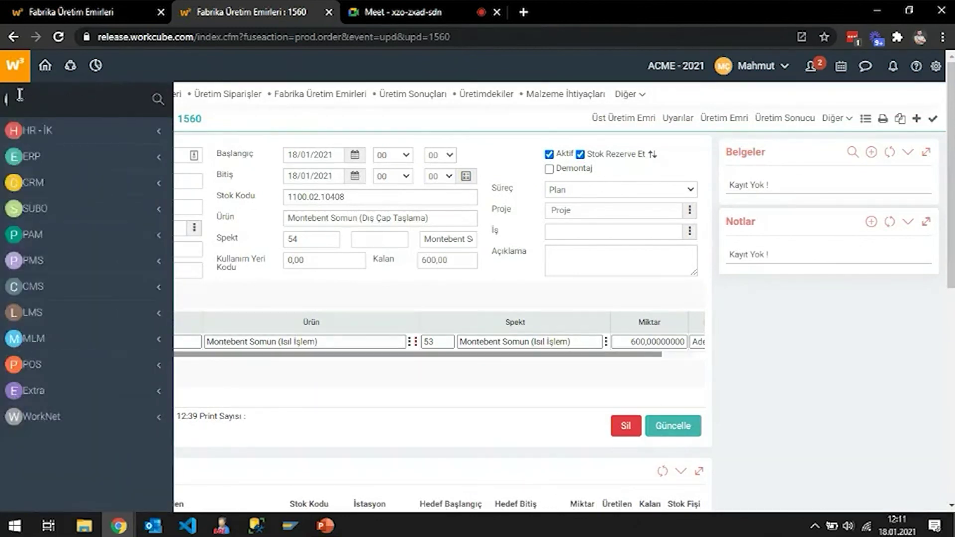
middle_click(30, 129)
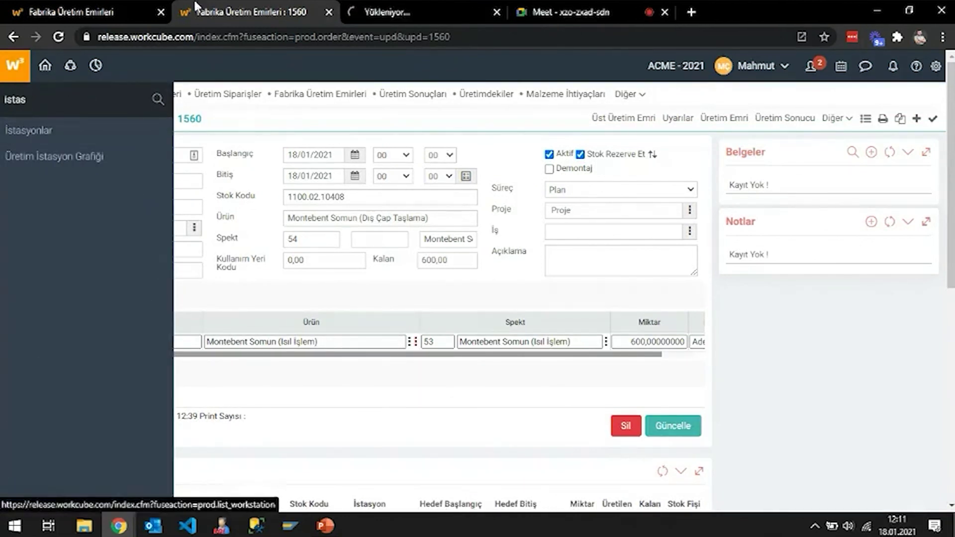
left_click(378, 11)
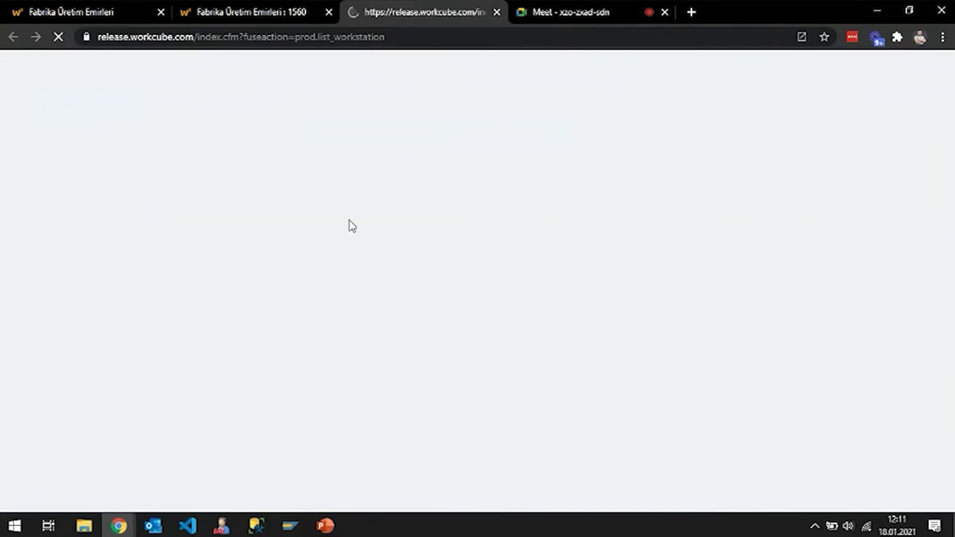
left_click(119, 135)
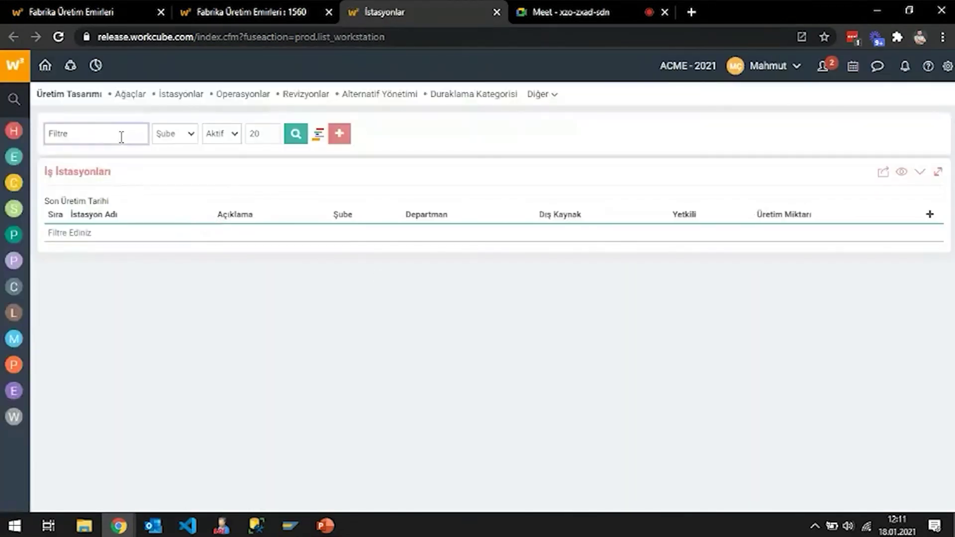
type("puntasız")
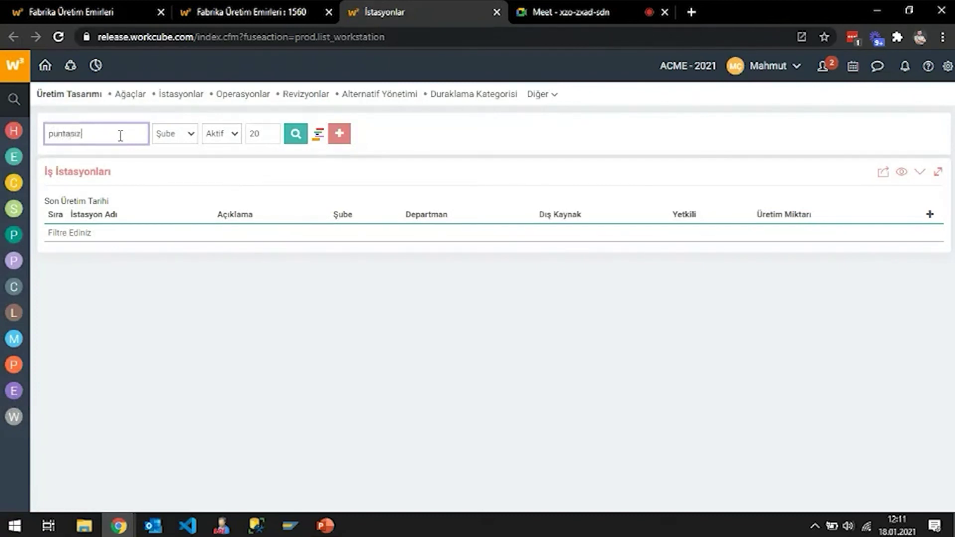
key("Return")
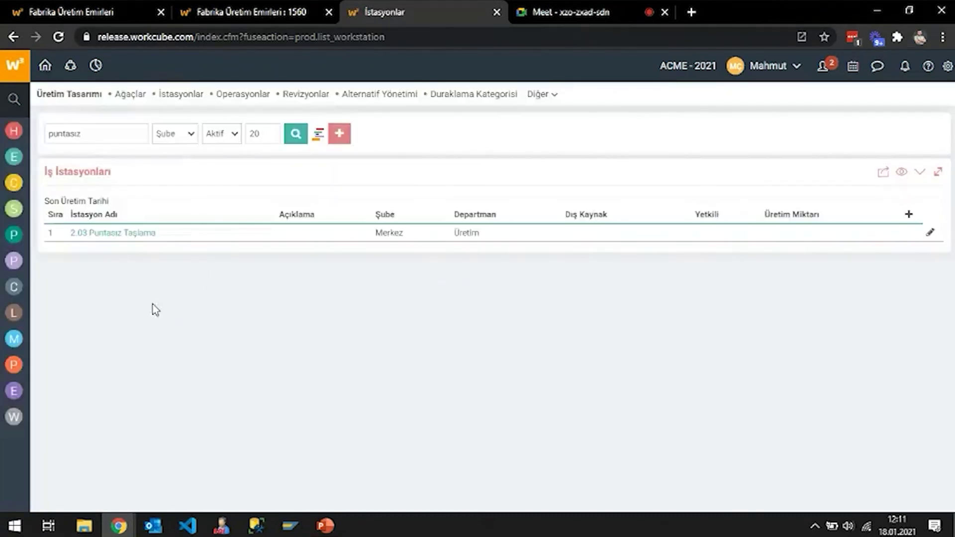
Open the 2.03 Puntasız Taşlama station and go to its sub-station PTŞ02
left_click(135, 233)
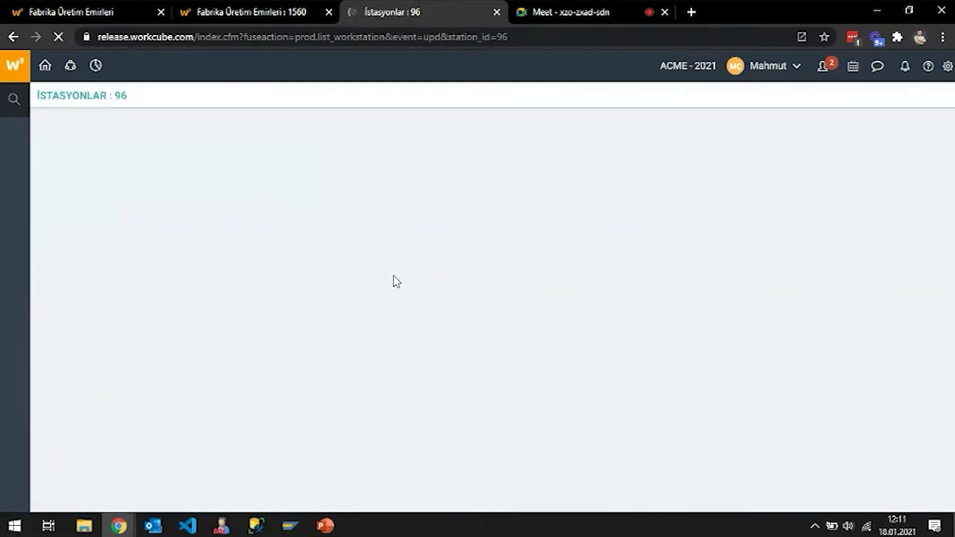
scroll(392, 279, "down", 2)
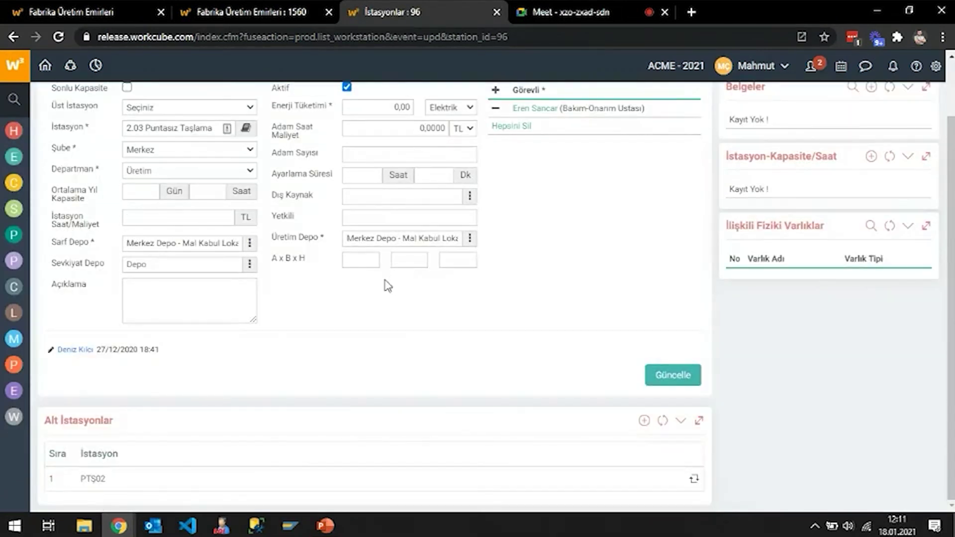
left_click(699, 479)
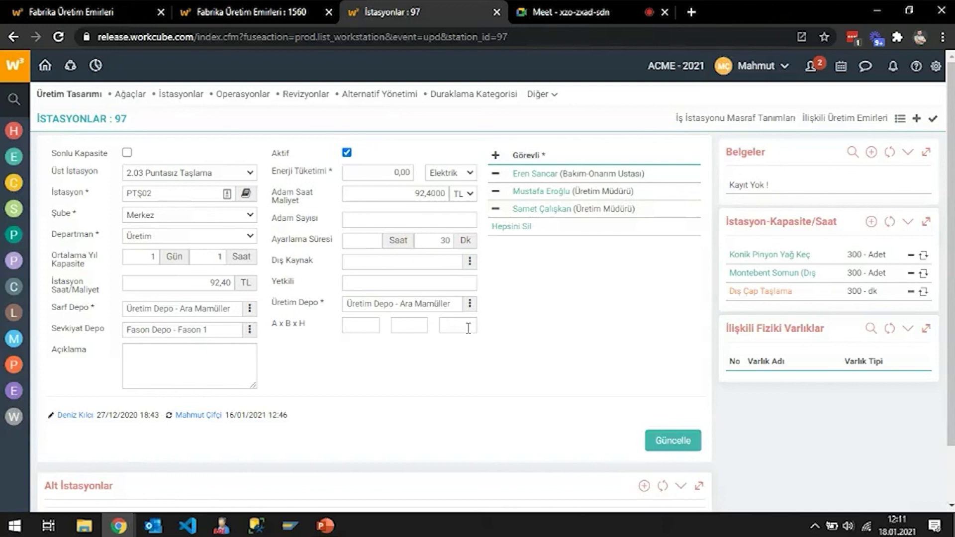
Add the project manager employee to the Görevli list of station PTŞ02 by searching for their first name, and save the station
left_click(495, 158)
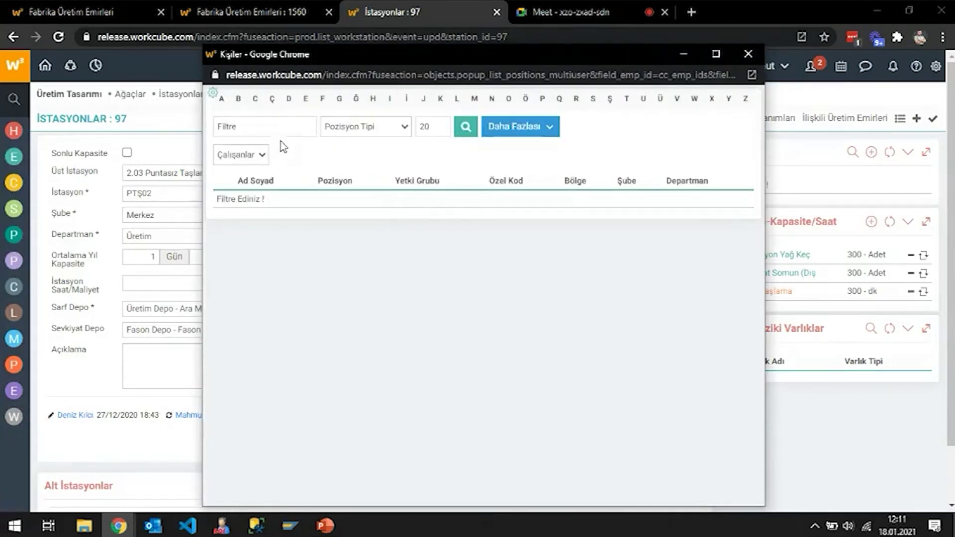
left_click(306, 130)
type("mahmut")
key("Return")
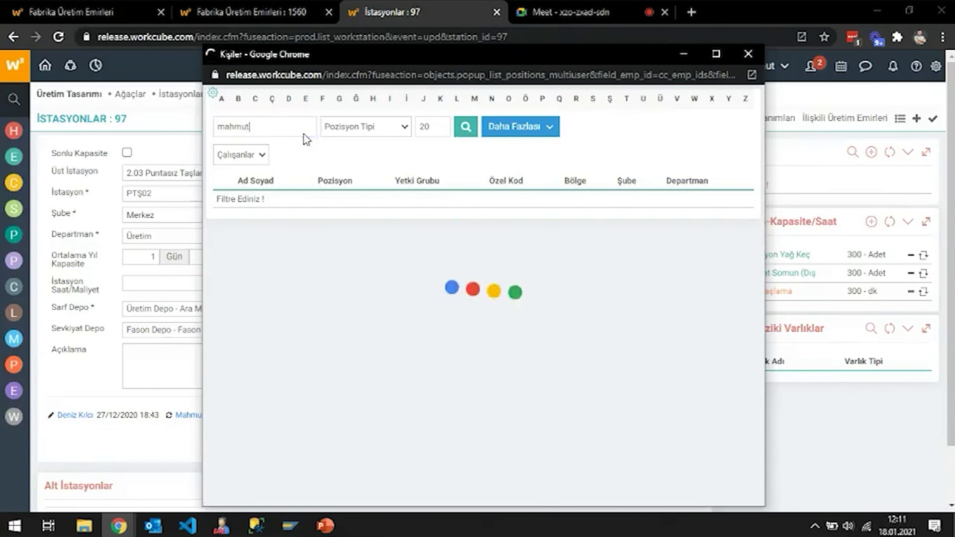
left_click(223, 204)
left_click(722, 237)
left_click(746, 65)
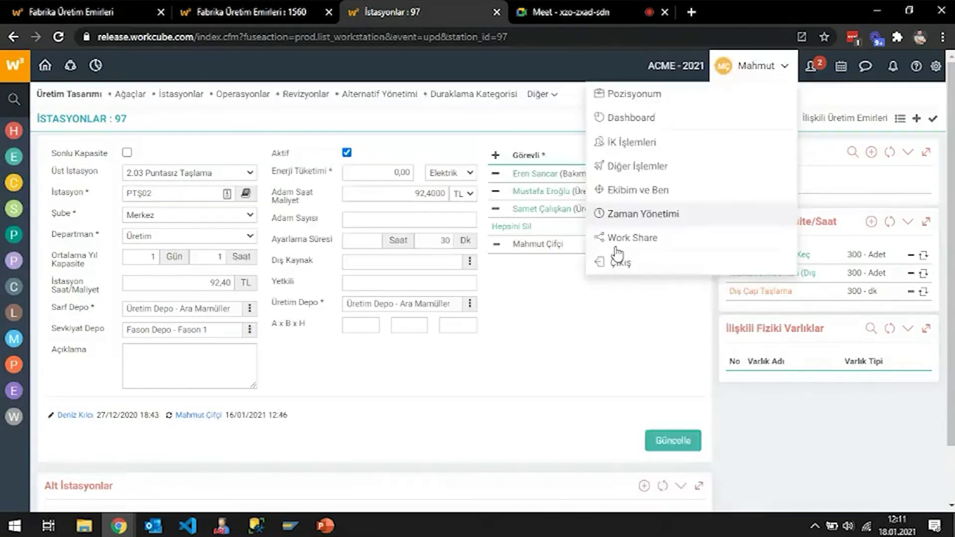
scroll(682, 387, "down", 1)
left_click(682, 385)
key("Return")
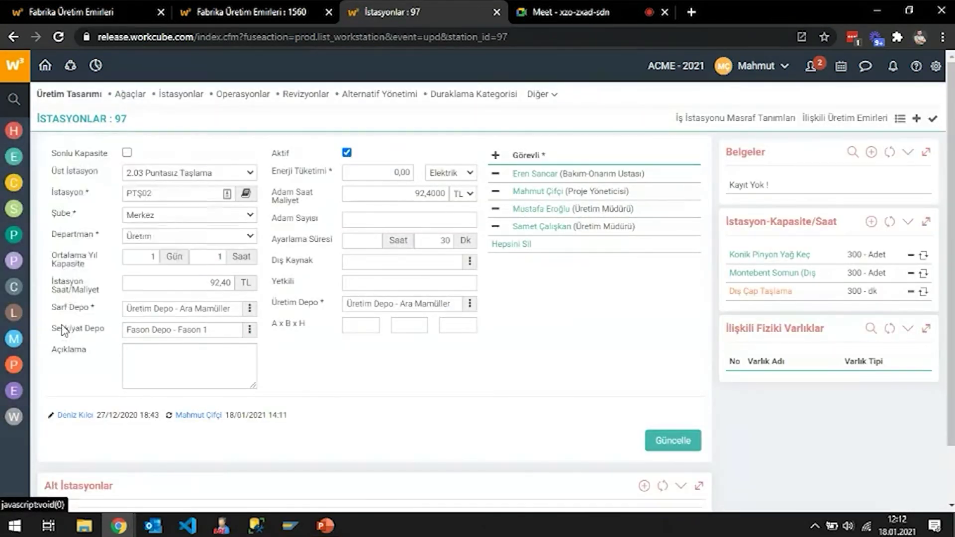
Go to the ERP Üretim module and open its Üretim Emirleri list
mouse_move(14, 157)
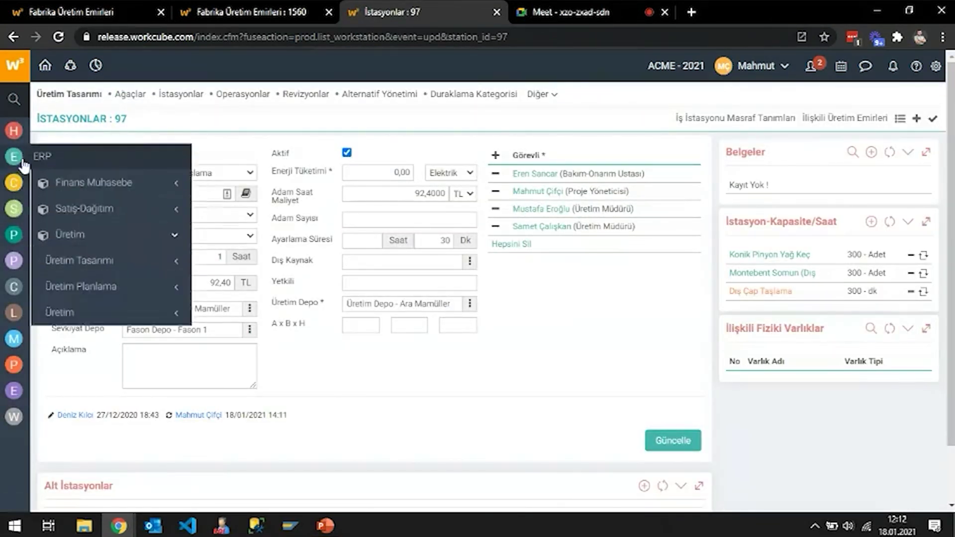
left_click(68, 314)
left_click(65, 343)
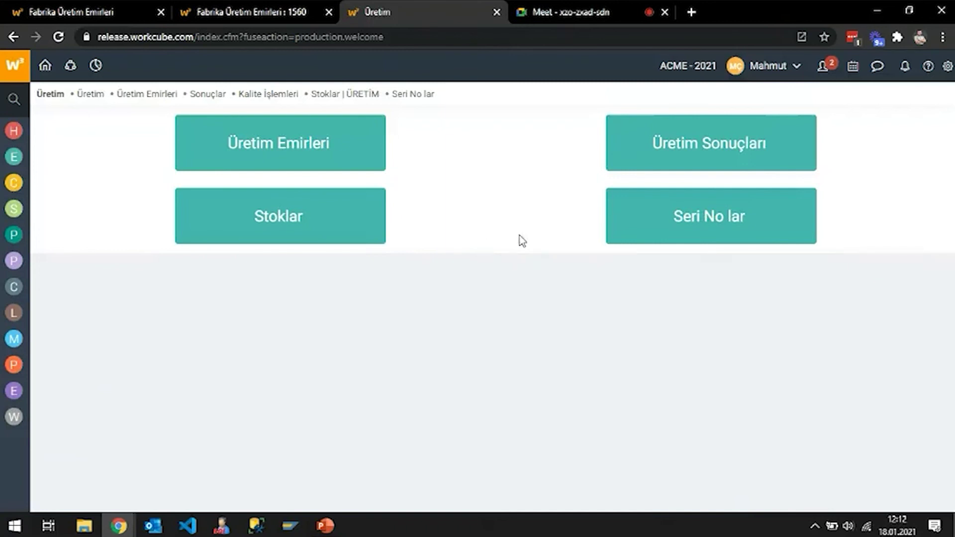
left_click(276, 148)
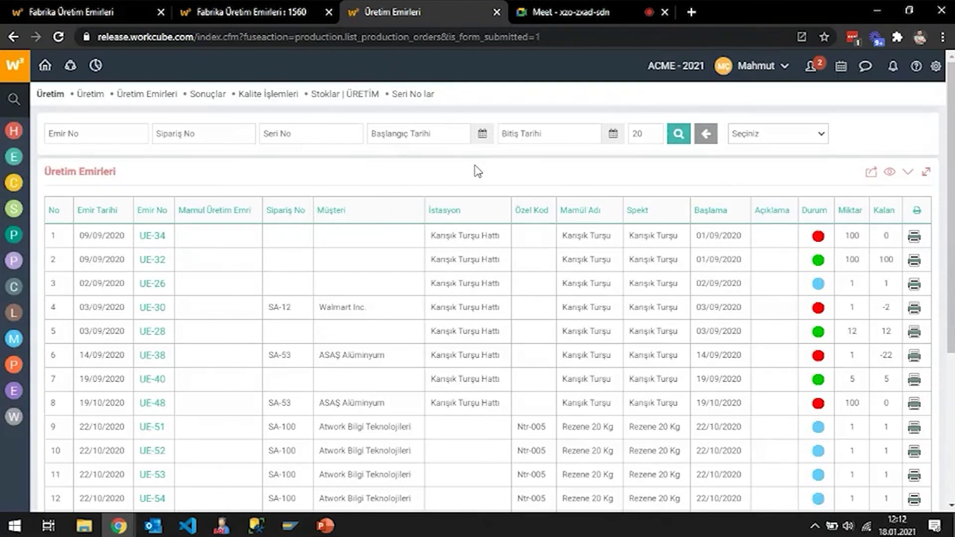
Filter the Üretim Emirleri list by station PTŞ02
left_click(116, 133)
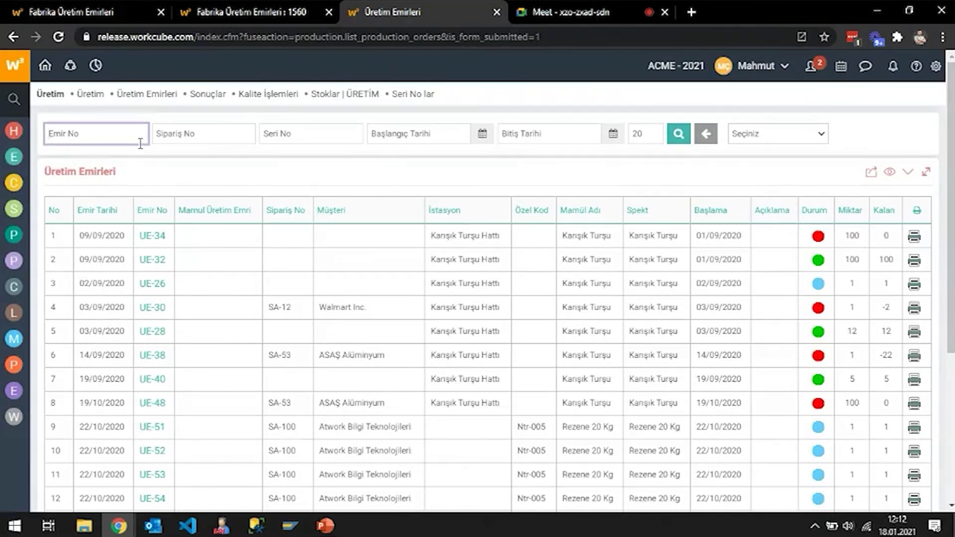
left_click(126, 157)
left_click(110, 132)
left_click(786, 134)
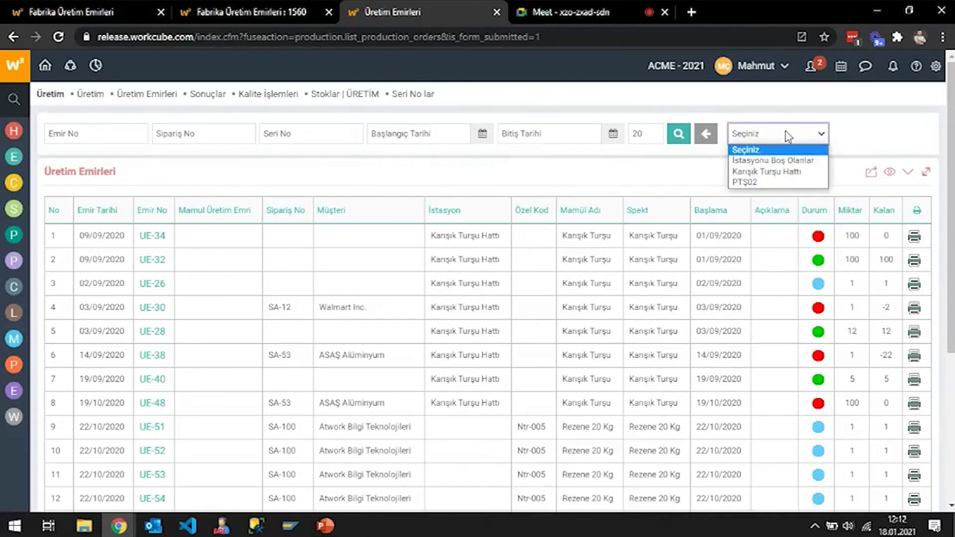
left_click(215, 129)
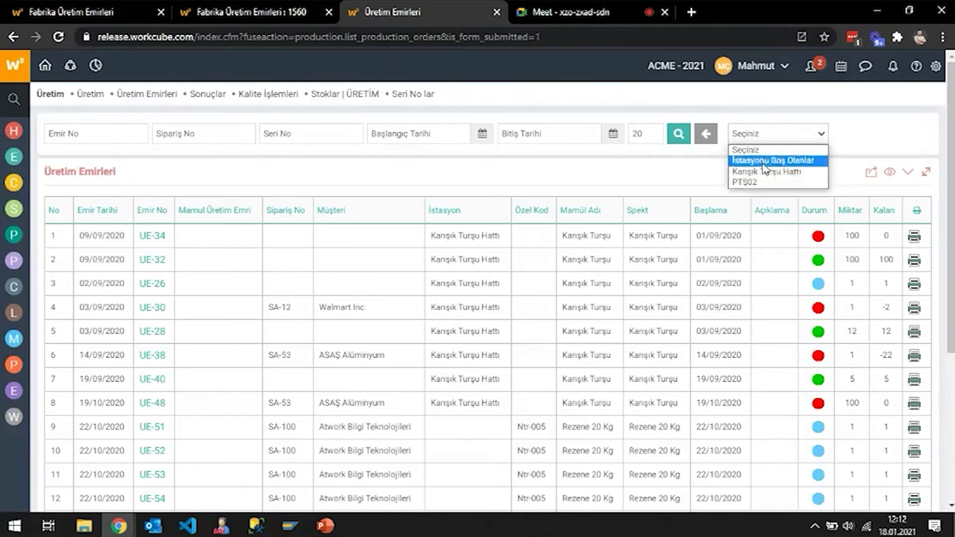
left_click(757, 183)
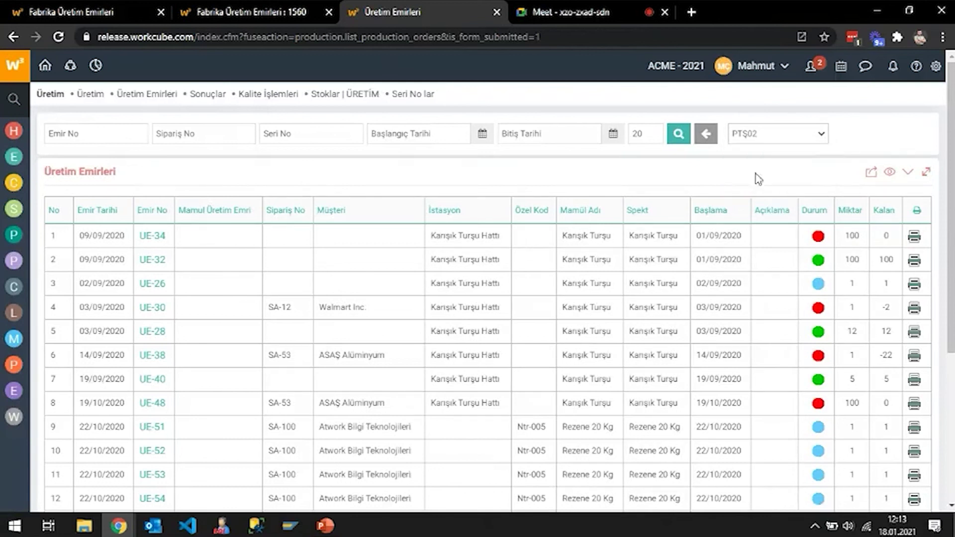
left_click(677, 133)
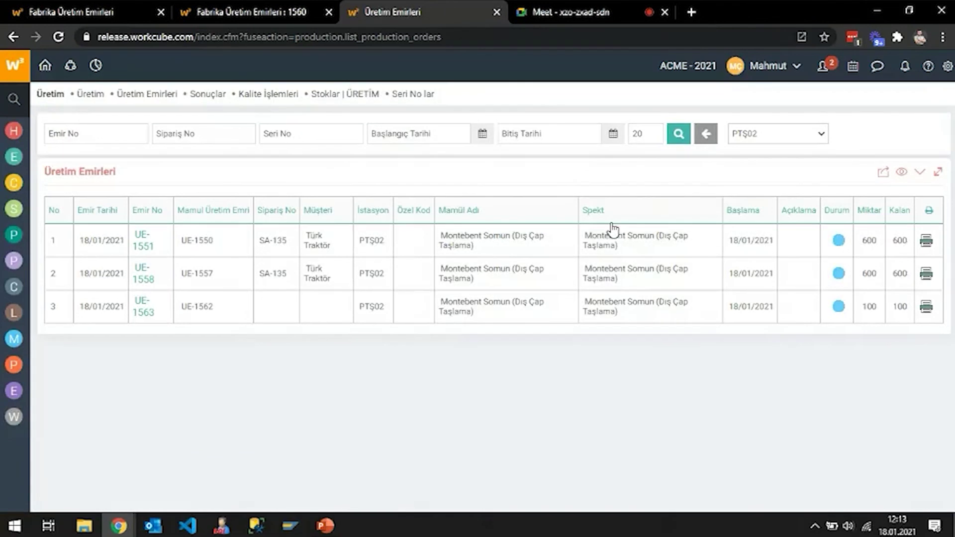
Clear the station filter and filter the production orders by Sipariş No sa-135
left_click(776, 133)
left_click(746, 150)
left_click(222, 132)
type("sa")
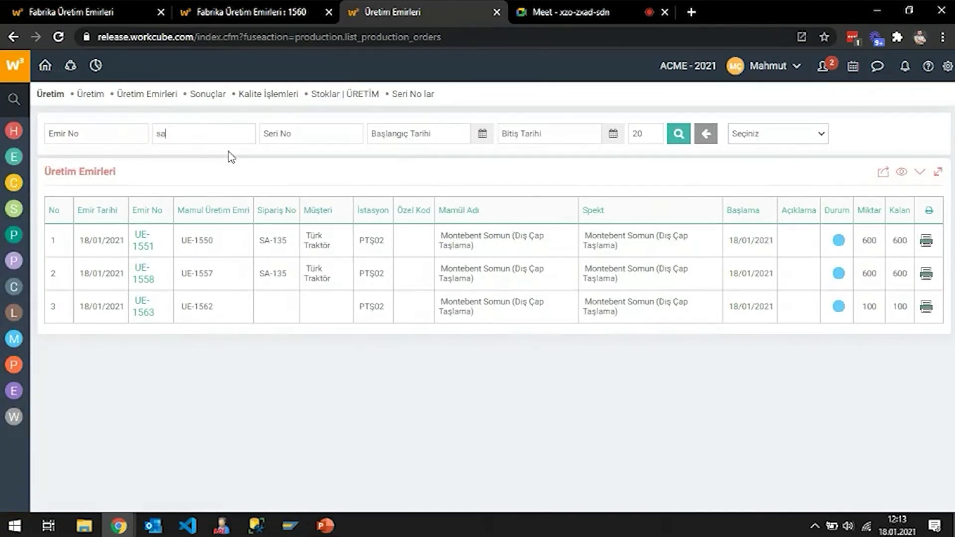
type("-135")
key("Return")
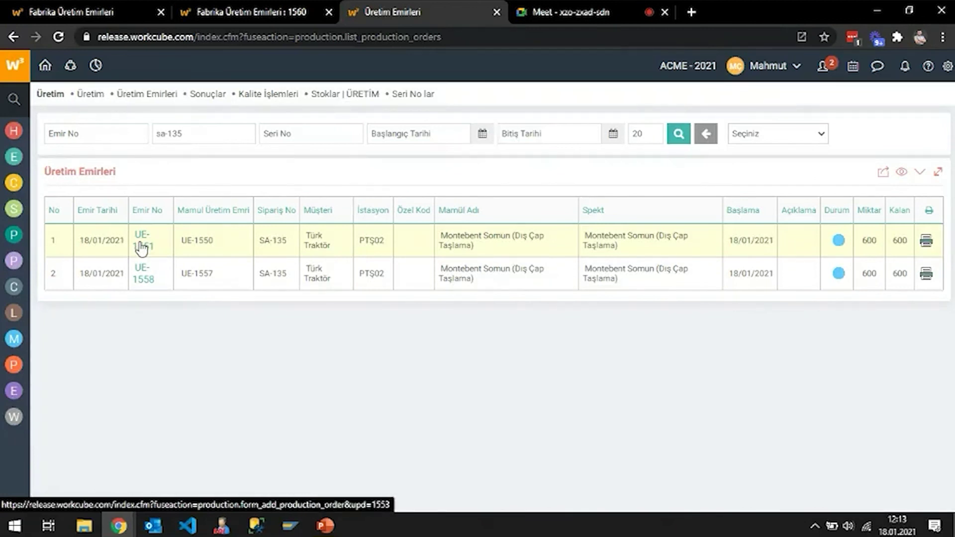
Check the order number on the Fabrika Üretim Emirleri page, and open a new production result entry for order UE-1558
left_click(258, 10)
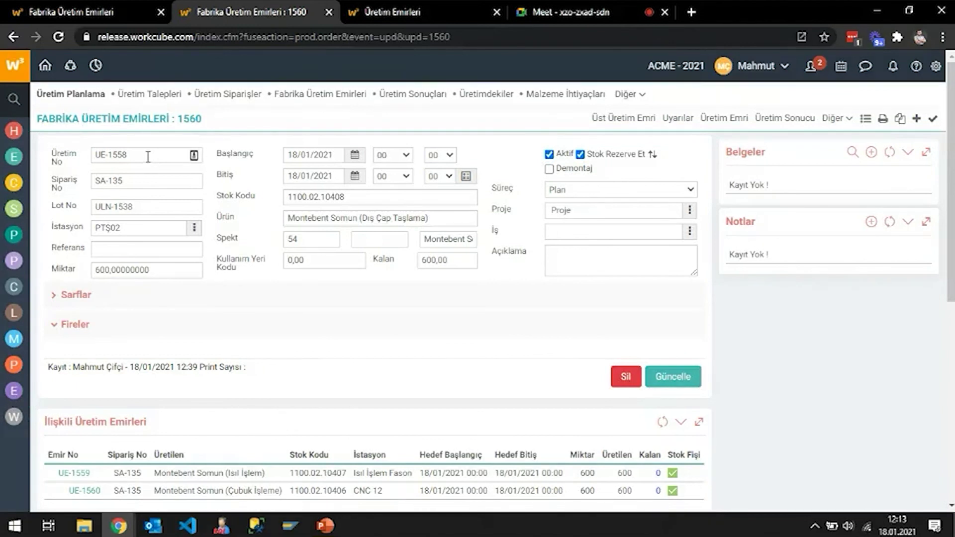
left_click(378, 10)
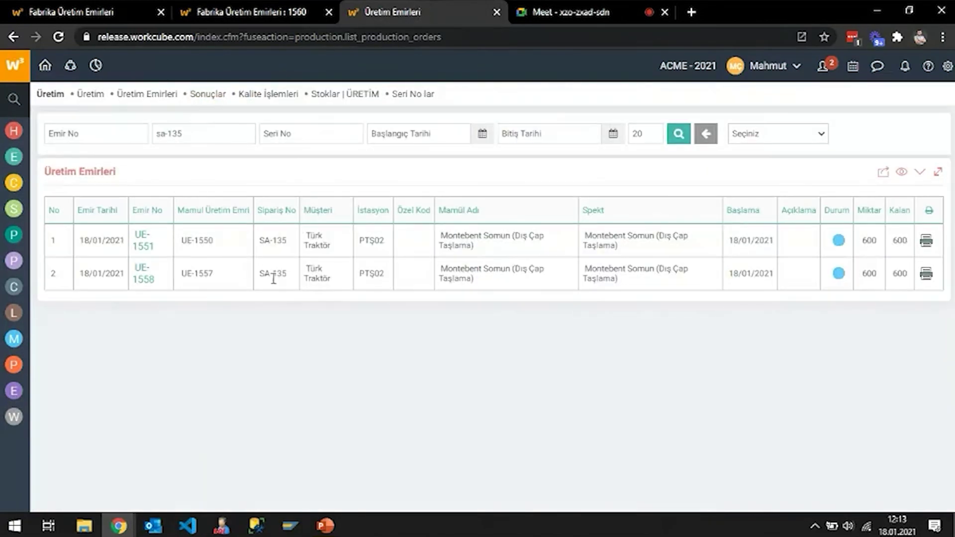
left_click(143, 274)
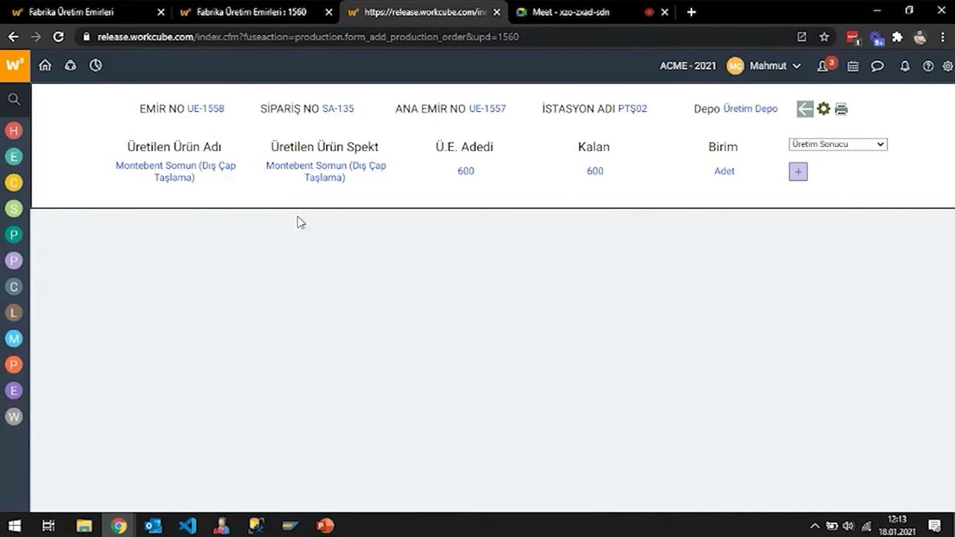
left_click(798, 172)
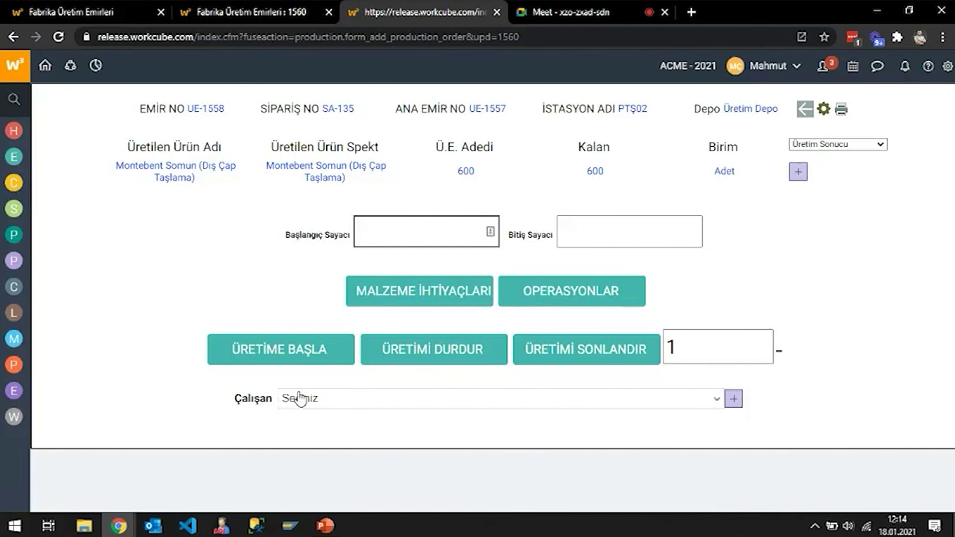
In the Page Settings, set Operasyon Butonu Görüntülenebilsin and Sayaç Bilgisi Gelsin to Hayır and save
left_click(947, 66)
left_click(804, 126)
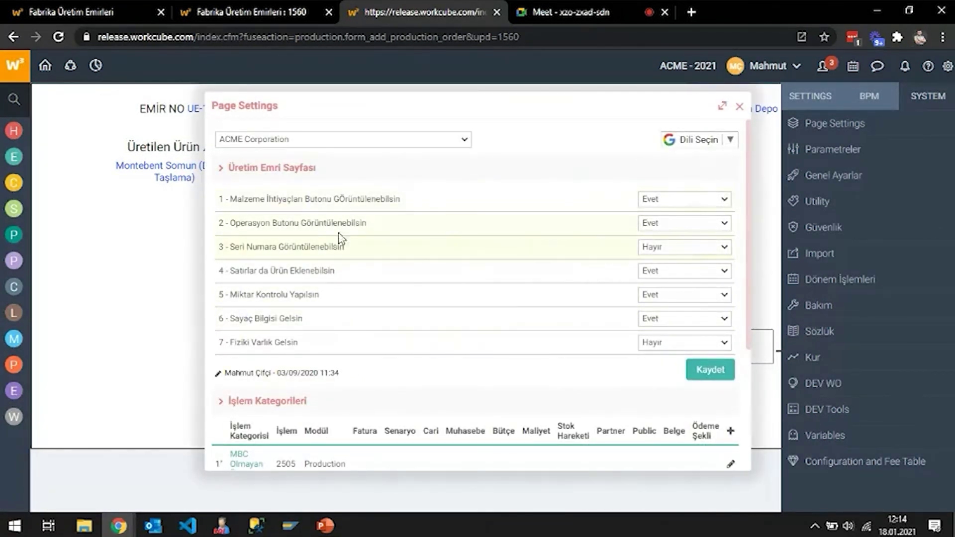
left_click(664, 225)
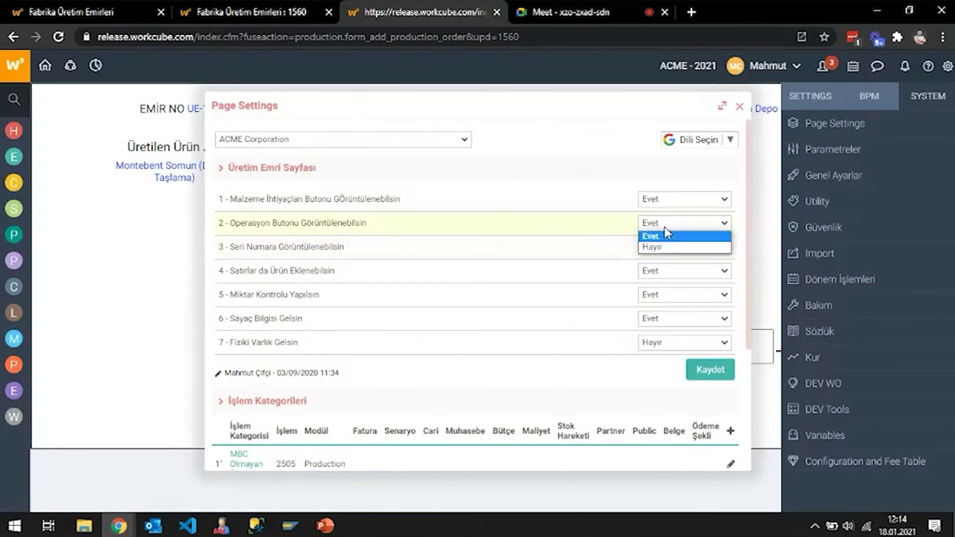
left_click(664, 247)
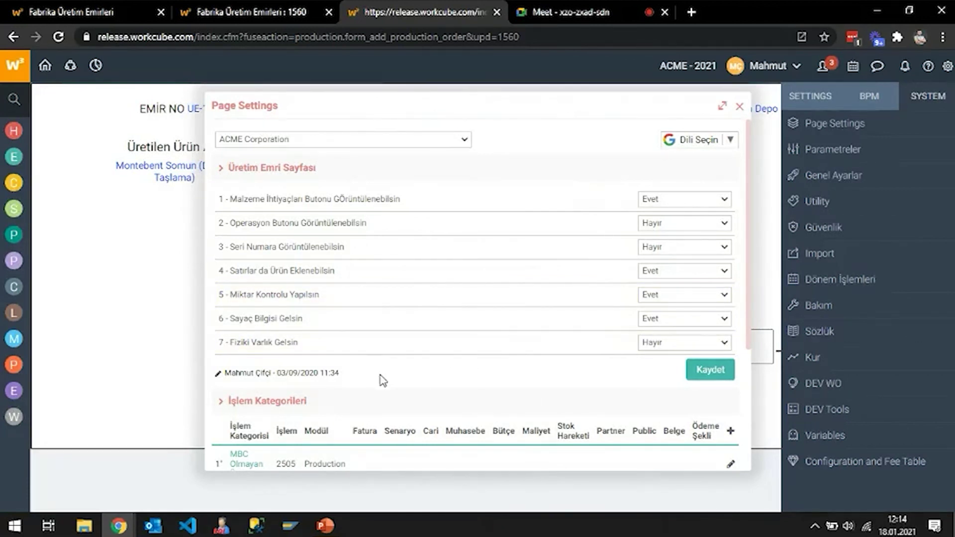
left_click(662, 325)
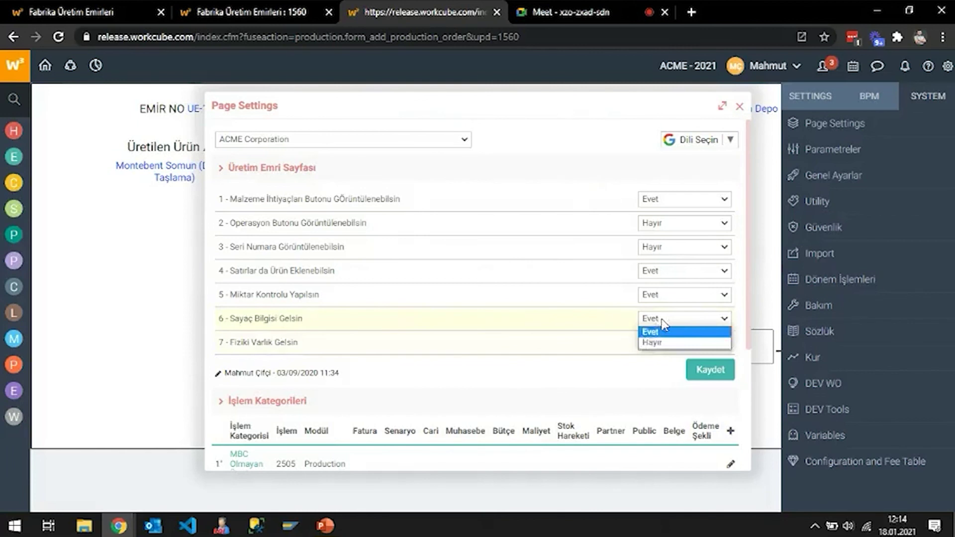
left_click(649, 342)
left_click(711, 369)
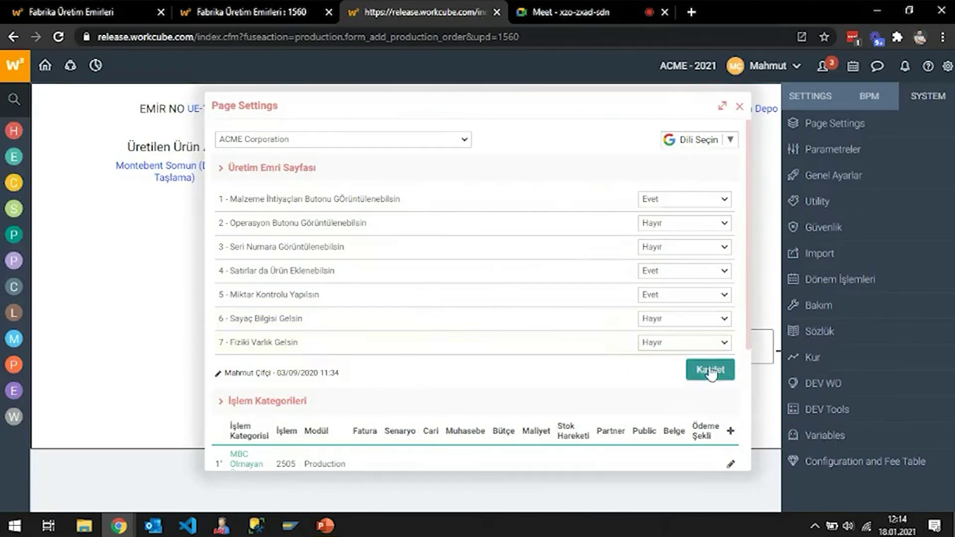
Close the Page Settings, then reload the UE-1558 page and open a new production result entry
left_click(739, 106)
right_click(725, 170)
left_click(749, 210)
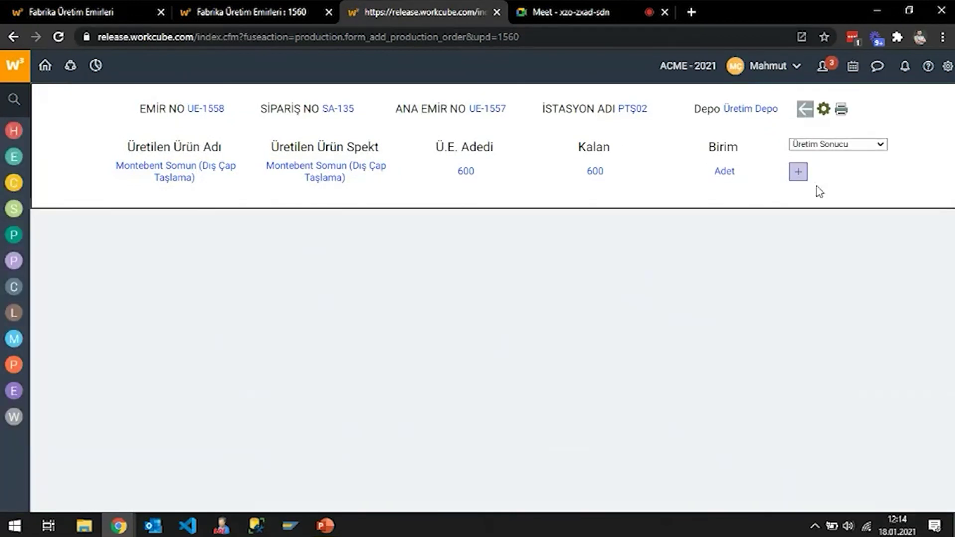
left_click(796, 174)
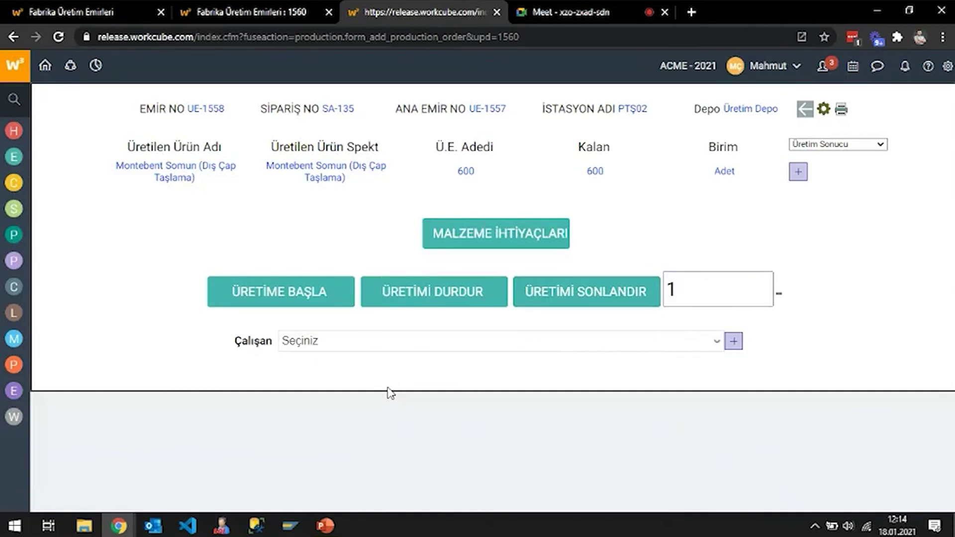
Select the second and third listed employees under Çalışan and start production for order UE-1558
left_click(330, 343)
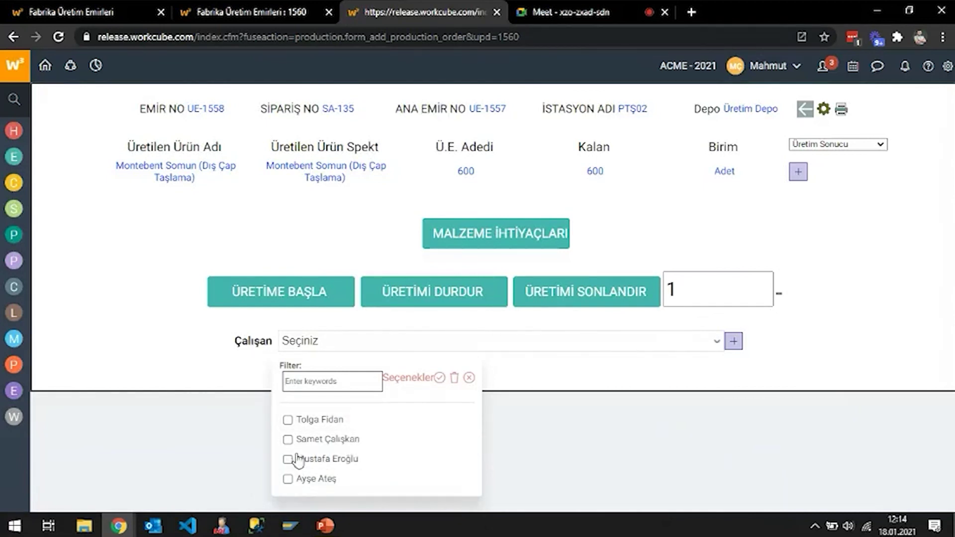
left_click(287, 440)
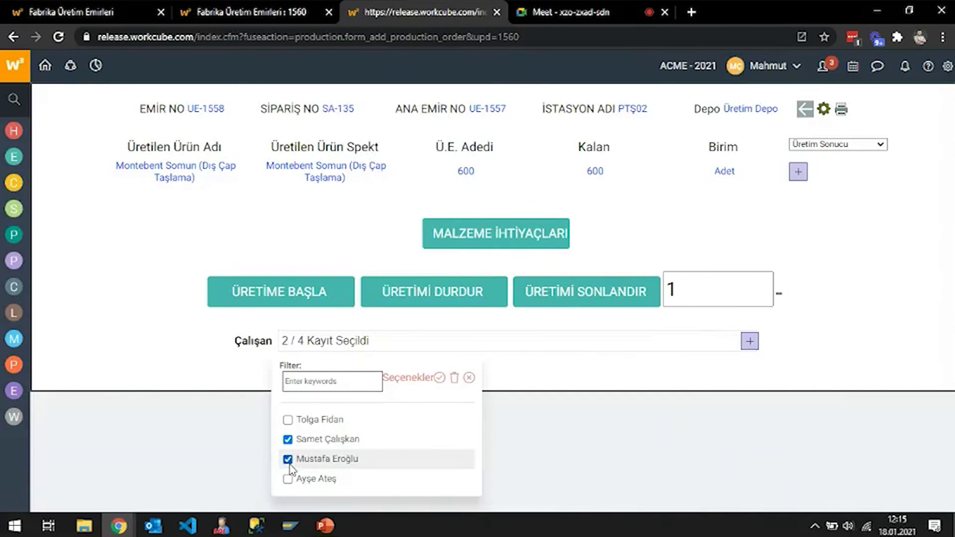
left_click(440, 378)
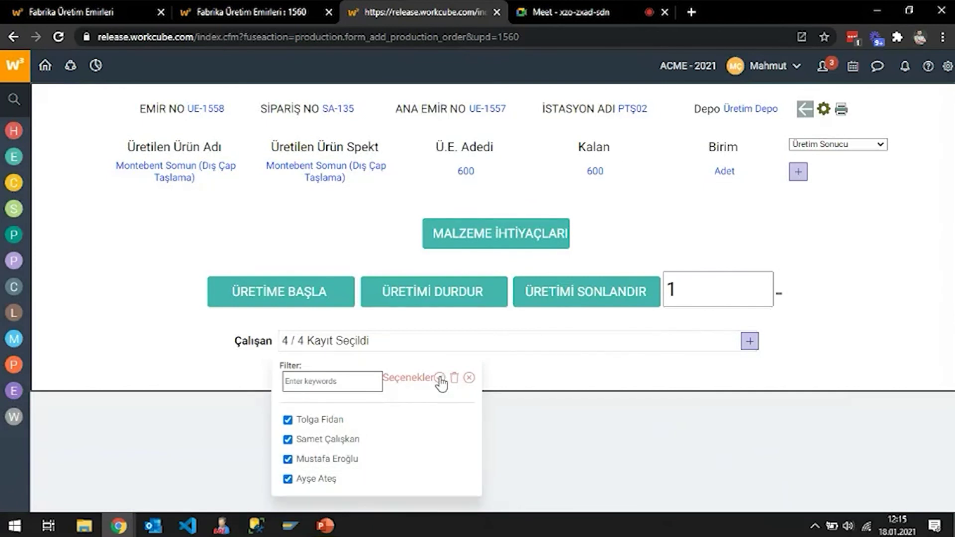
left_click(454, 378)
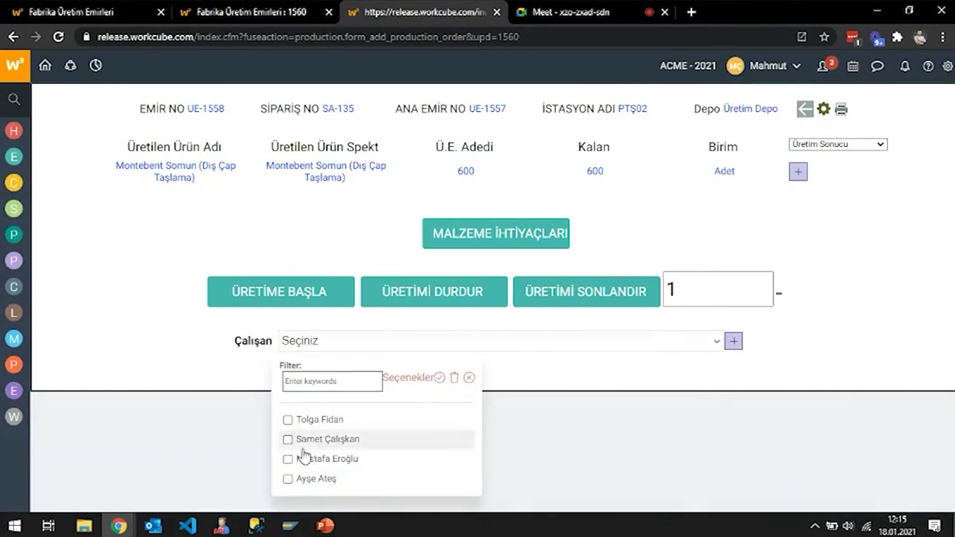
left_click(287, 439)
left_click(287, 459)
left_click(500, 390)
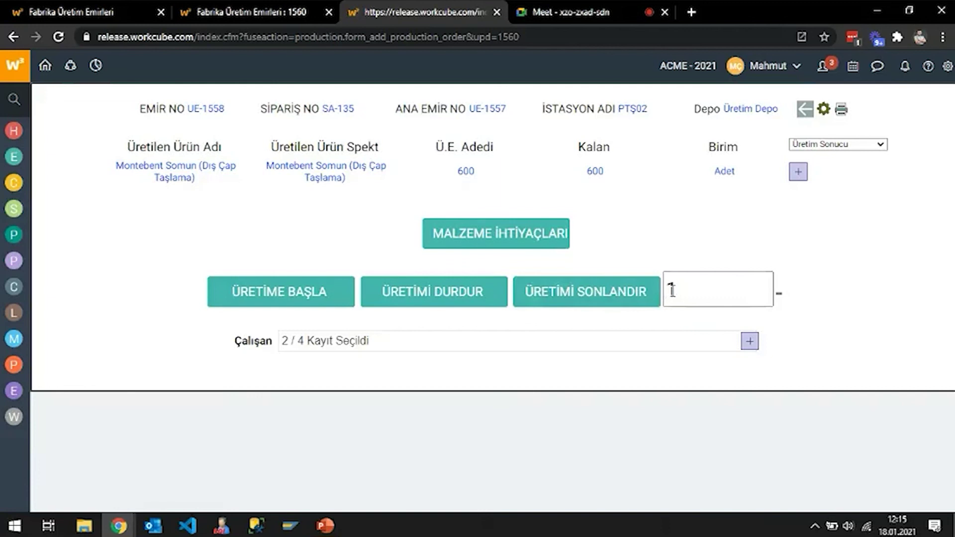
left_click(304, 294)
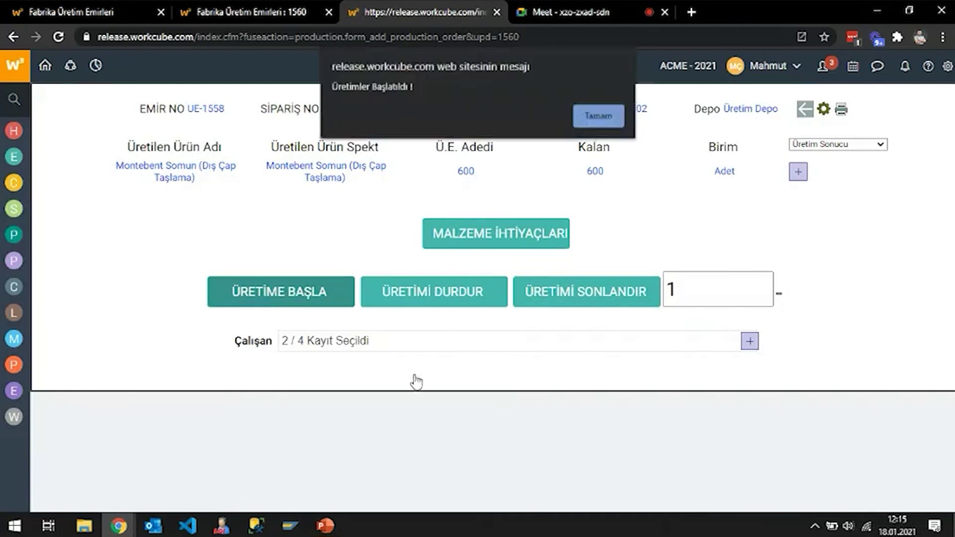
left_click(619, 118)
Display the material requirements (Malzeme İhtiyaçları) of order UE-1558
double_click(693, 290)
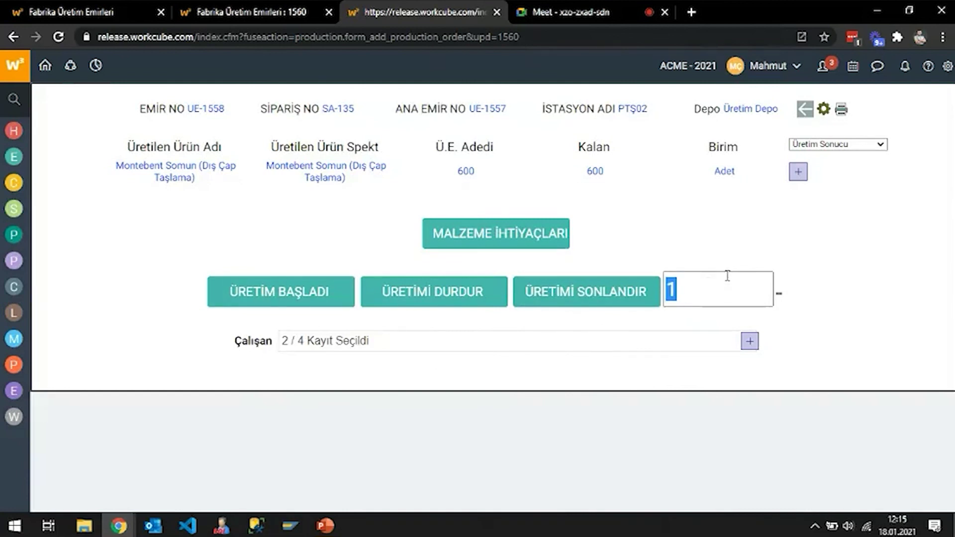
left_click(580, 250)
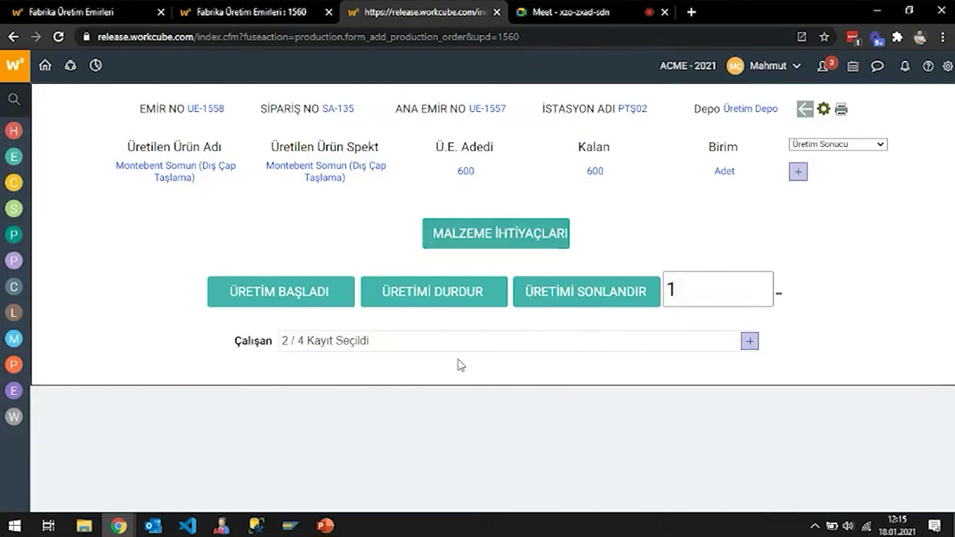
left_click(487, 238)
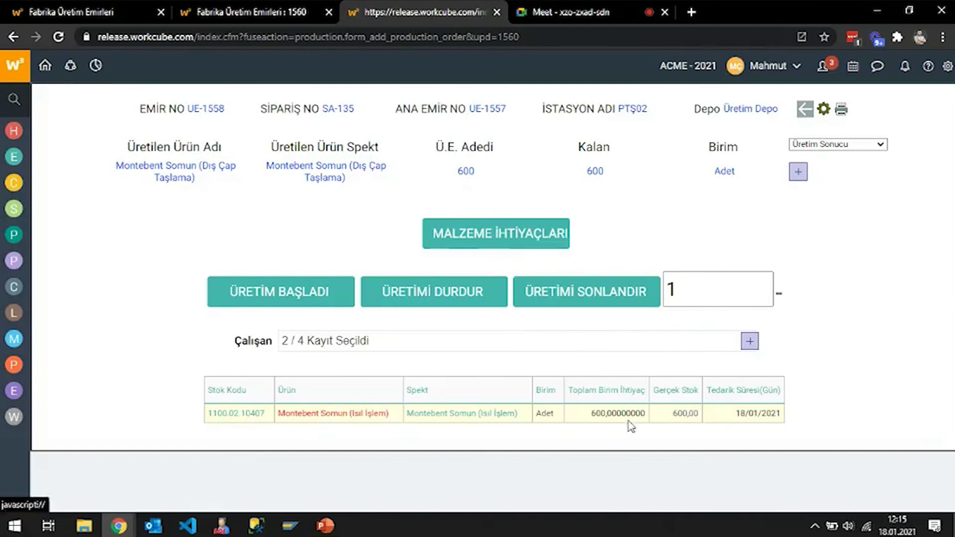
Enter 600 as the production quantity and try to pause production with Öğle Yemeği as the pause reason
double_click(711, 291)
type("600")
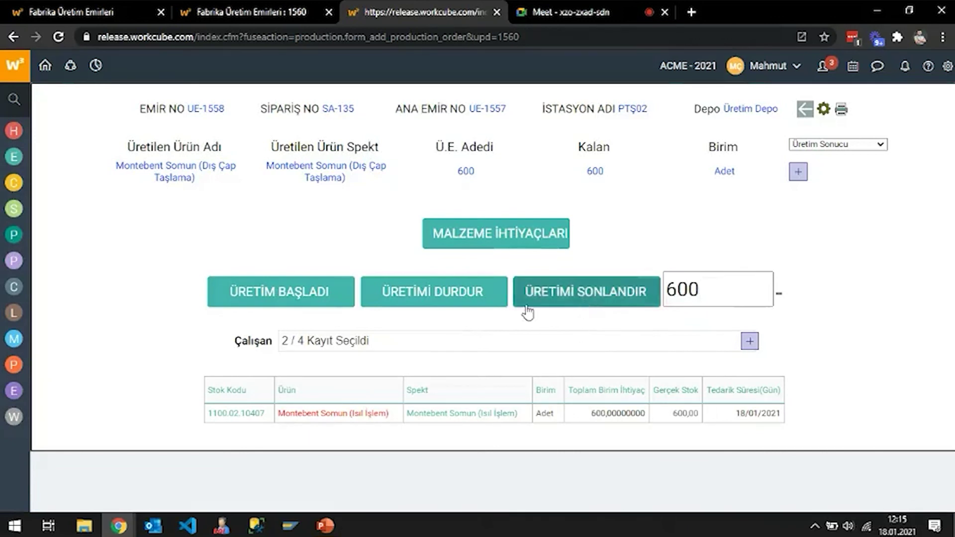
left_click(436, 295)
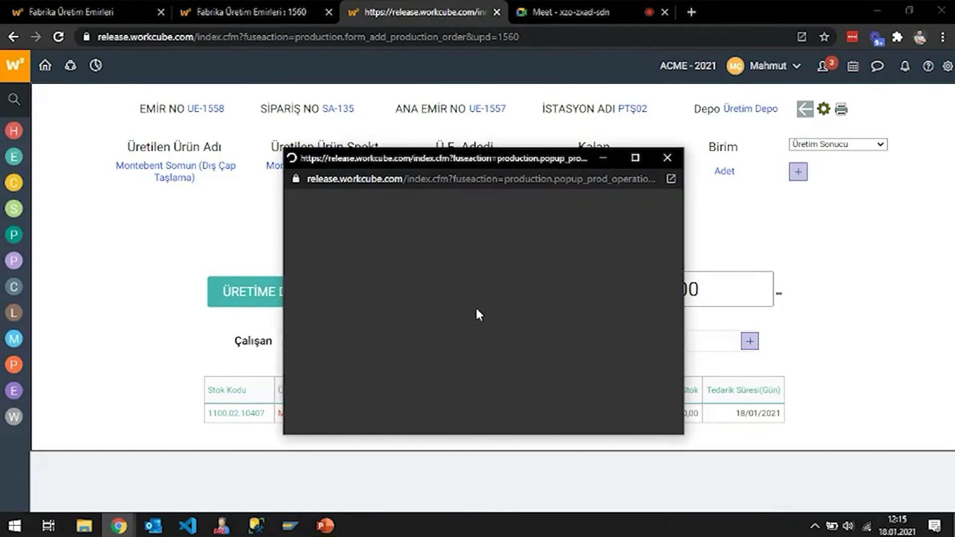
left_click(447, 238)
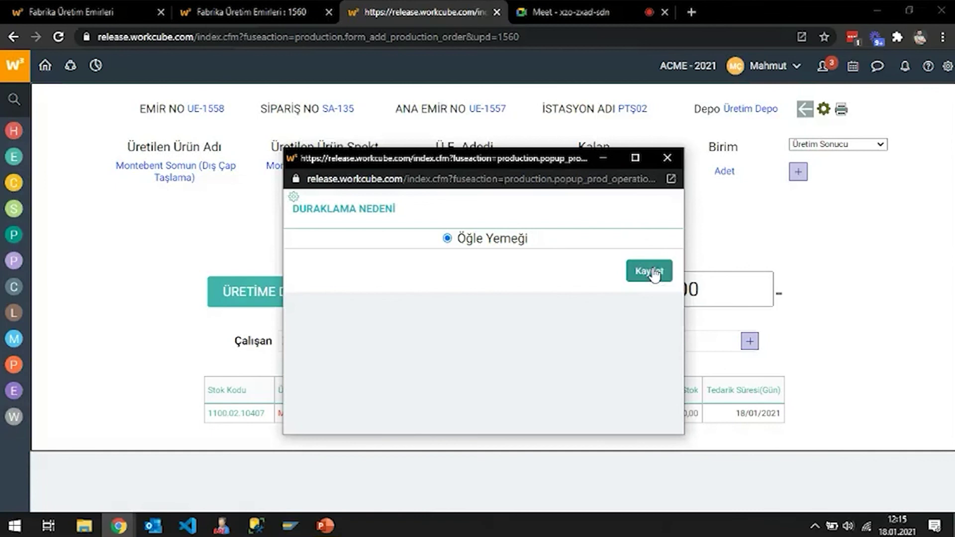
left_click_drag(519, 159, 434, 134)
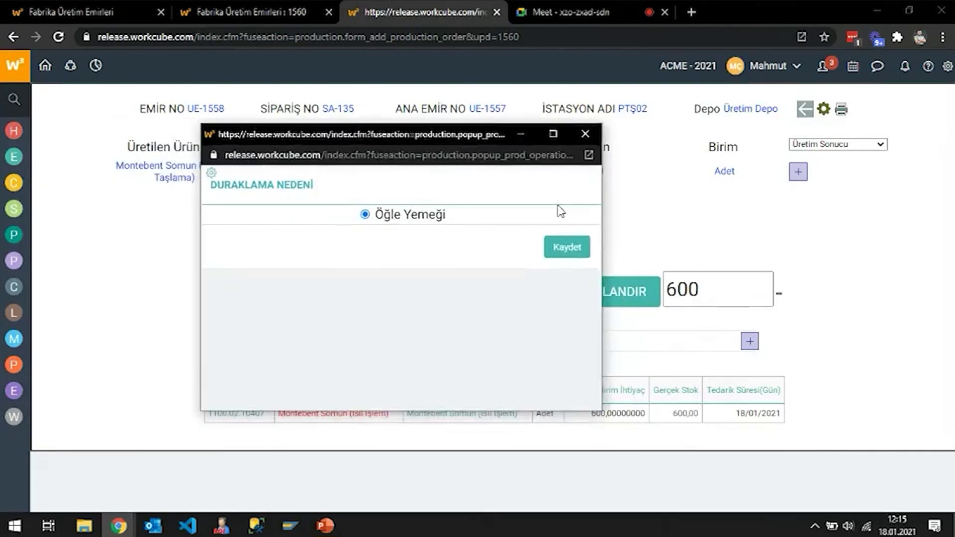
left_click(588, 133)
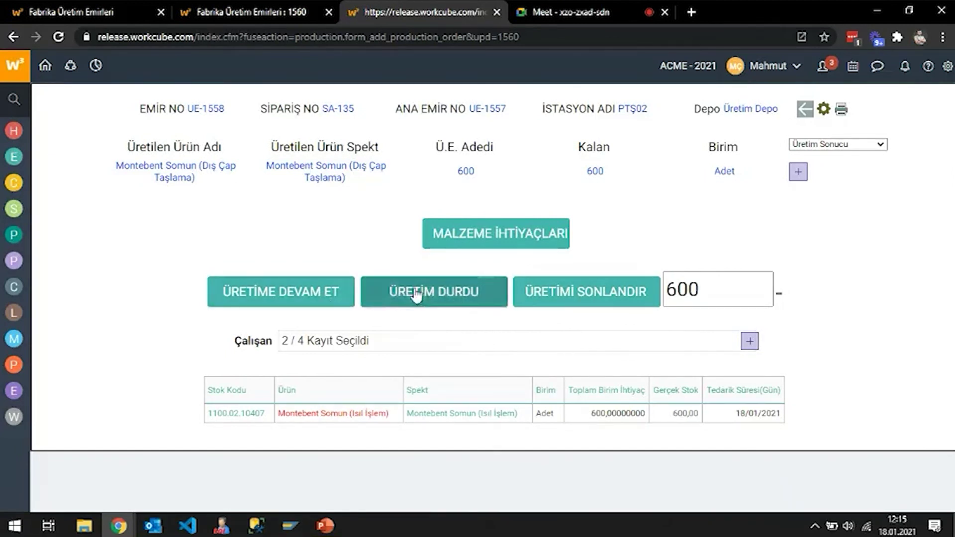
Reload the UE-1558 page and select the second and third listed employees again for the started production
right_click(671, 206)
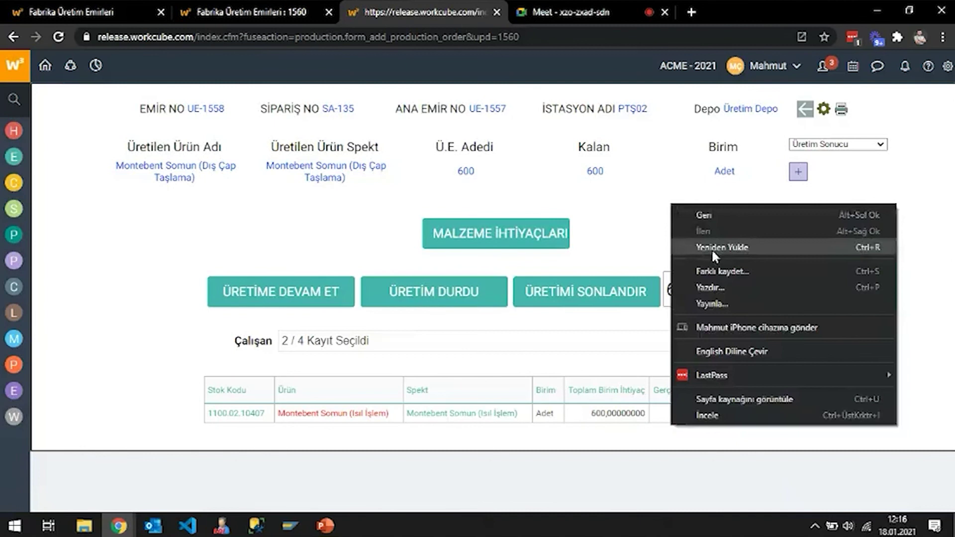
left_click(714, 249)
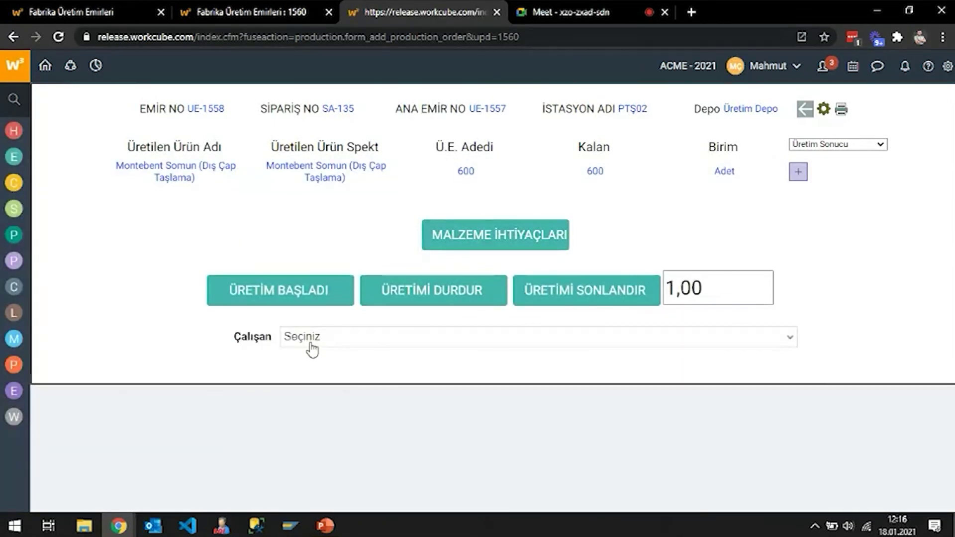
left_click(387, 336)
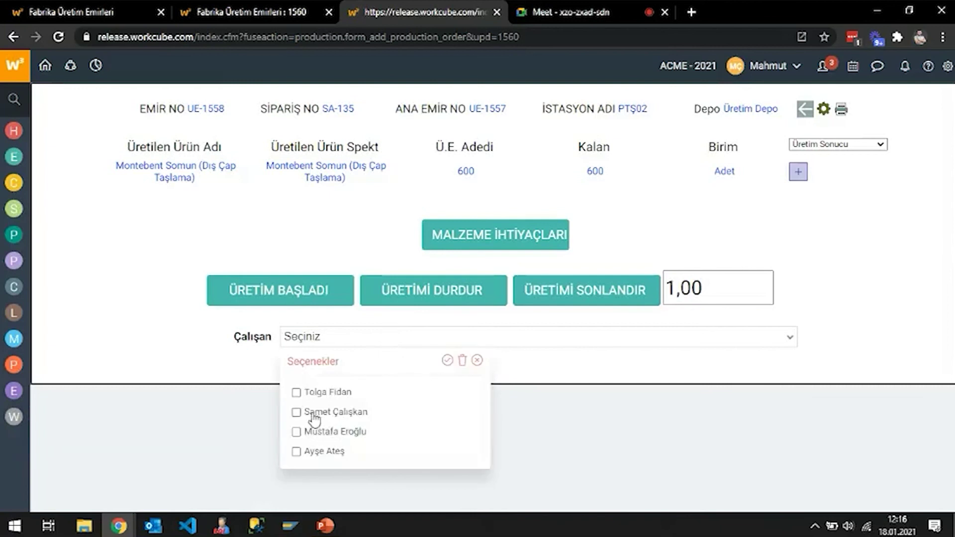
left_click(296, 412)
left_click(296, 431)
left_click(476, 360)
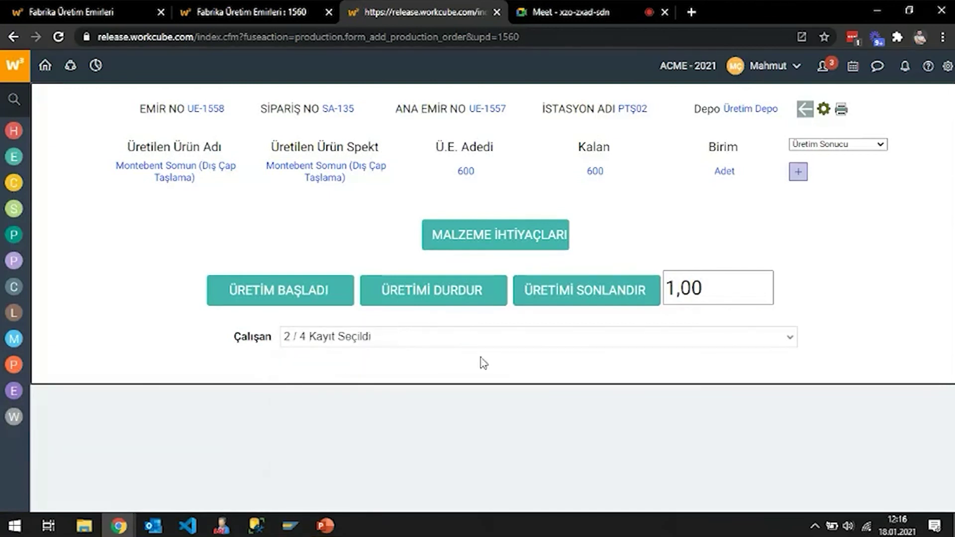
End the started production of order UE-1558 with a quantity of 1,00
double_click(713, 287)
left_click(859, 285)
left_click(629, 296)
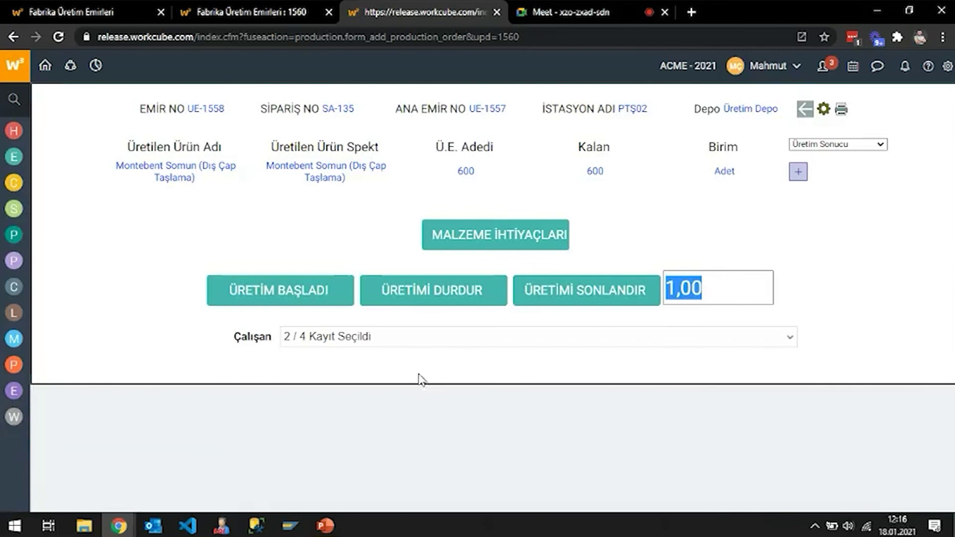
left_click(577, 293)
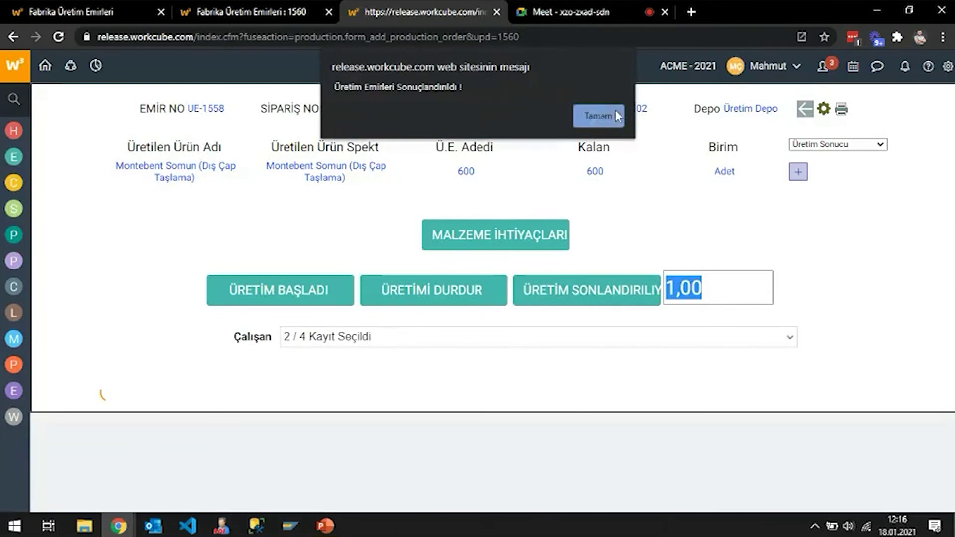
left_click(617, 114)
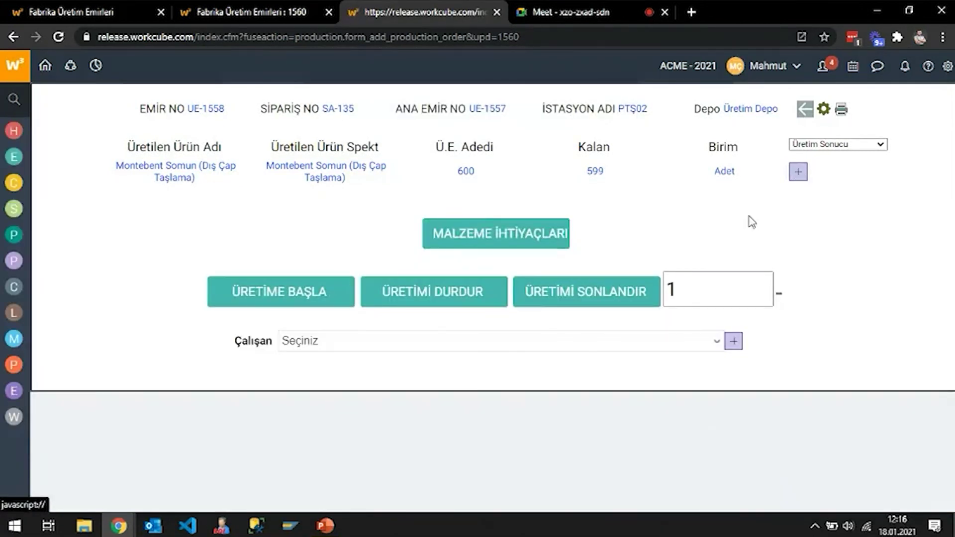
Reload the order page, open another production result entry for UE-1558 and set its quantity to 599
right_click(745, 215)
left_click(785, 253)
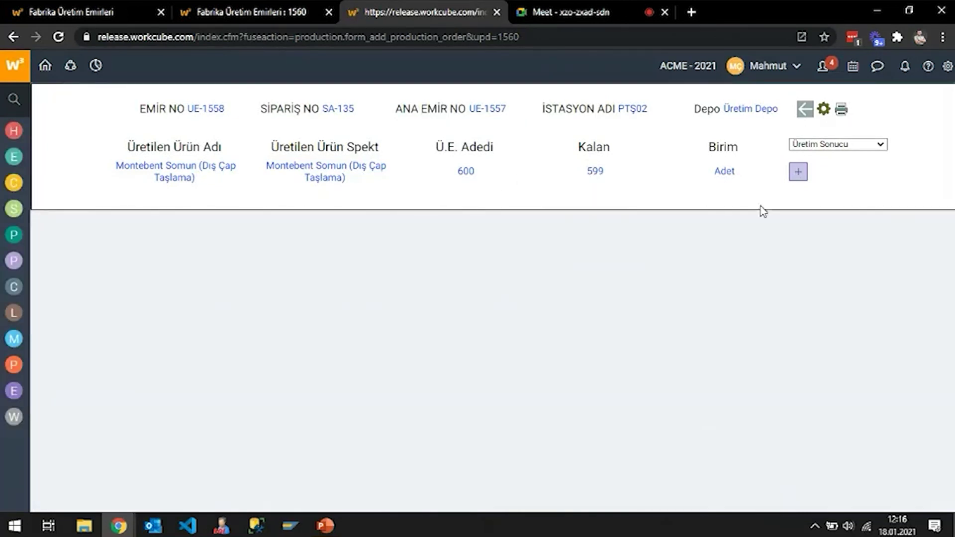
left_click(798, 172)
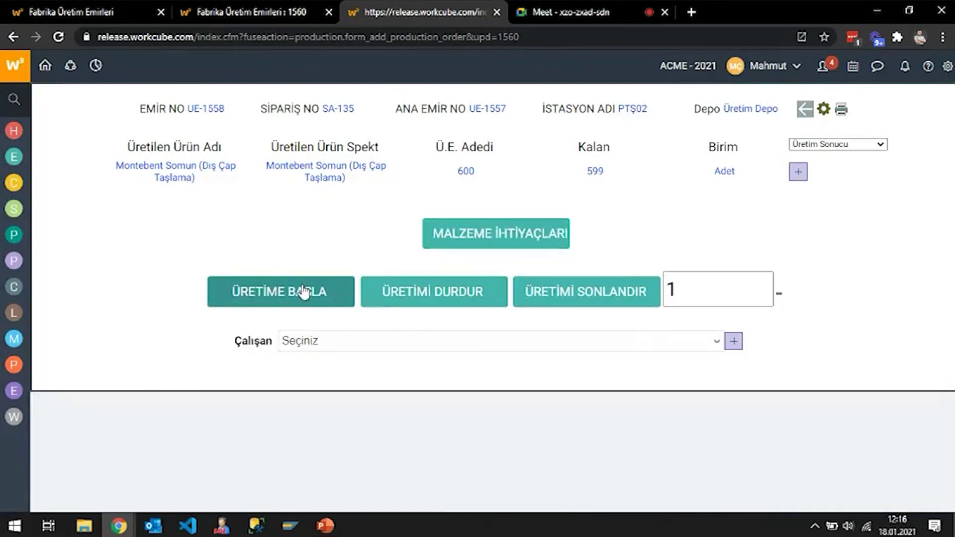
double_click(729, 293)
type("599")
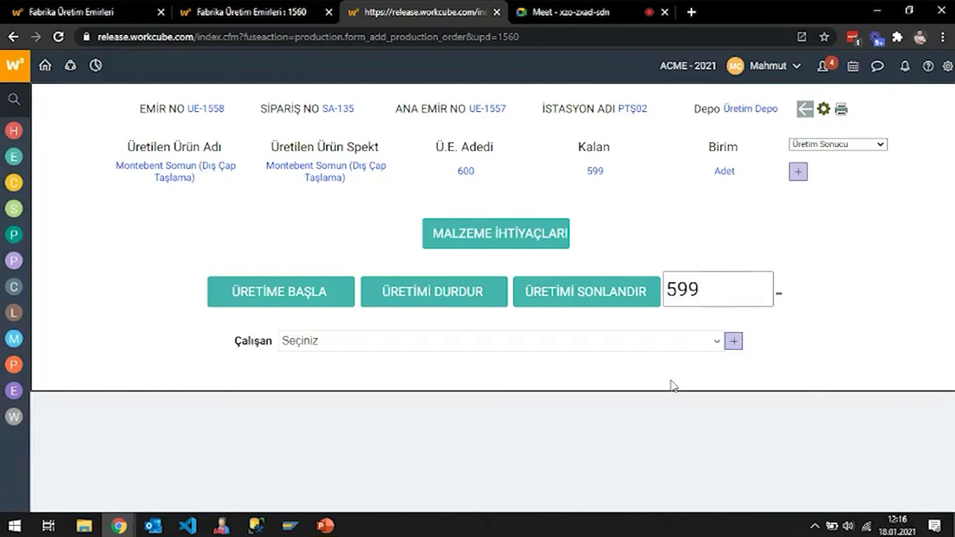
Assign the second and third listed employees to the 599-unit entry, and start and end its production
left_click(382, 352)
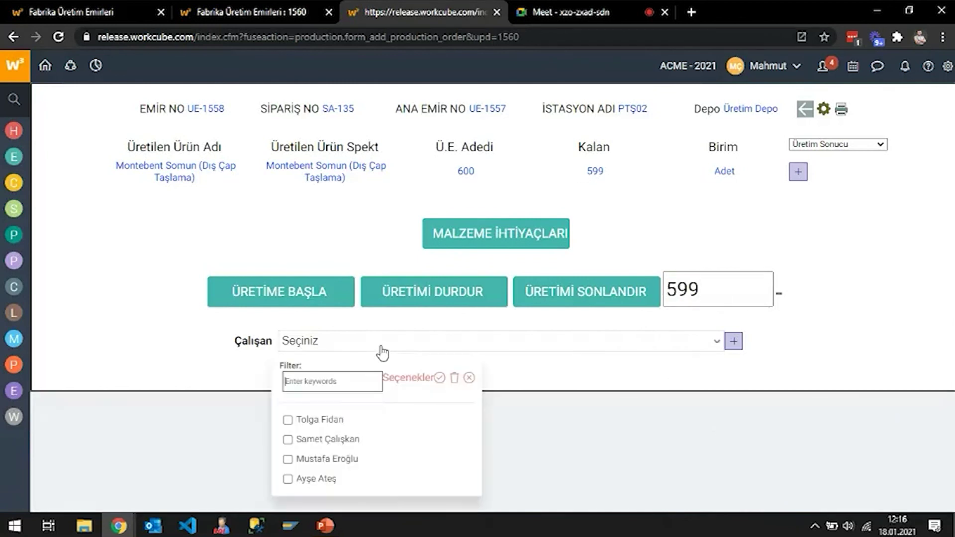
left_click(288, 441)
left_click(287, 459)
left_click(548, 426)
left_click(279, 300)
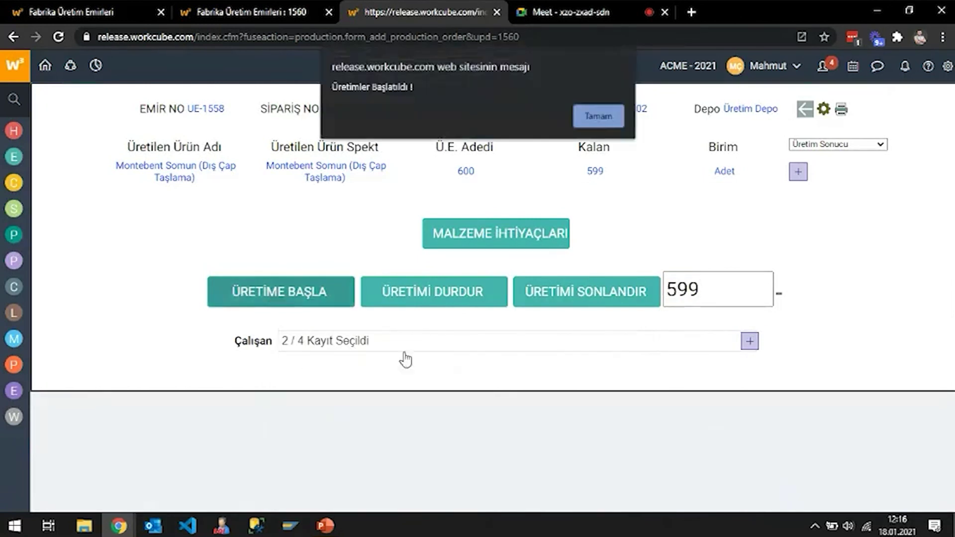
left_click(597, 113)
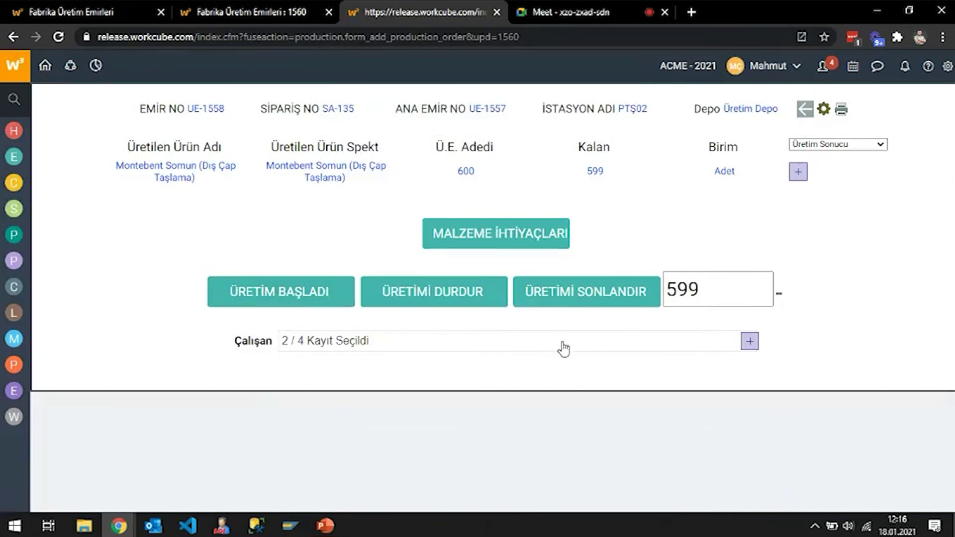
left_click(599, 308)
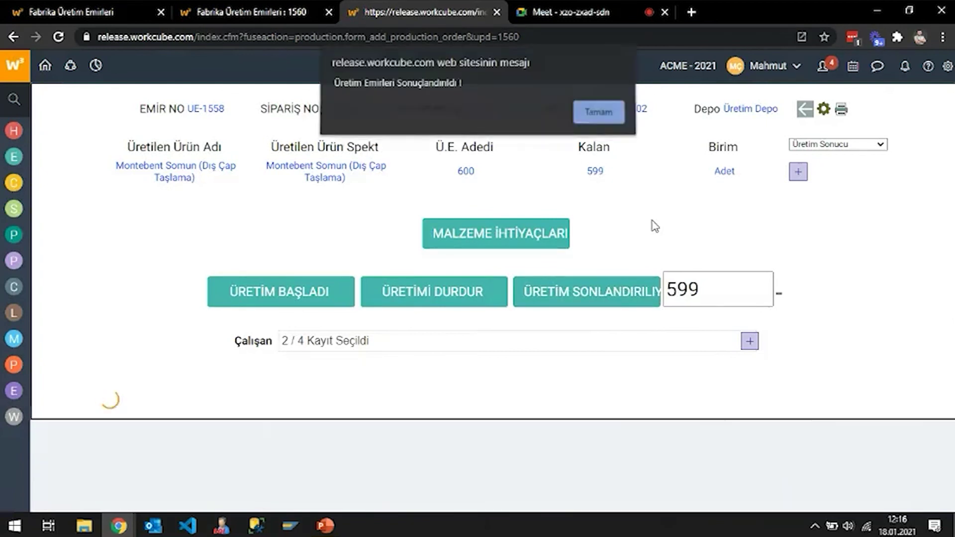
left_click(597, 116)
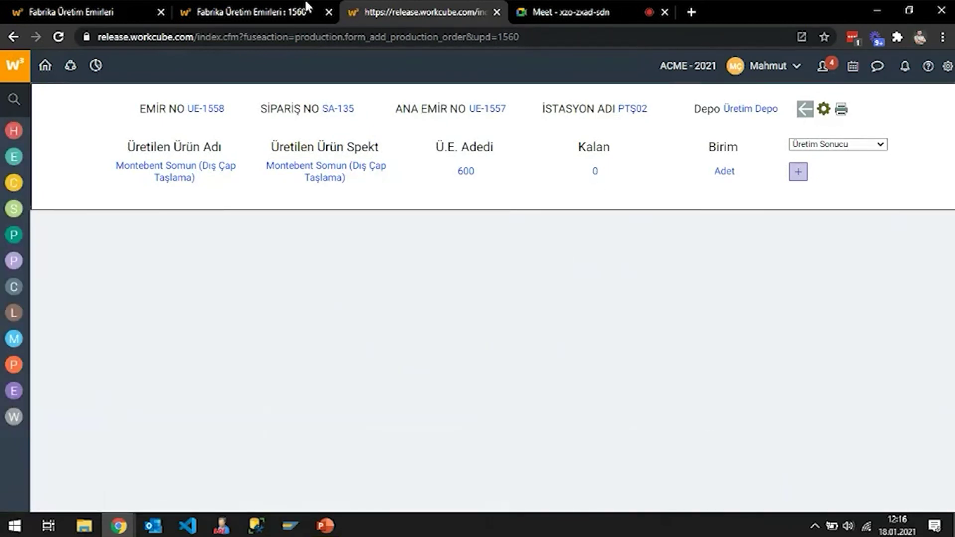
Switch to the Fabrika Üretim Emirleri list and filter it by sa-135 to check the order statuses
left_click(283, 8)
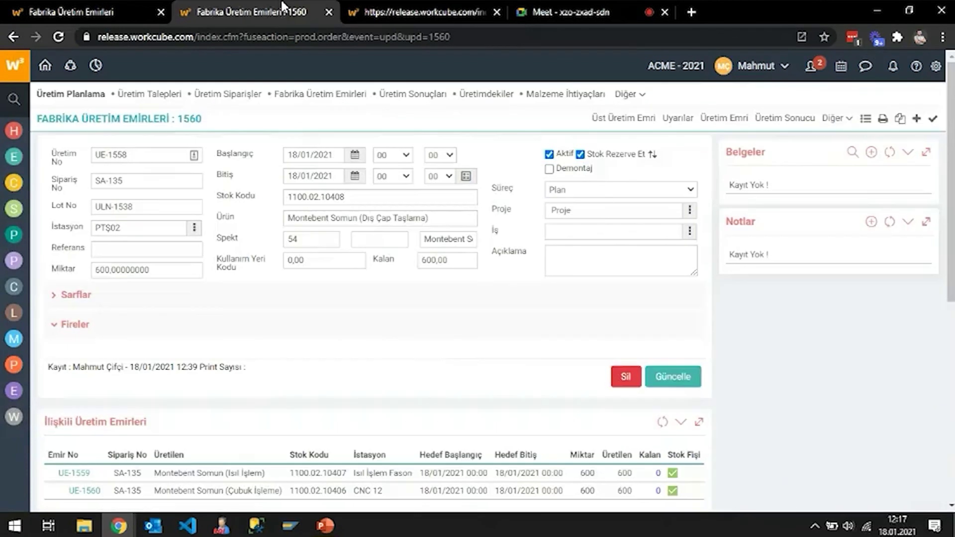
left_click(316, 97)
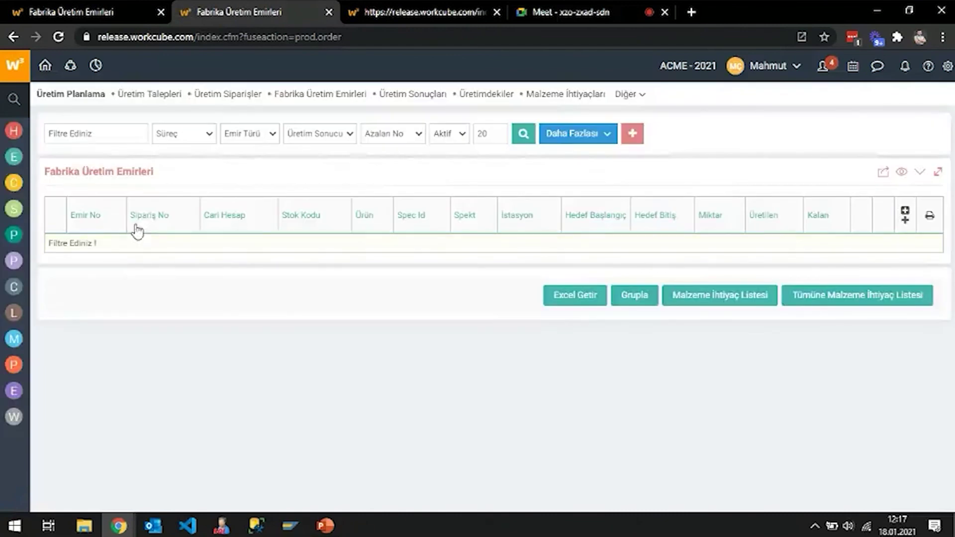
left_click(117, 133)
type("sa")
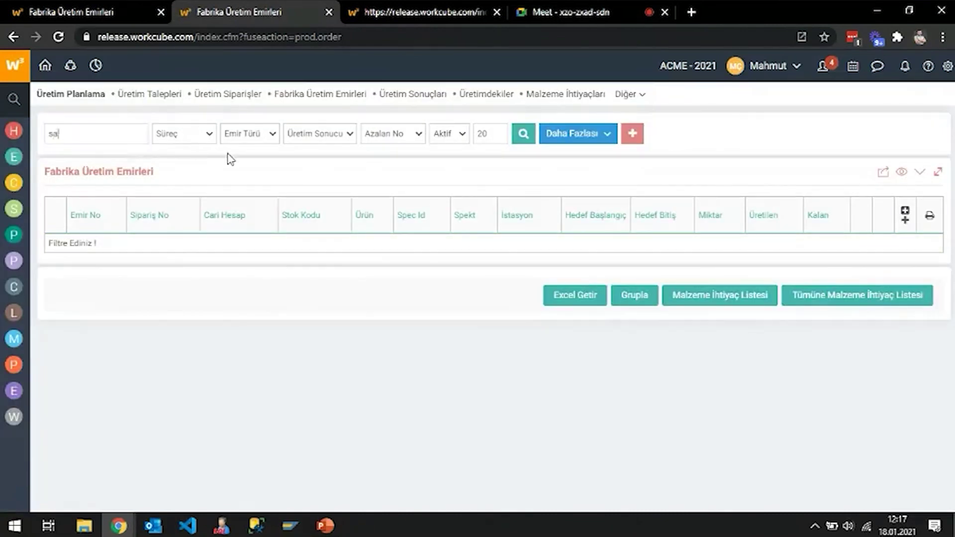
type("-135")
key("Return")
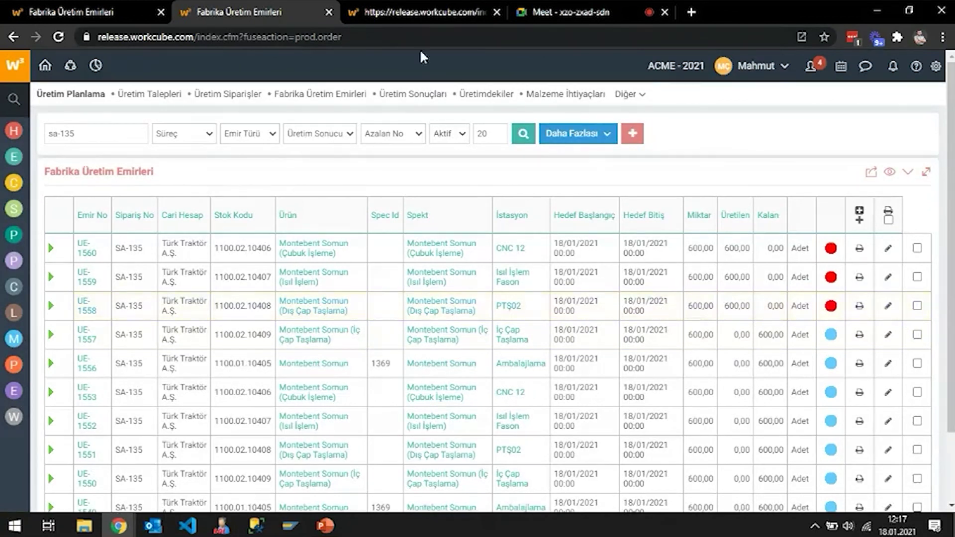
Go back from order UE-1558 to the production Üretim Emirleri list for sa-135, reloading the page
left_click(410, 11)
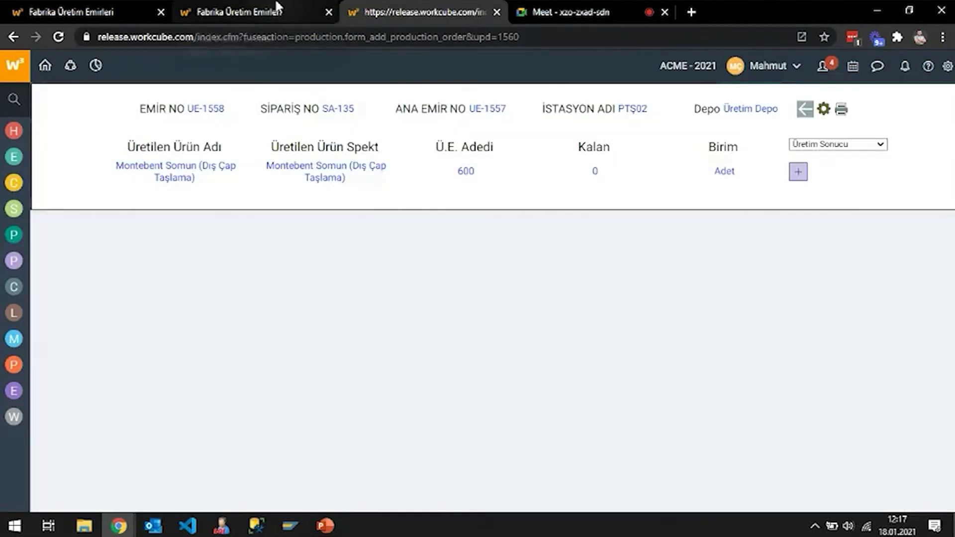
left_click(806, 109)
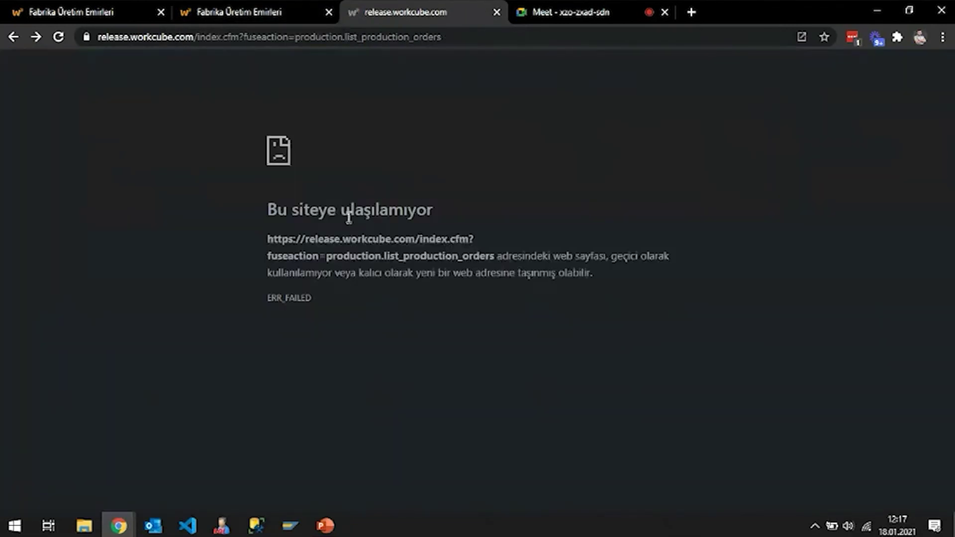
key("alt+Right")
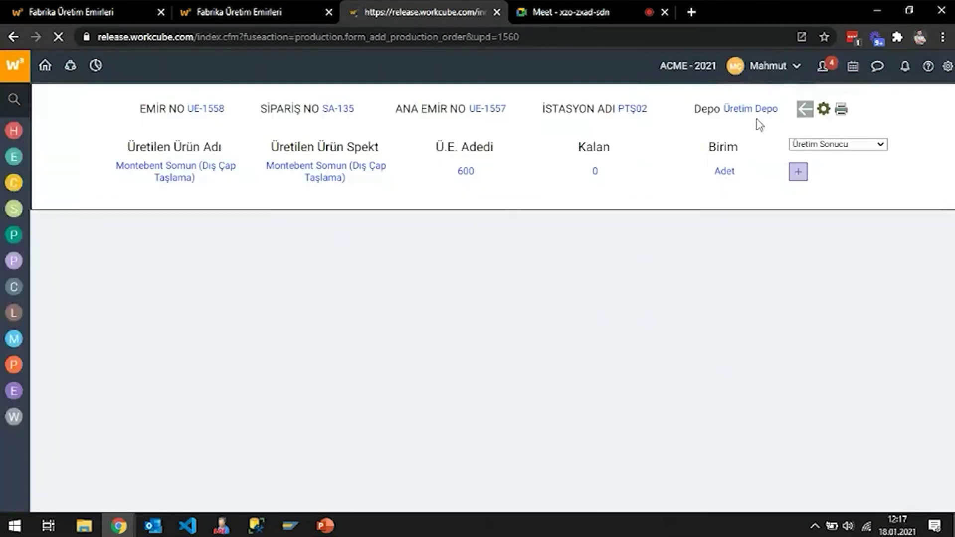
left_click(803, 109)
right_click(592, 183)
left_click(631, 210)
left_click(529, 137)
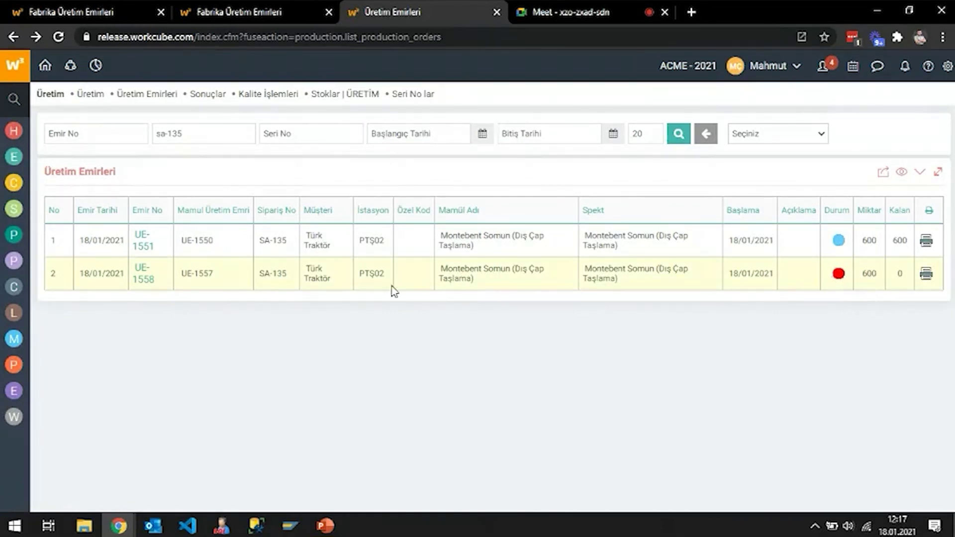
Preview the printout of order UE-1558 with the second Üretim Emri template, and close the output window
left_click(926, 274)
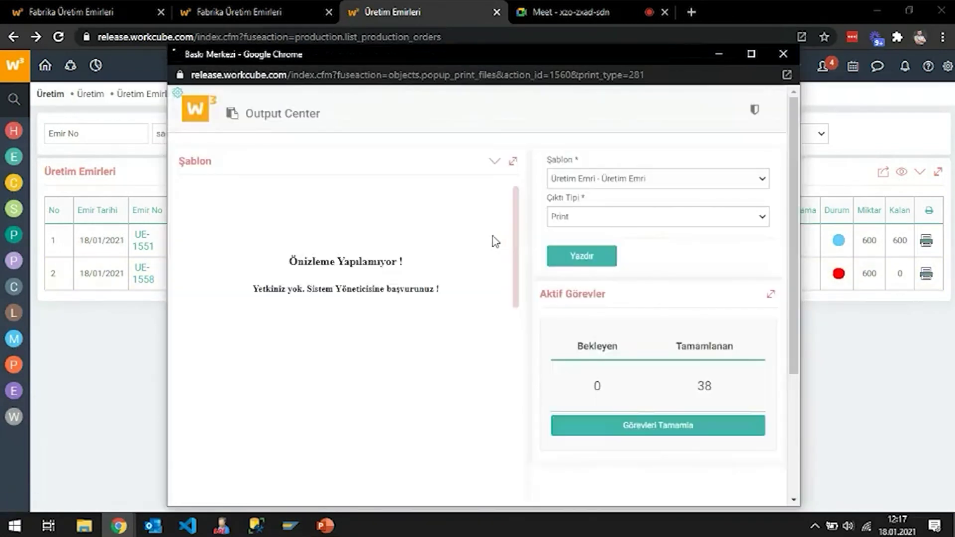
left_click(597, 178)
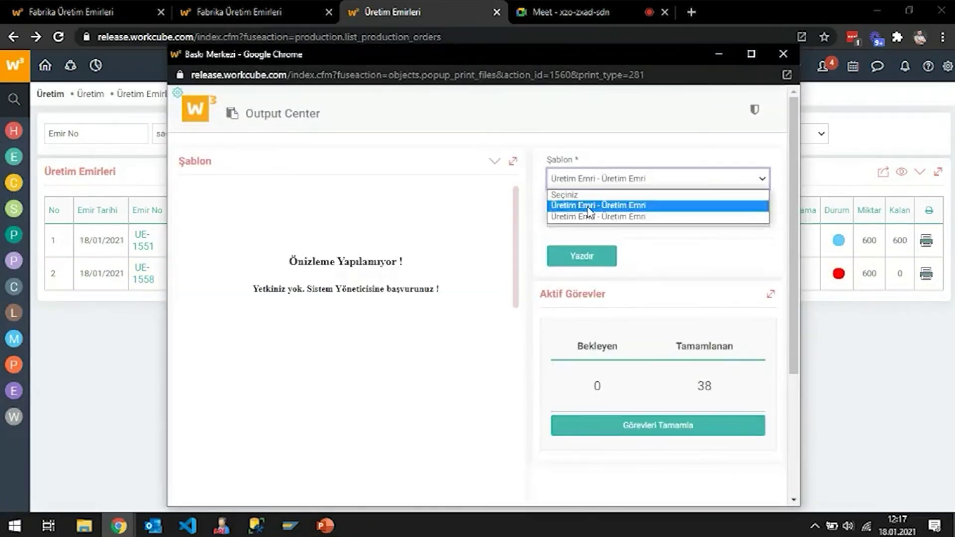
left_click(587, 217)
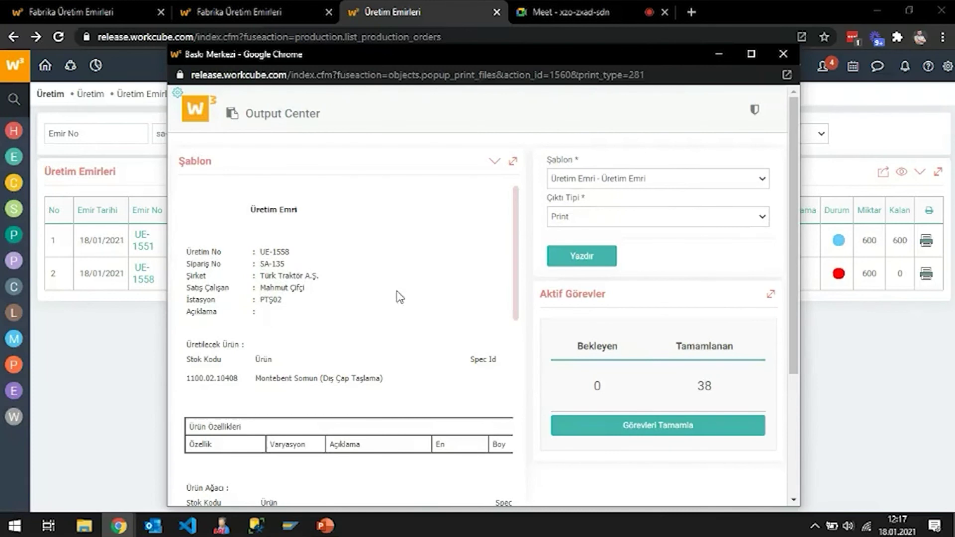
scroll(420, 266, "down", 3)
scroll(416, 269, "up", 3)
left_click(783, 54)
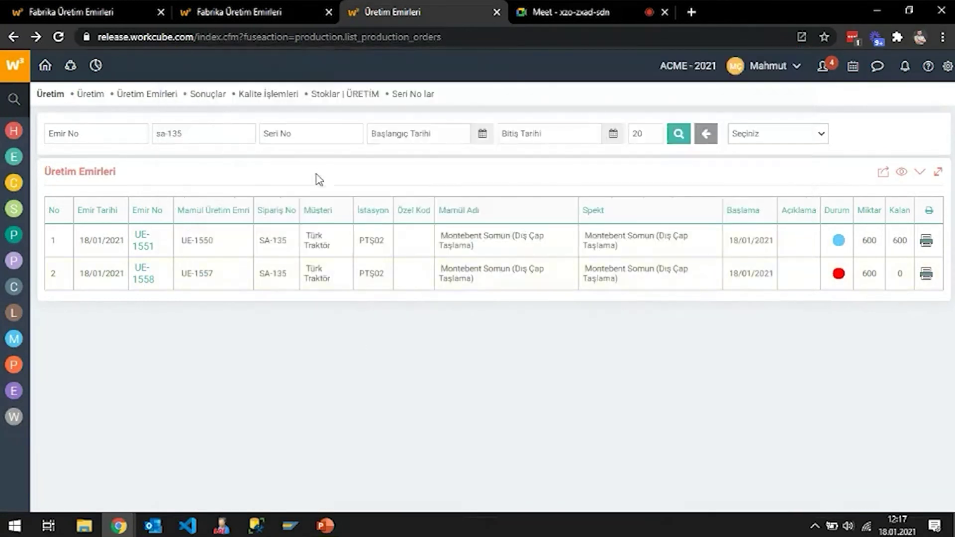
Open the Dış Çap Taşlama order UE-1558 from Fabrika Üretim Emirleri and check its related orders, material needs and production results
left_click(261, 7)
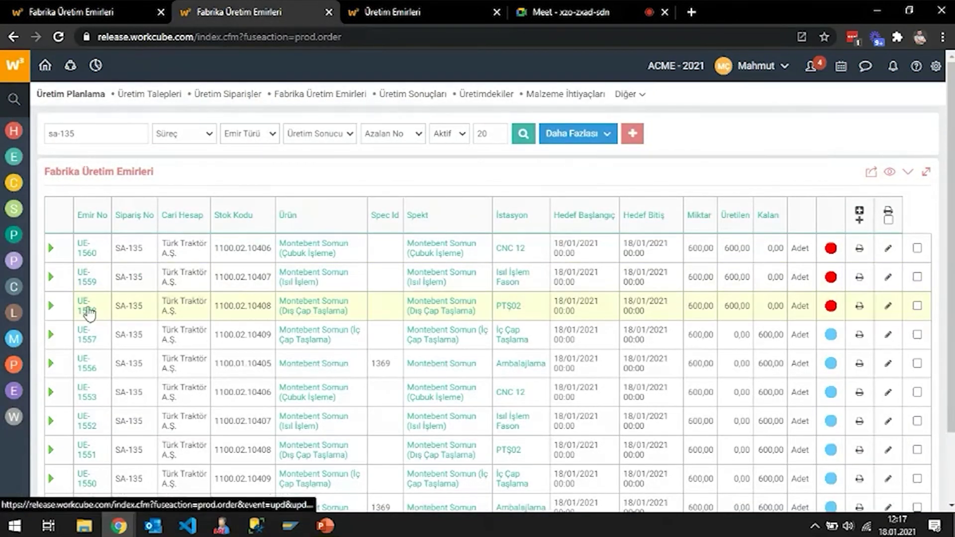
left_click(313, 308)
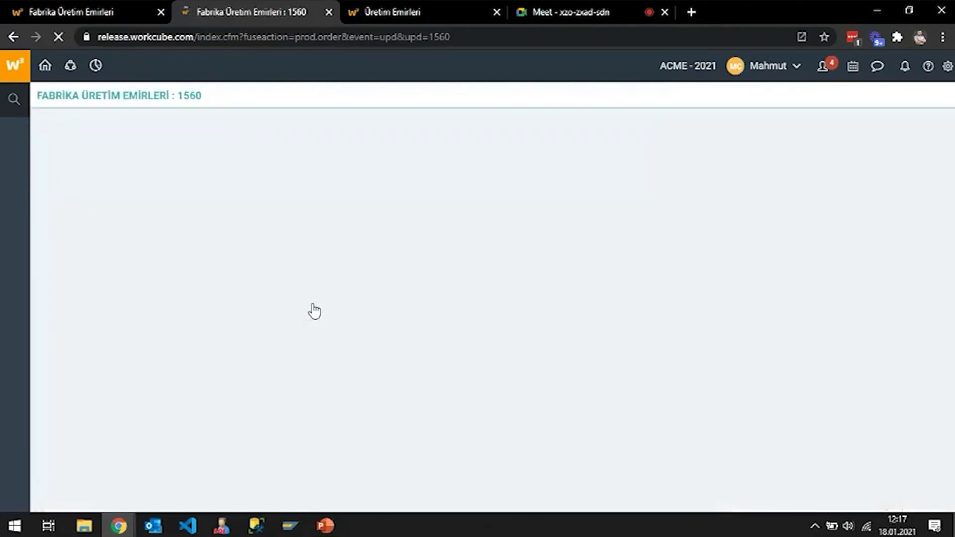
scroll(408, 251, "down", 7)
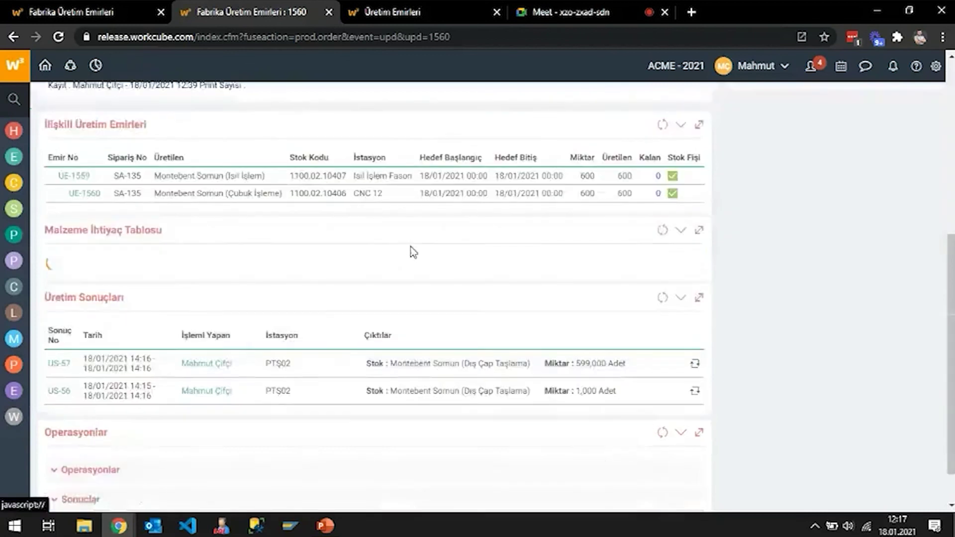
scroll(348, 347, "down", 2)
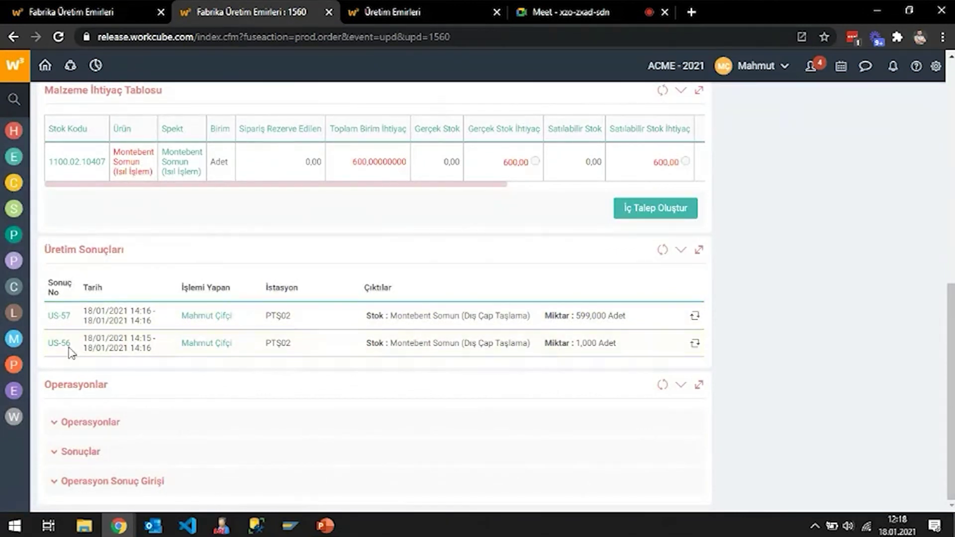
Open production result US-57 and examine its output and Sarf rows, linked stock slips and Sevkiyat Depo
left_click(52, 322)
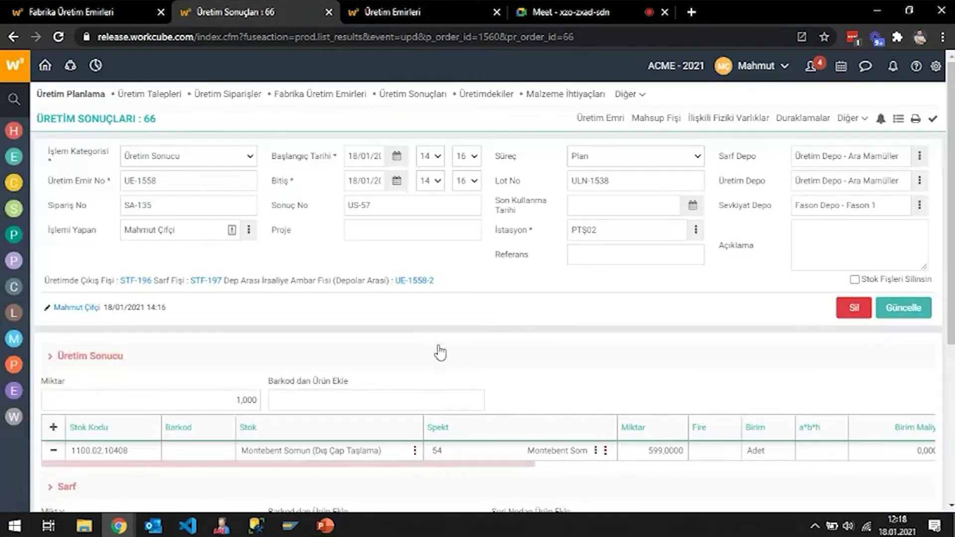
scroll(432, 301, "down", 1)
scroll(555, 329, "down", 3)
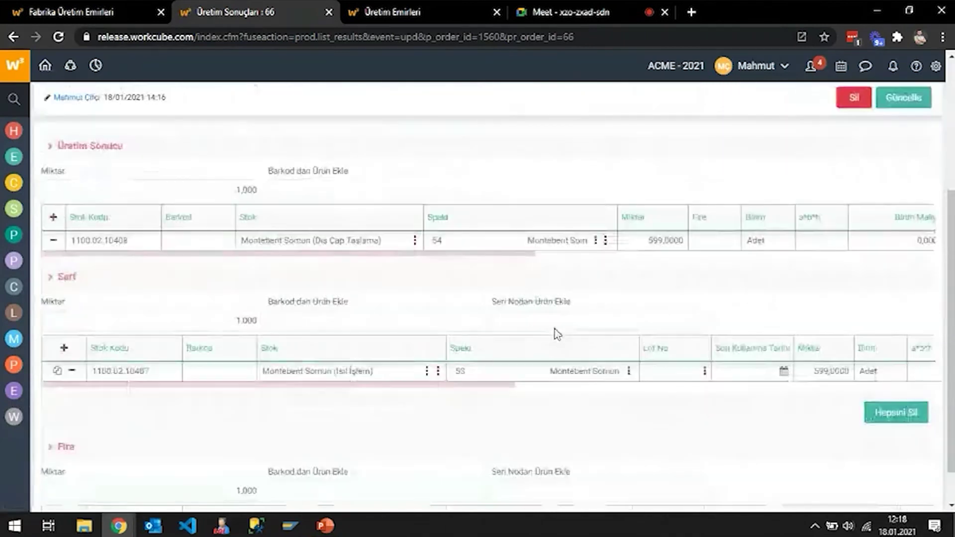
scroll(555, 328, "up", 4)
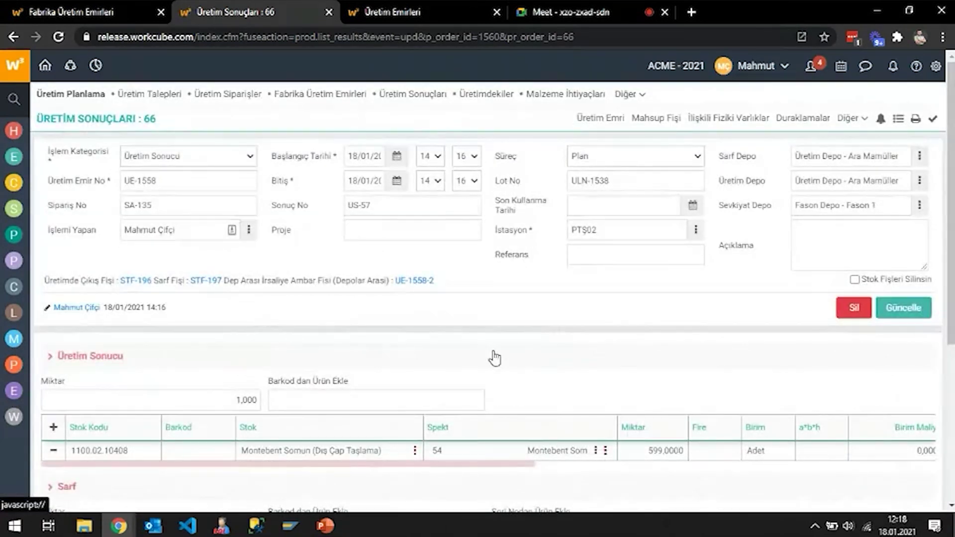
scroll(495, 357, "down", 3)
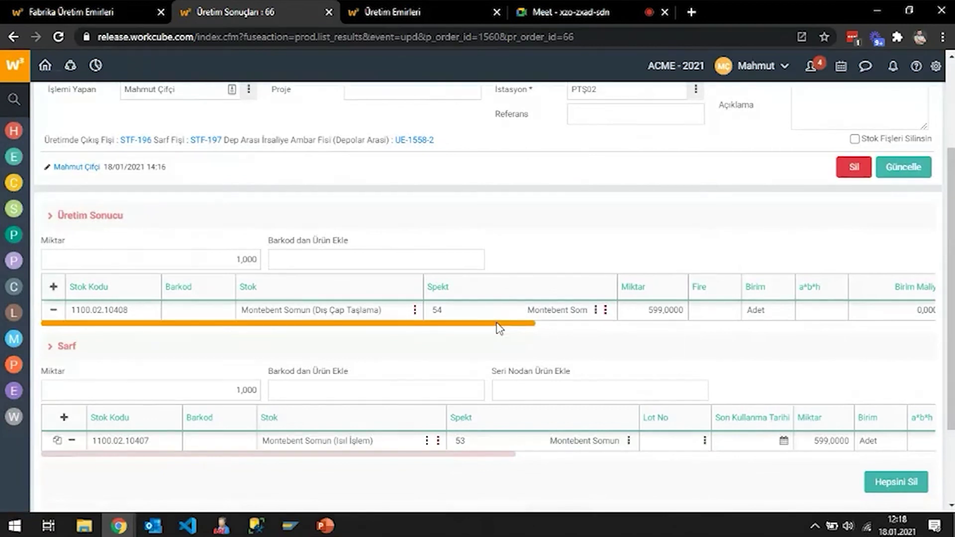
scroll(499, 327, "up", 3)
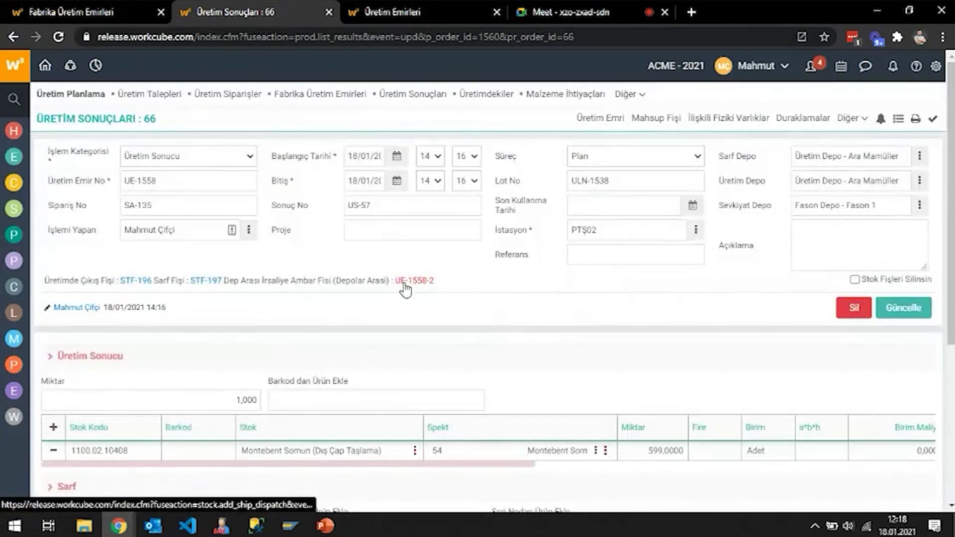
left_click(897, 210)
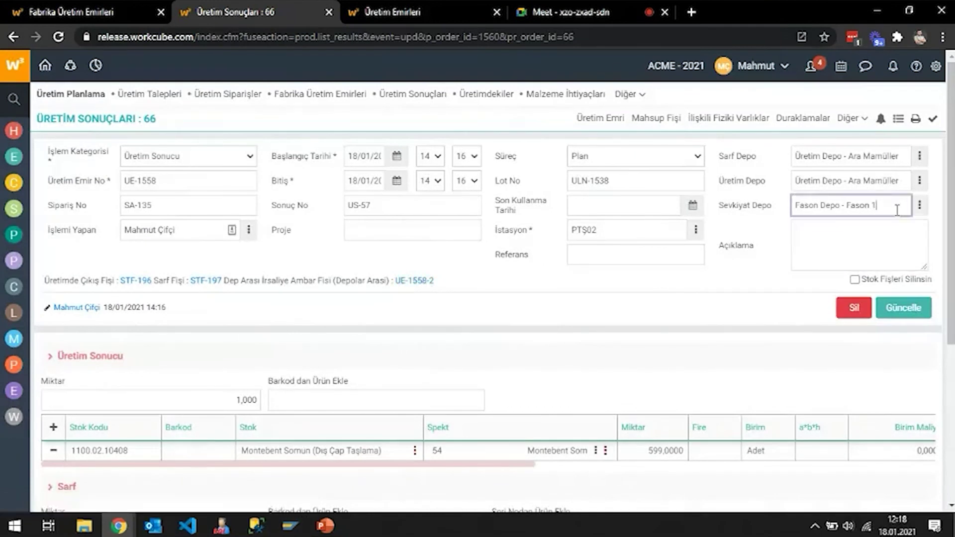
Switch to PowerPoint to check the Konik Pinyon Yağ Keçesi Halkası workflow slide
left_click(330, 530)
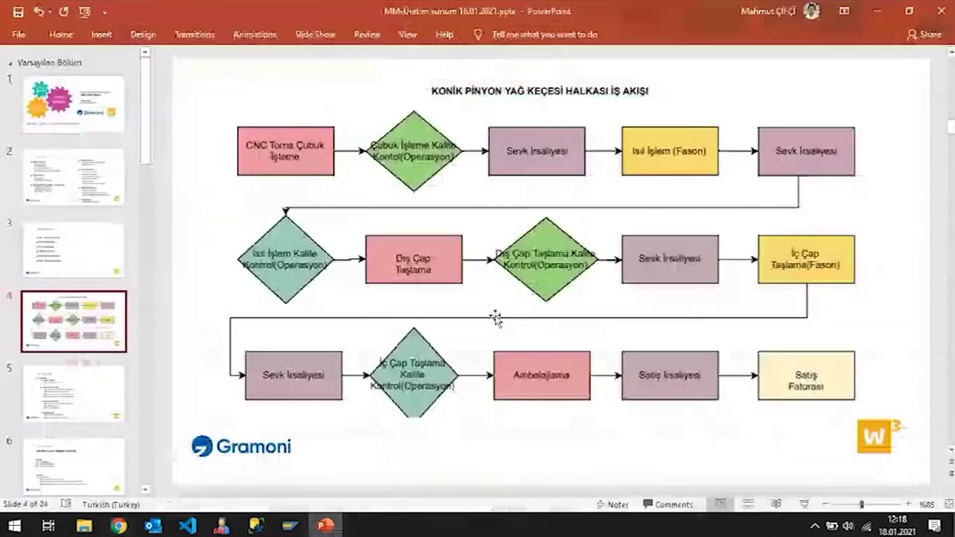